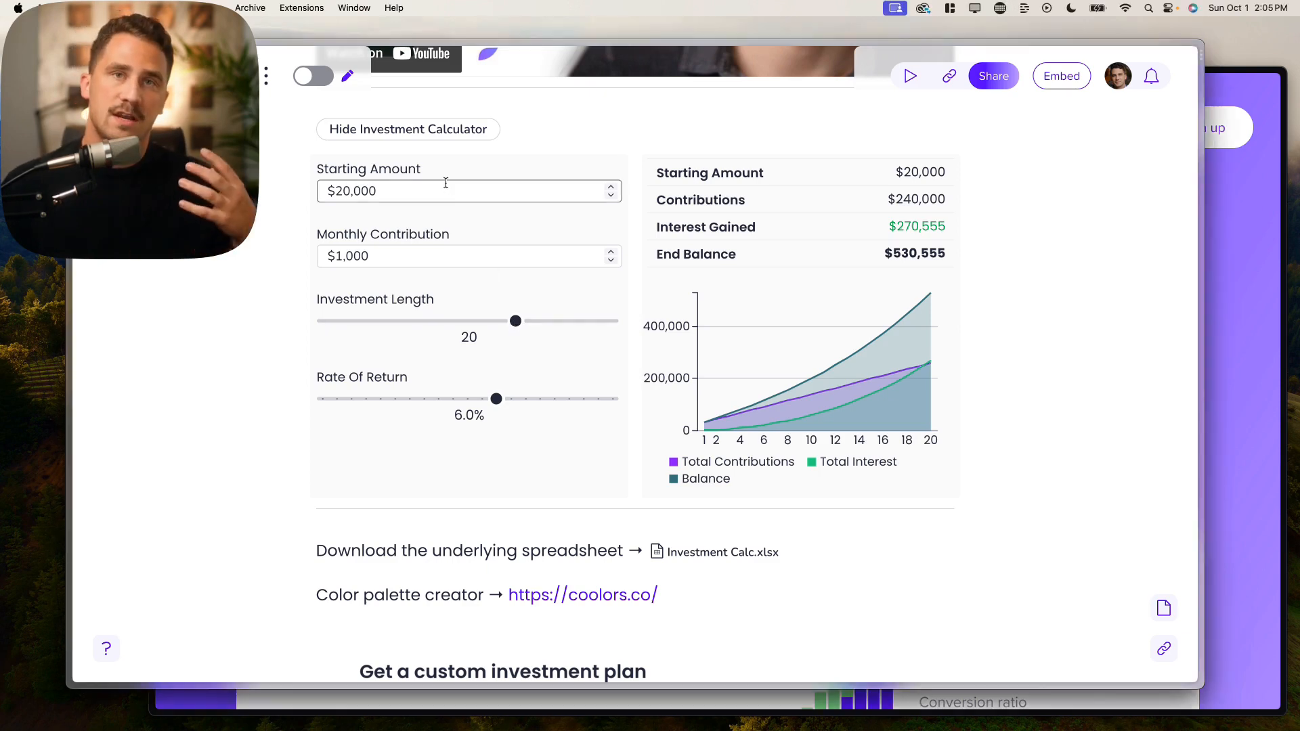
Step: Zoom in on the calculator page and focus the Starting Amount field
scroll(446, 183, "up", 2)
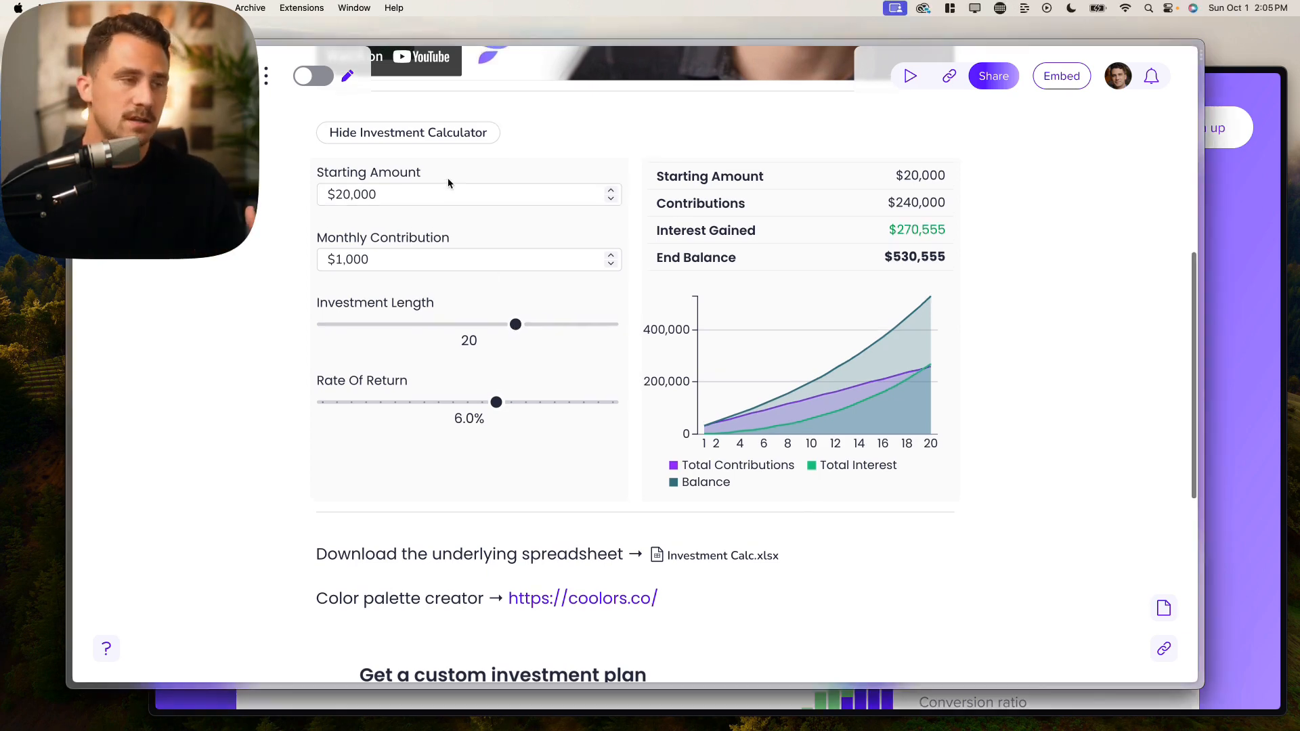
scroll(448, 182, "down", 1)
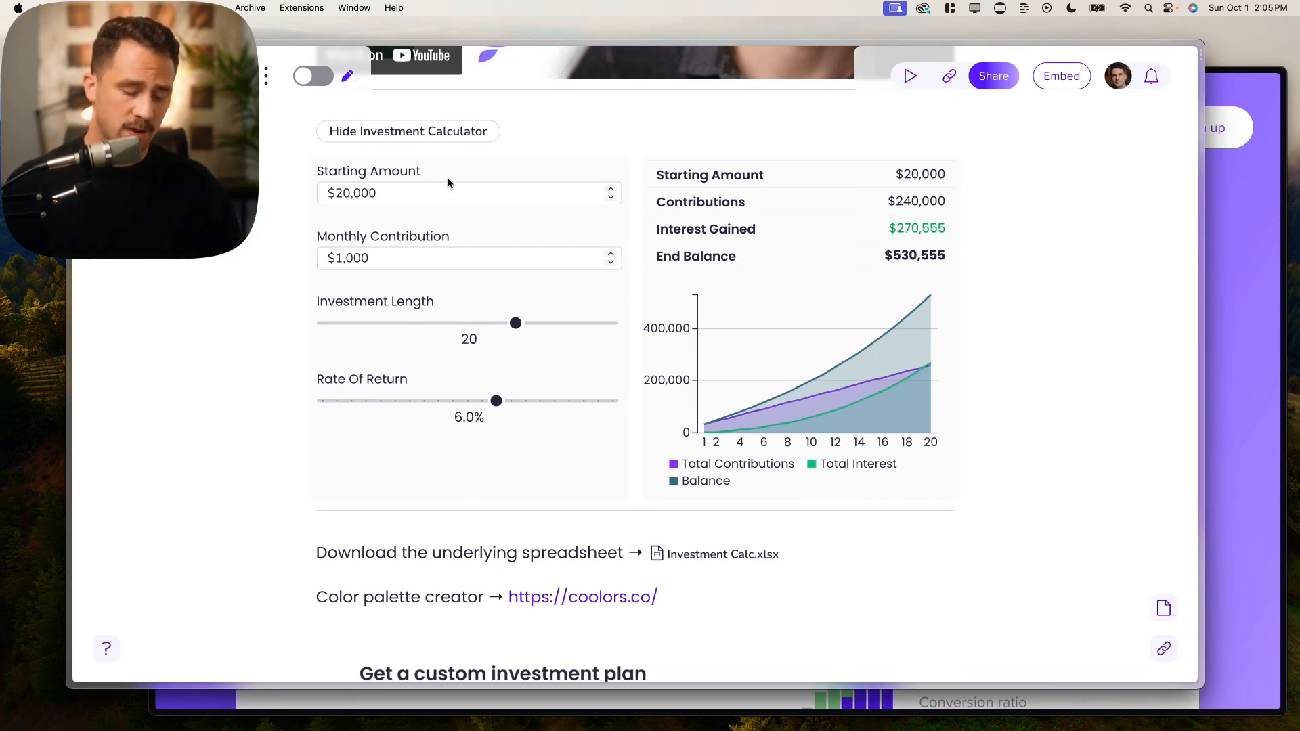
key("super+equal")
scroll(427, 229, "up", 4)
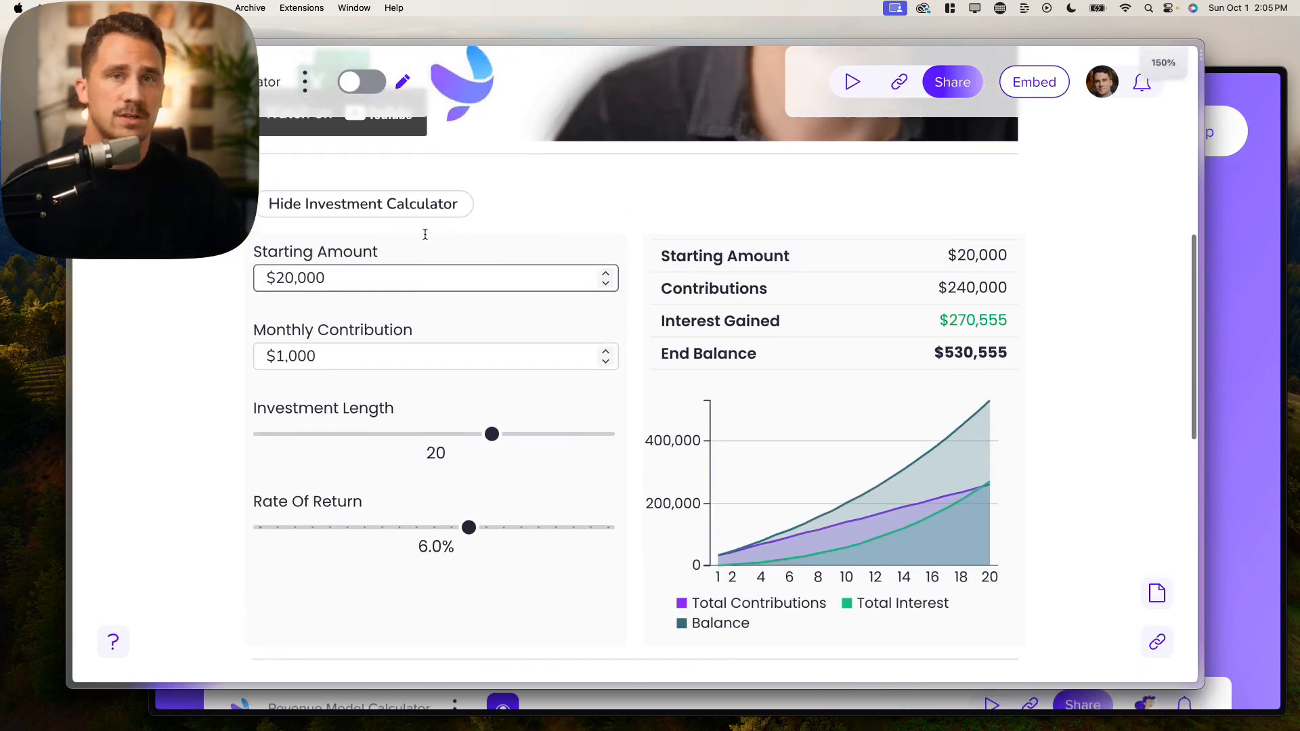
left_click(358, 280)
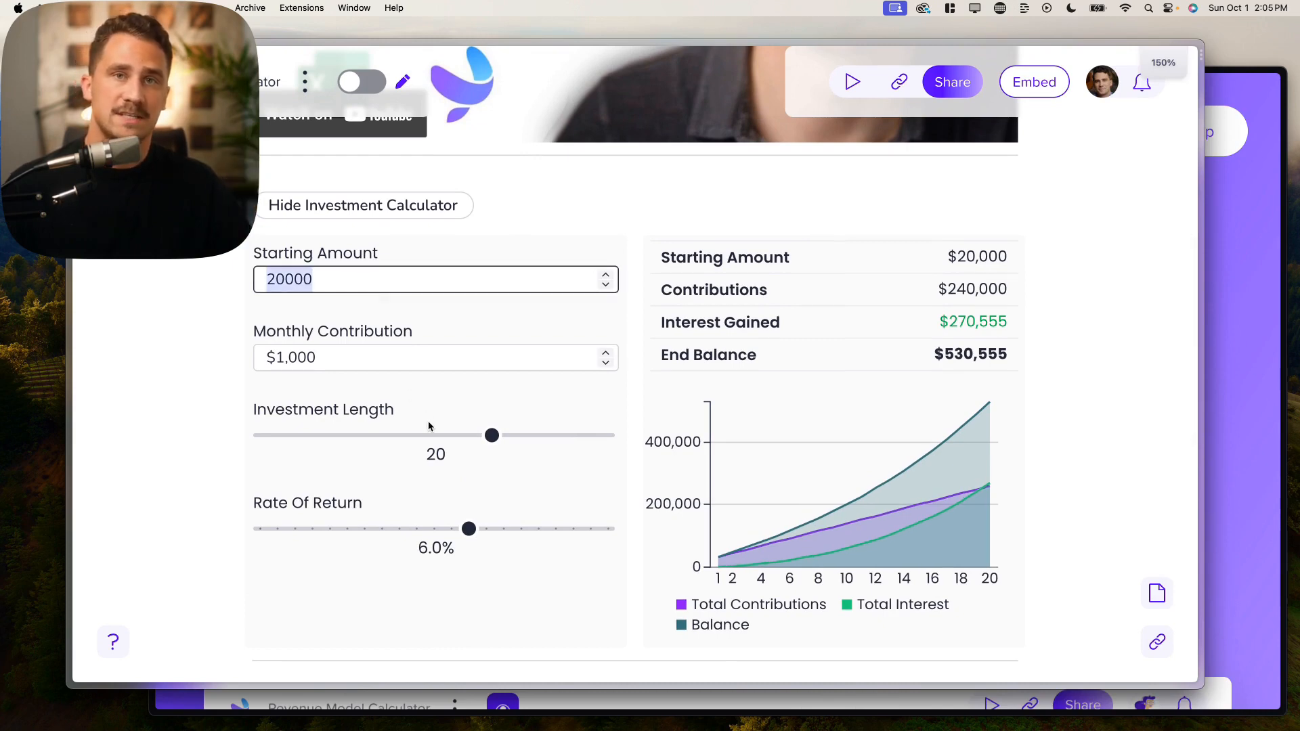
Step: Drag the Investment Length slider back and forth, ending at 15 years for a $341,355 balance
left_click_drag(492, 435, 446, 439)
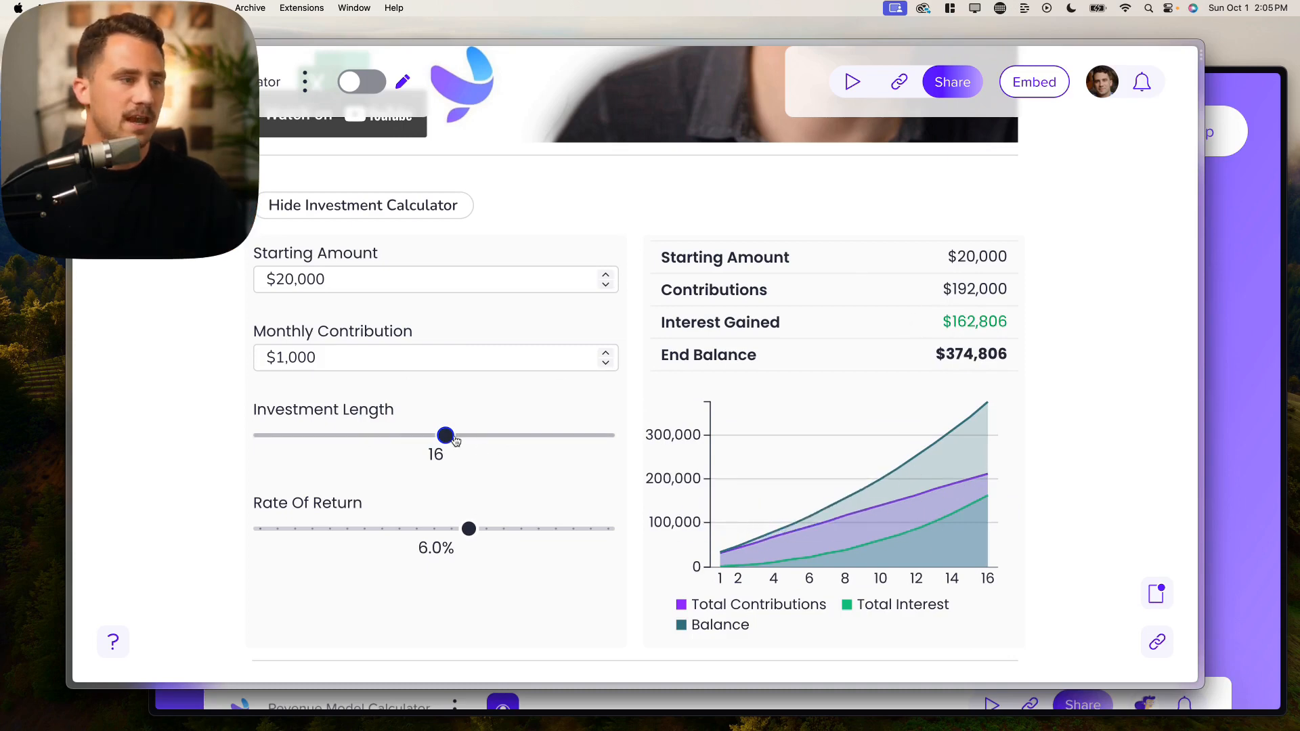
left_click_drag(455, 441, 495, 437)
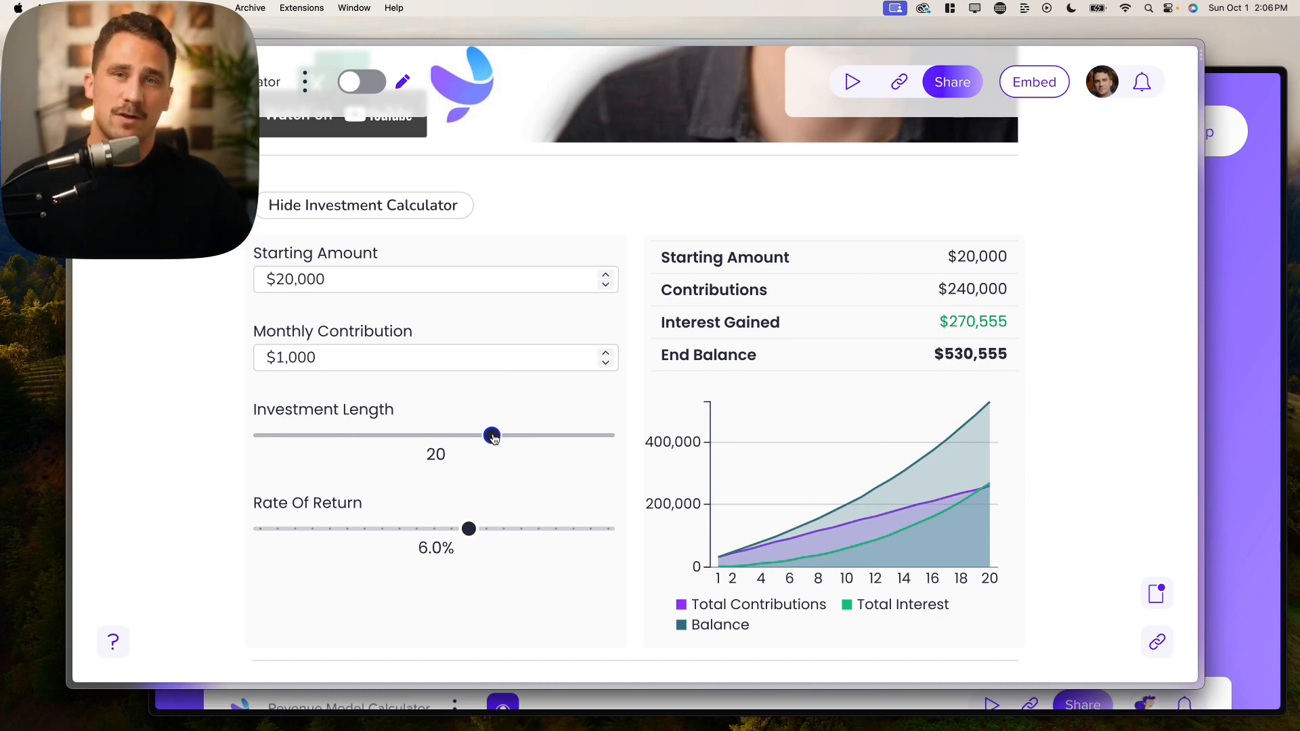
left_click_drag(492, 437, 436, 437)
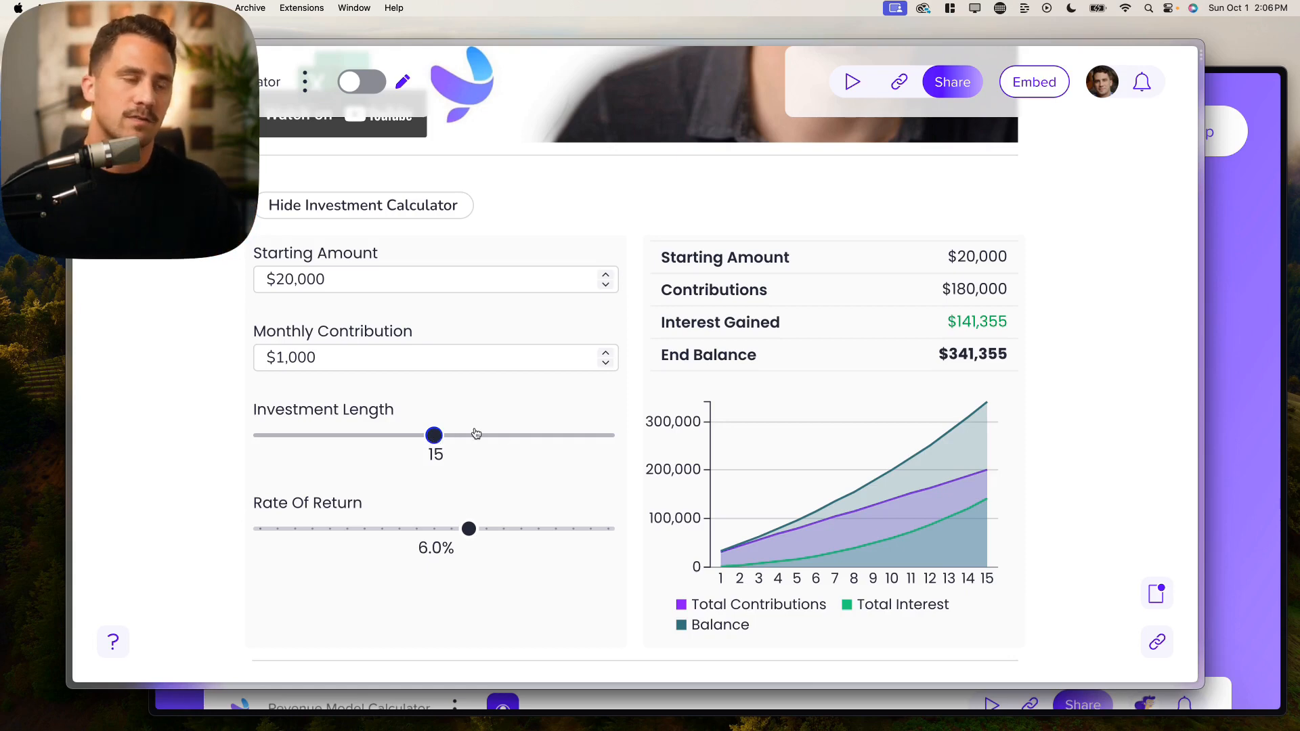
Step: Browse the grid.is website's navigation menus, then return to the GRID editor window
left_click(1275, 313)
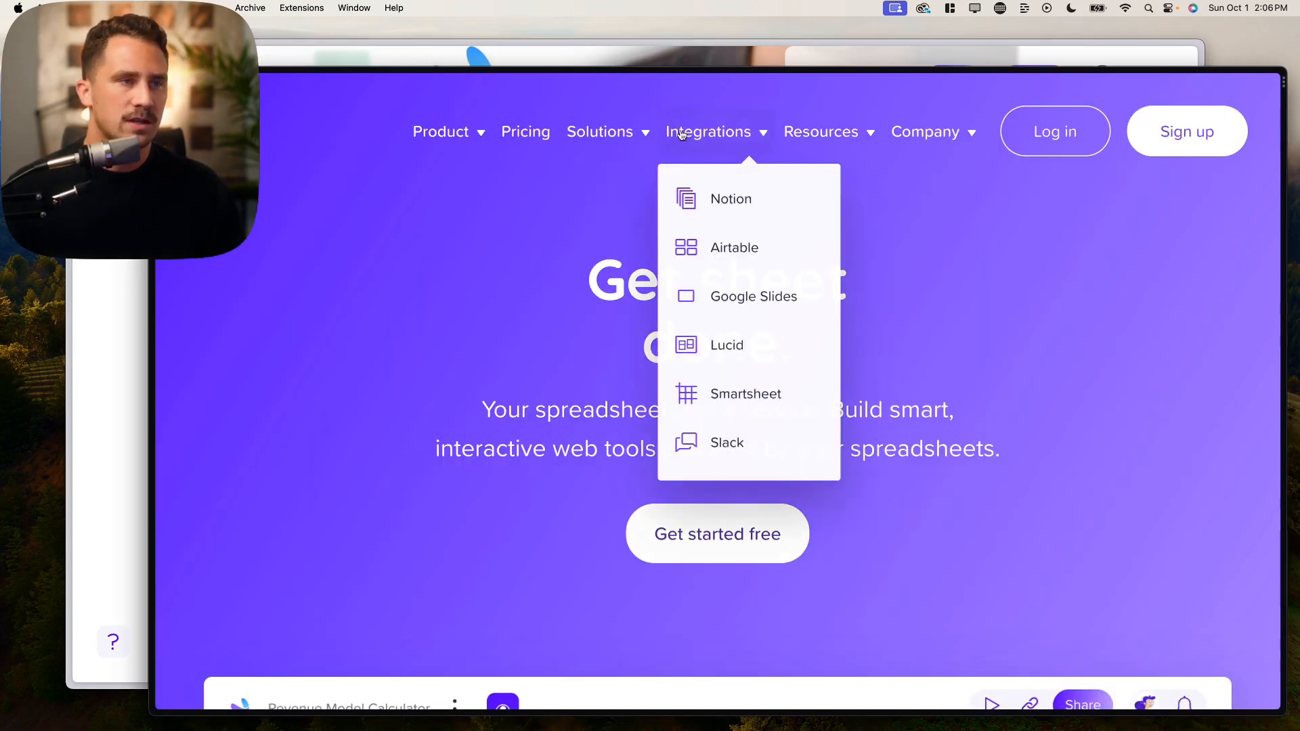
mouse_move(622, 134)
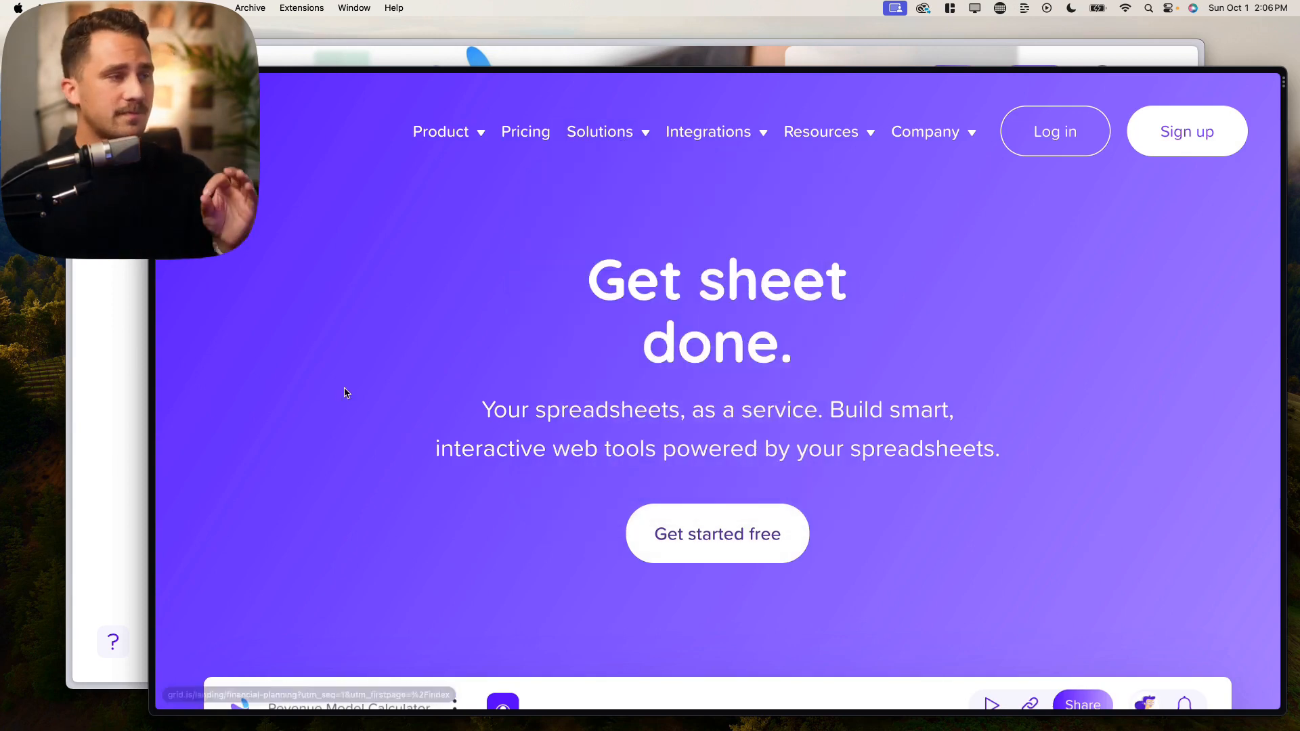
left_click(127, 369)
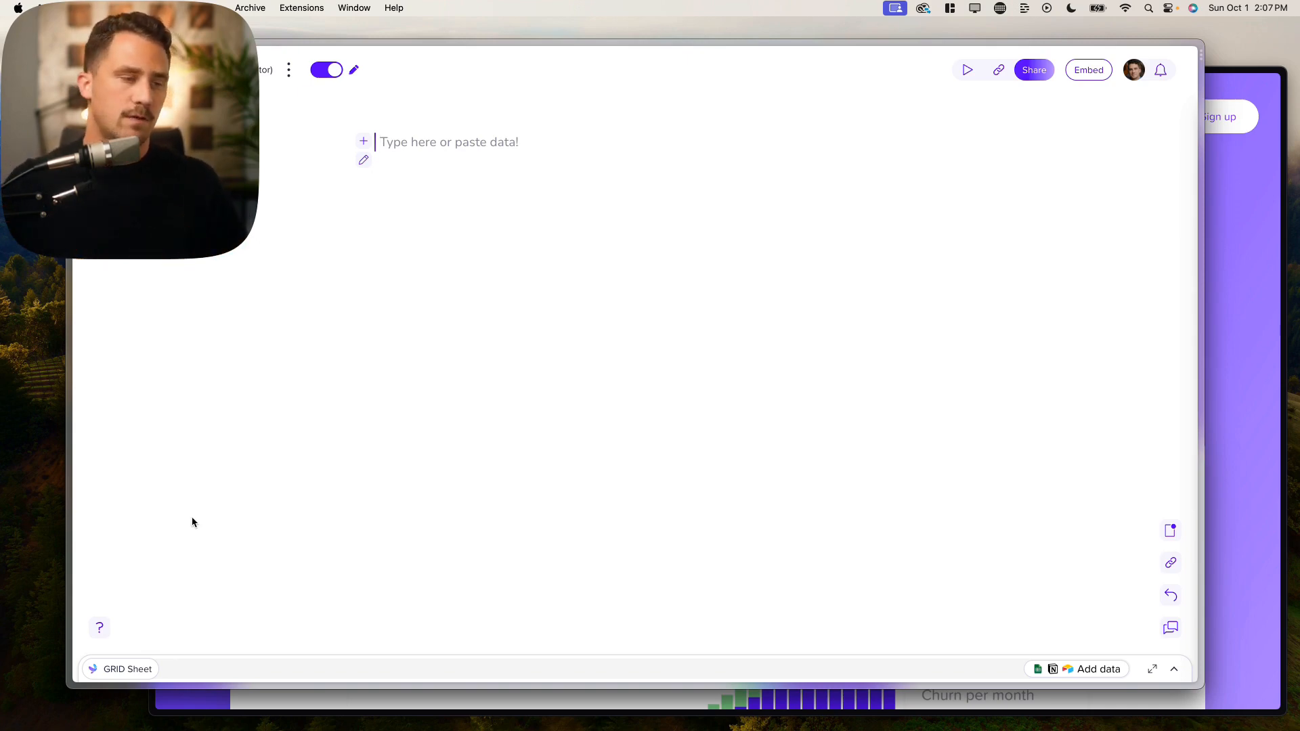
Step: Expand the GRID Sheet panel, make it taller, and dismiss the Add data options
left_click(135, 670)
left_click_drag(194, 471, 235, 352)
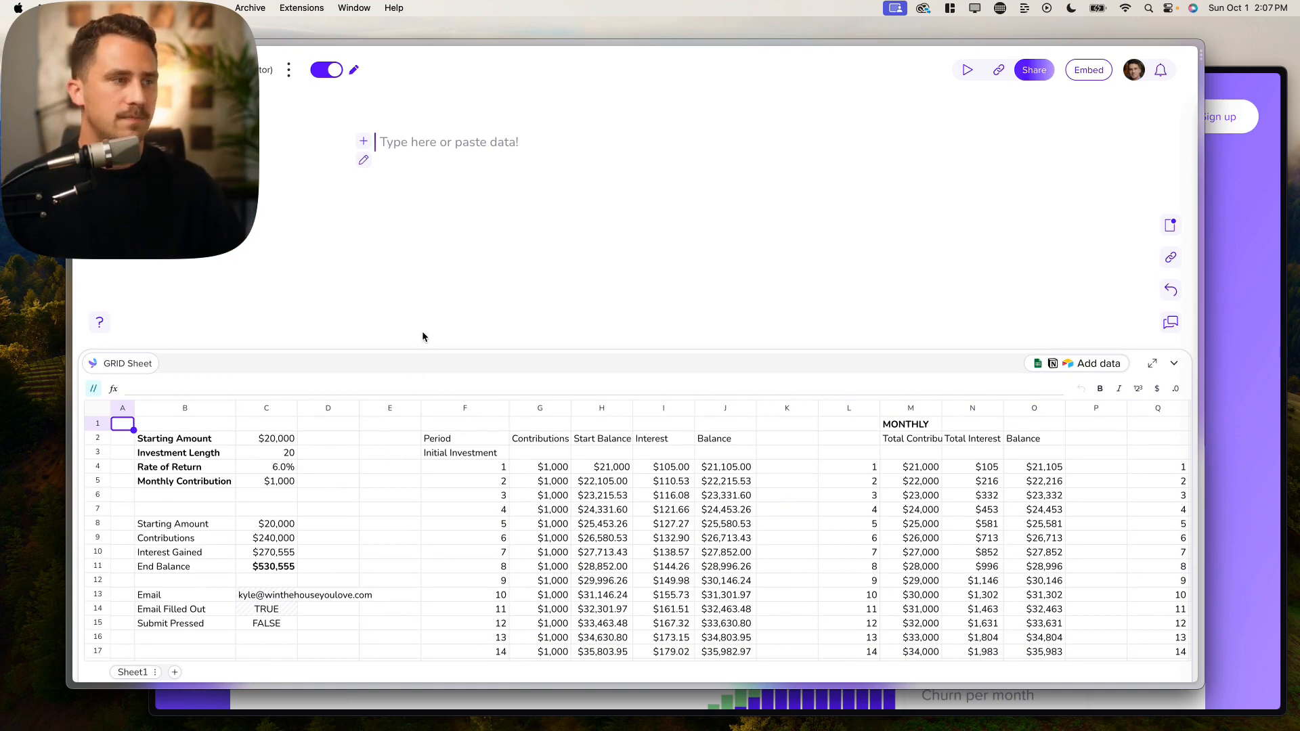
left_click_drag(422, 350, 414, 318)
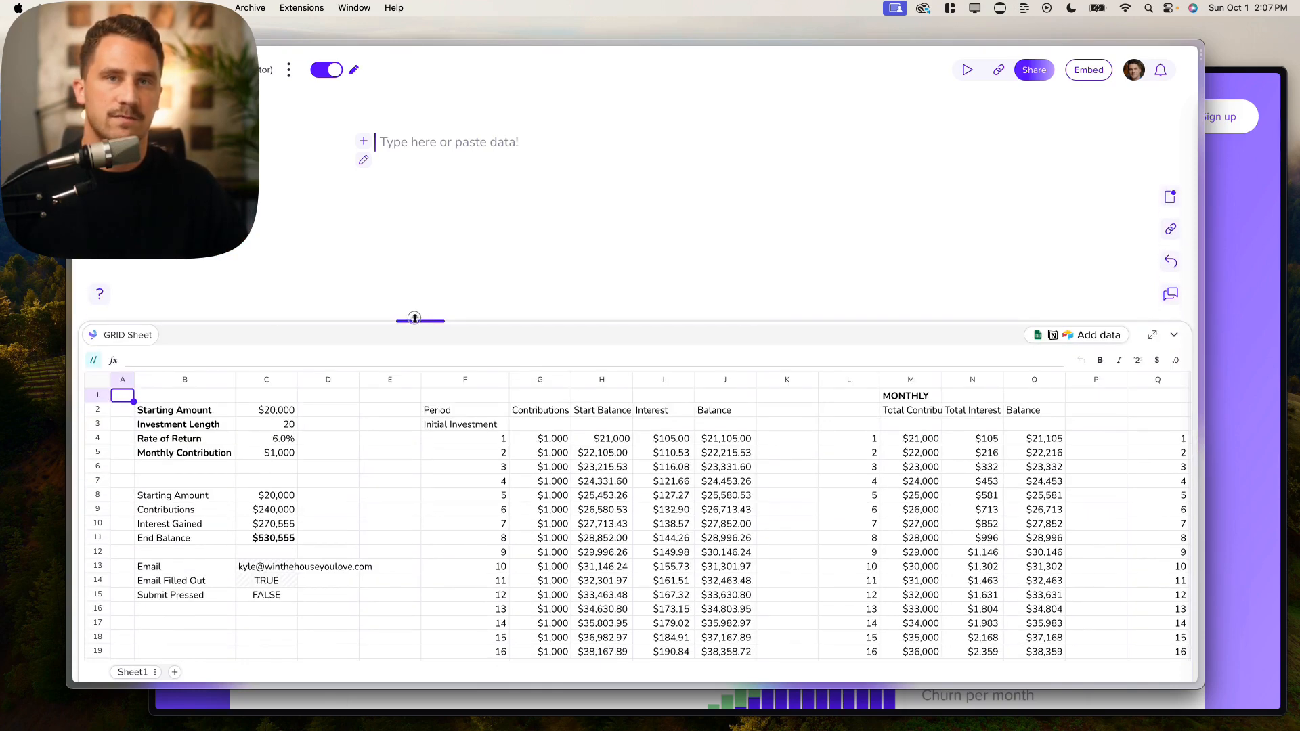
left_click(1037, 336)
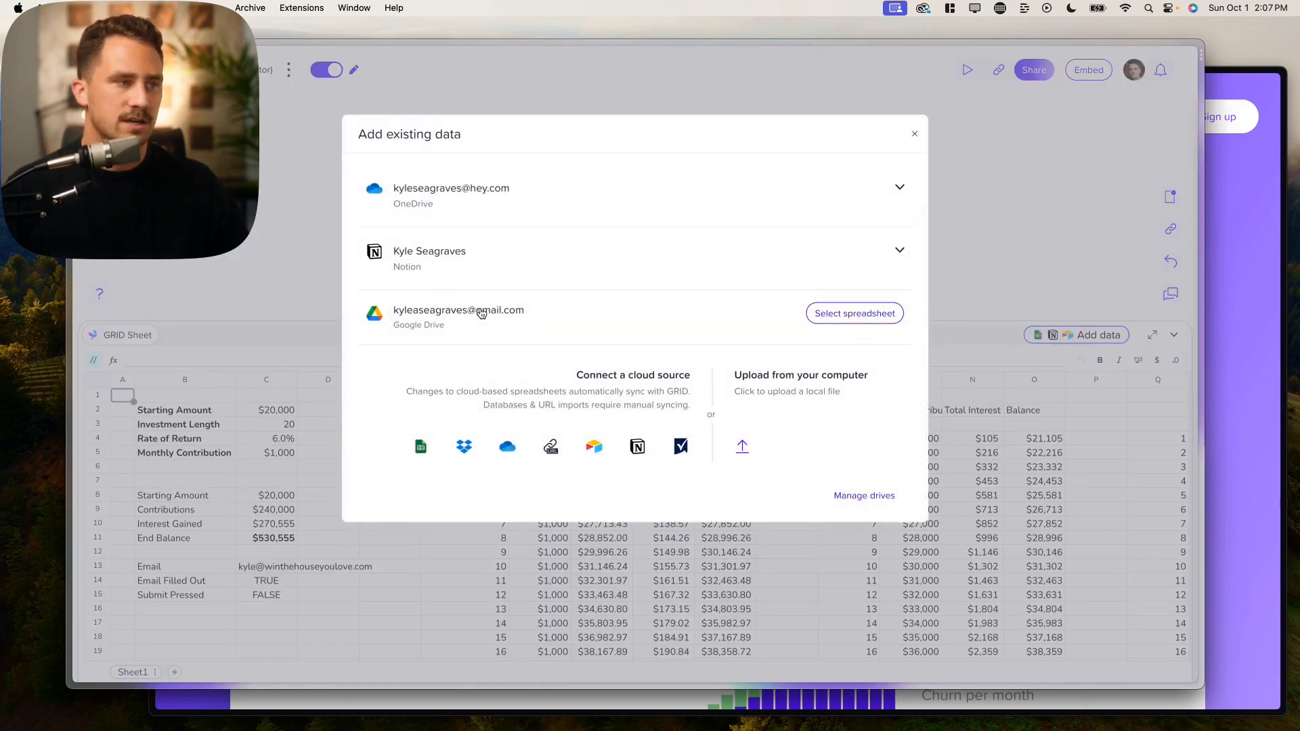
left_click(913, 136)
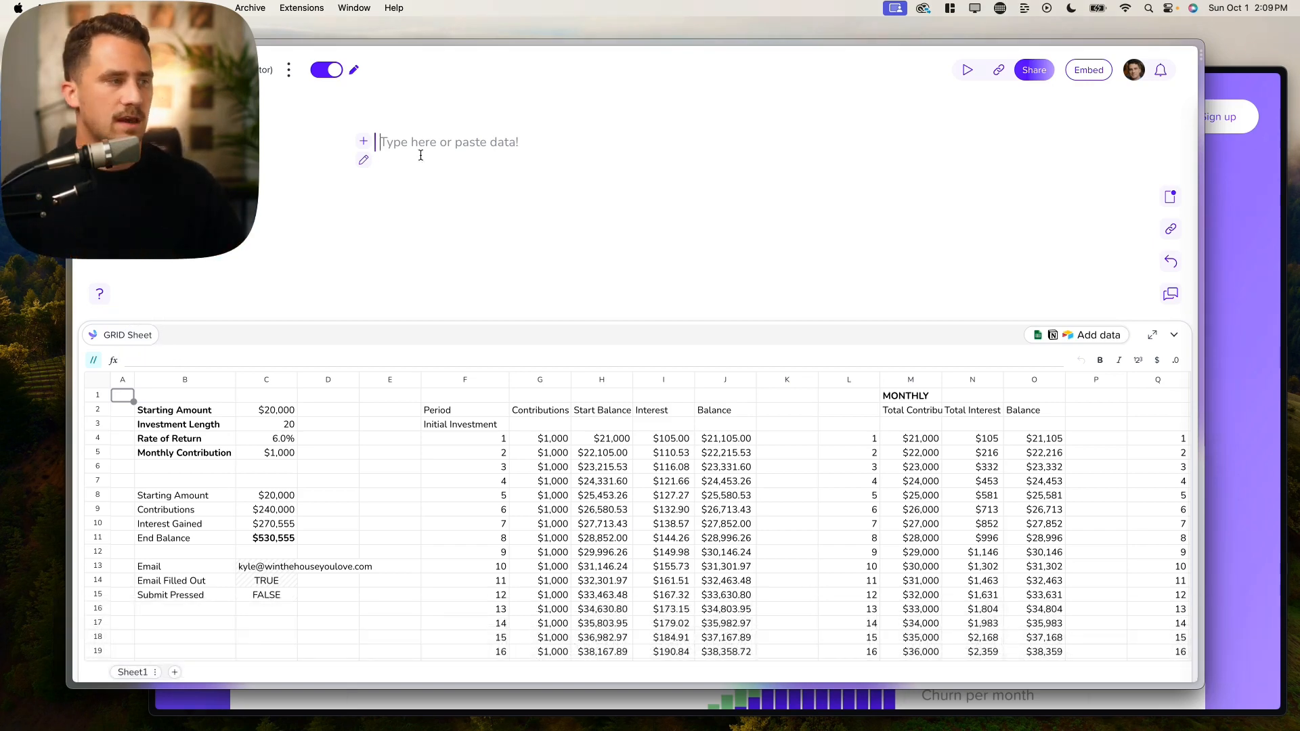
Step: Zoom to 150% and browse the investment sheet, selecting cells such as B2, C3 and B13:B15
left_click(183, 414)
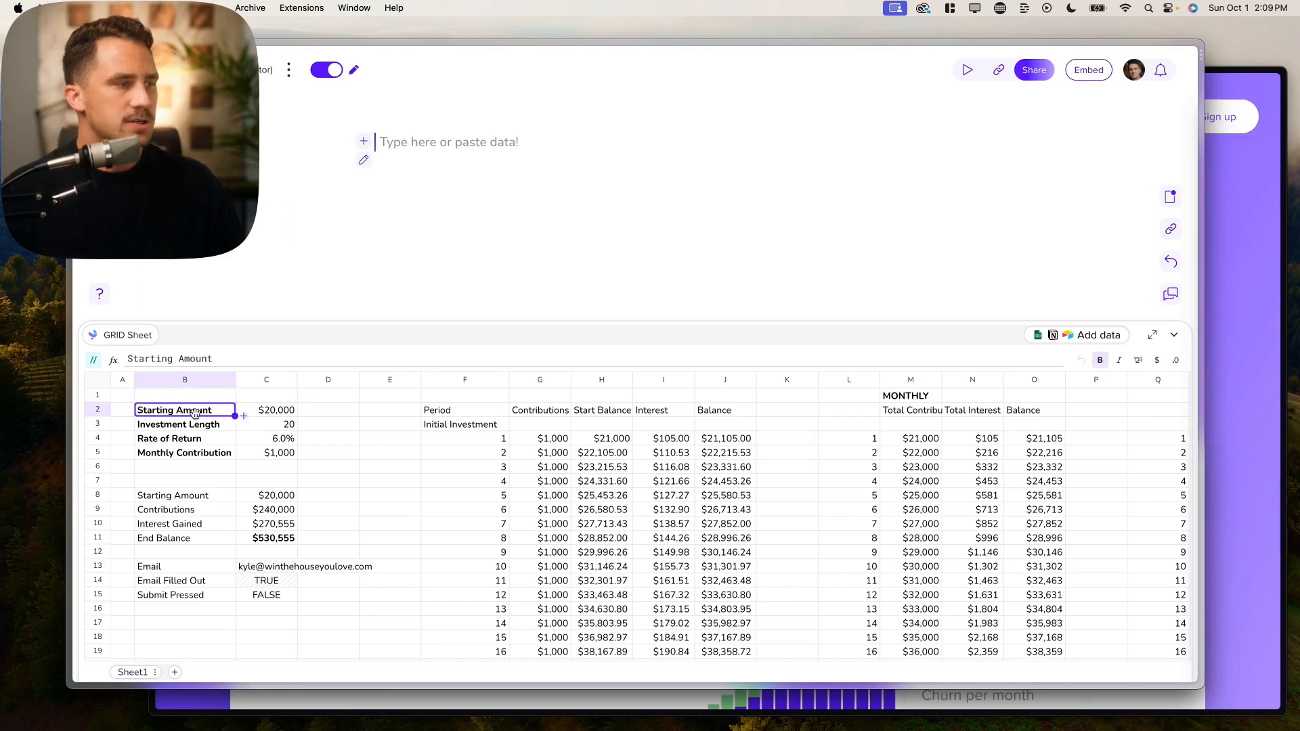
key("super+equal")
key("super+equal")
key("super+equal")
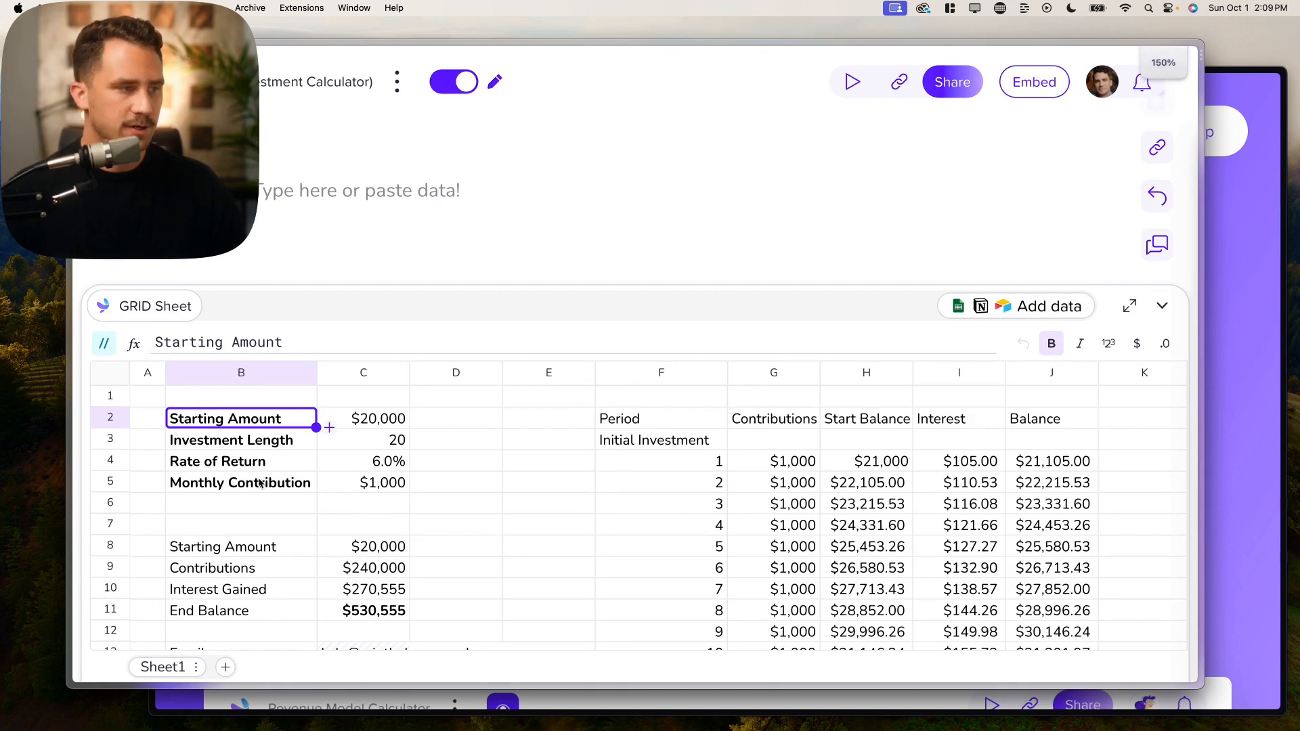
scroll(264, 482, "down", 5)
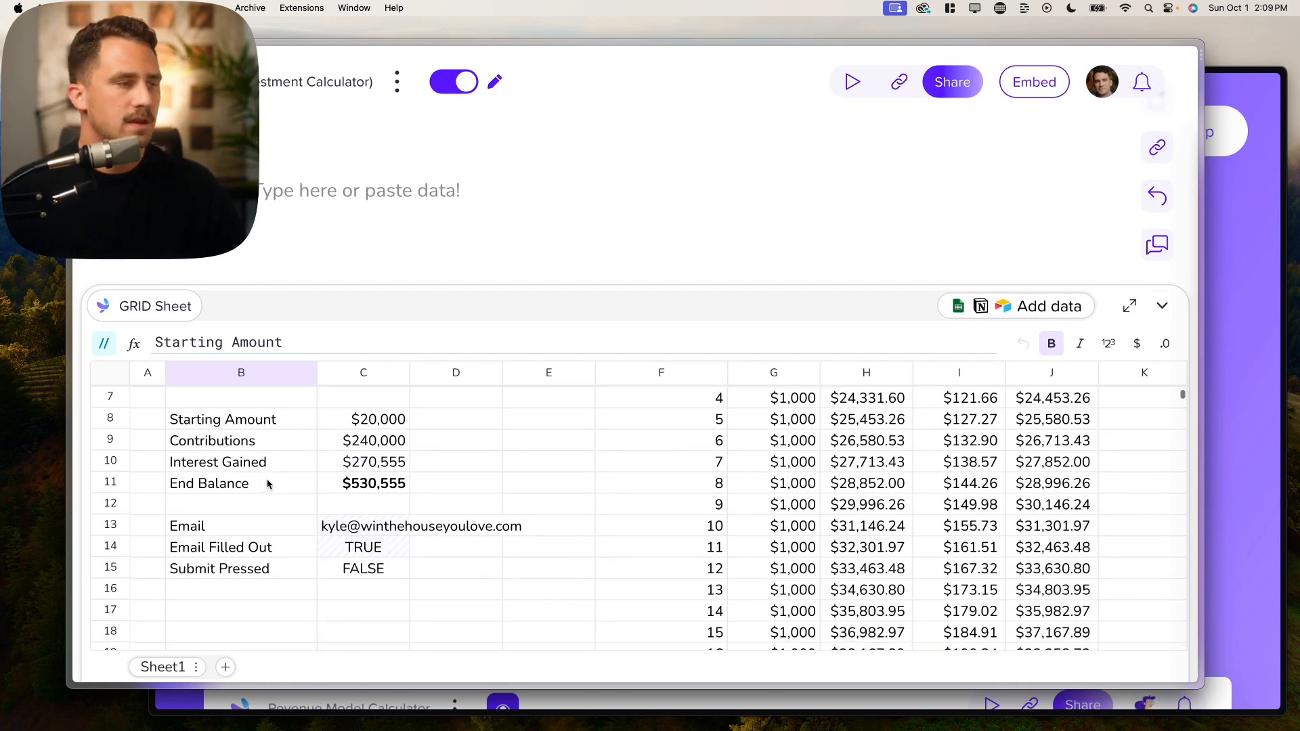
scroll(269, 484, "up", 5)
scroll(792, 445, "right", 3)
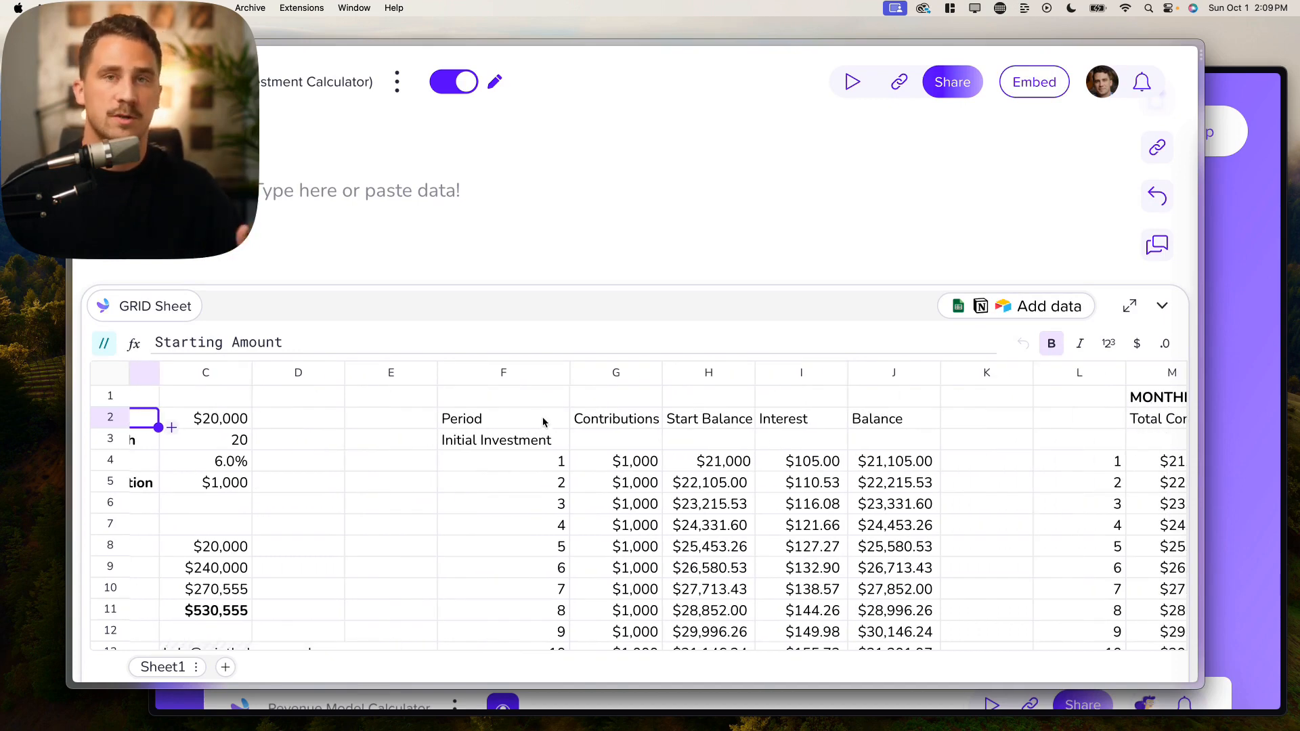
scroll(544, 419, "right", 2)
scroll(545, 425, "right", 6)
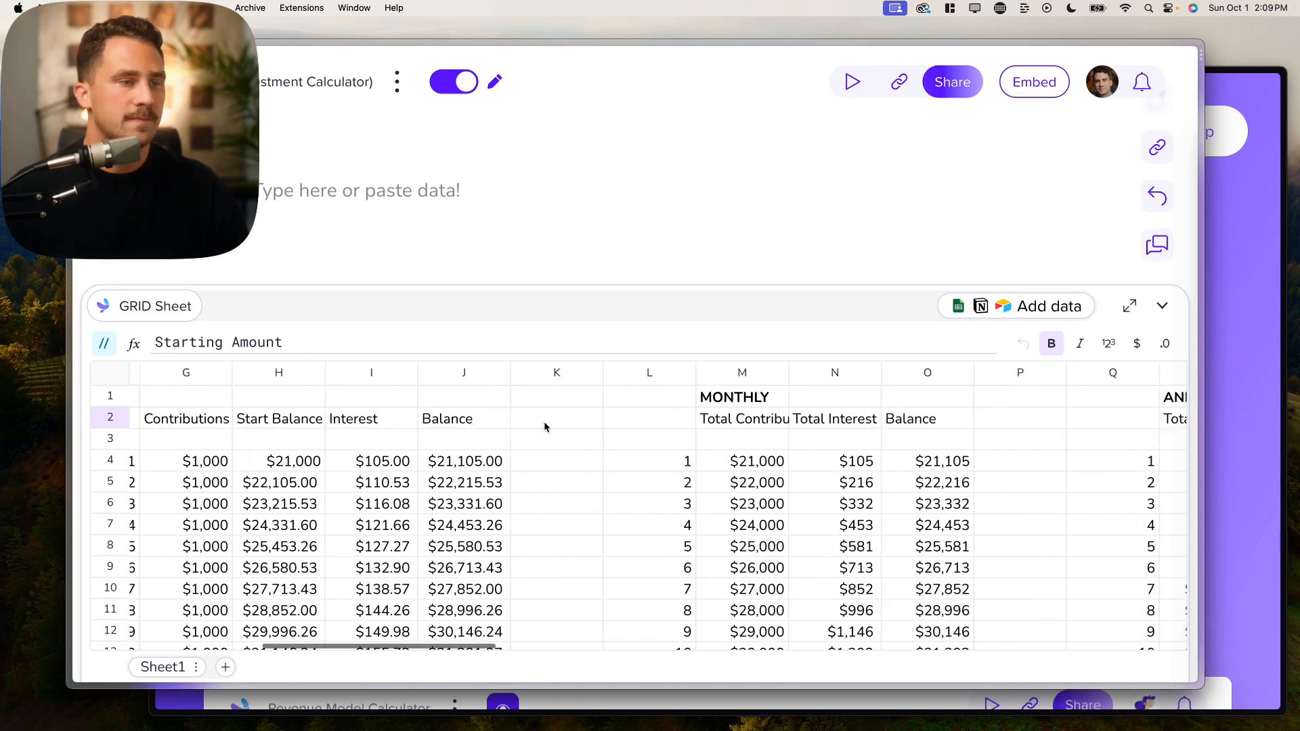
scroll(555, 447, "right", 3)
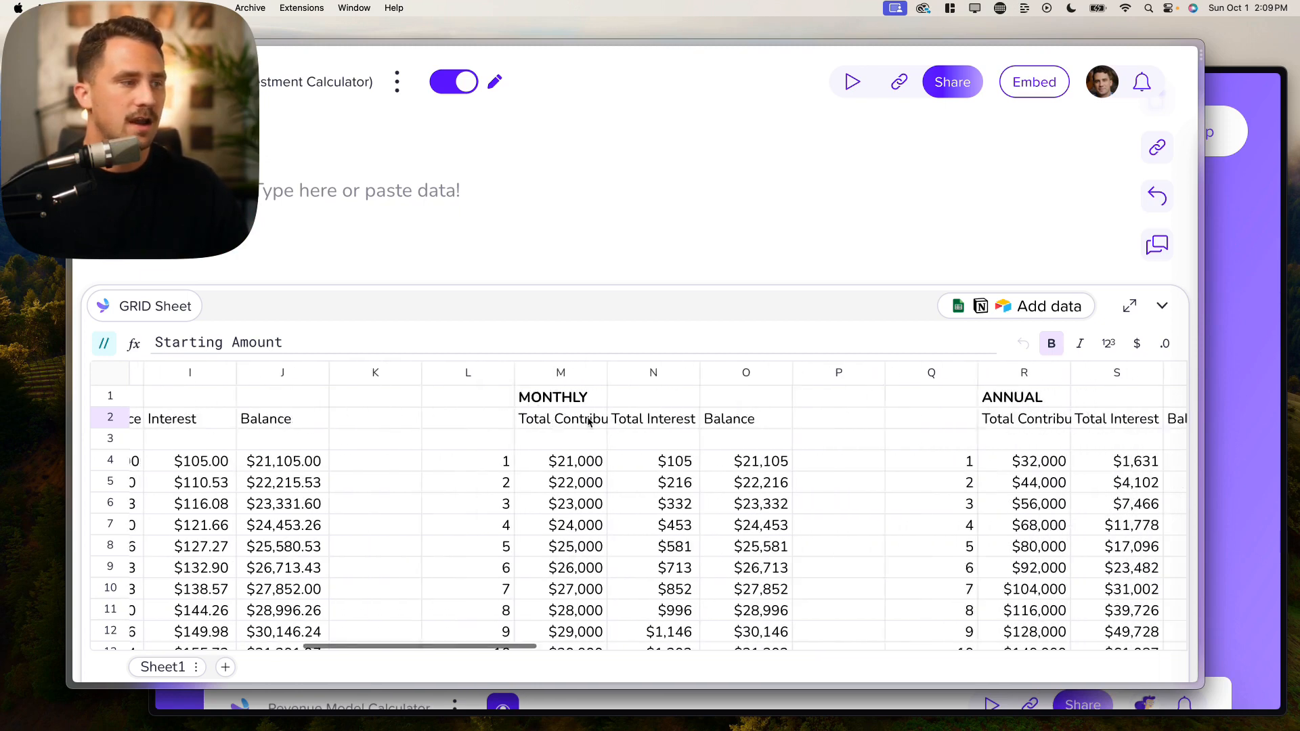
scroll(1029, 430, "right", 1)
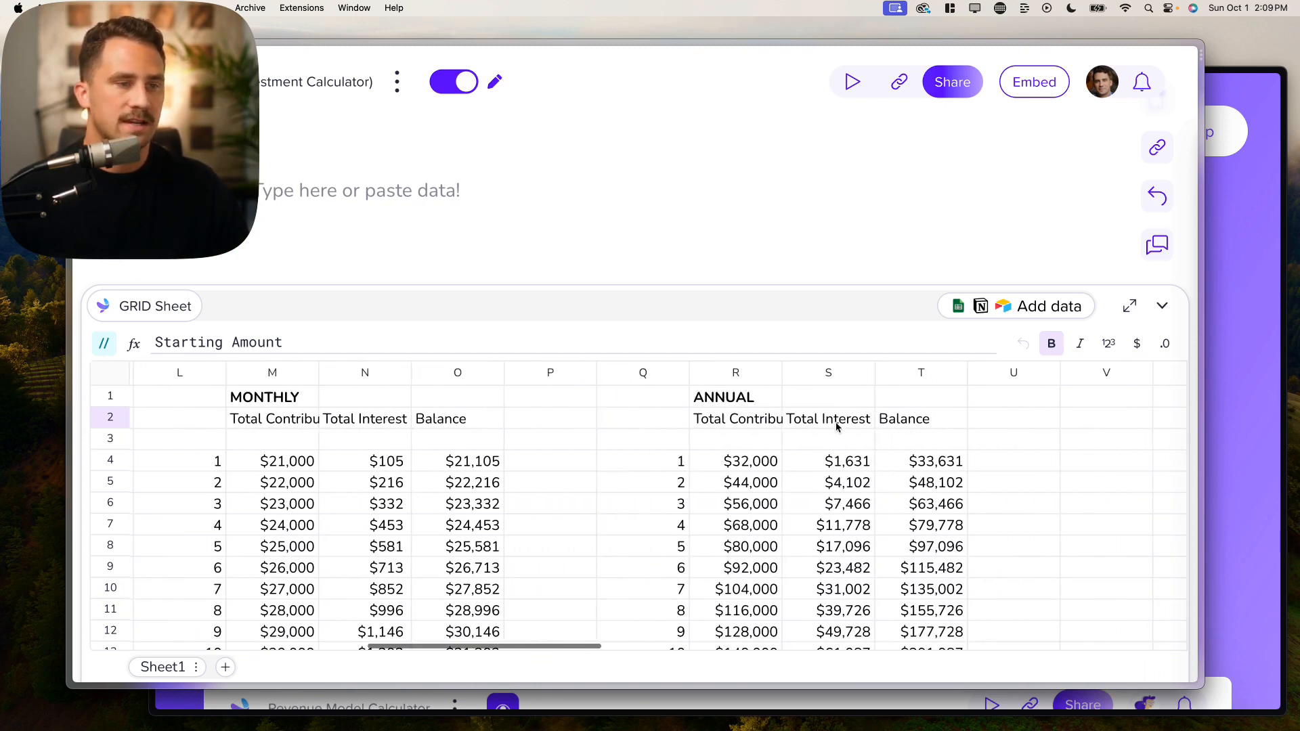
scroll(811, 508, "left", 10)
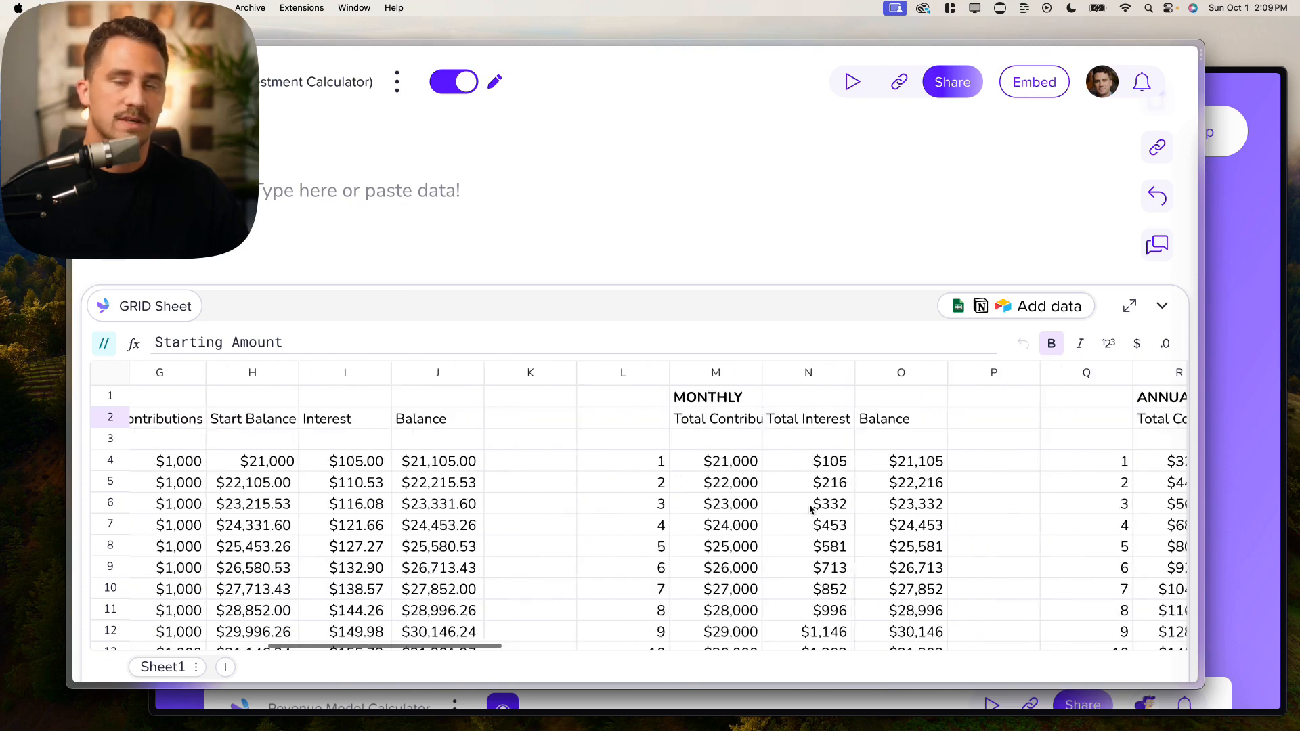
scroll(809, 509, "left", 2)
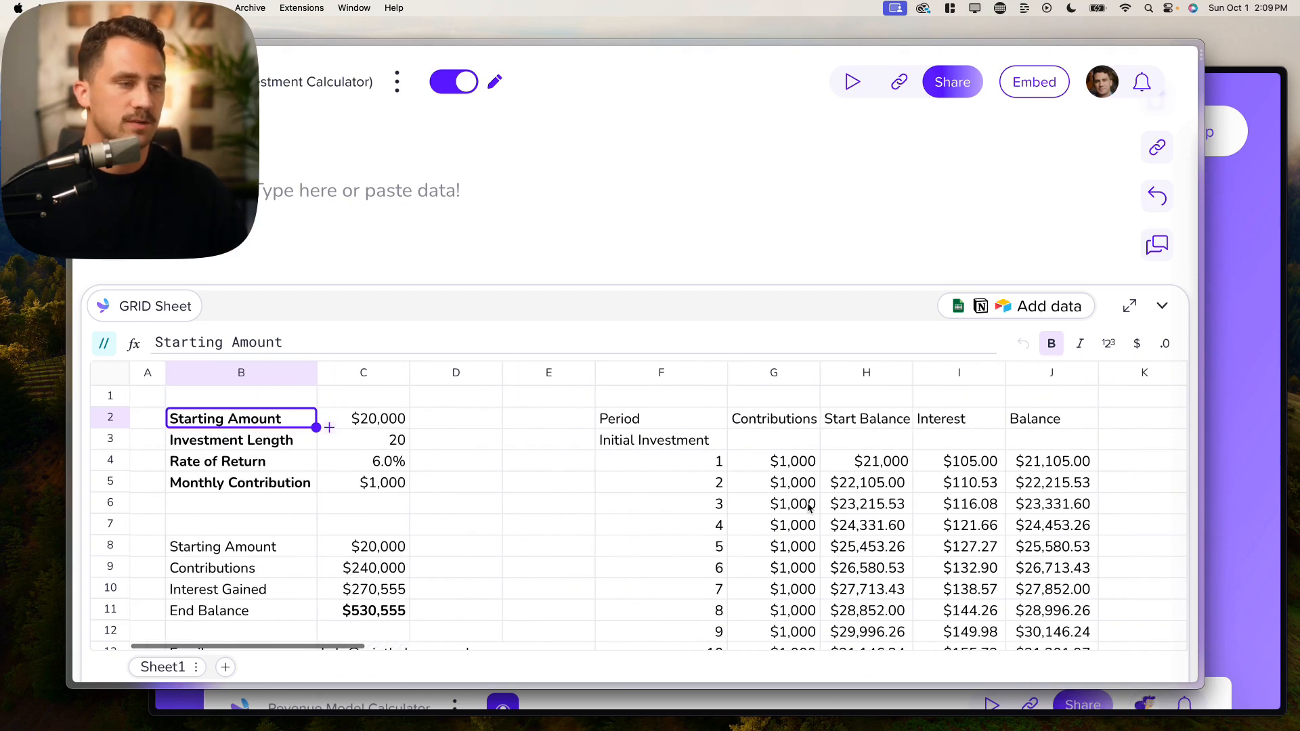
scroll(494, 491, "down", 5)
scroll(318, 433, "up", 1)
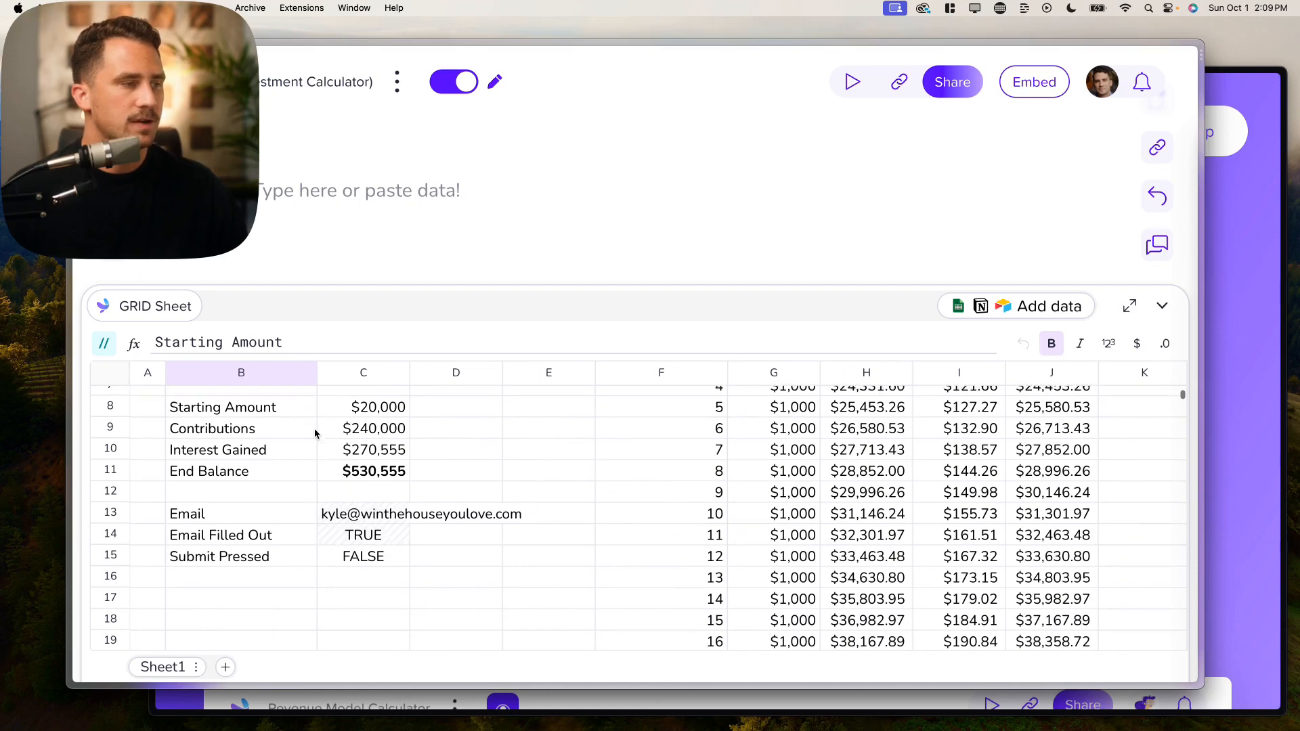
left_click_drag(270, 413, 366, 477)
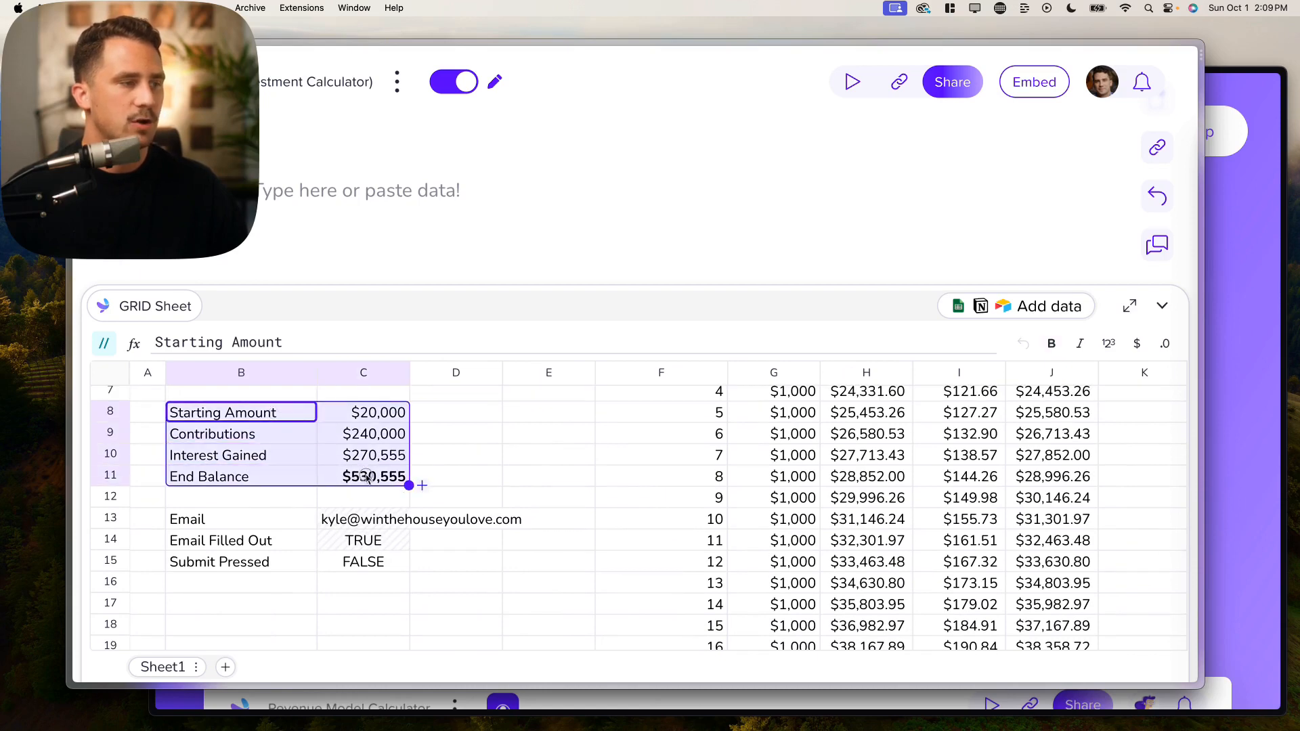
left_click(285, 420)
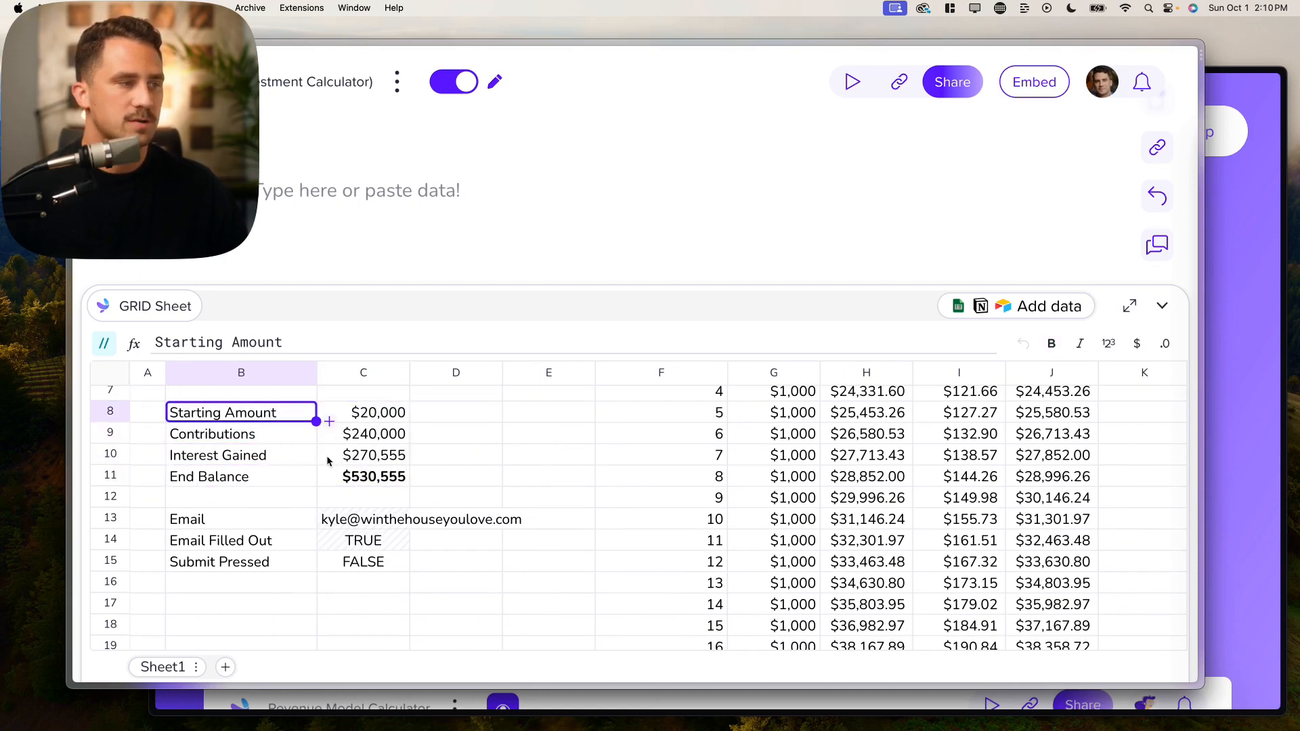
scroll(383, 478, "up", 3)
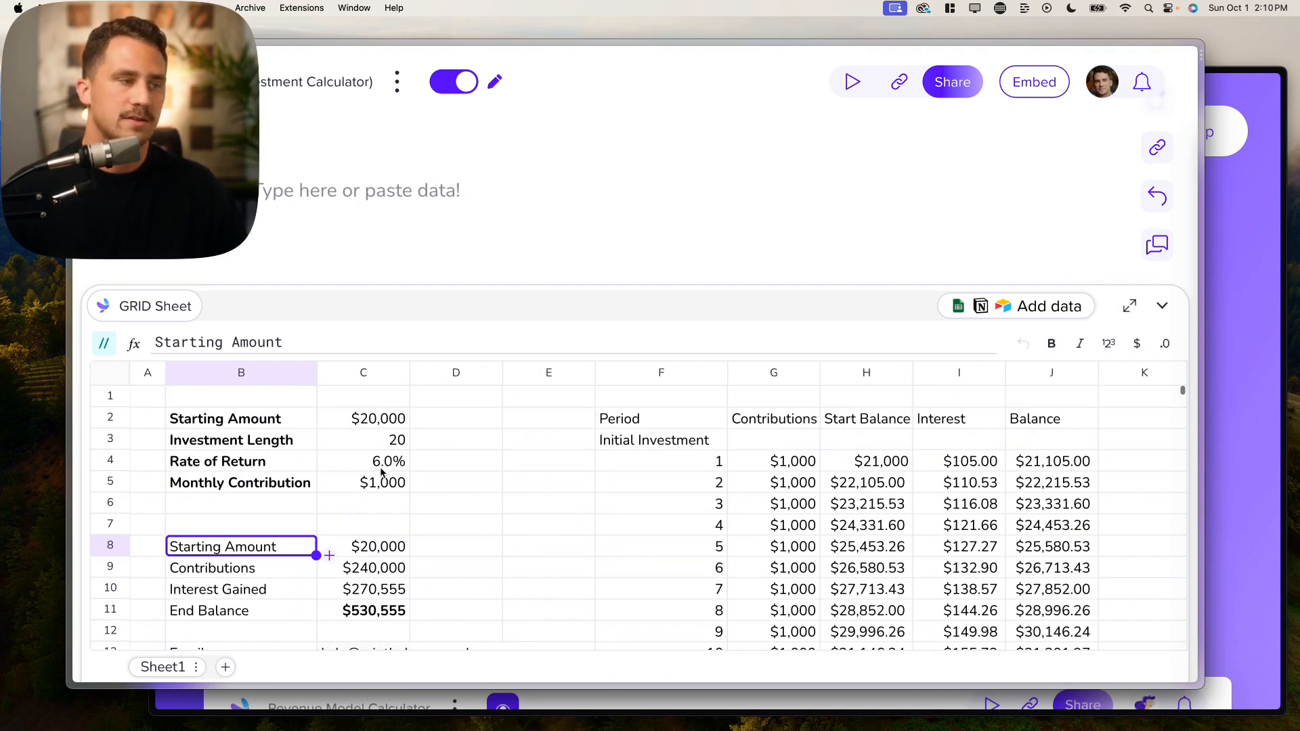
left_click(382, 447)
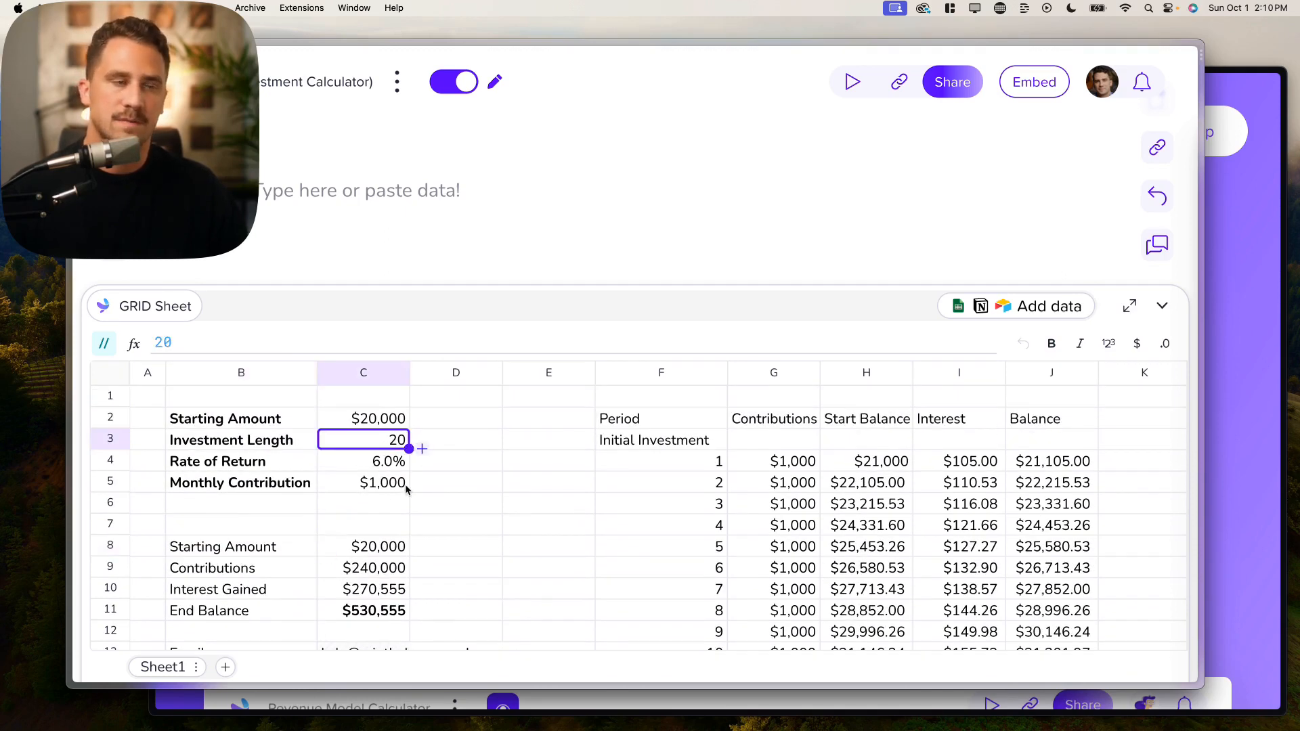
scroll(406, 489, "down", 3)
left_click_drag(228, 554, 234, 588)
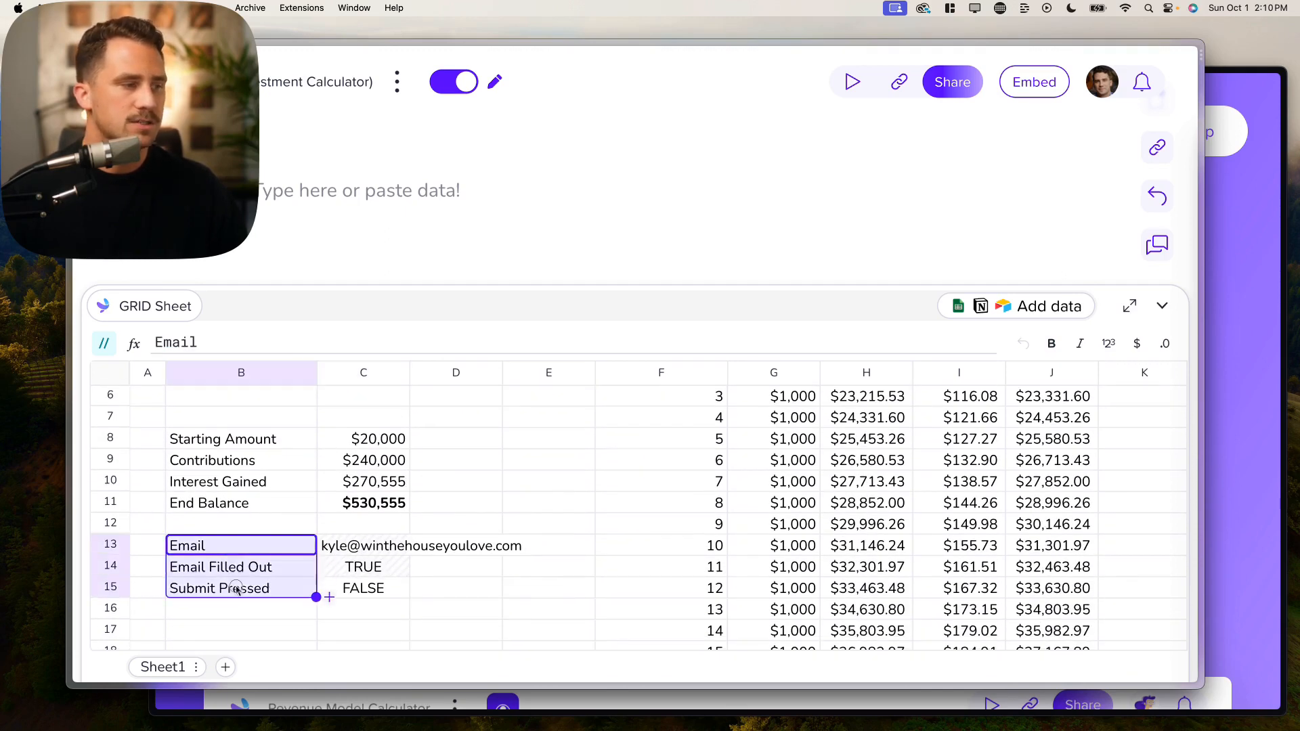
scroll(236, 590, "up", 3)
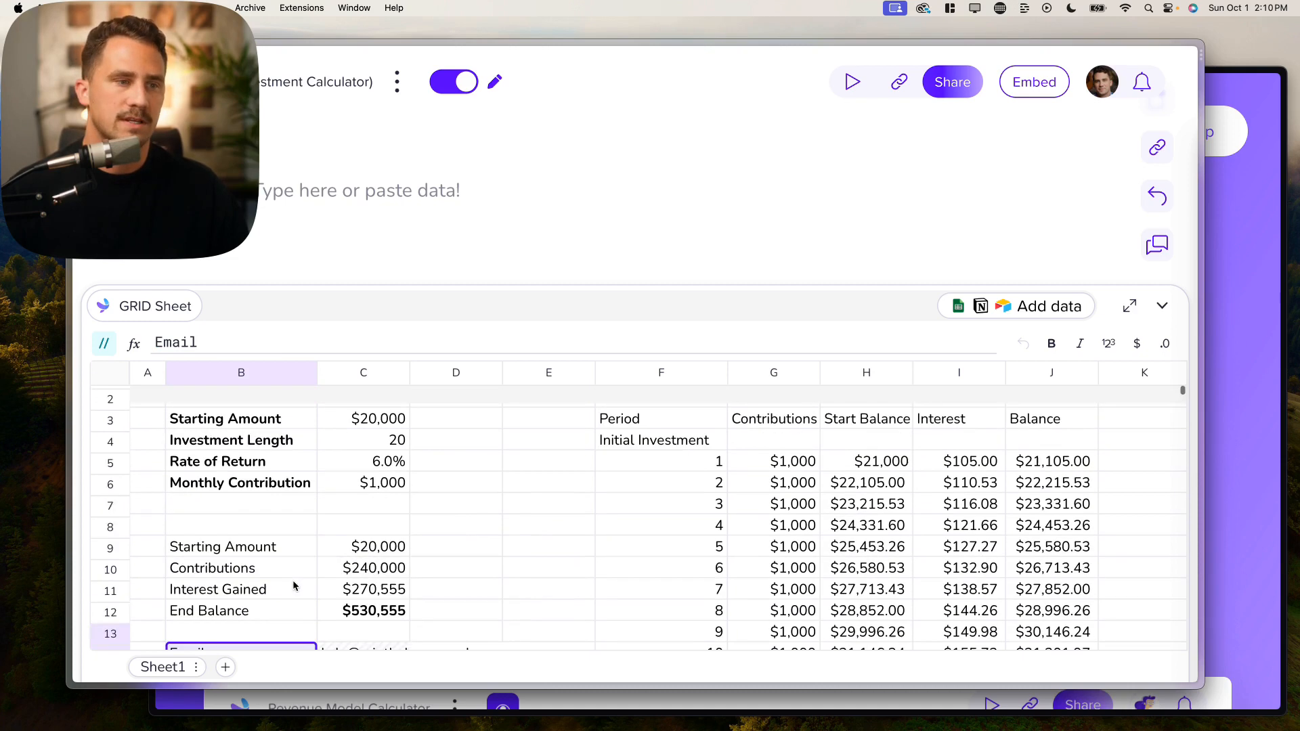
left_click(536, 530)
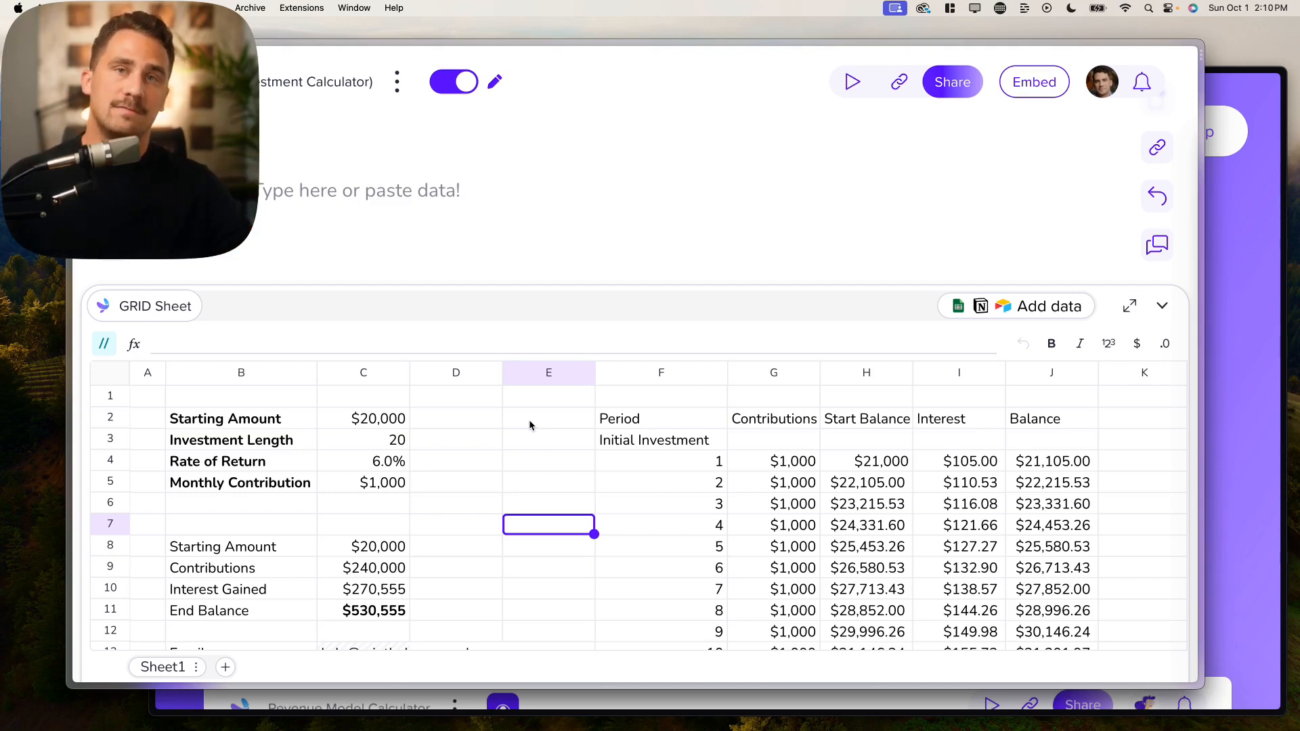
Step: Drag the sheet divider down to enlarge the canvas and place the caret in the empty page line
left_click_drag(580, 285, 518, 429)
scroll(551, 546, "down", 4)
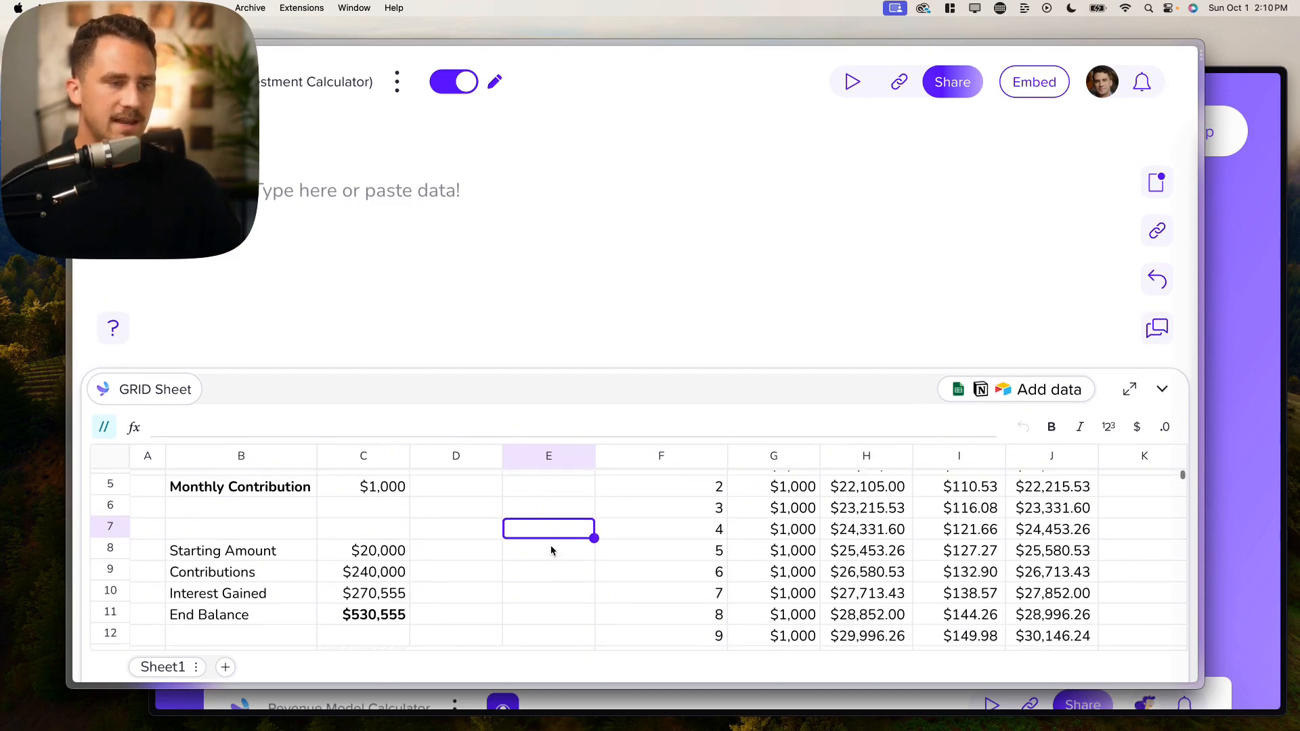
scroll(551, 546, "up", 2)
scroll(553, 551, "up", 2)
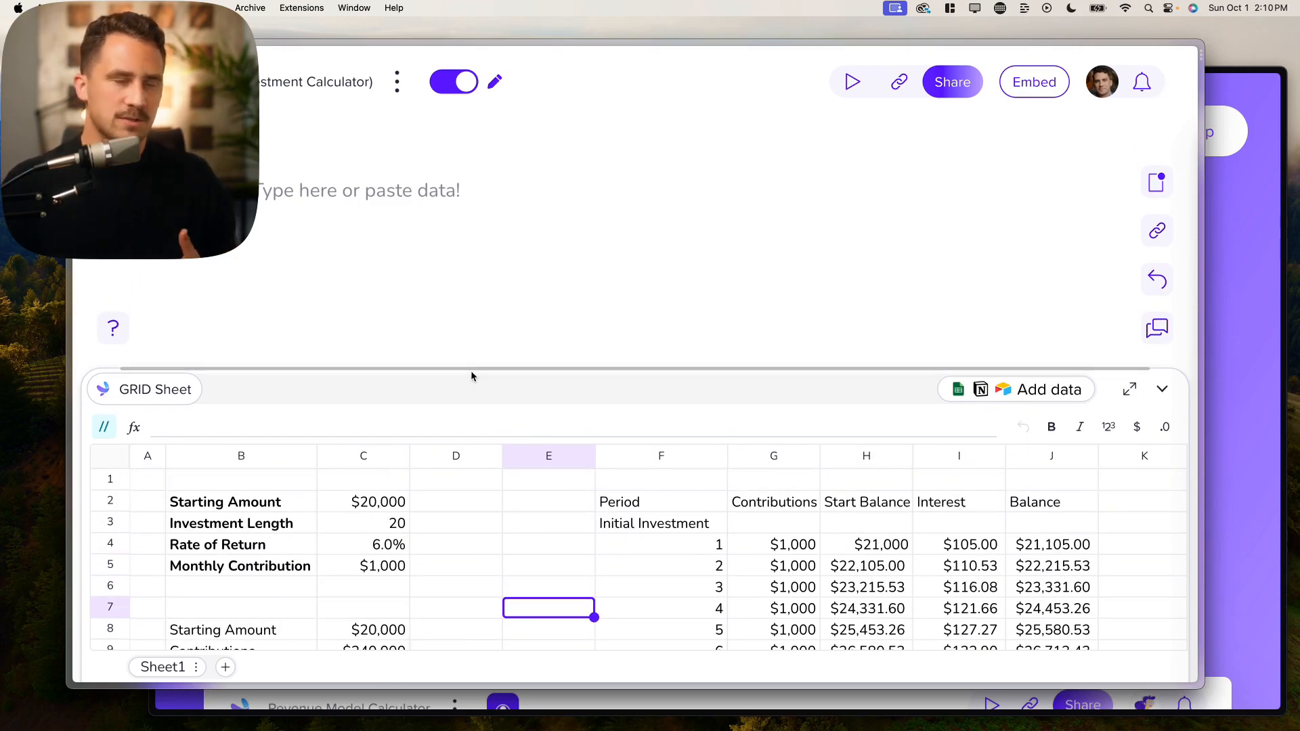
left_click(347, 194)
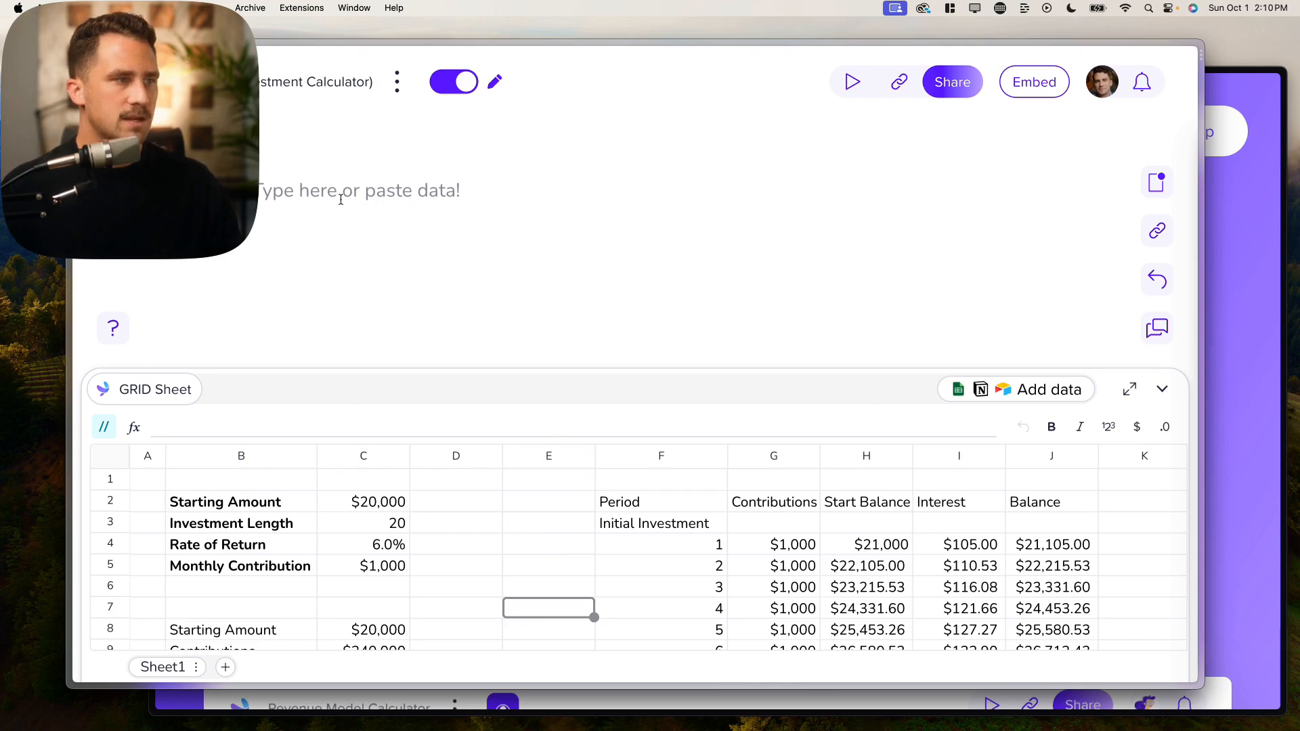
Step: Zoom out and insert a two-column Layout block with the /lay command
key("super+minus")
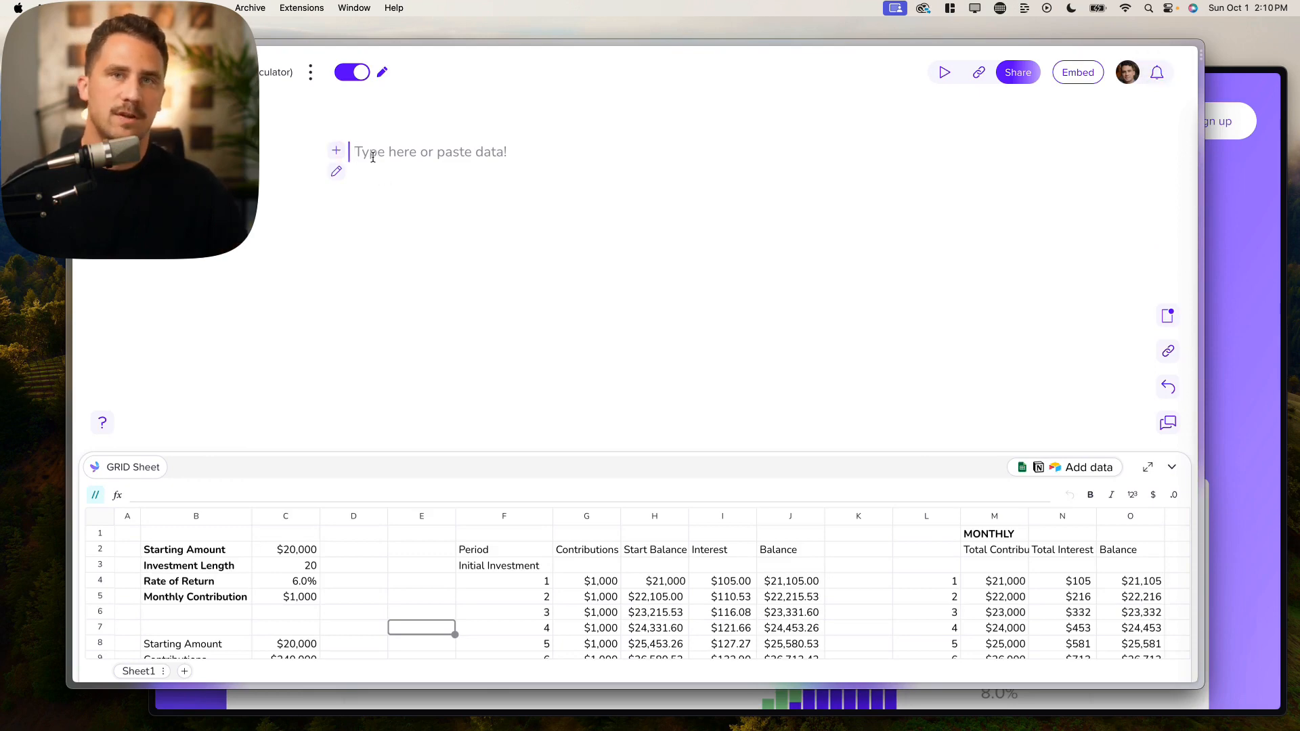
left_click(337, 153)
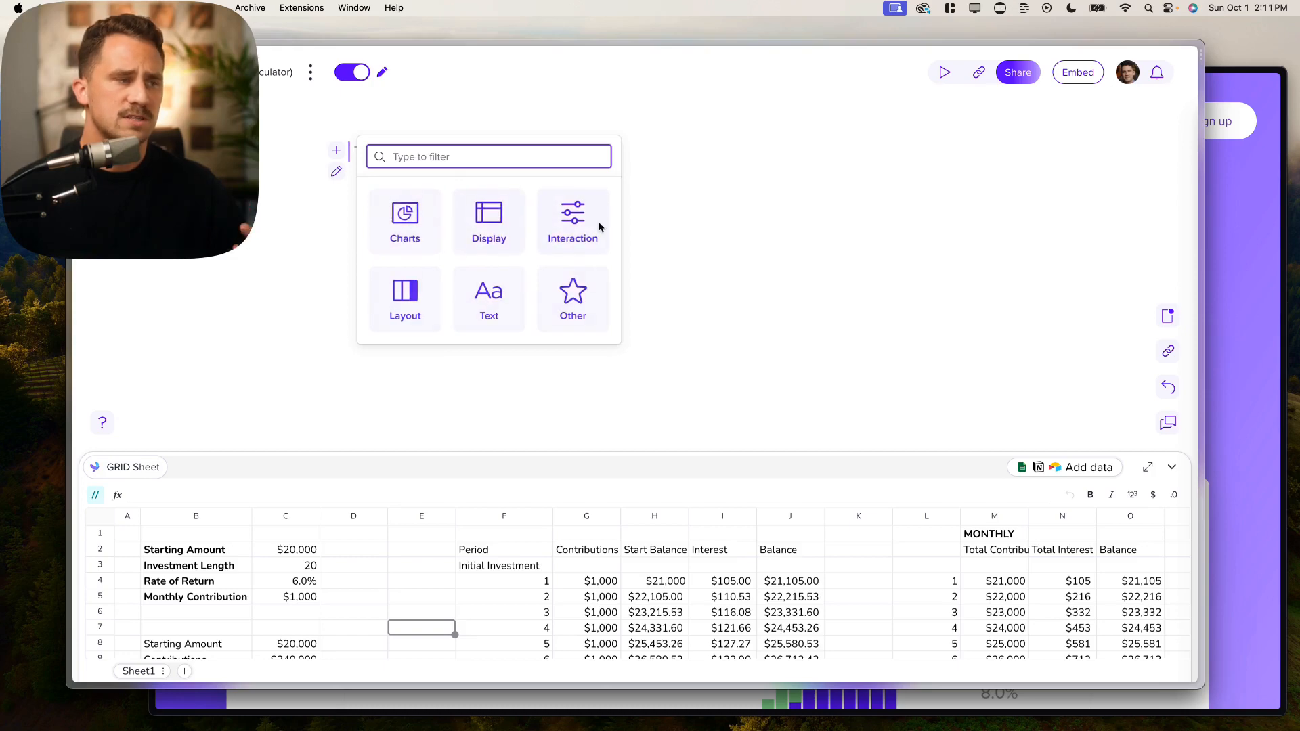
left_click(635, 230)
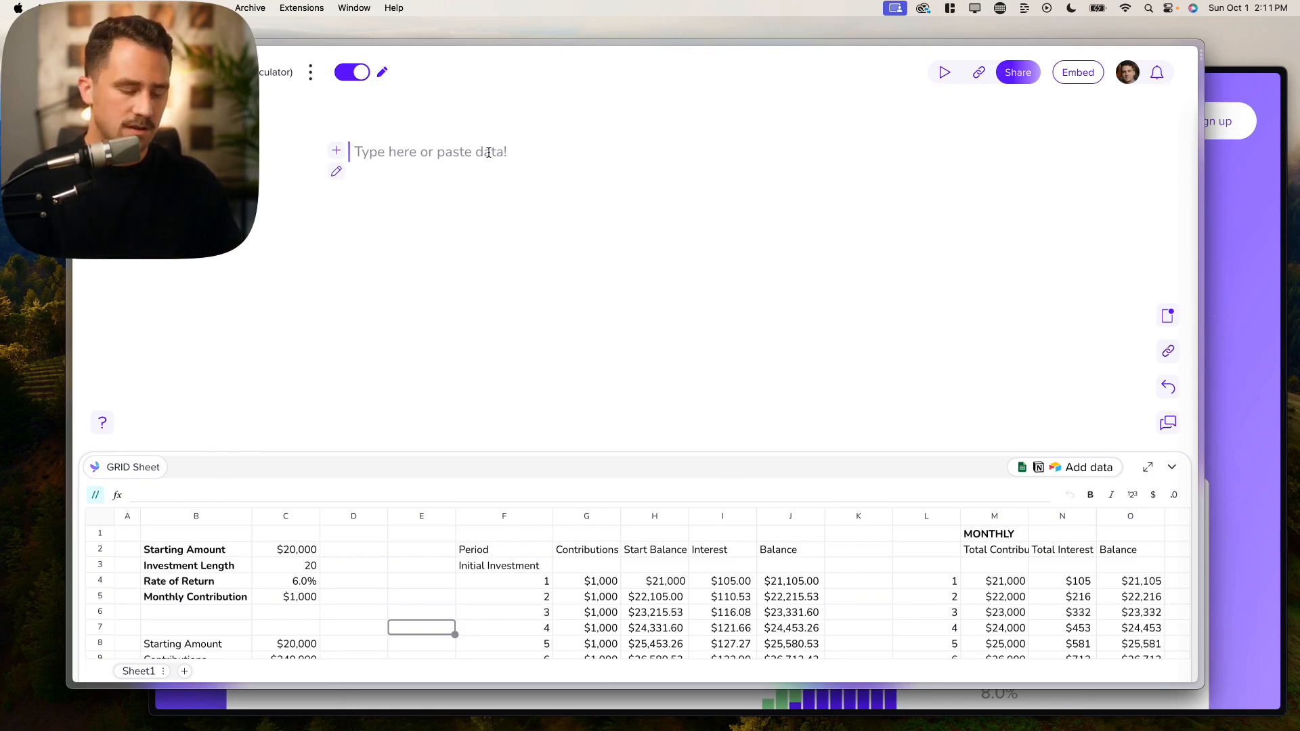
type("/")
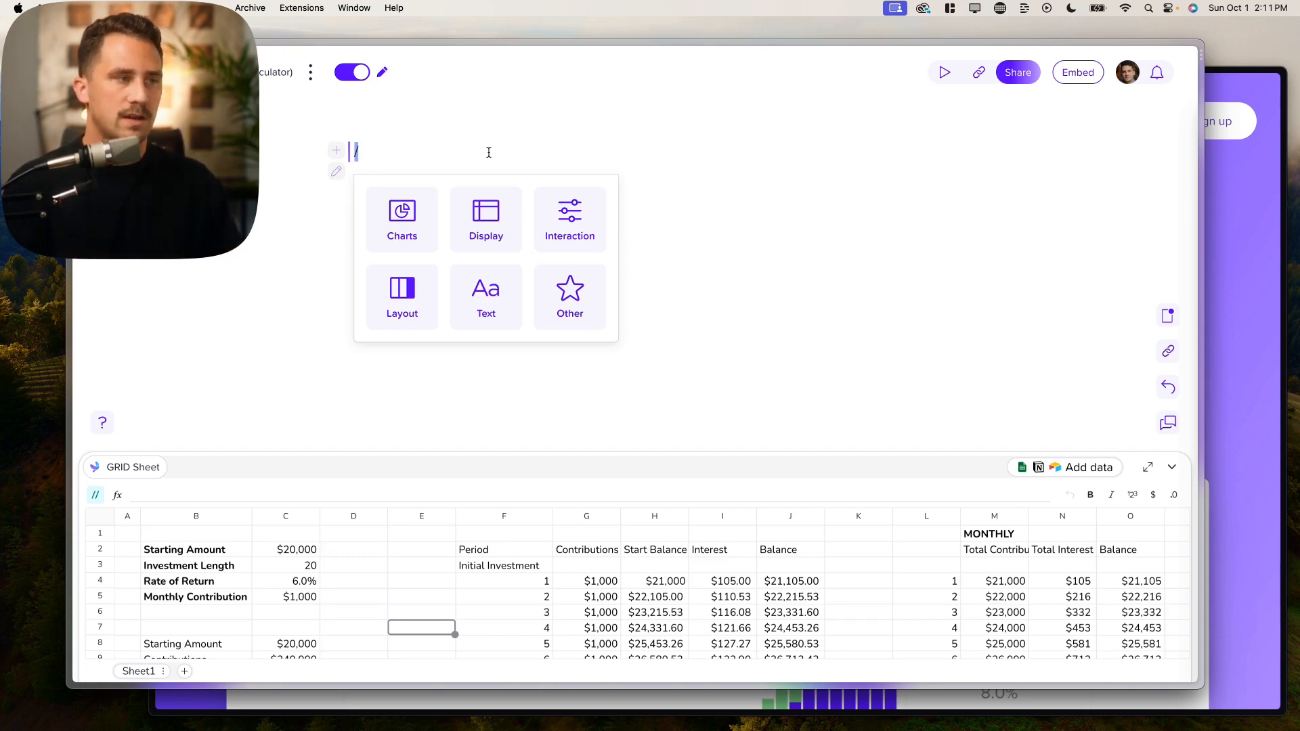
type("lay")
key("Return")
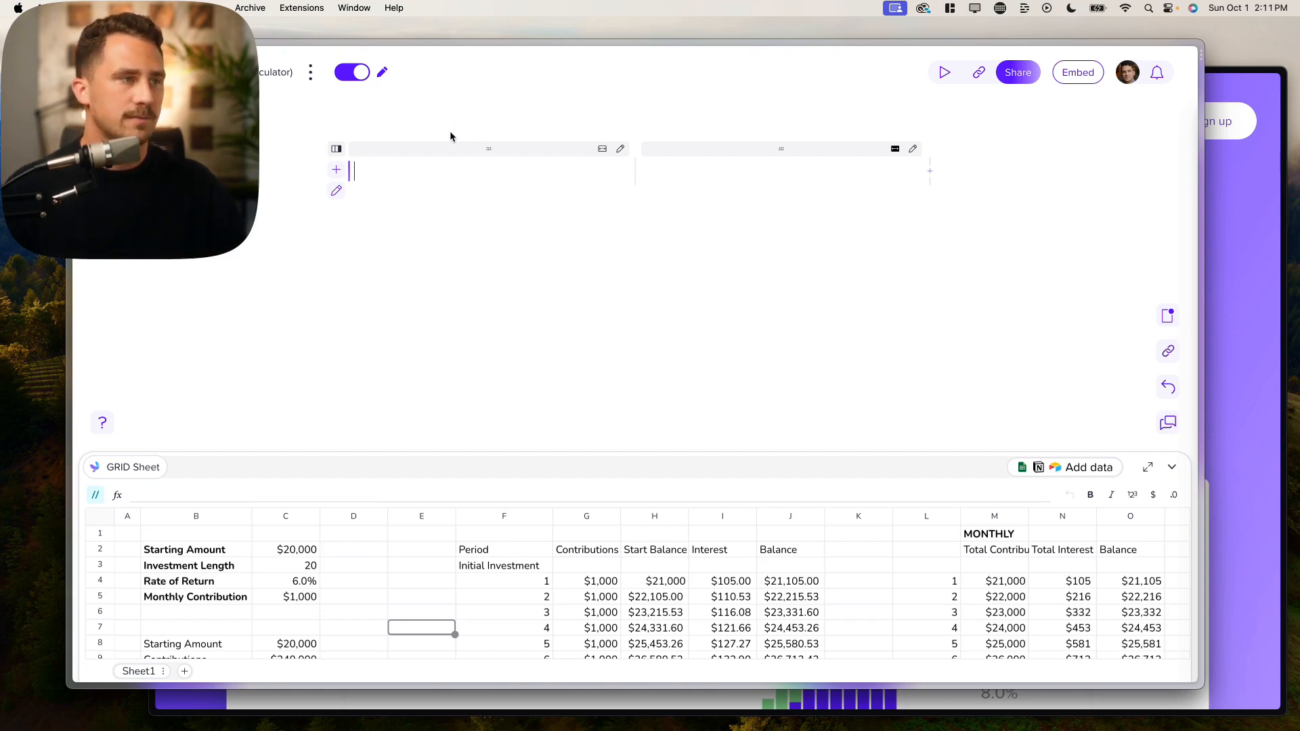
Step: Add the heading '## Investment Calcualtor' on a new line above the columns
key("Return")
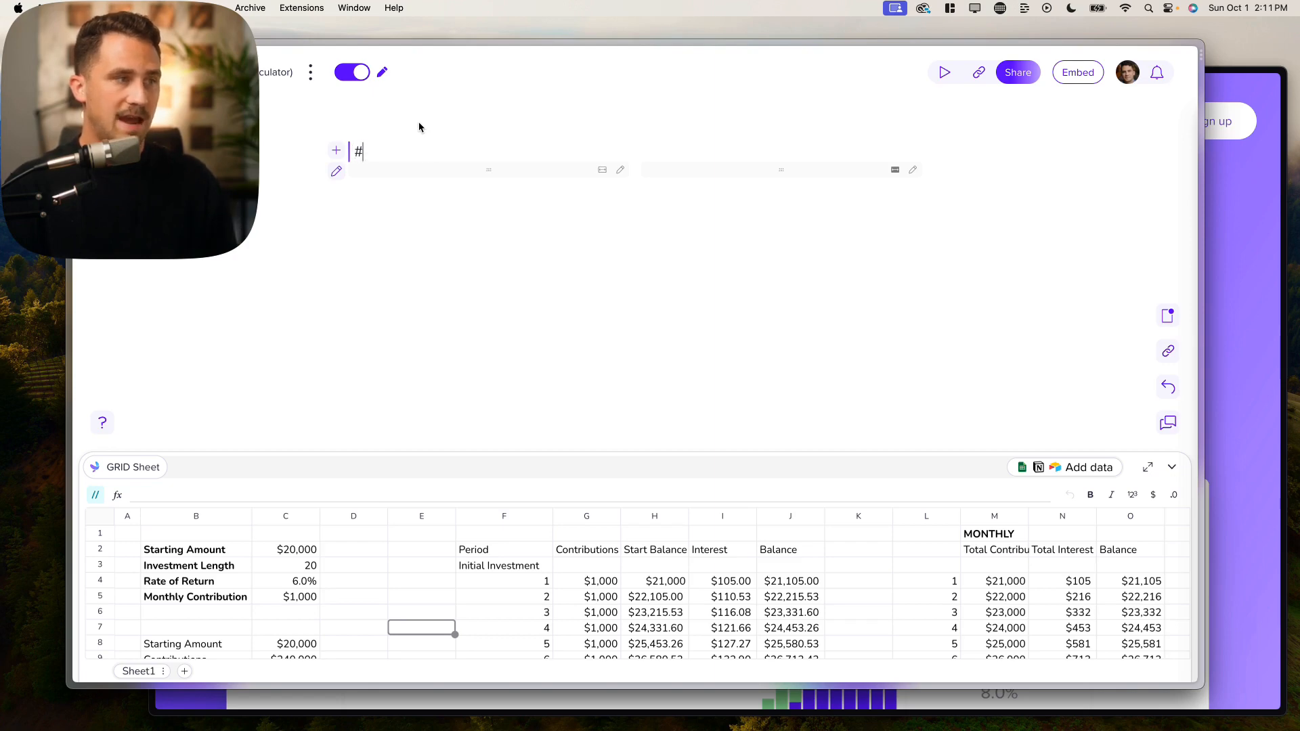
type("## ")
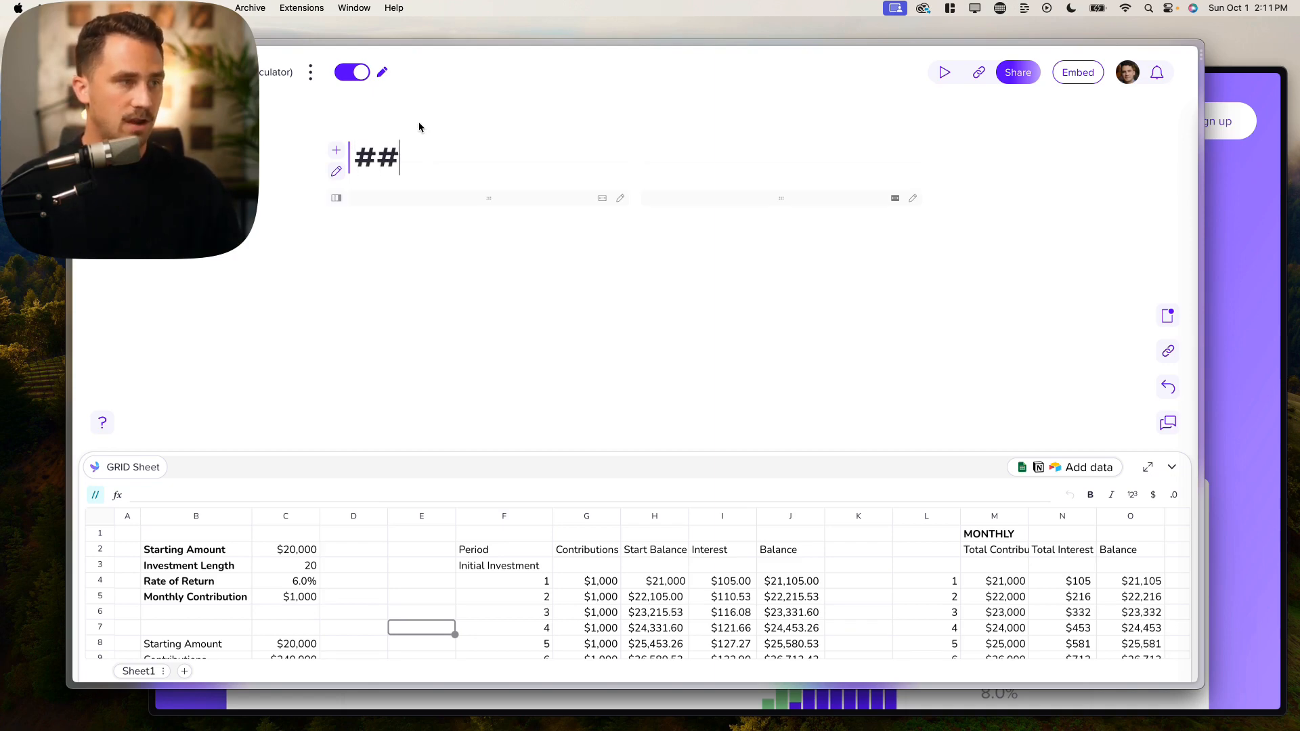
type("I")
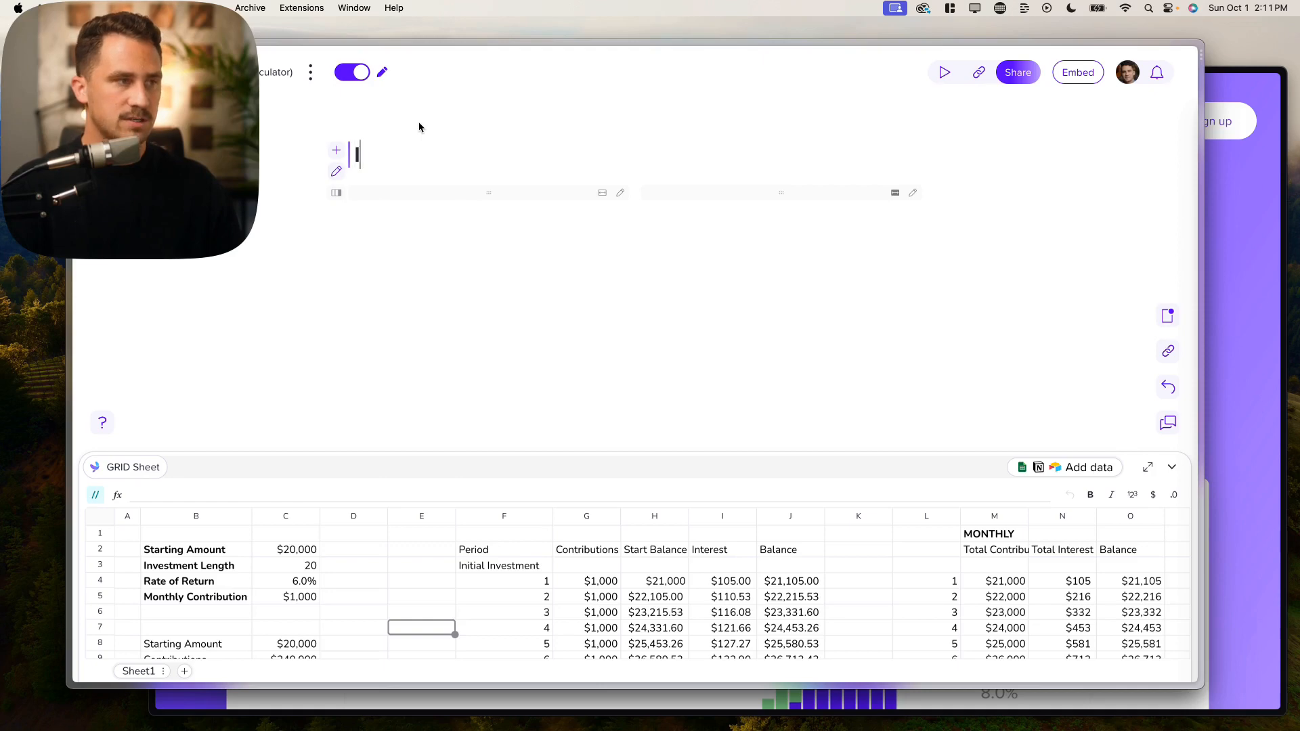
type("nvestment Cal")
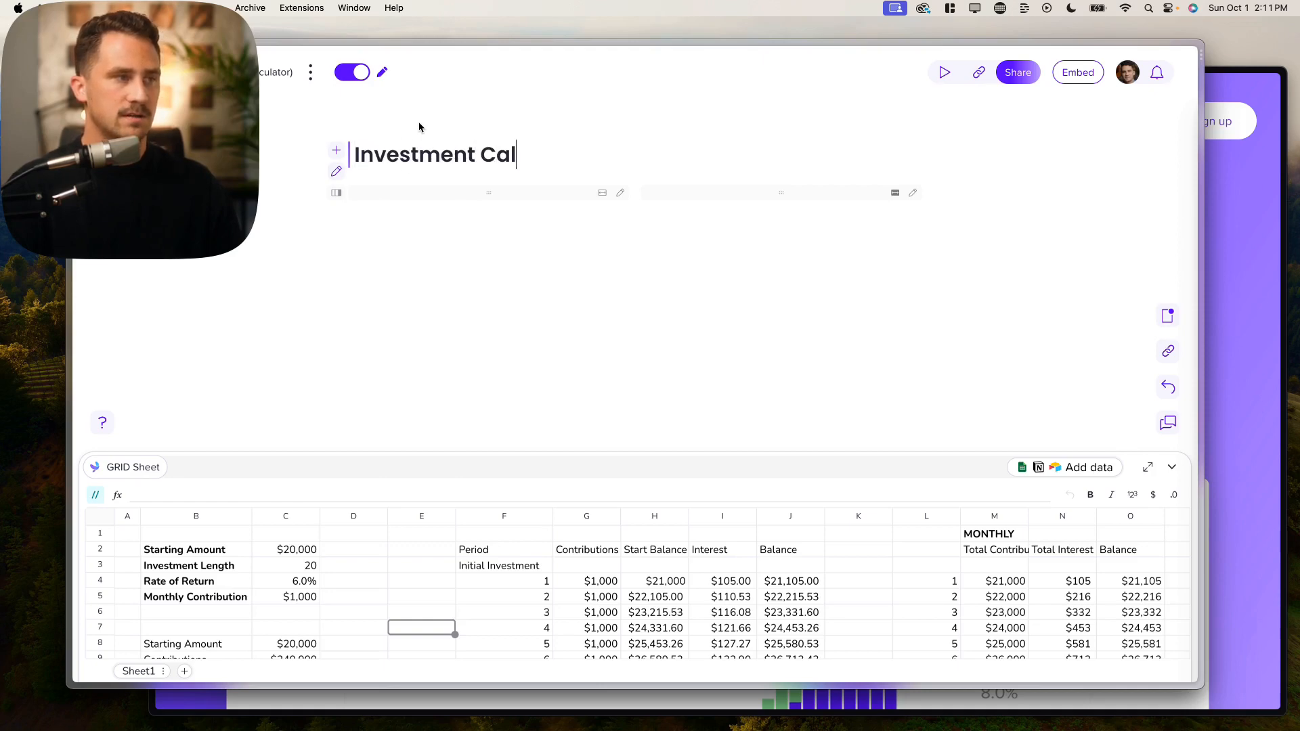
type("cualtor")
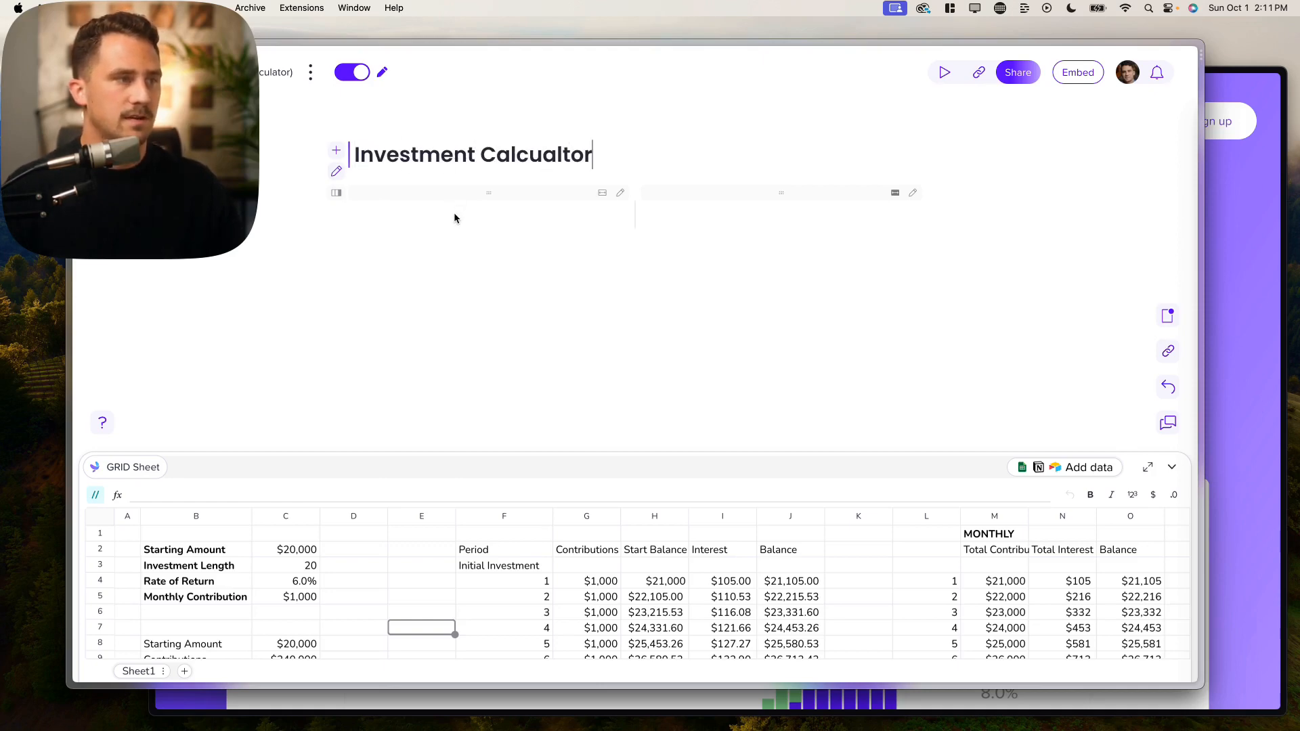
left_click(455, 210)
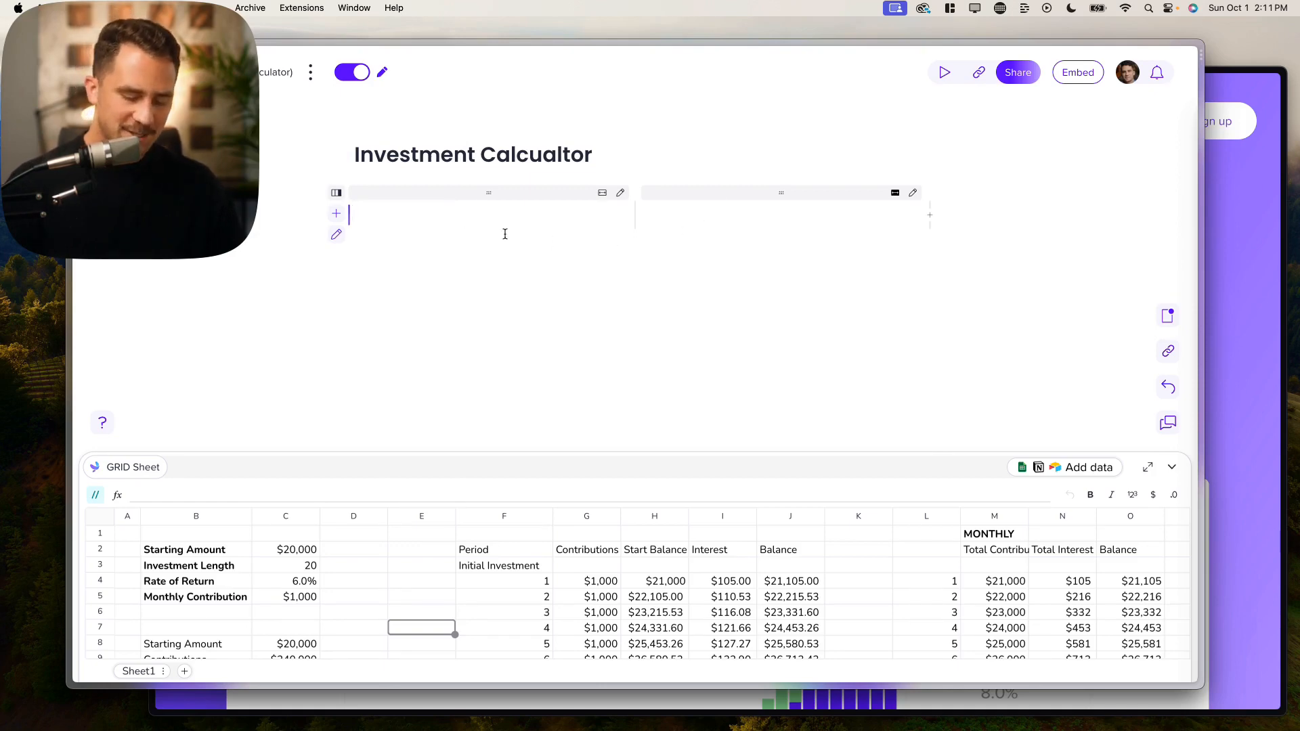
Step: Insert an Input field in the left column with its target cell set to C2
type("/")
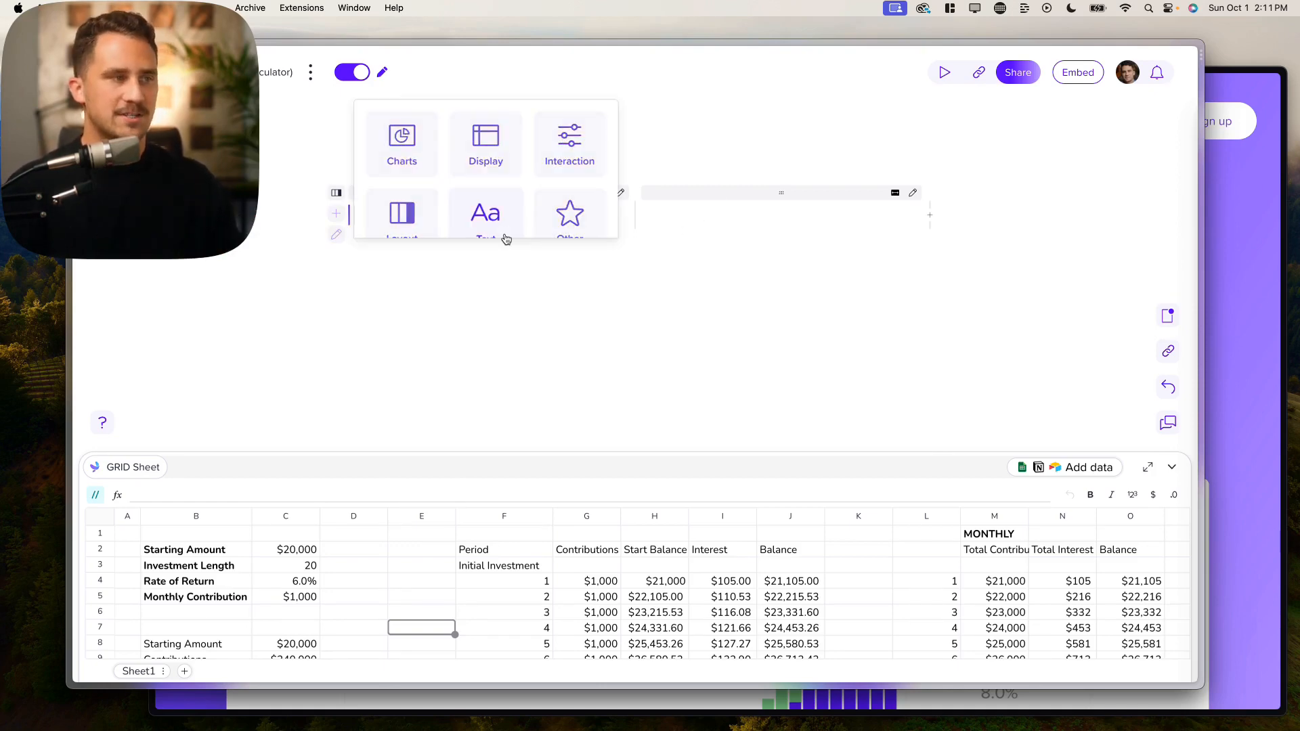
type("input")
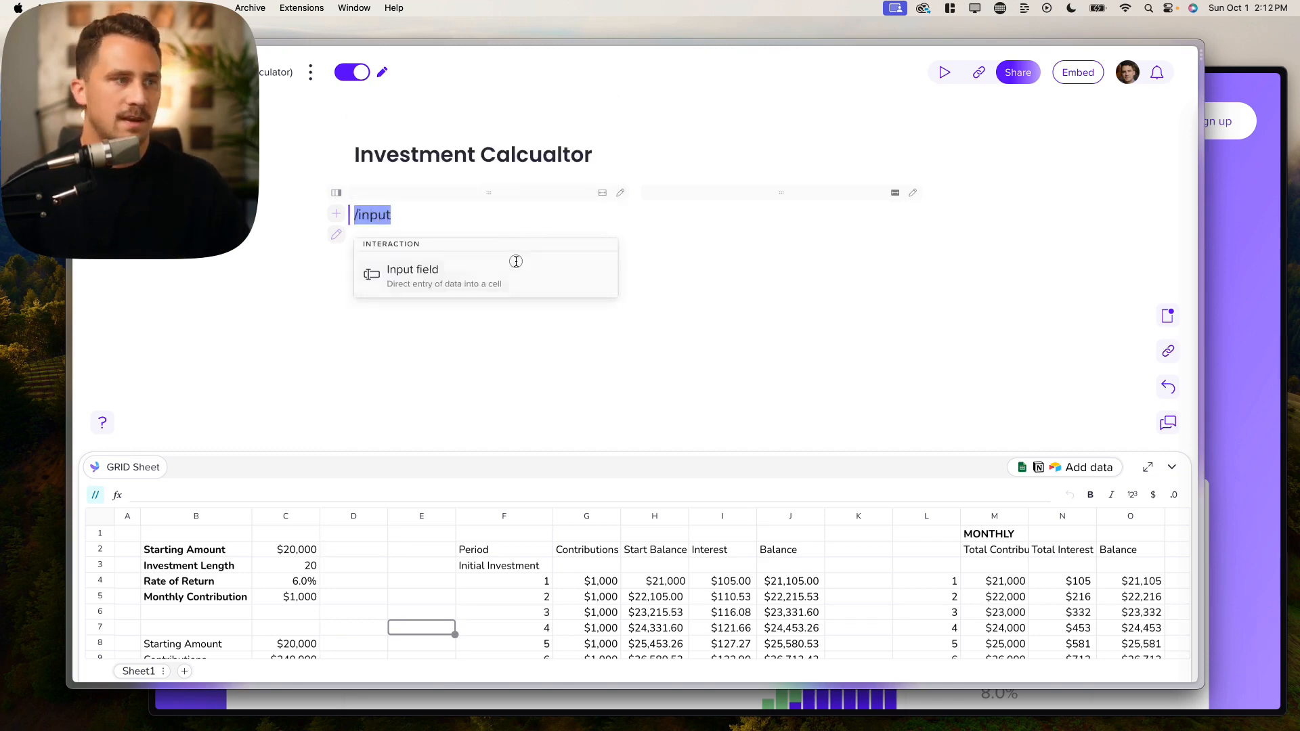
left_click(516, 262)
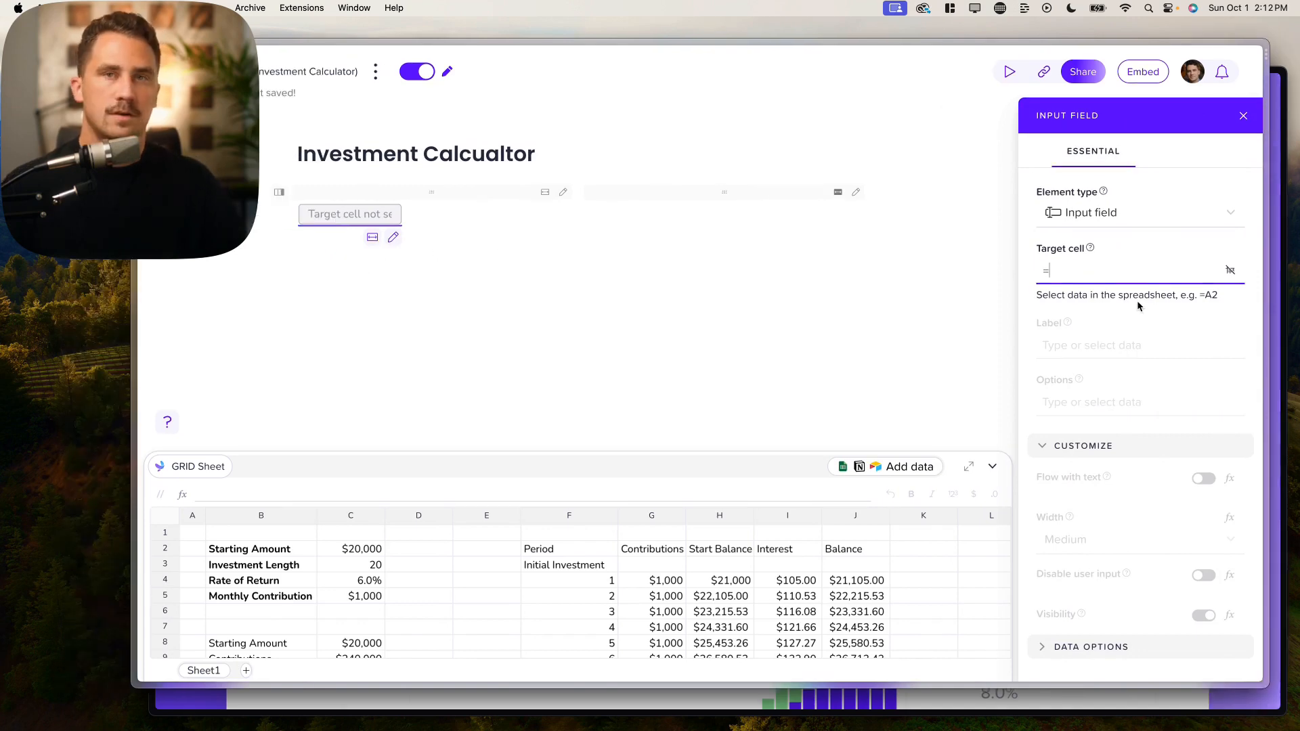
left_click(1097, 264)
left_click(1097, 265)
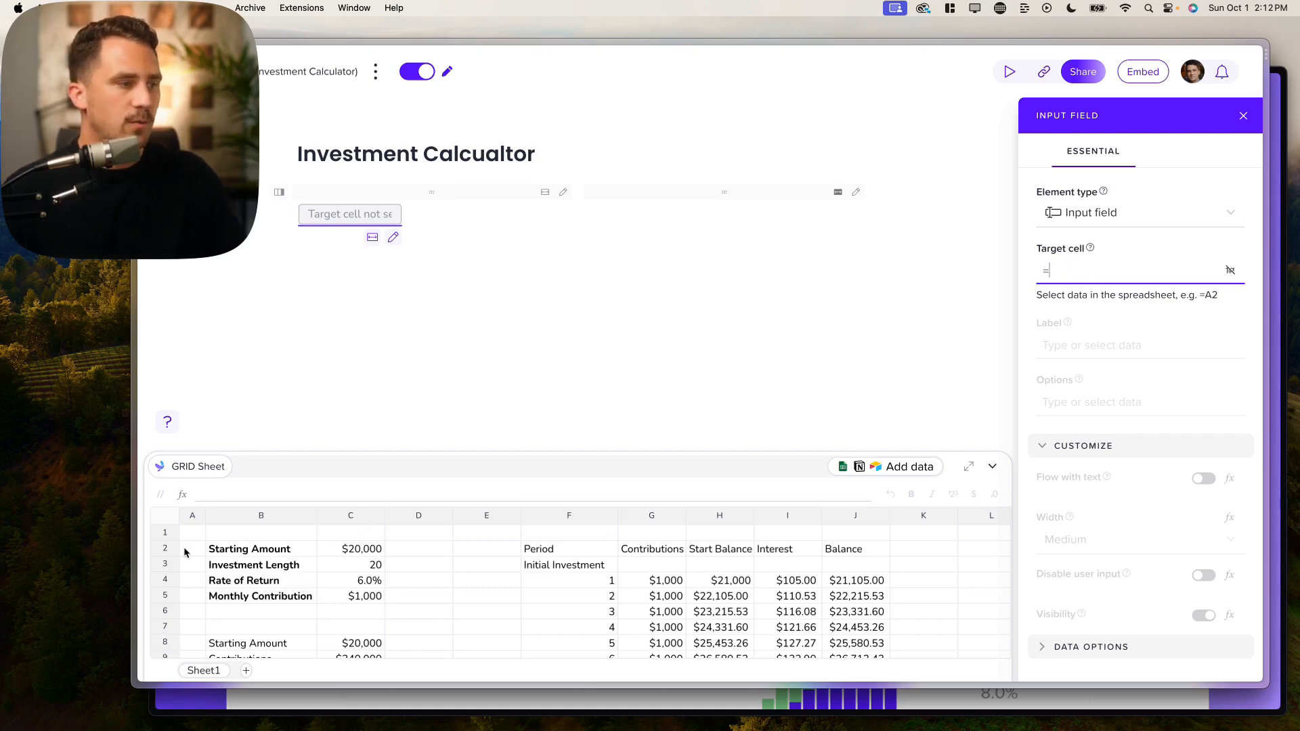
left_click(338, 552)
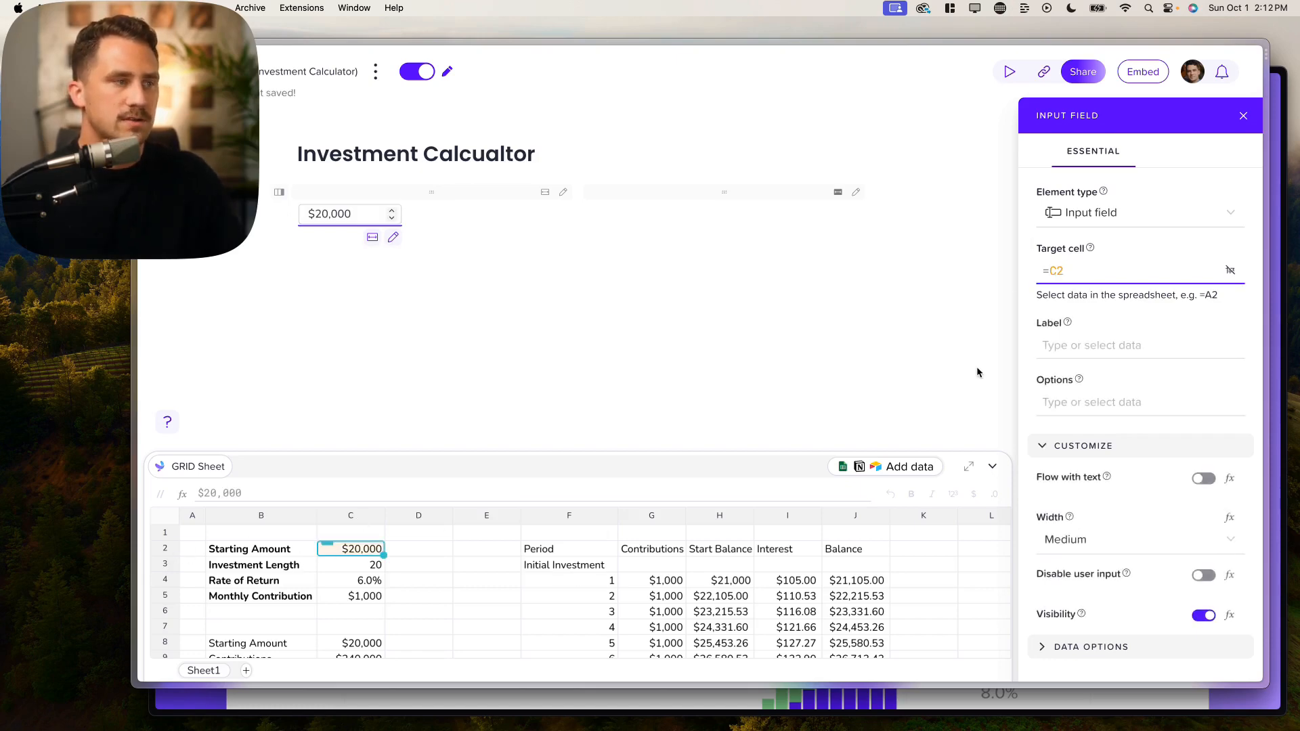
Step: Set the input's label from cell B2, 'Starting Amount', instead of typed text
left_click(1076, 342)
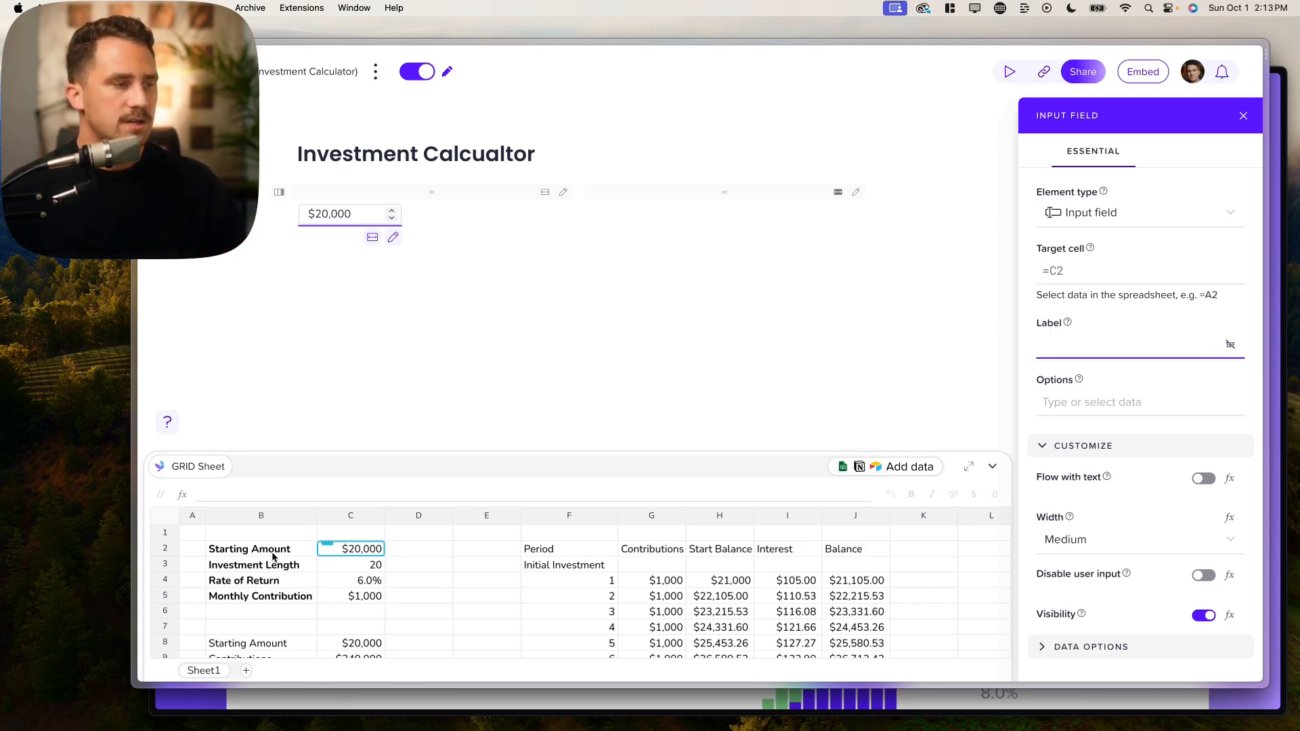
type("Star")
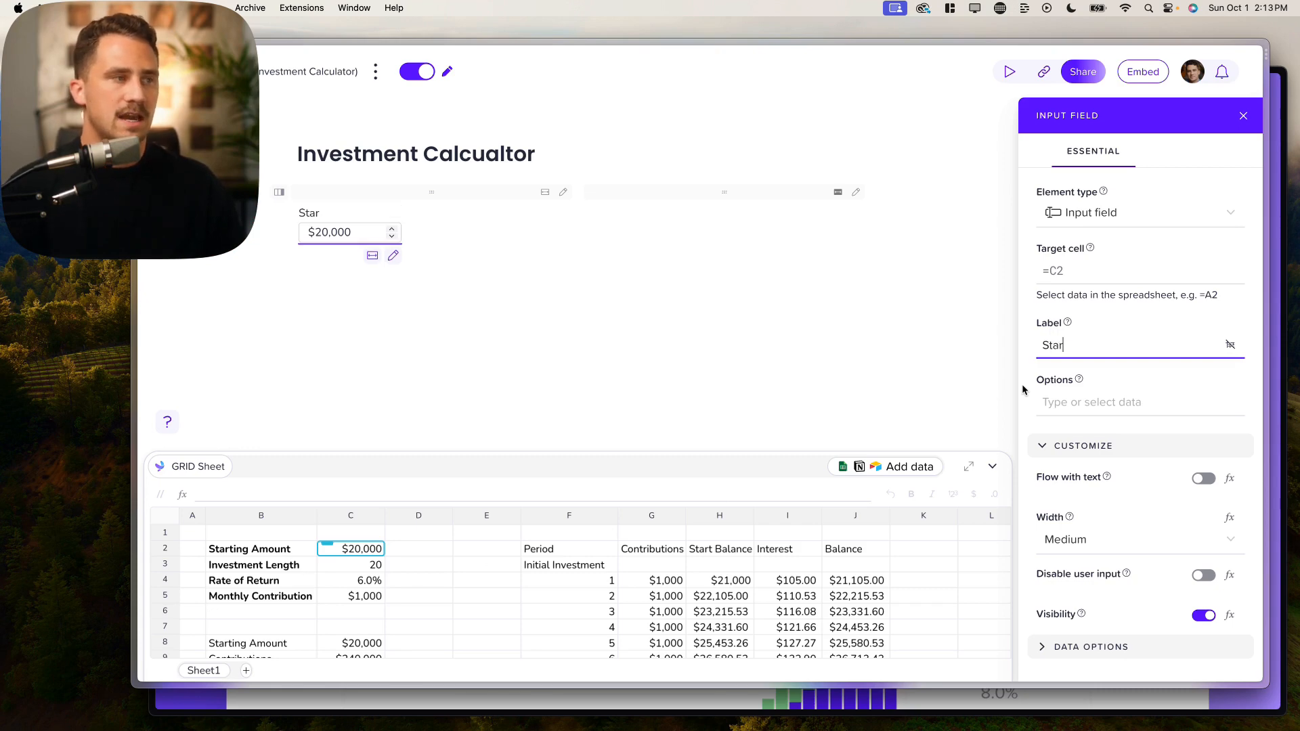
type("ting Amou")
key("super+a")
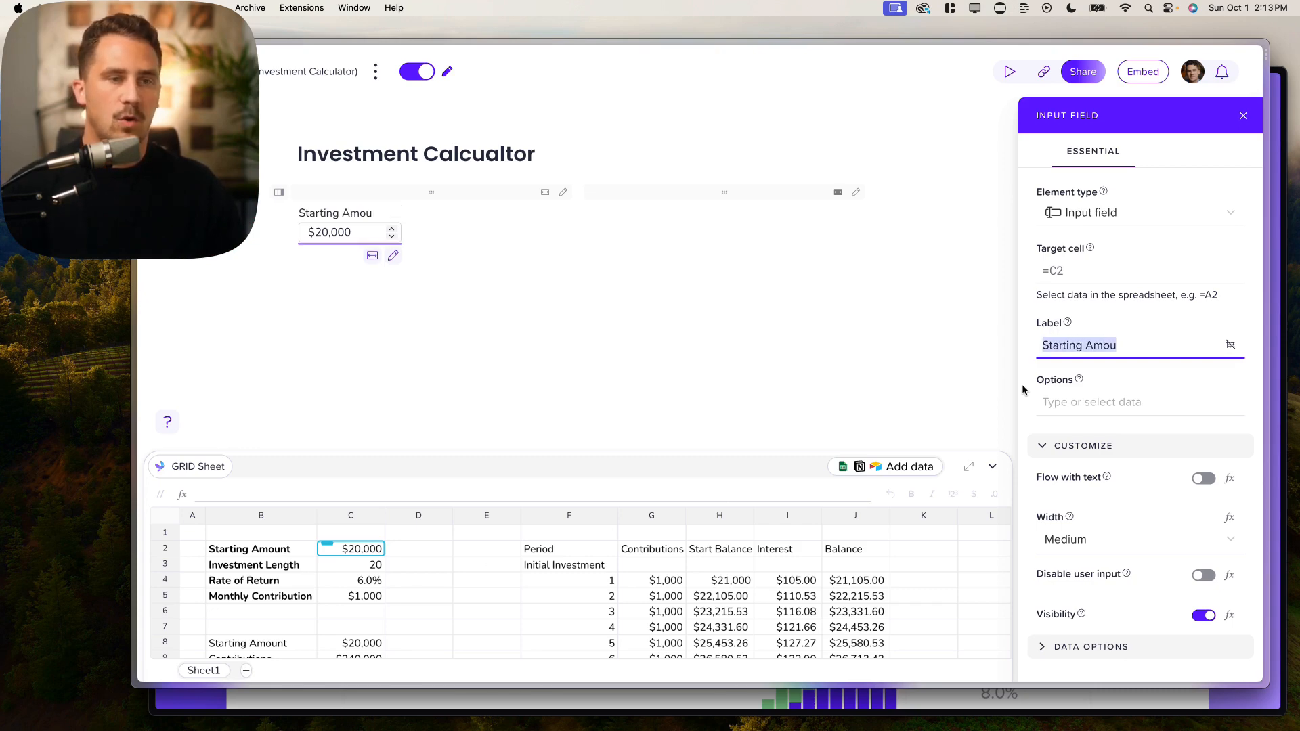
key("BackSpace")
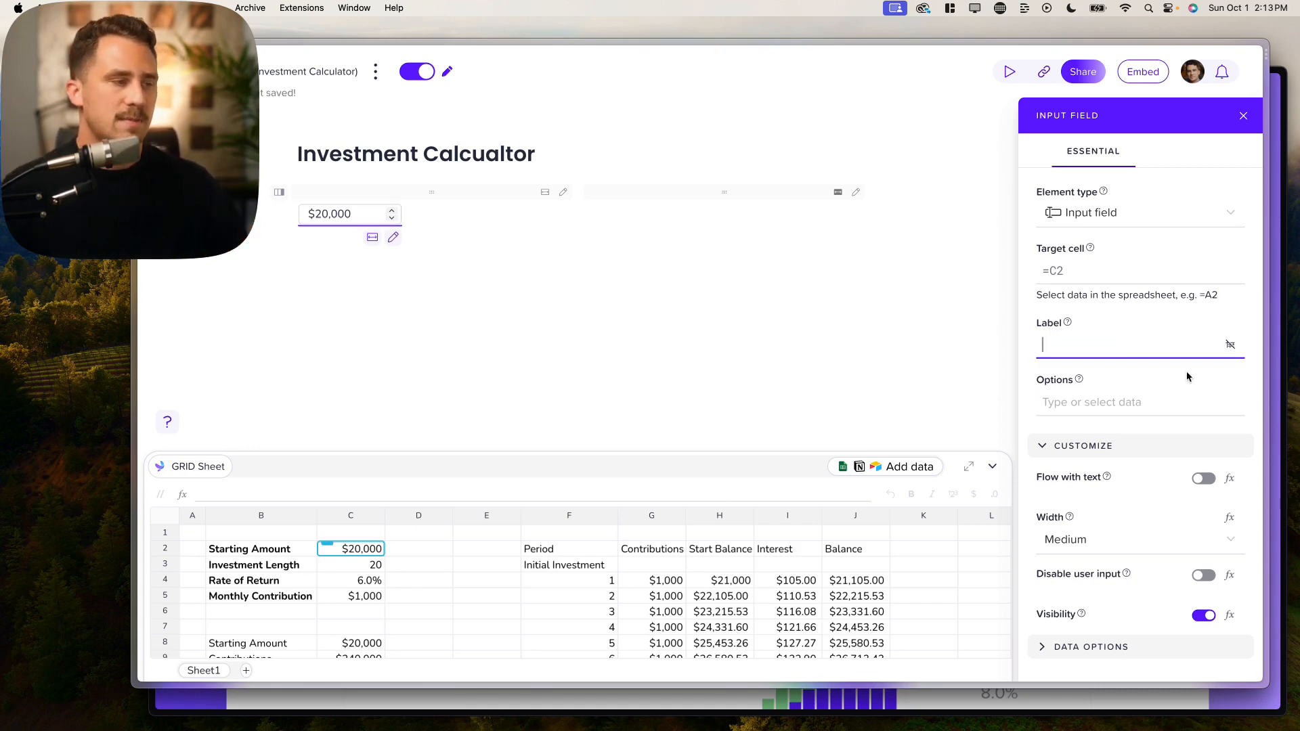
left_click(261, 555)
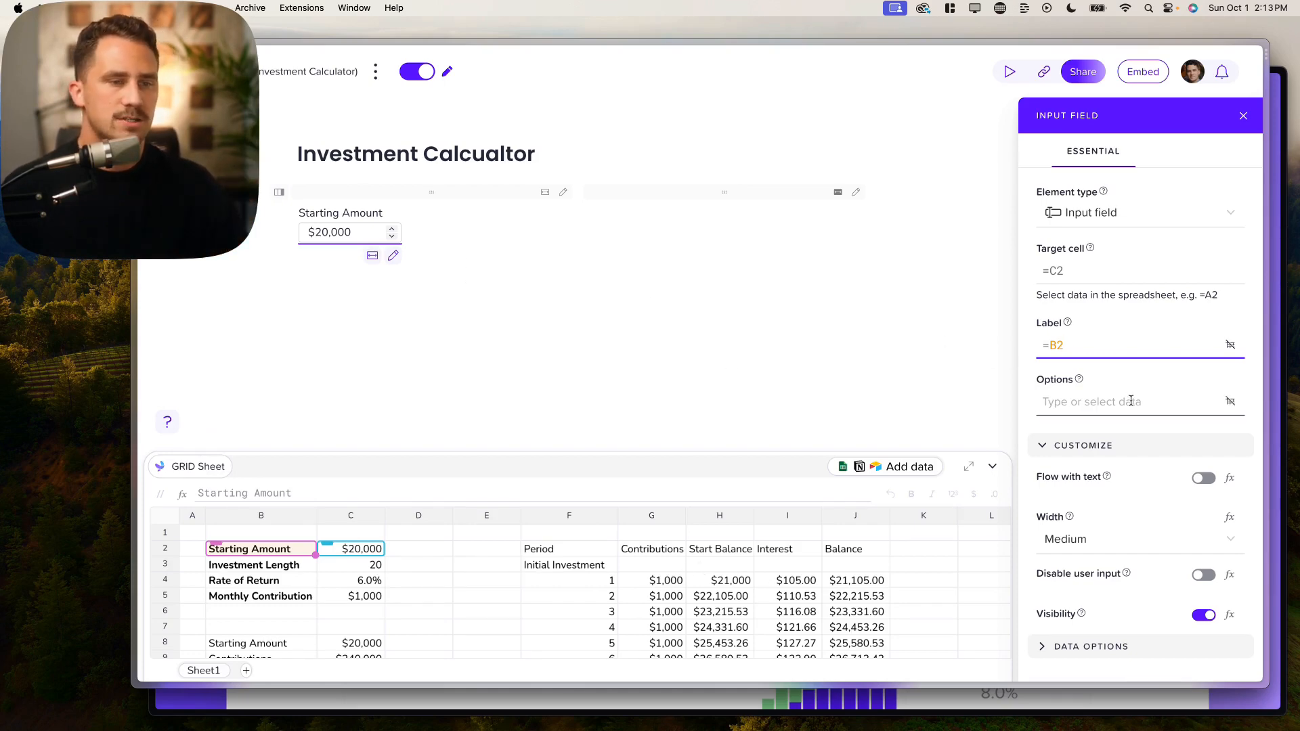
scroll(1130, 401, "down", 2)
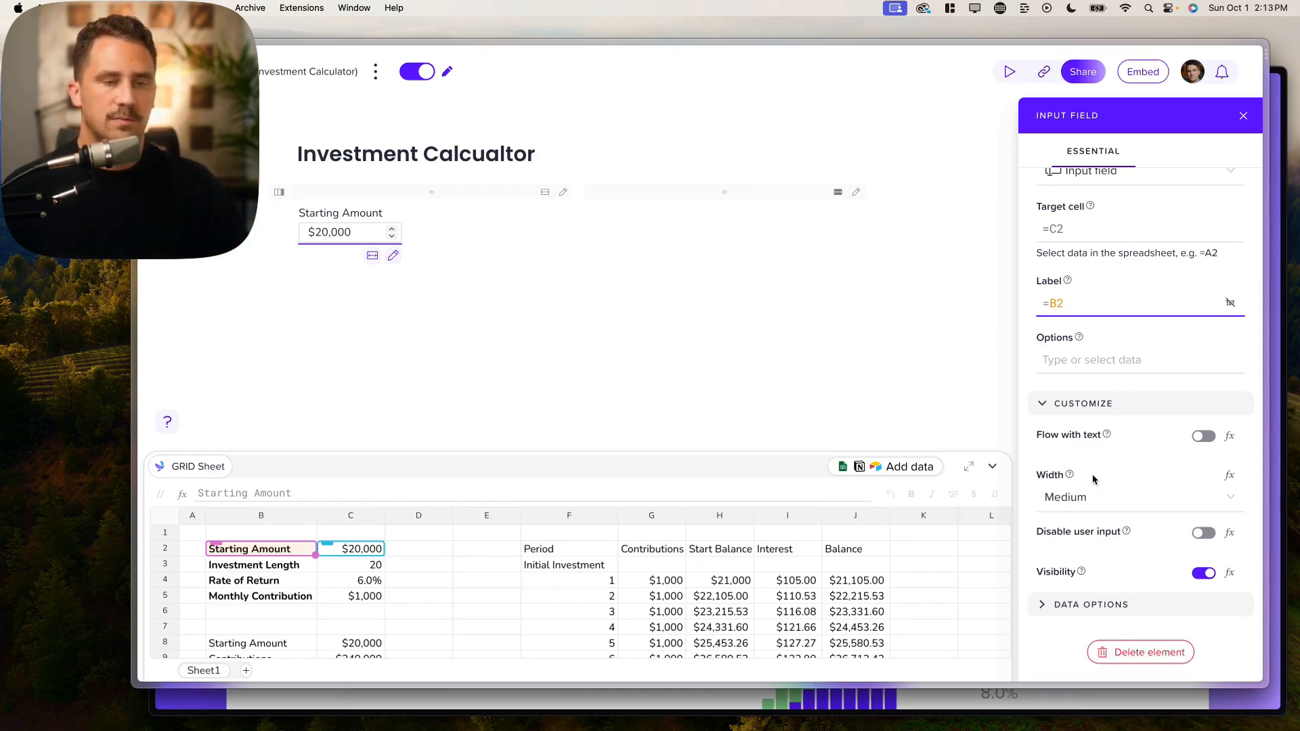
Step: Make the Starting Amount input Large with minimum 0, leaving maximum and step automatic
left_click(1083, 502)
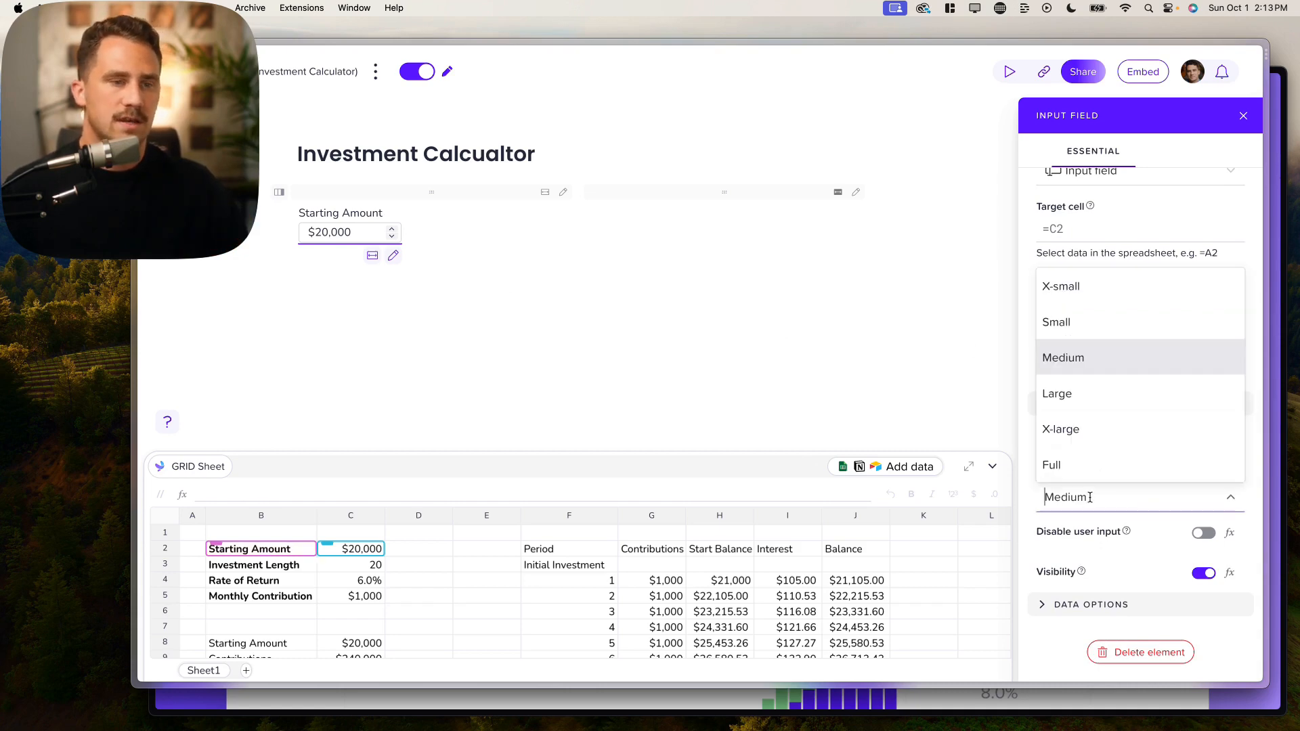
left_click(1071, 391)
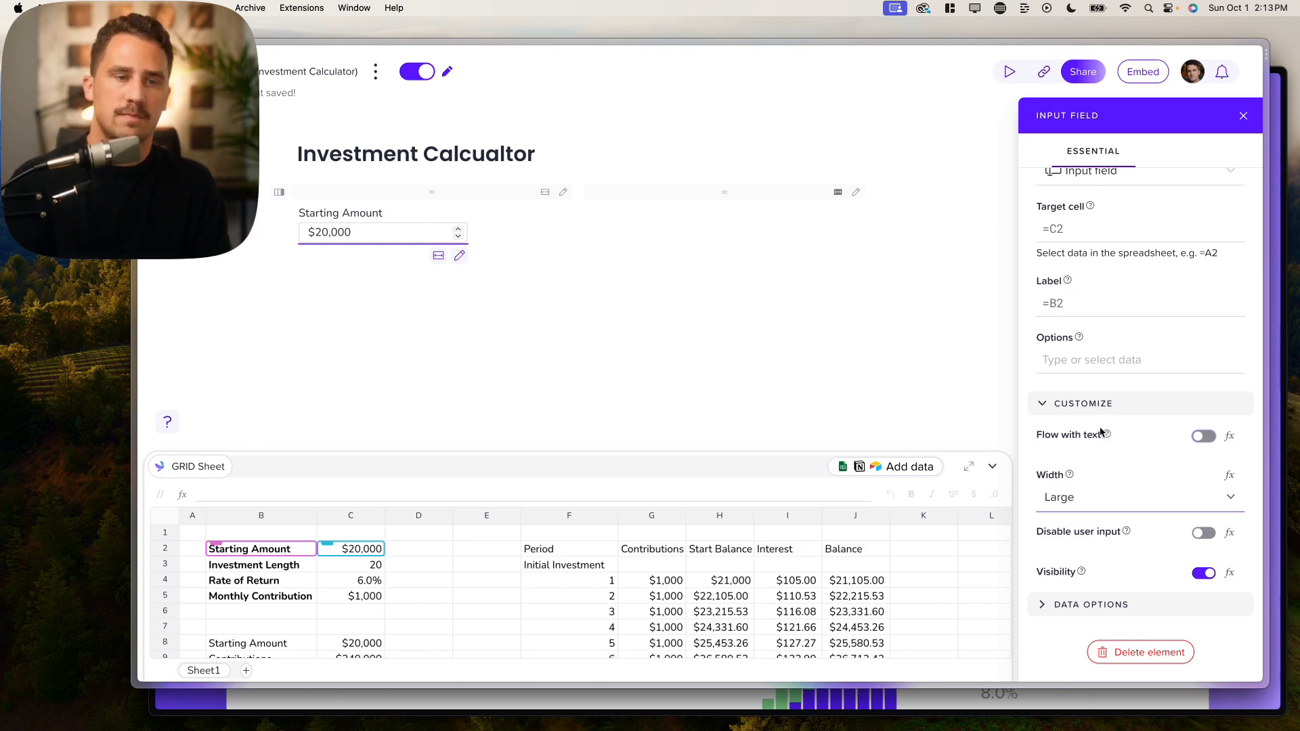
left_click(1107, 605)
scroll(1103, 574, "down", 5)
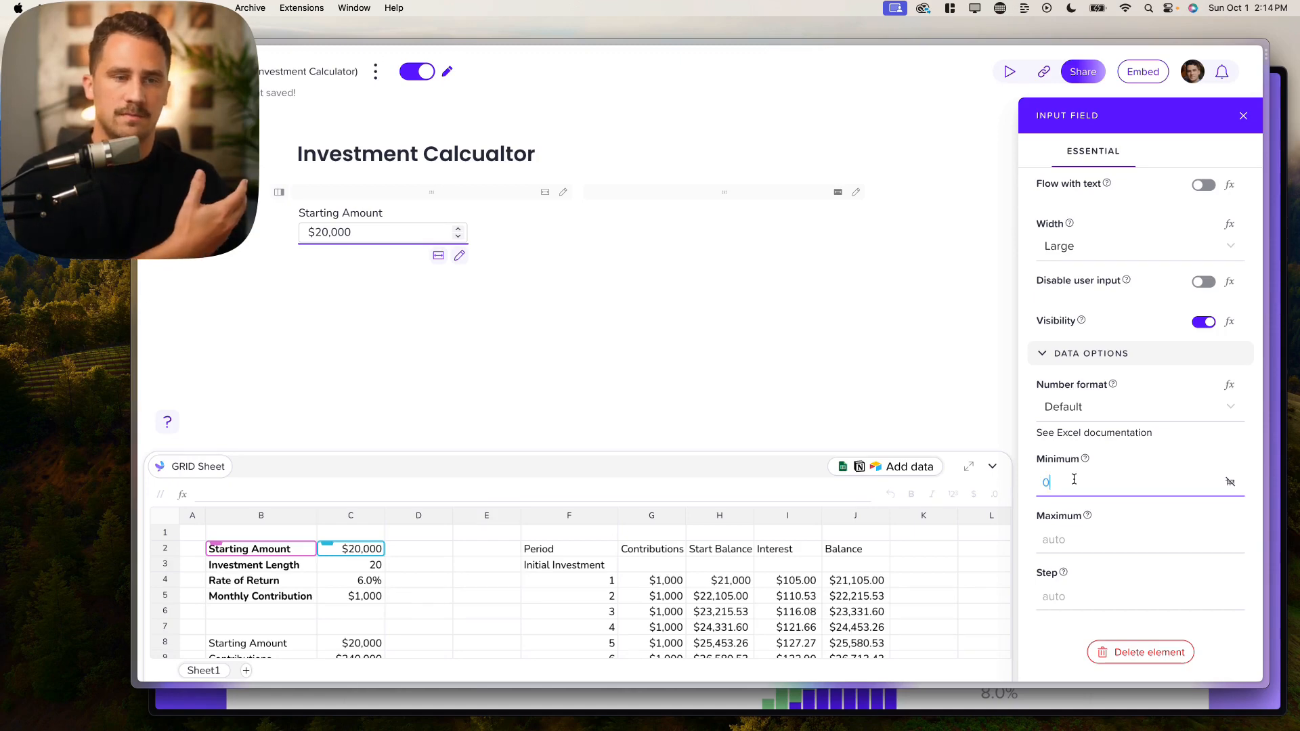
left_click(1071, 540)
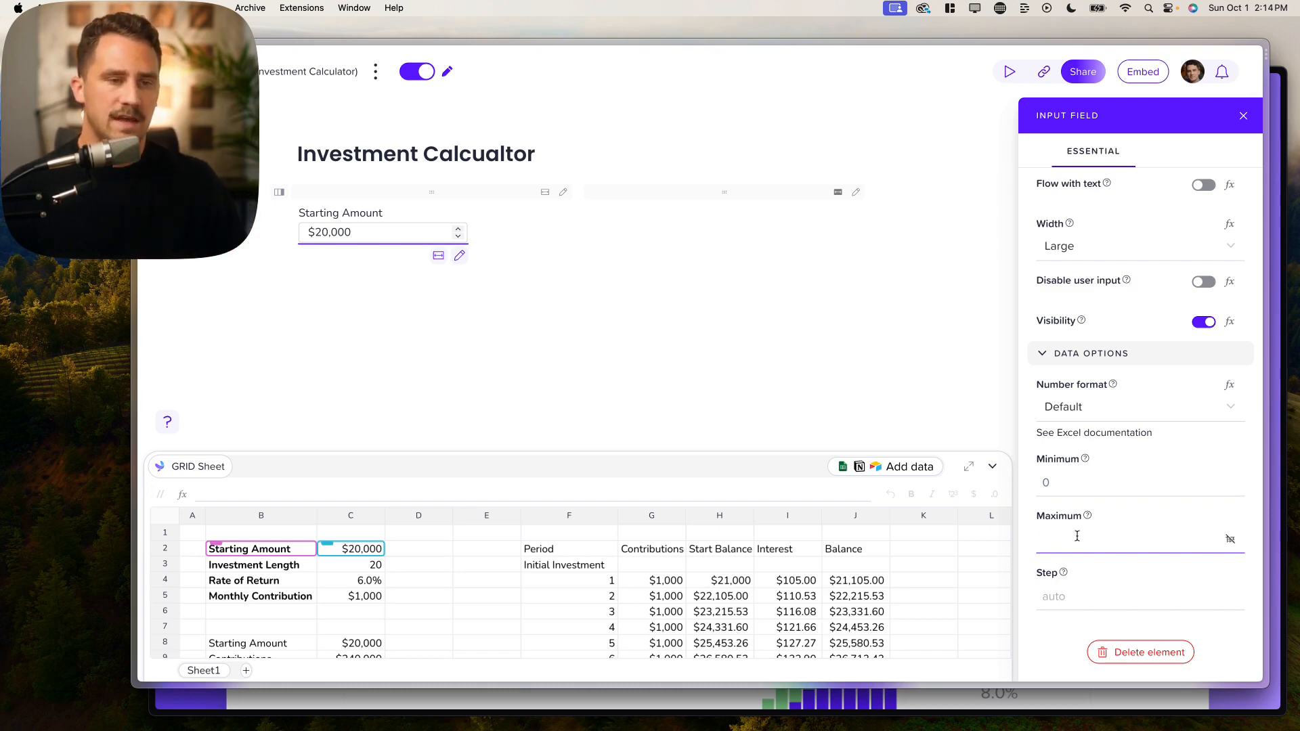
left_click(1053, 594)
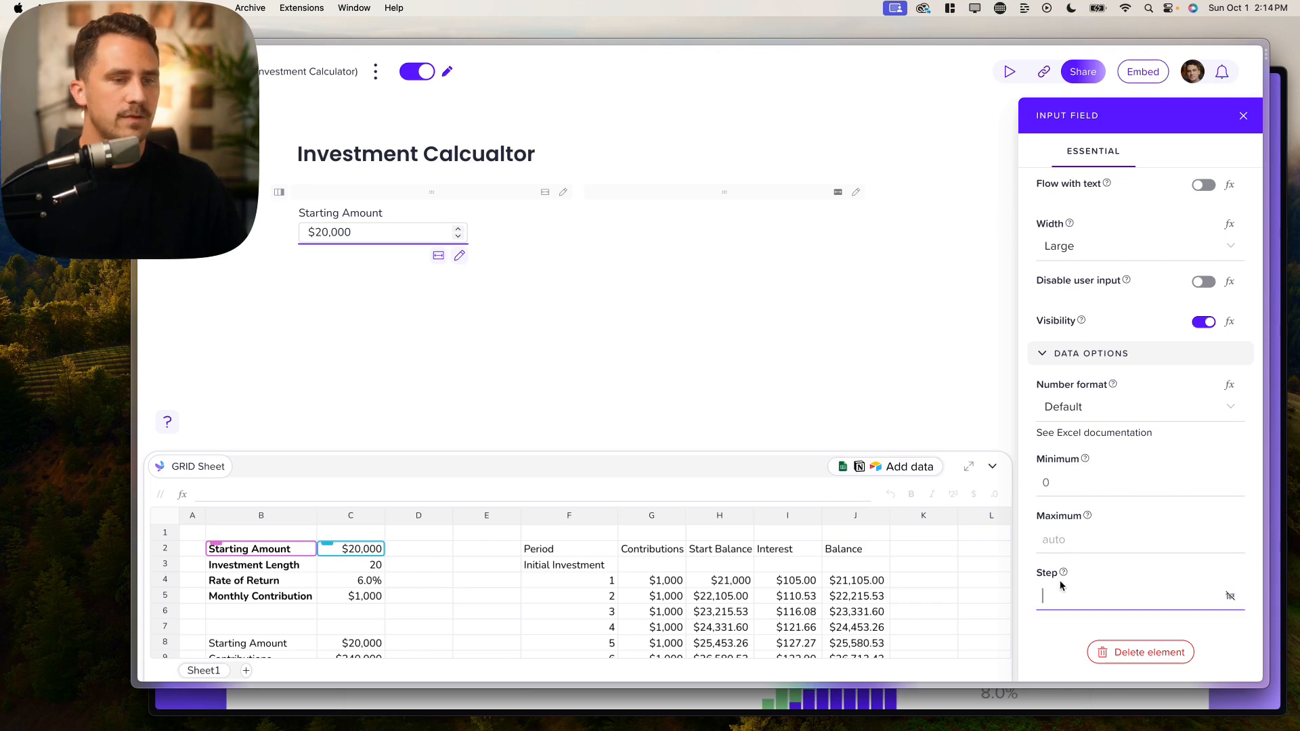
Step: Test the input's spinner arrows, leaving Starting Amount at $21,000
left_click(457, 230)
double_click(457, 231)
left_click(458, 231)
left_click(458, 238)
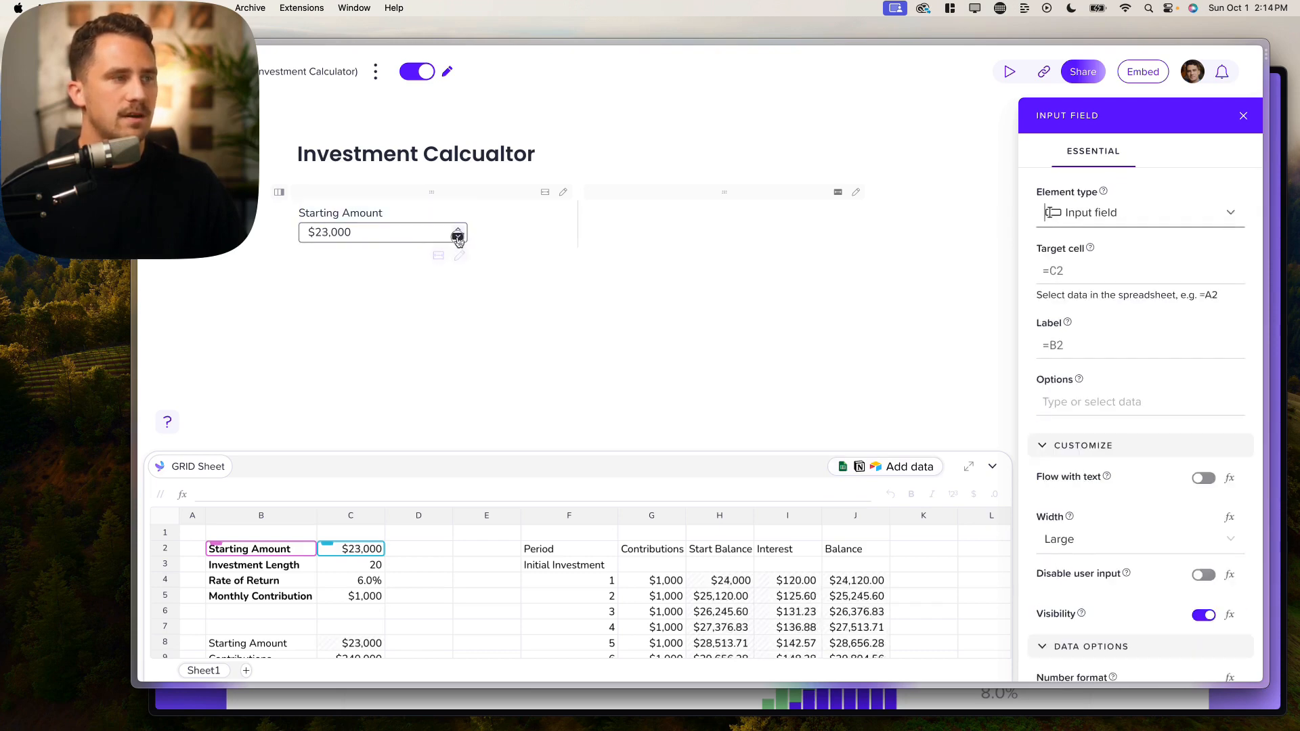
double_click(458, 238)
left_click(459, 237)
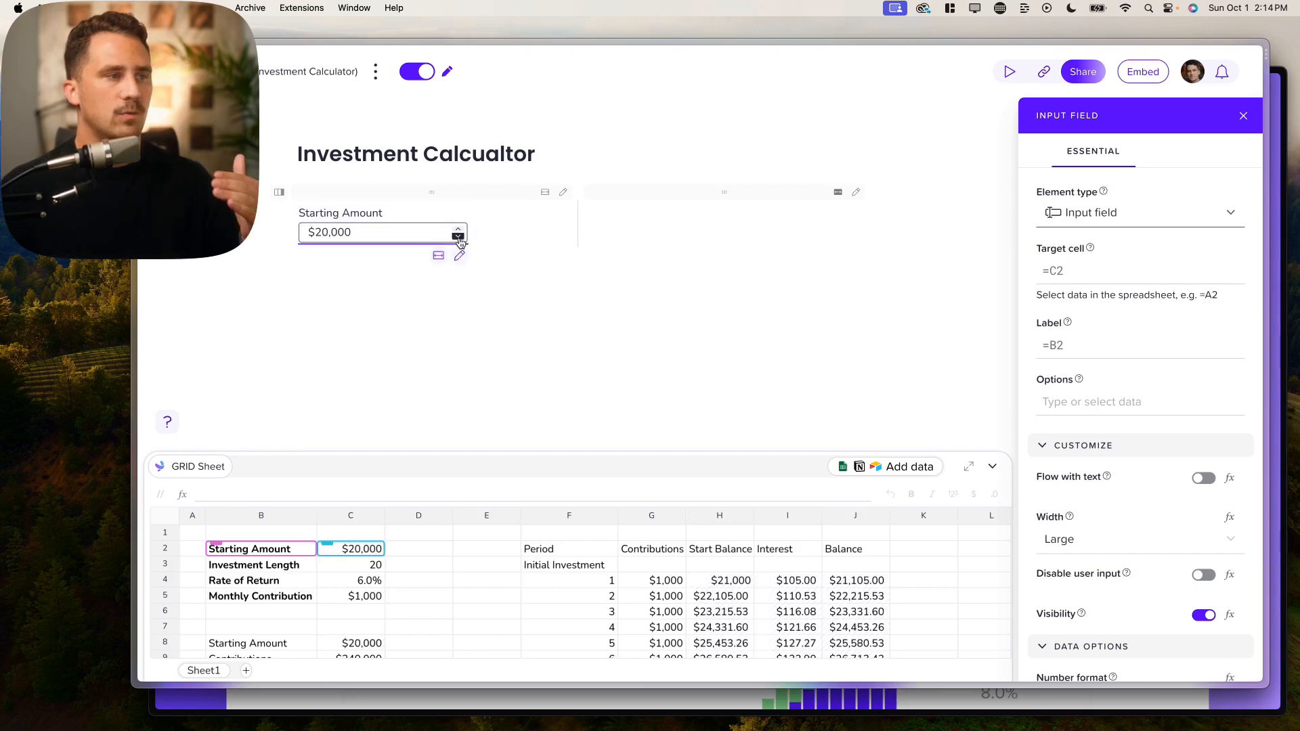
left_click(458, 230)
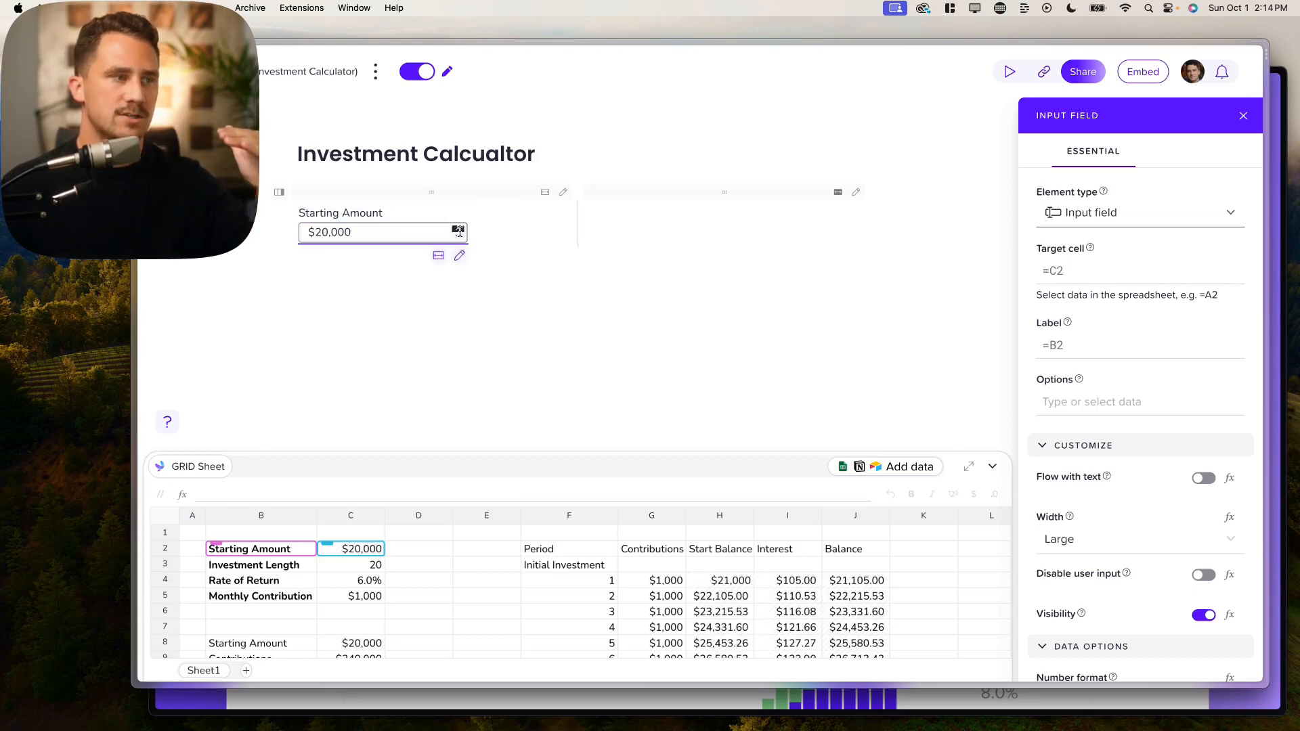
scroll(1054, 572, "down", 5)
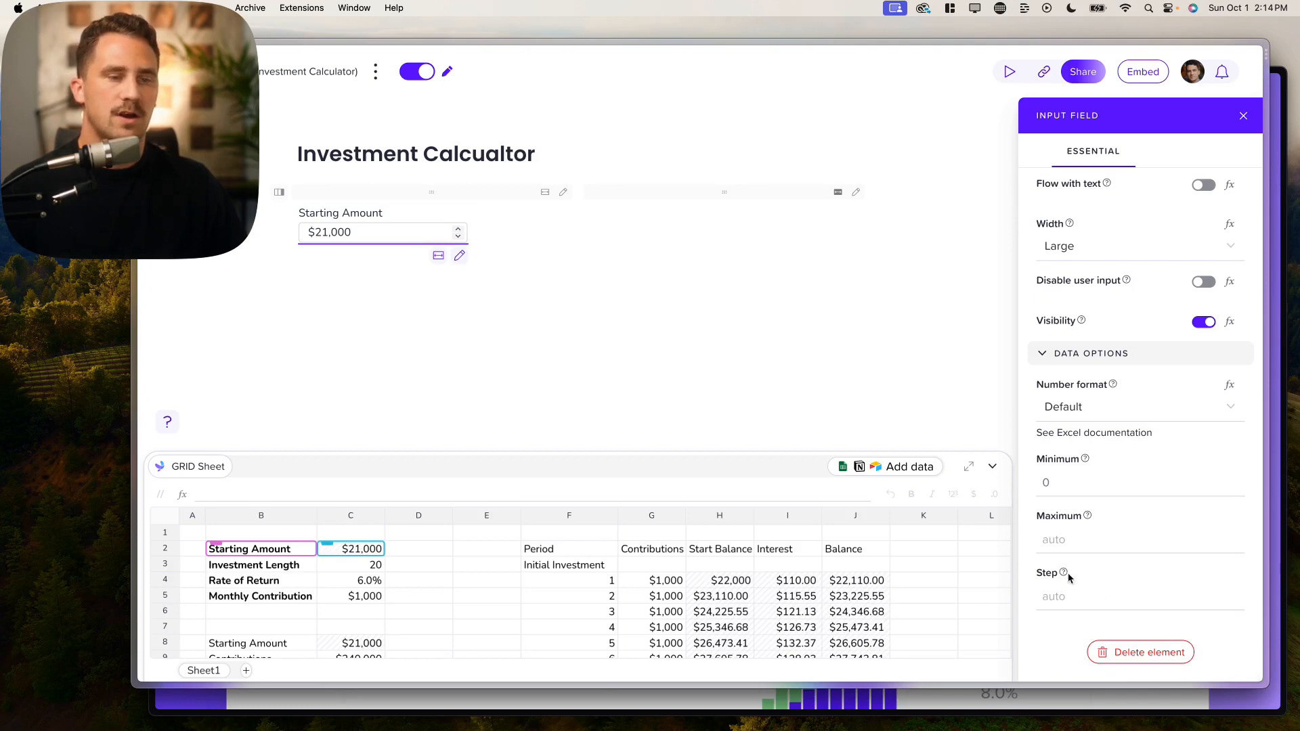
mouse_move(1067, 574)
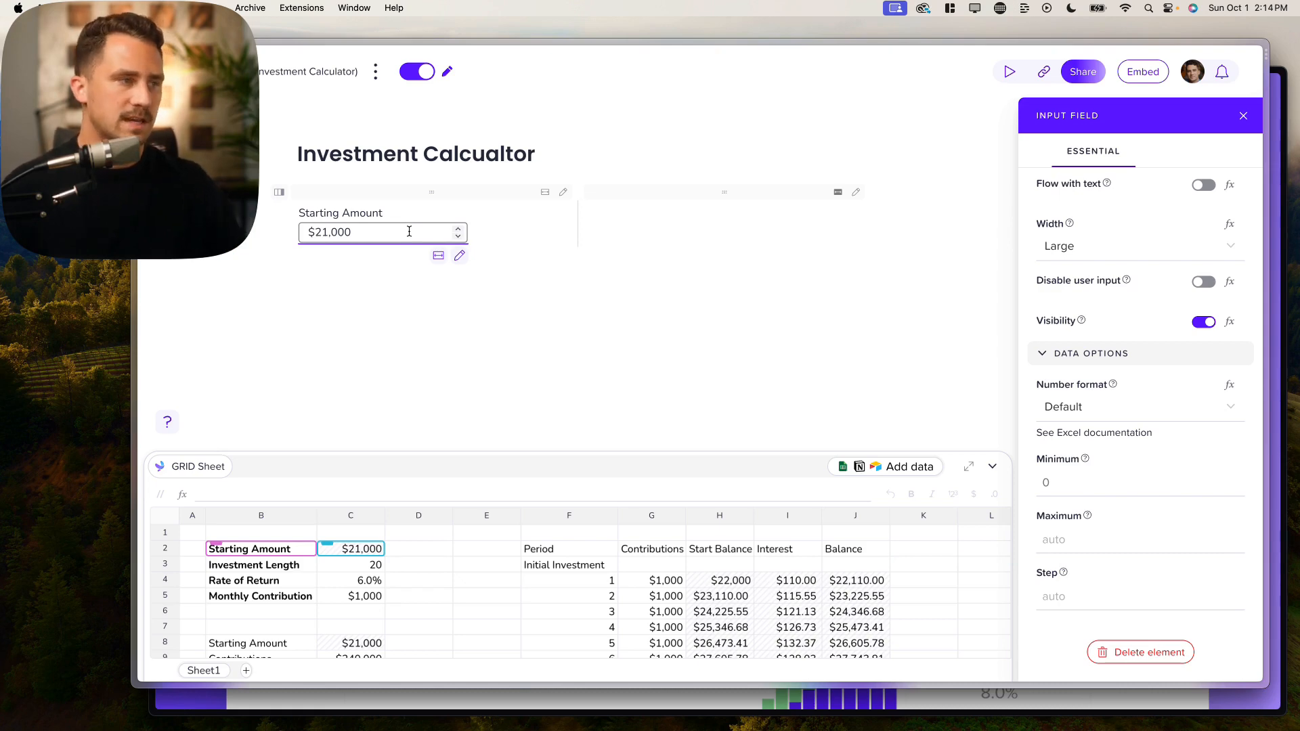
Step: On a new line, insert an Input field targeting C5 and labelled from B5
left_click(505, 232)
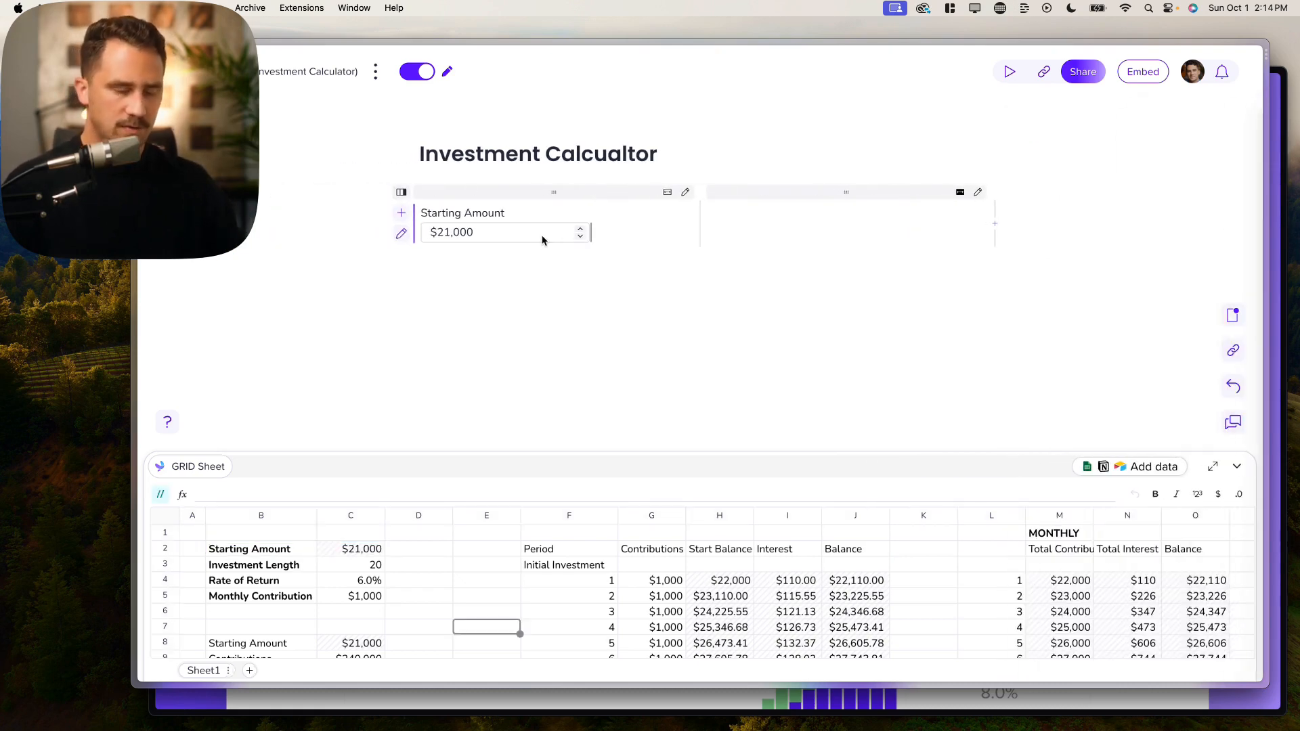
key("Return")
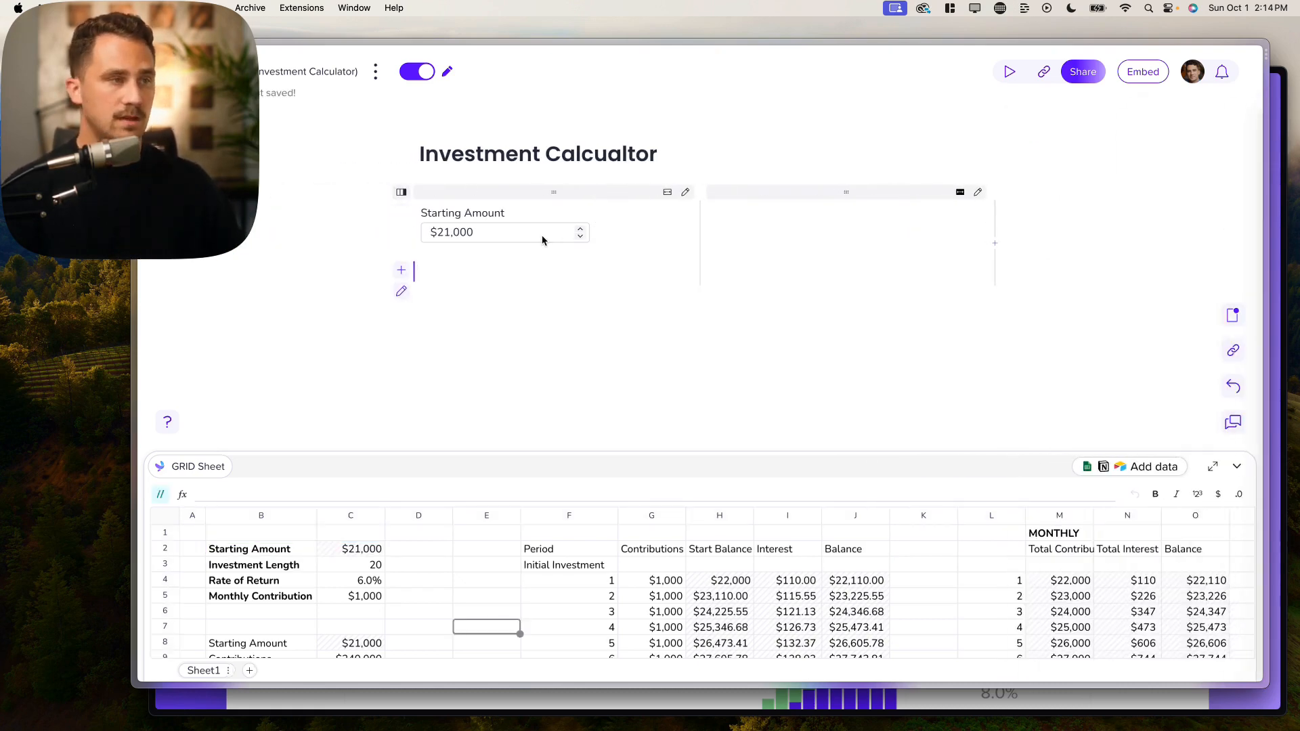
type("/in")
key("Return")
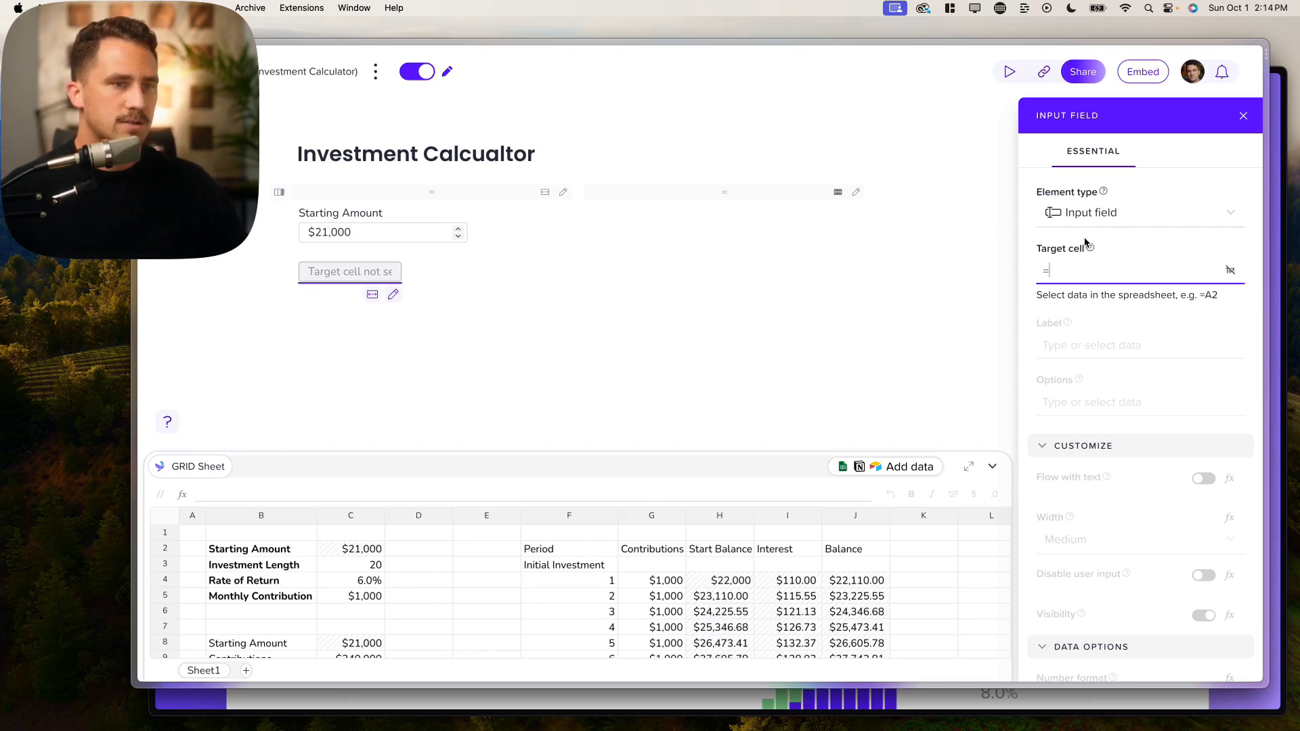
left_click(353, 595)
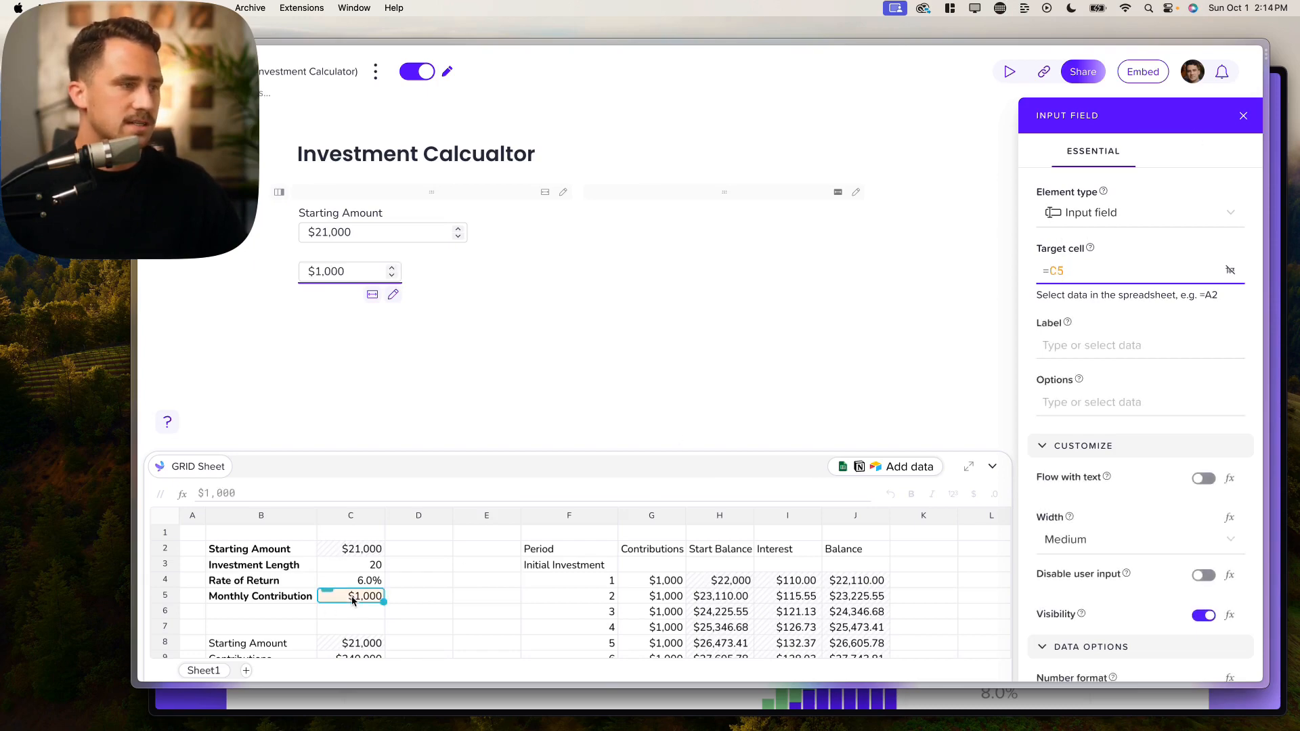
left_click(1110, 347)
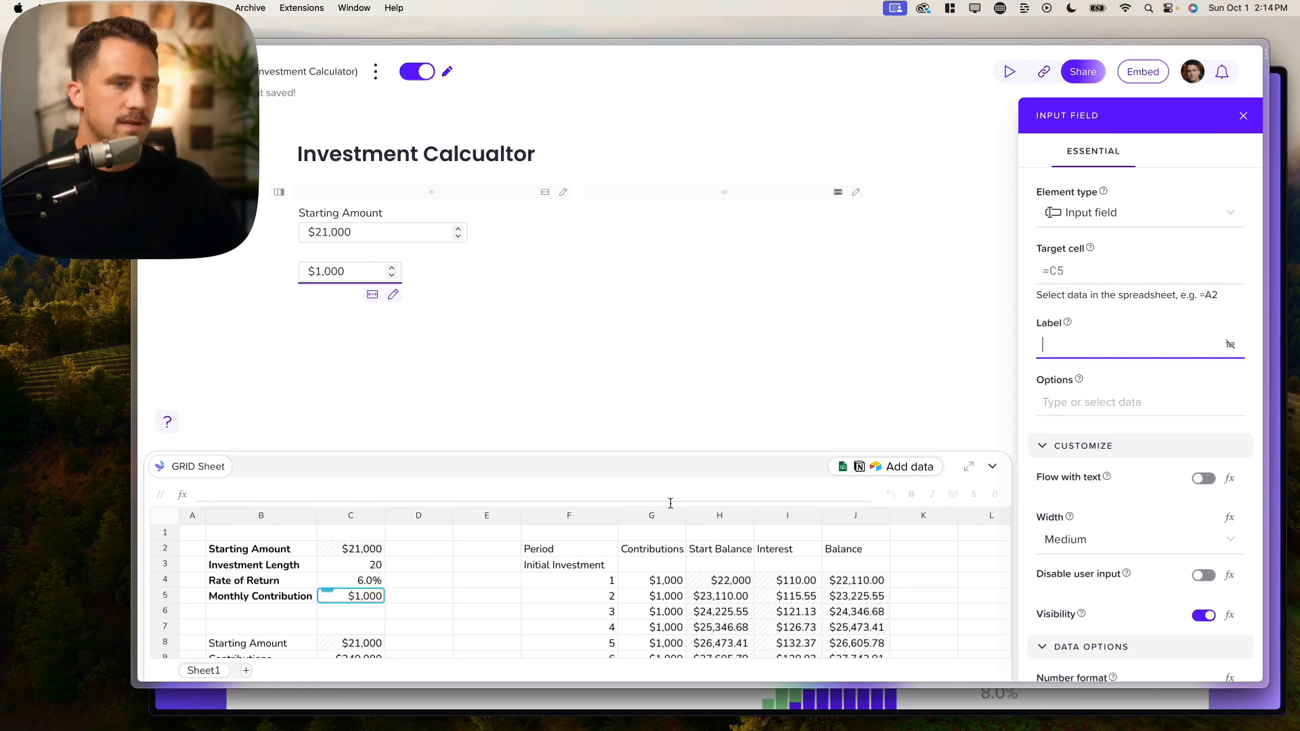
left_click(287, 597)
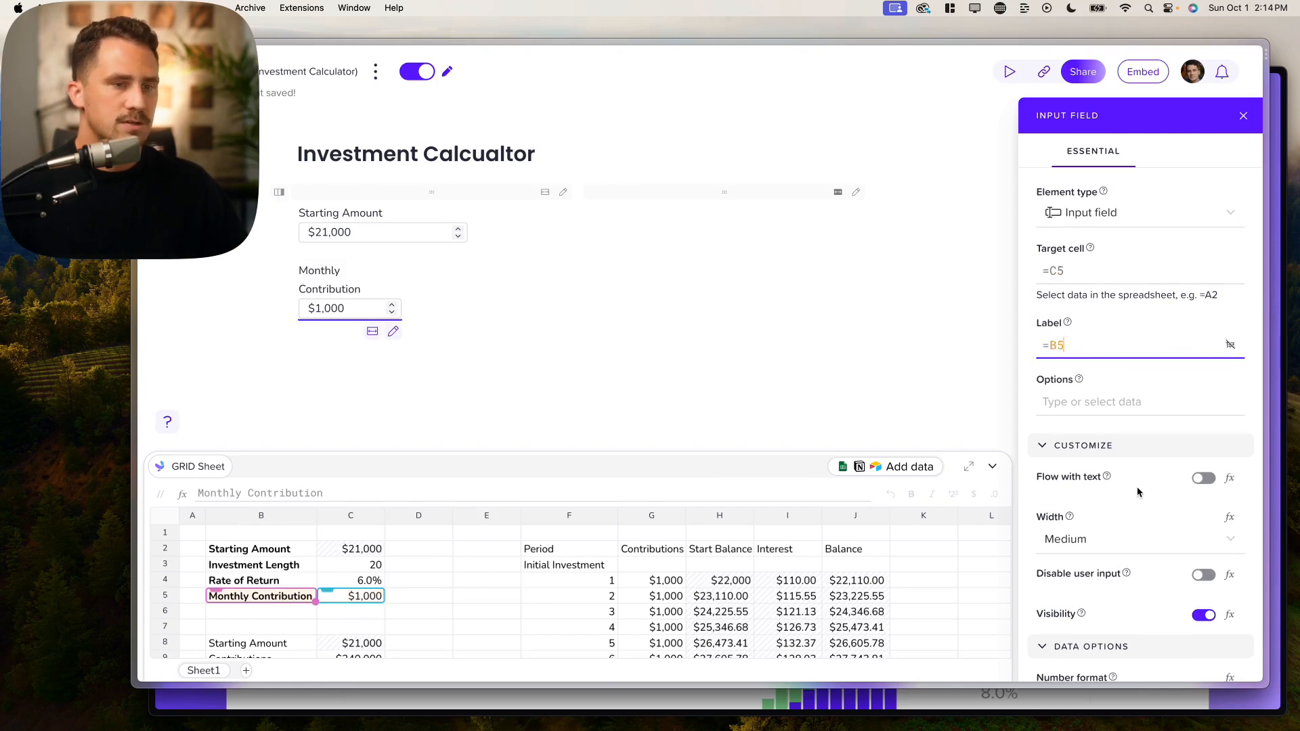
Step: Make the Monthly Contribution input Large with minimum 0, then start a new line below
scroll(1137, 494, "down", 5)
left_click(1107, 284)
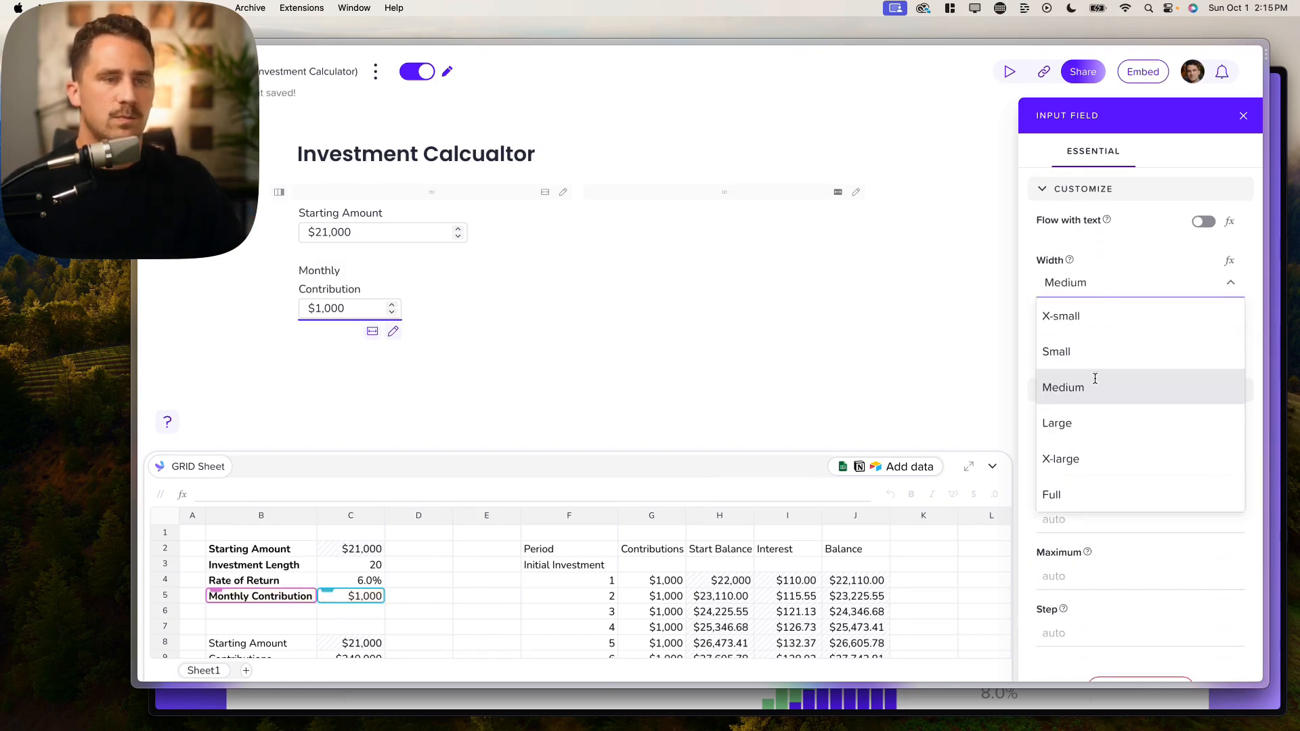
left_click(1097, 423)
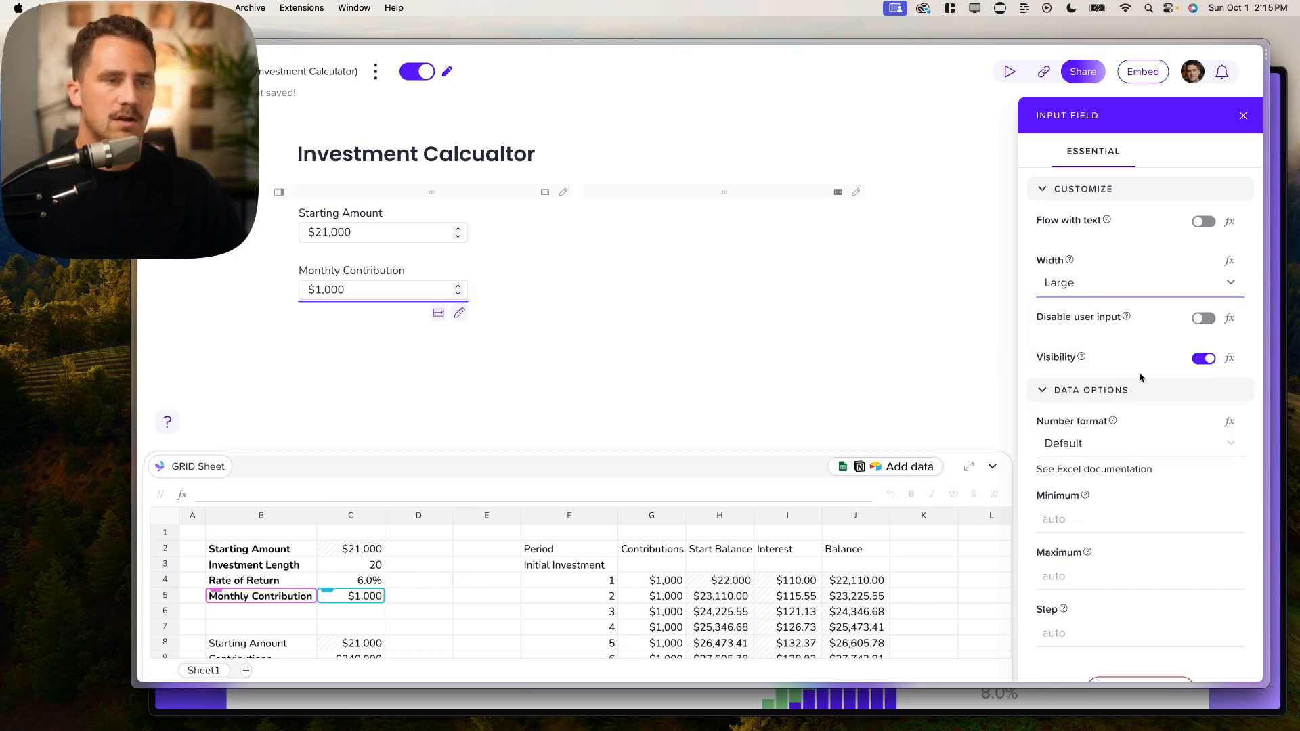
scroll(1139, 377, "down", 1)
left_click(1071, 475)
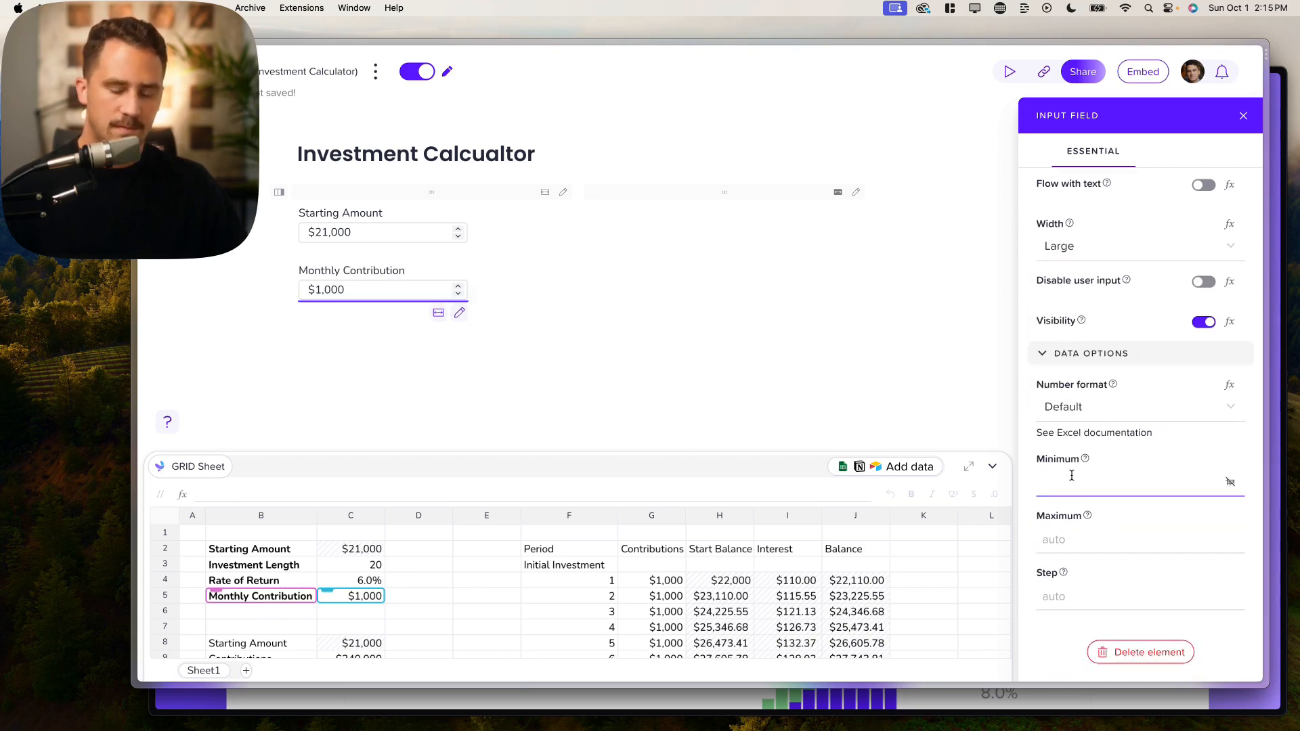
type("0")
left_click(1149, 538)
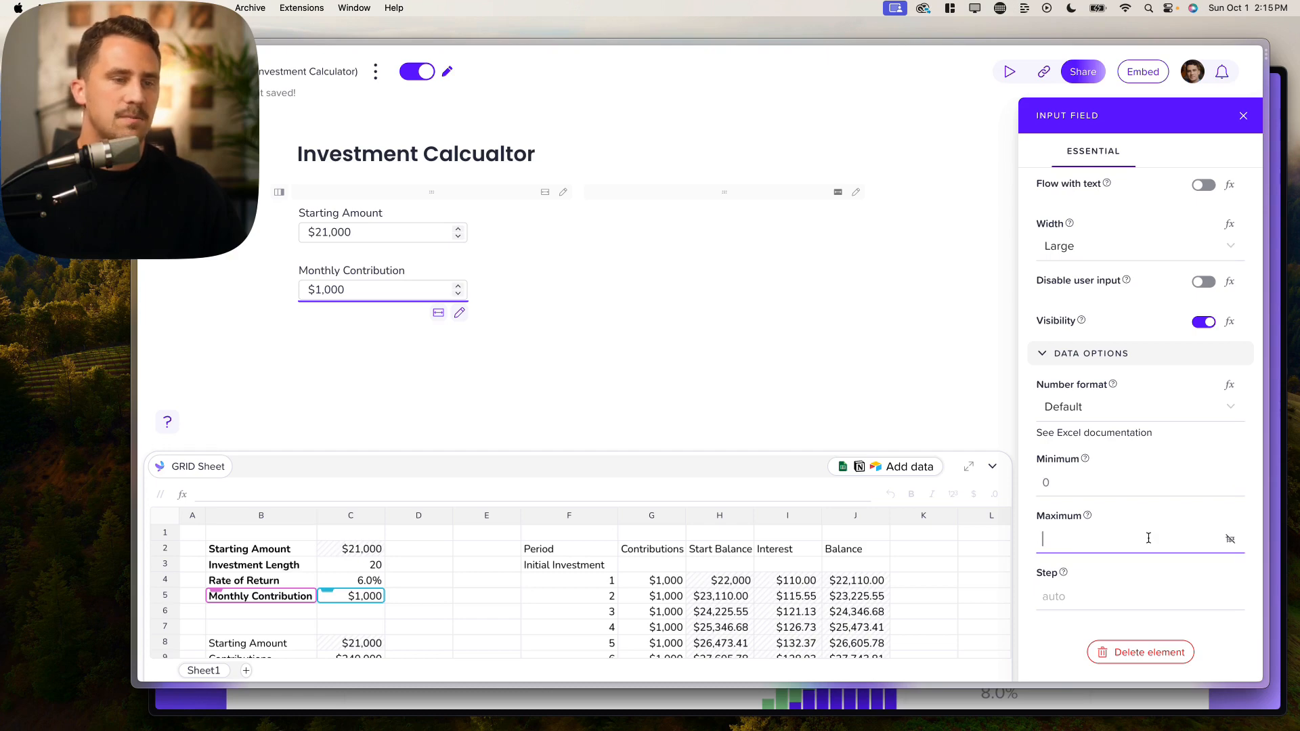
left_click(1109, 591)
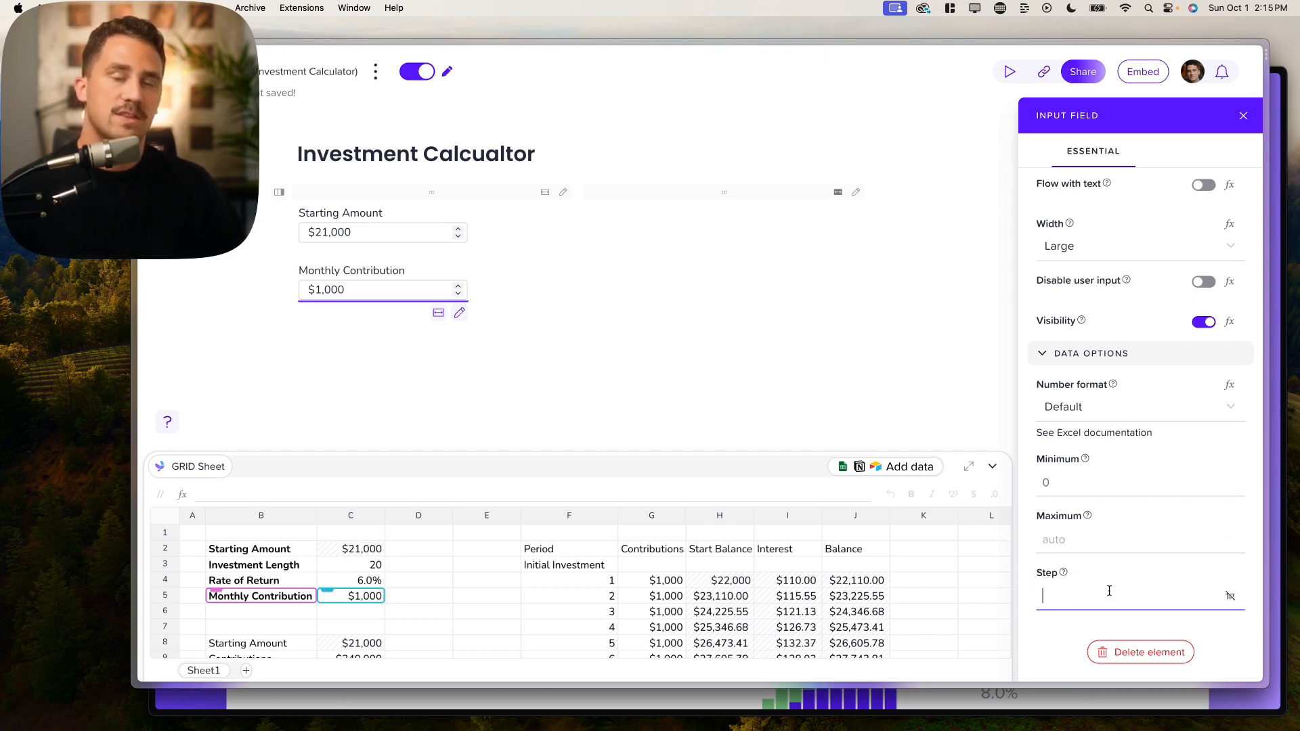
left_click(532, 308)
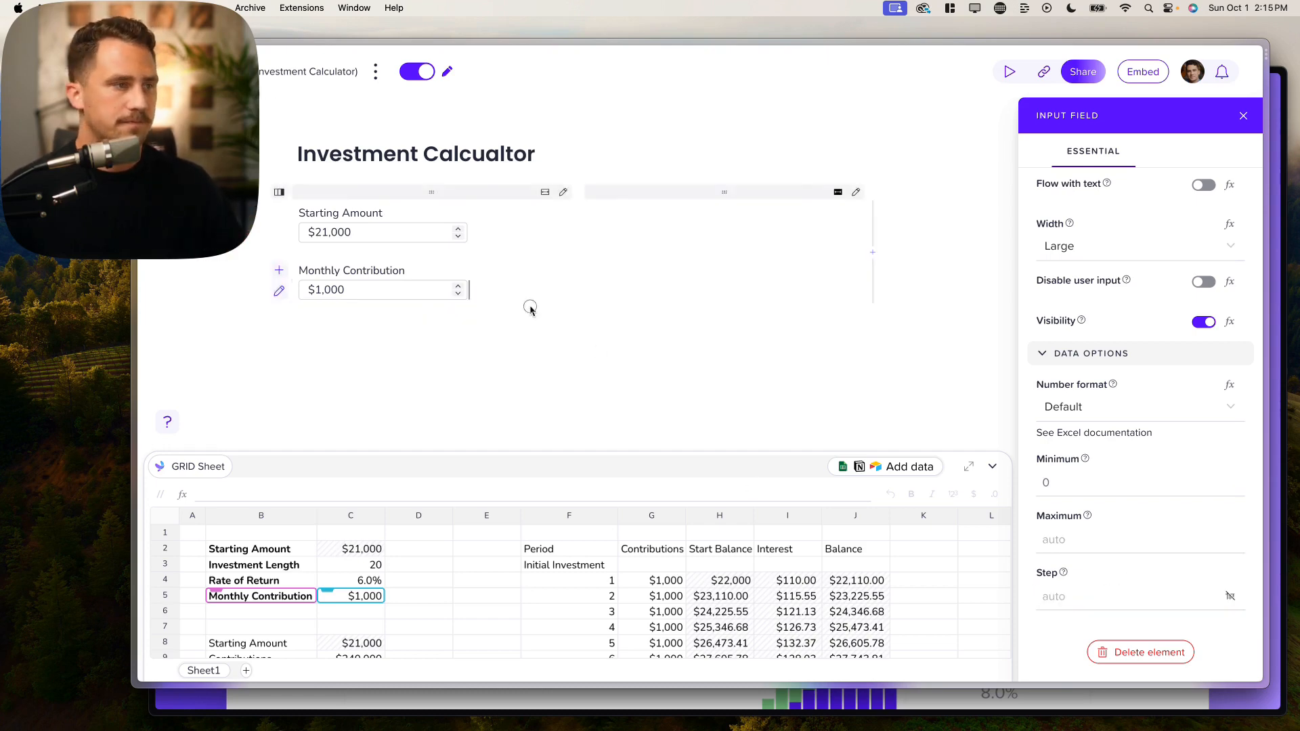
key("Return")
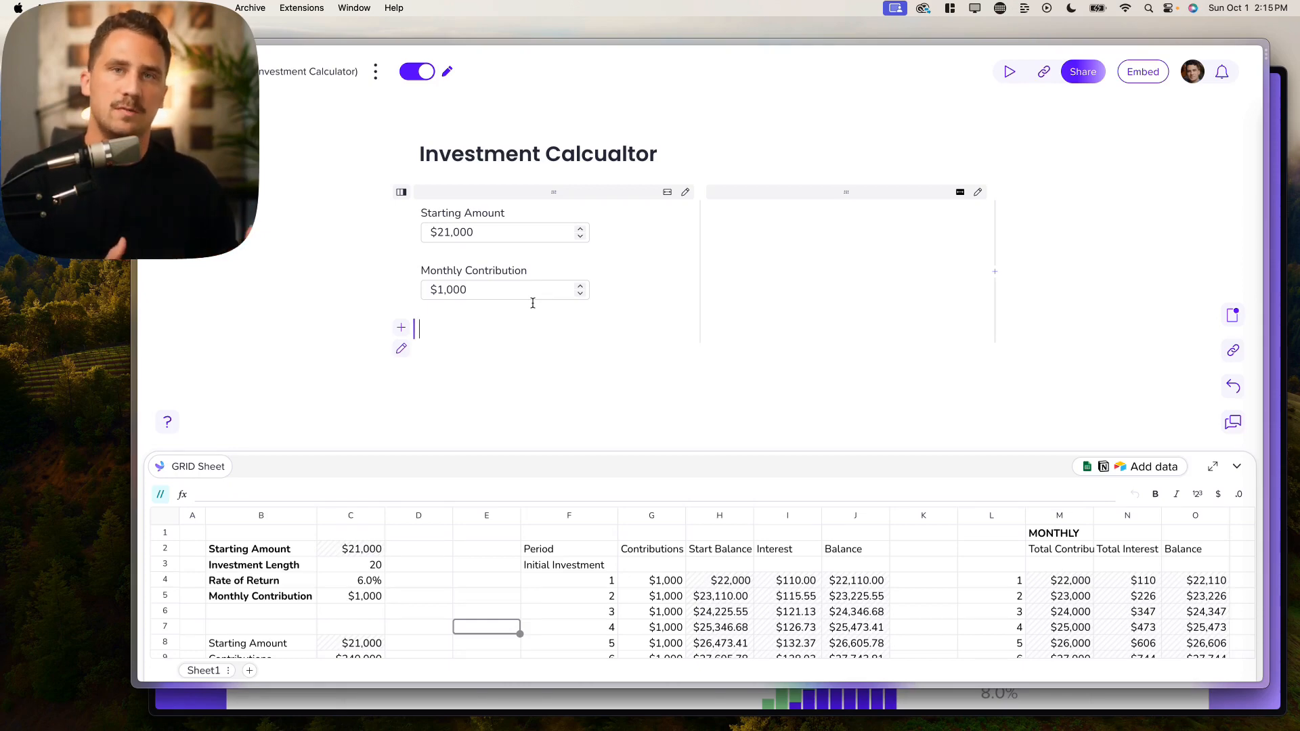
type("/")
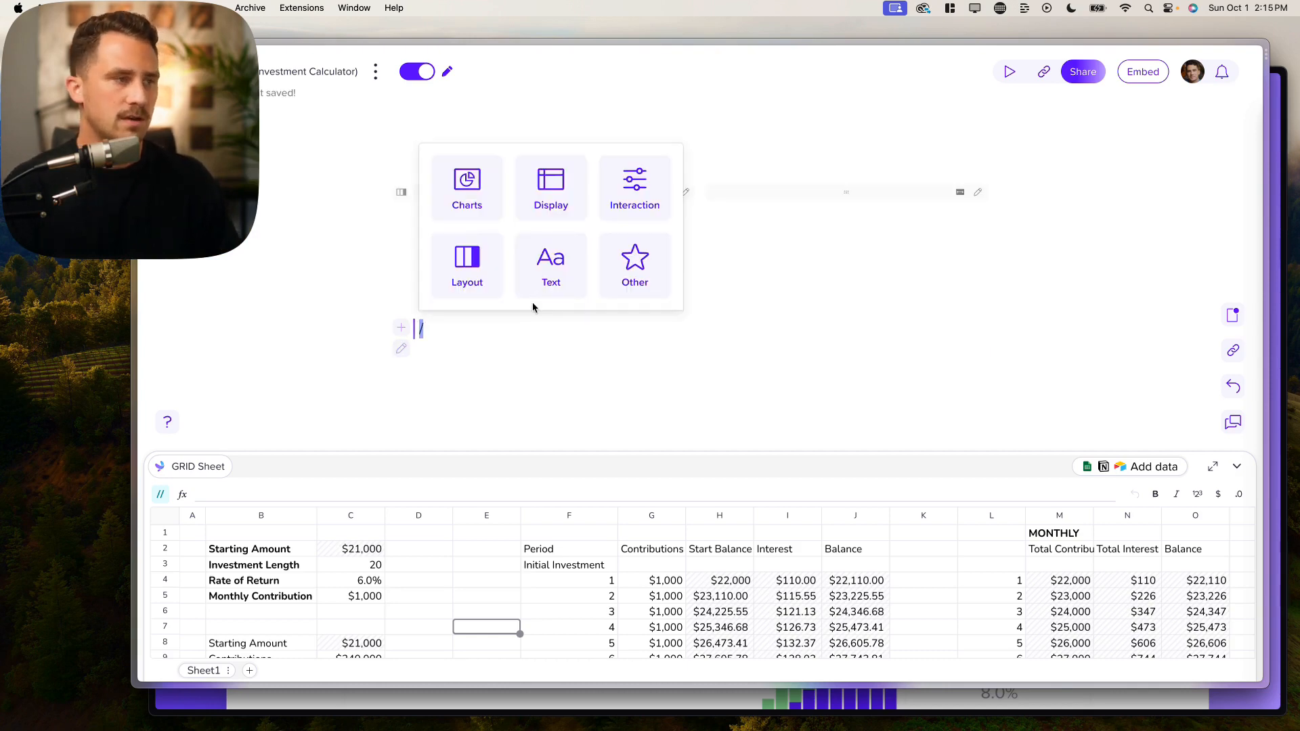
type("slider")
Step: Insert a Large slider linked to C3 and labelled from B3, Investment Length
key("Return")
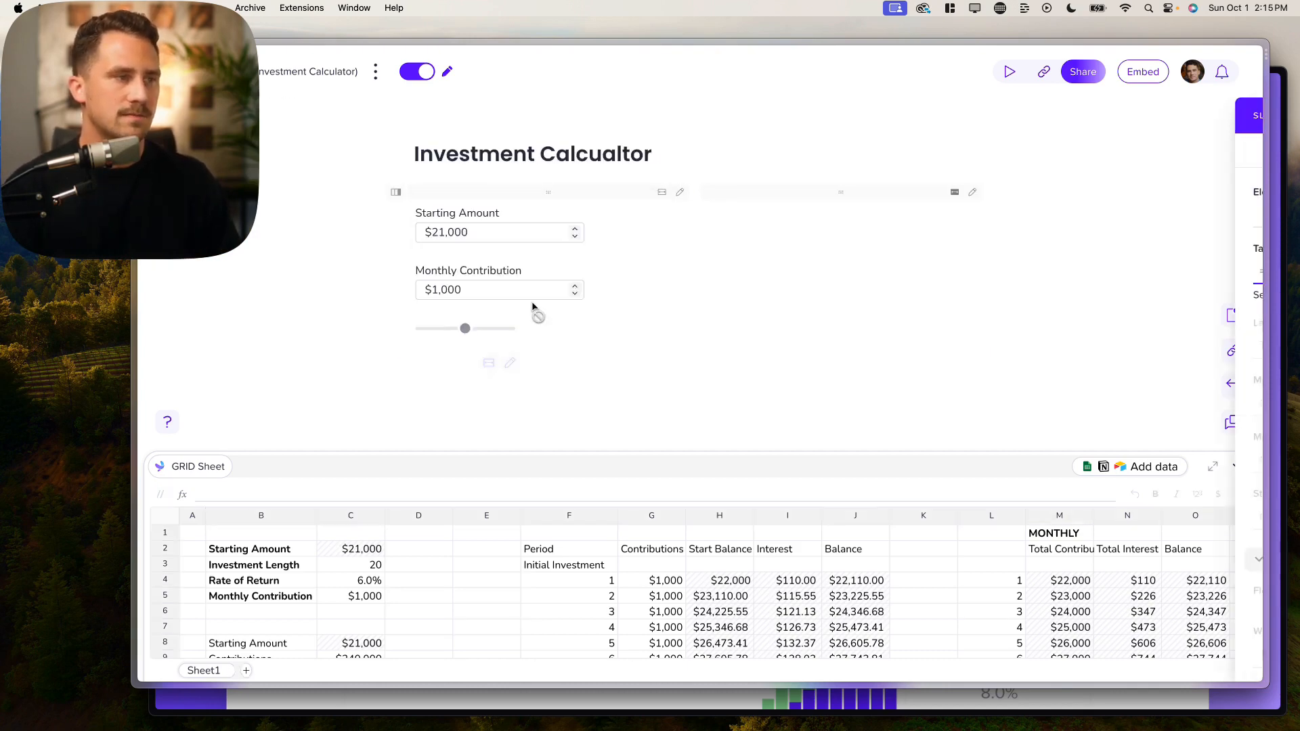
scroll(333, 596, "down", 2)
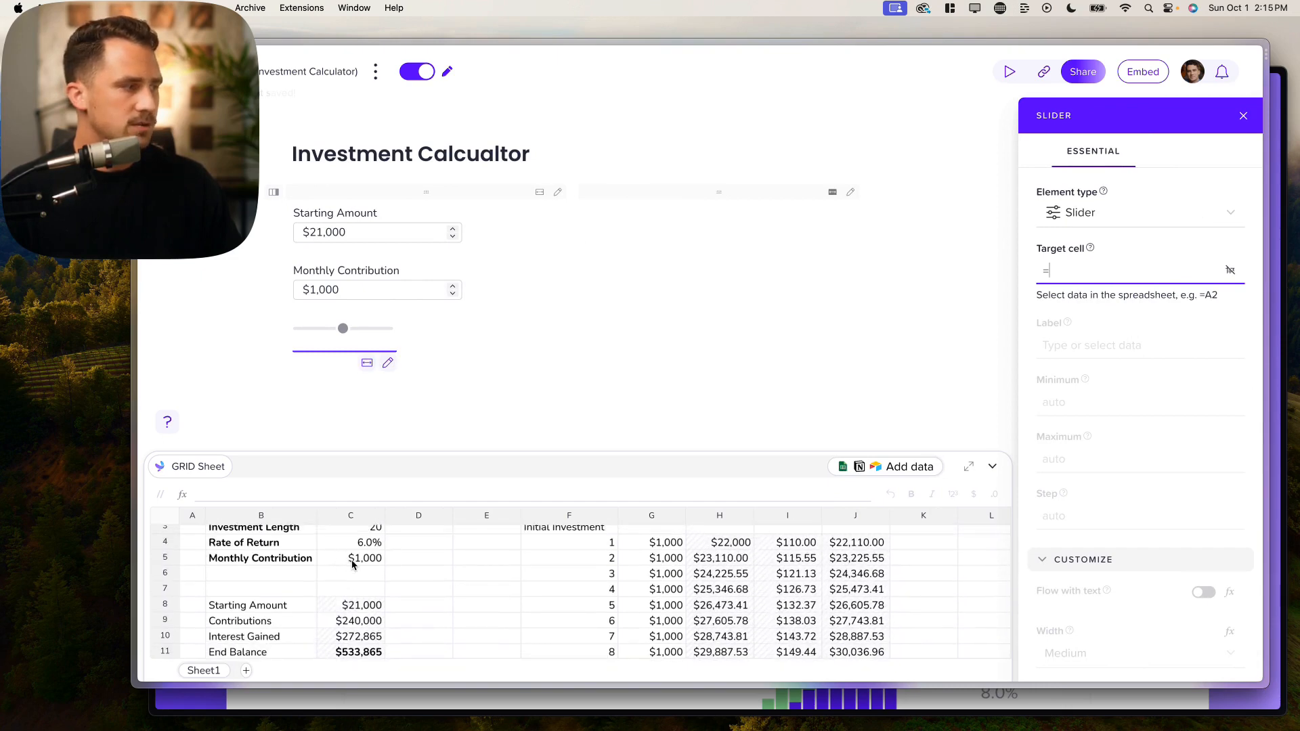
scroll(352, 563, "up", 2)
left_click(364, 555)
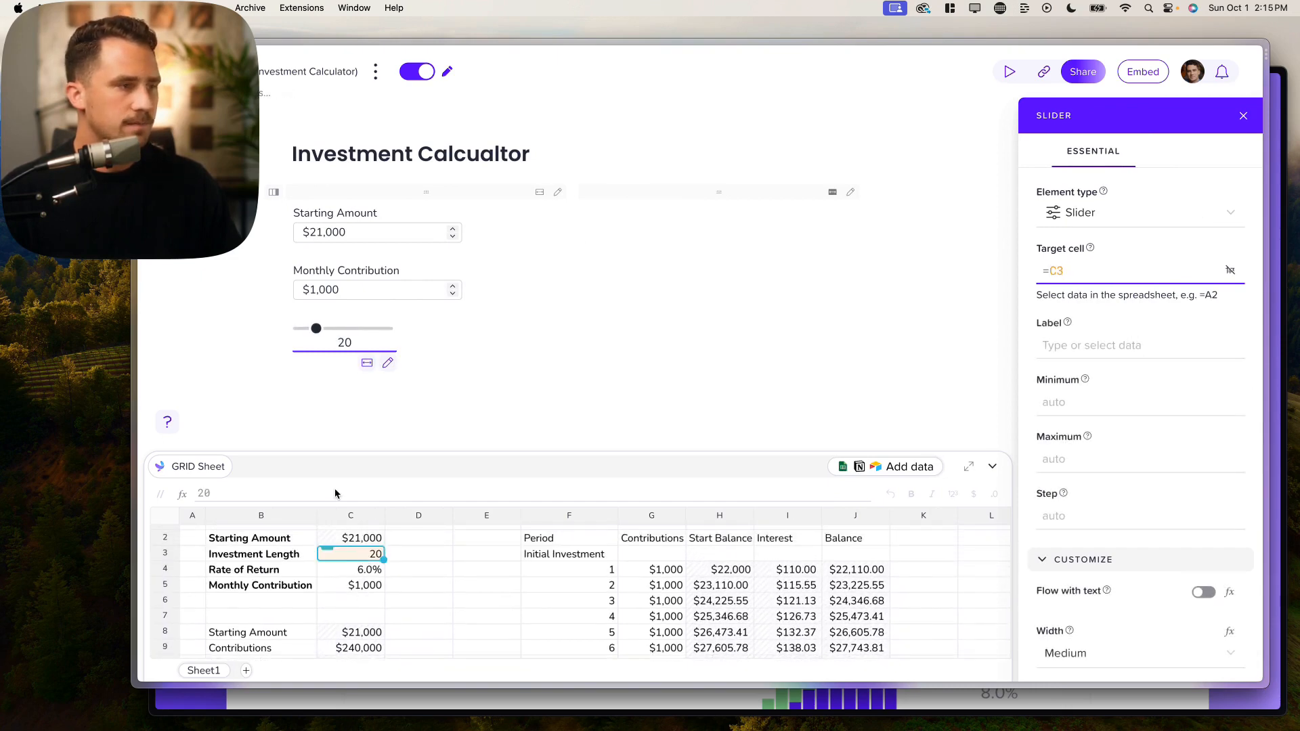
left_click(1066, 346)
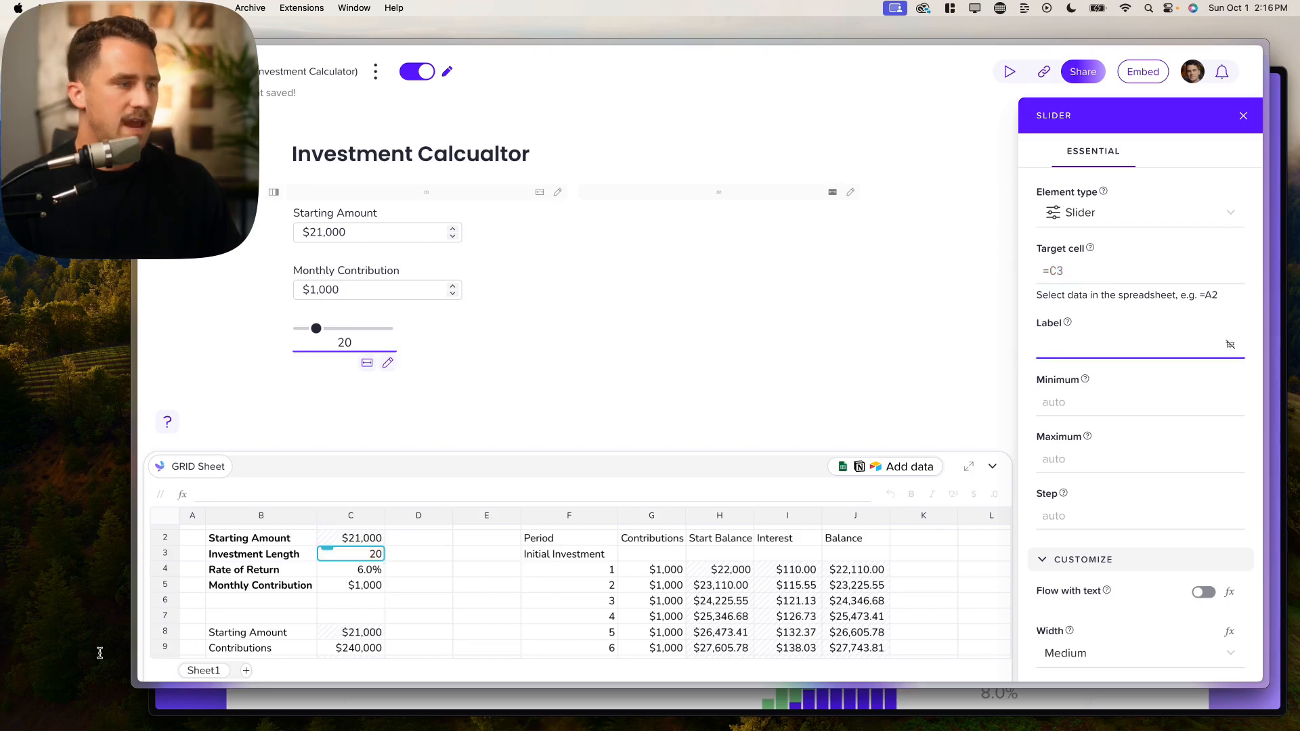
left_click(260, 555)
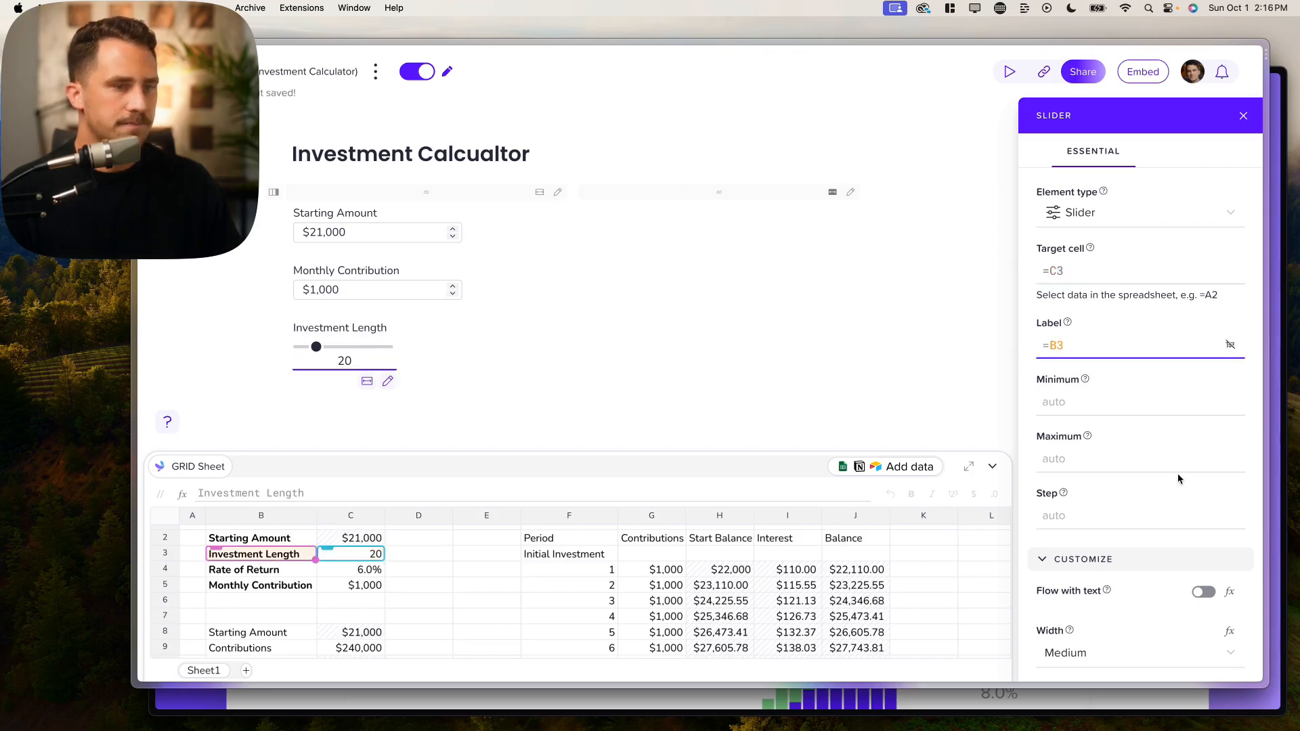
scroll(1174, 472, "down", 4)
left_click(1083, 358)
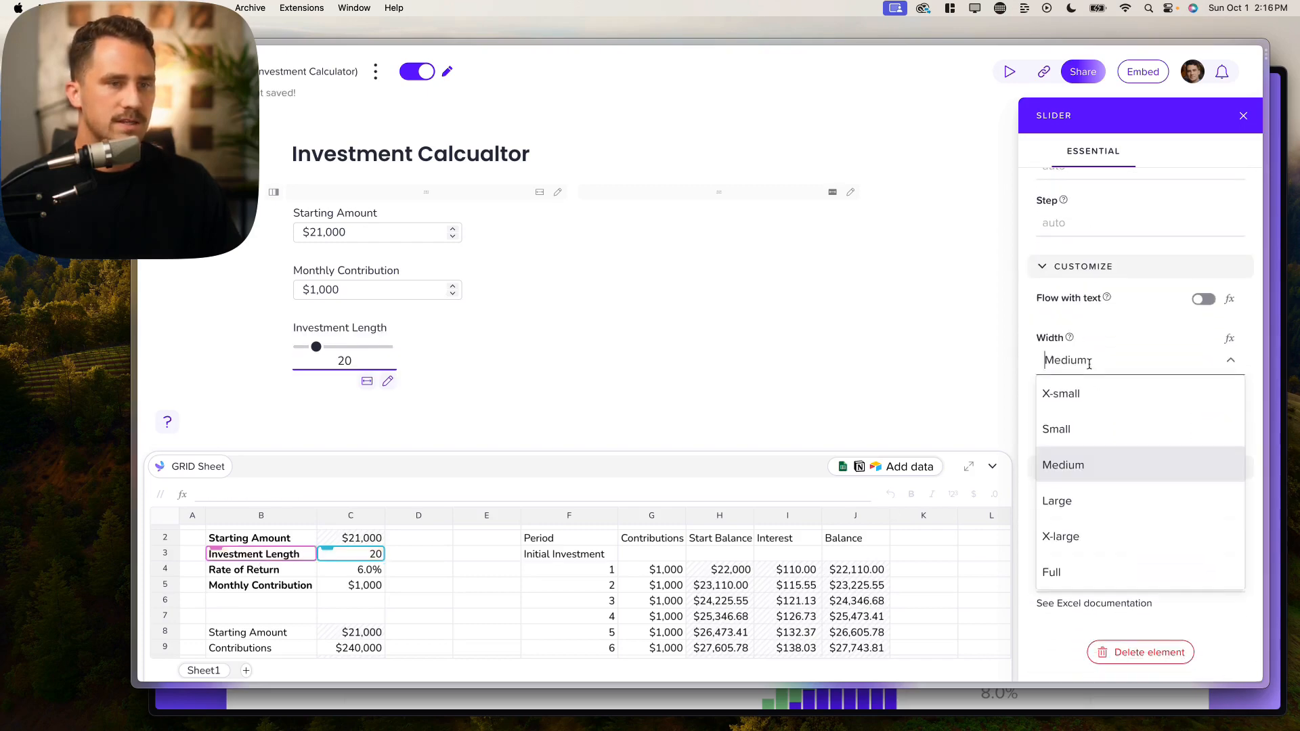
left_click(1082, 494)
Step: Set the Investment Length slider's minimum to 1 and maximum to 30
scroll(1083, 492, "up", 4)
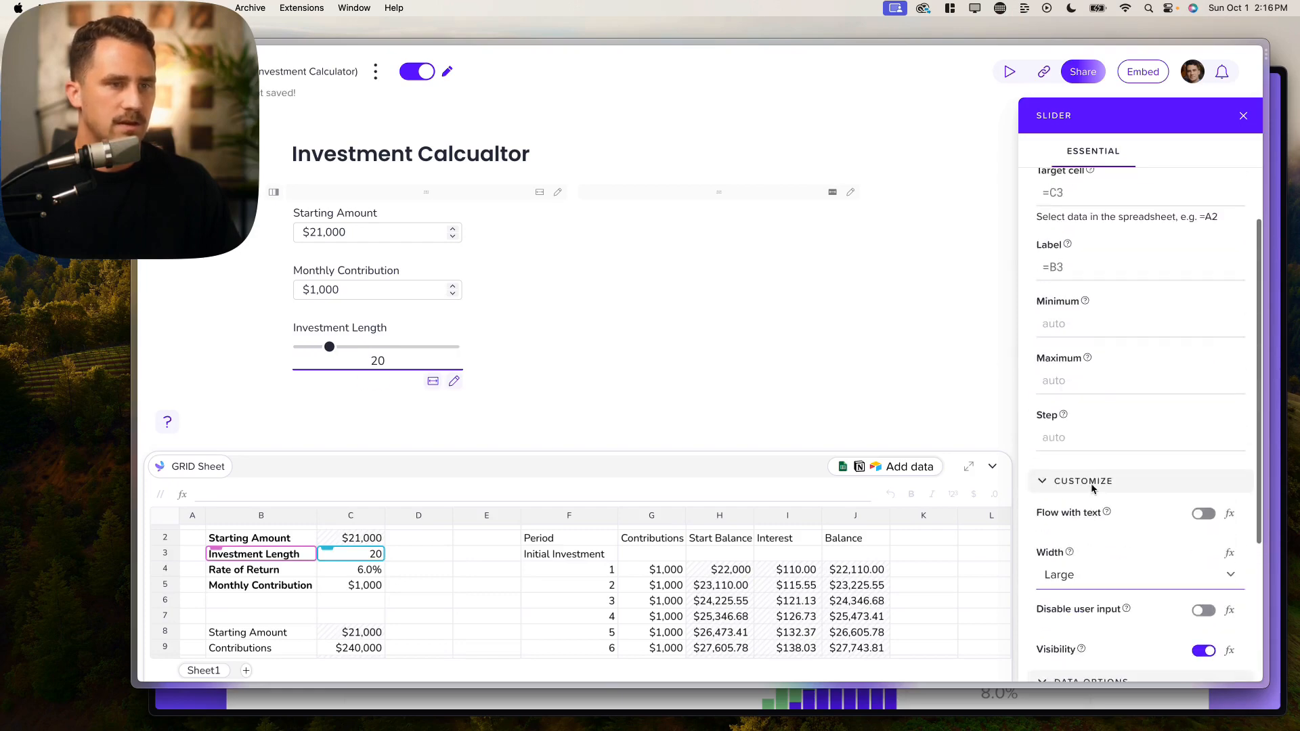
left_click(1071, 329)
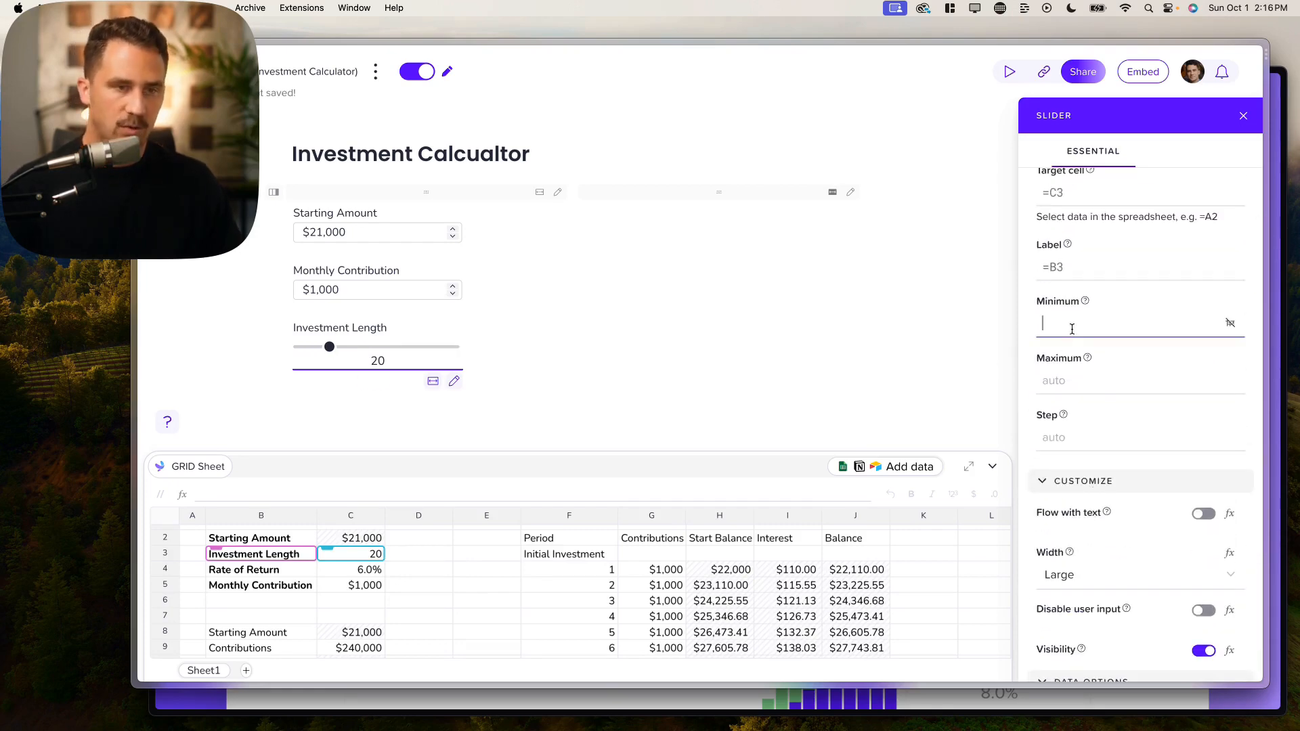
type("1")
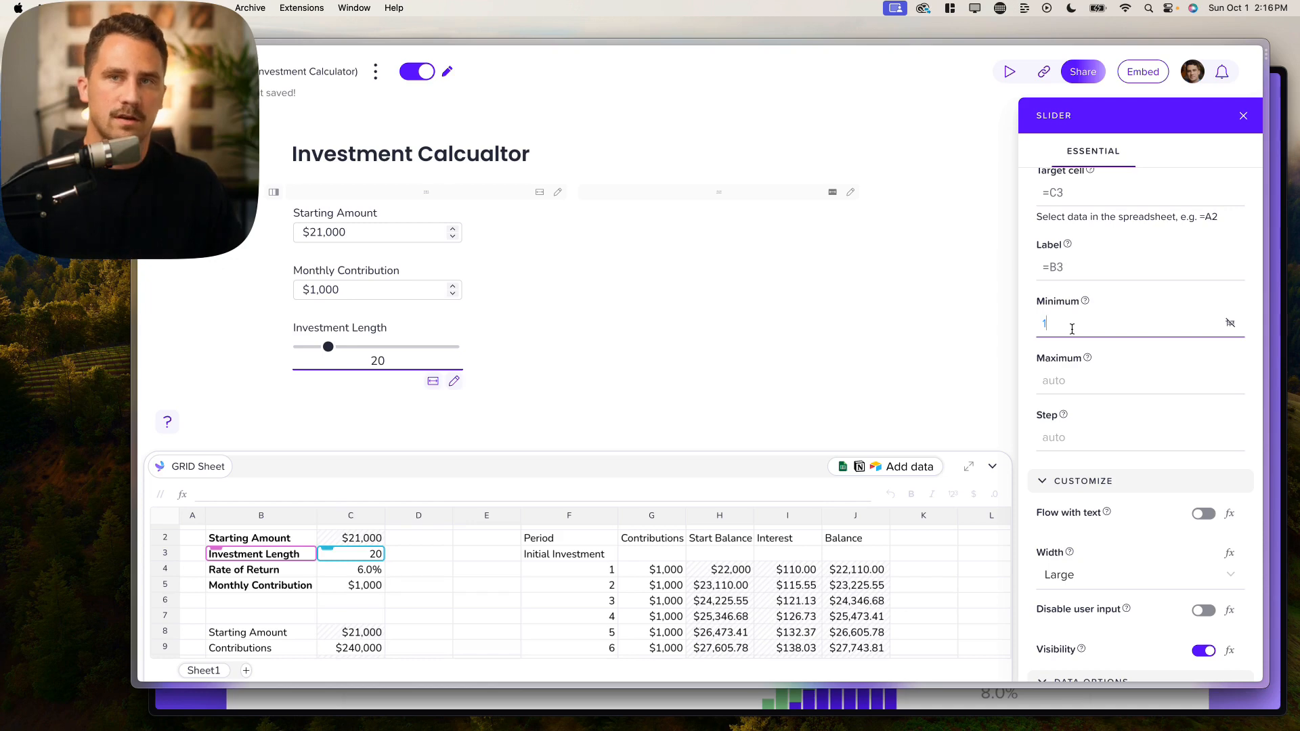
left_click(1058, 382)
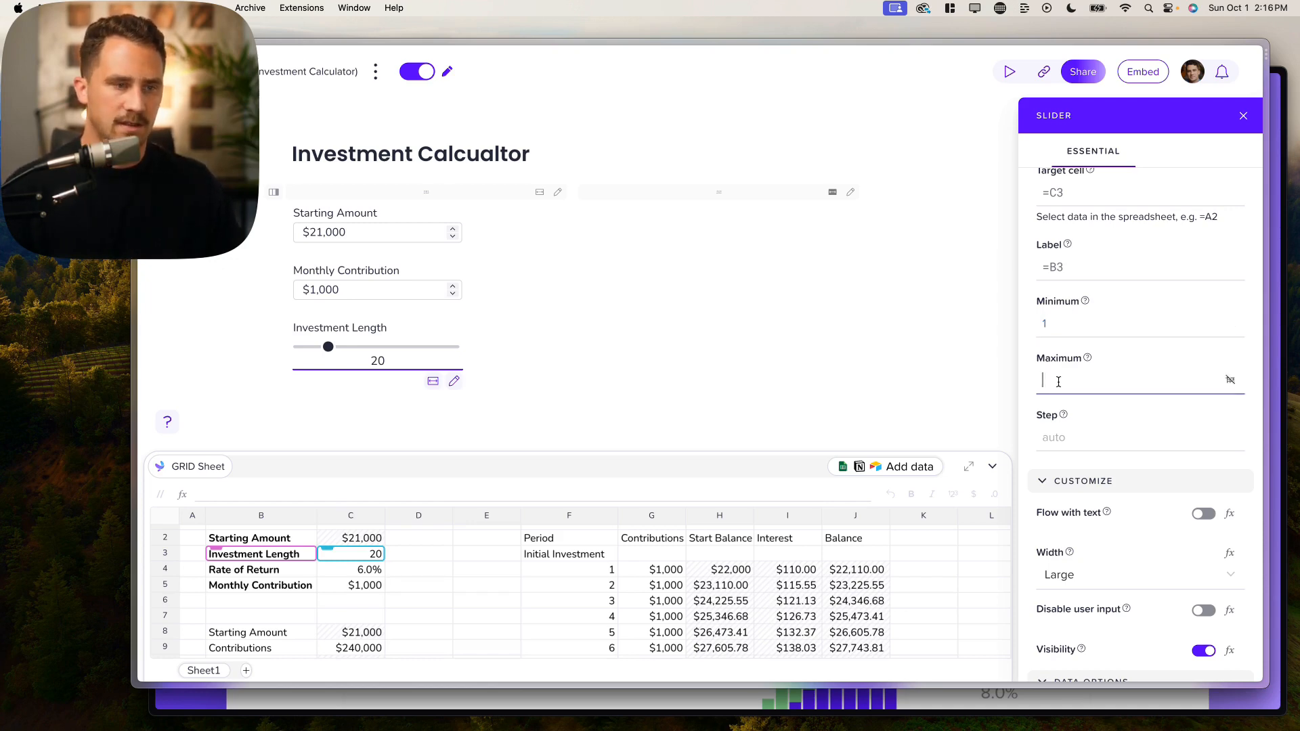
scroll(683, 564, "right", 5)
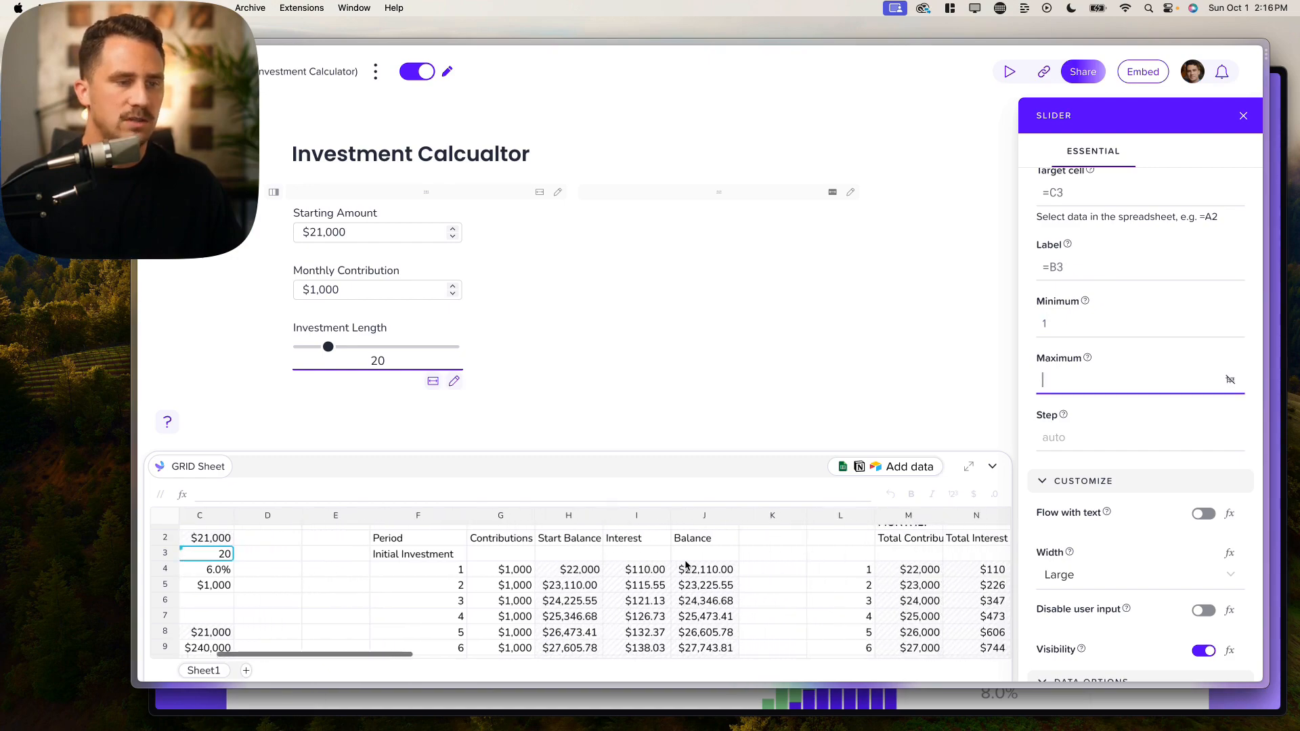
scroll(685, 567, "right", 5)
scroll(684, 568, "down", 10)
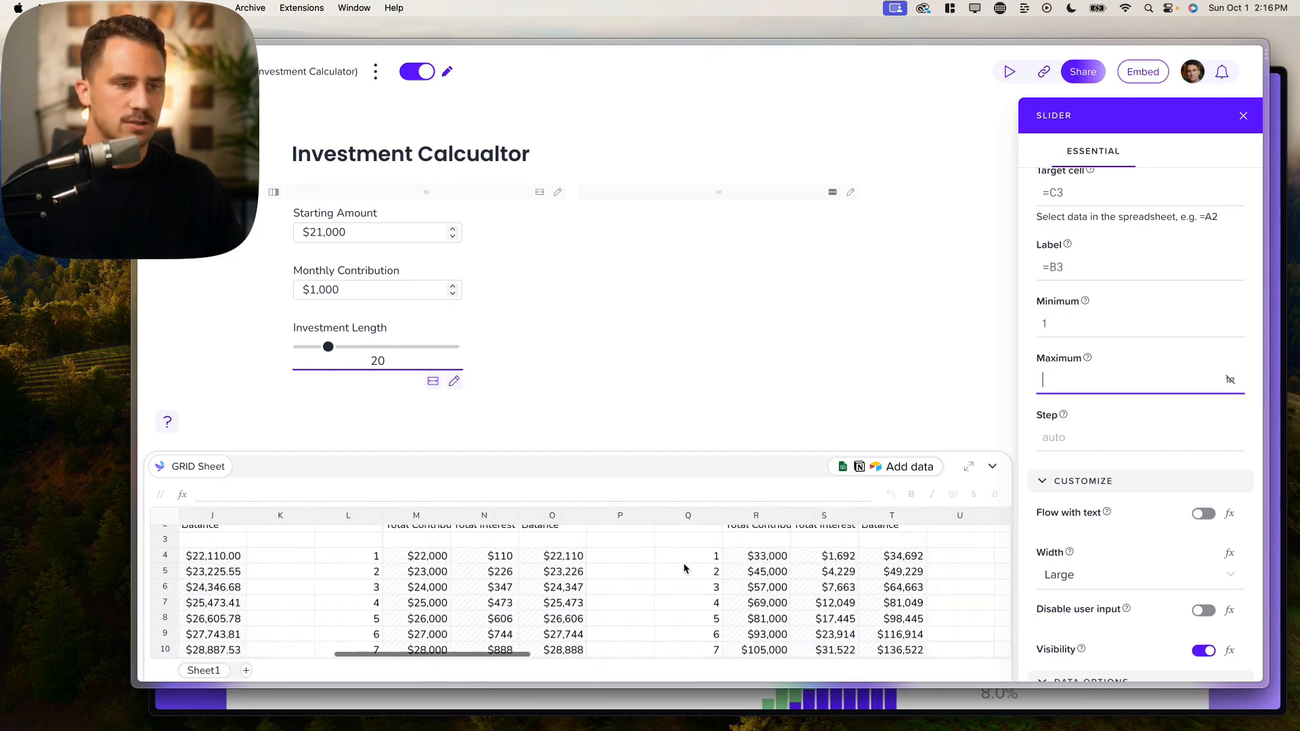
scroll(683, 567, "up", 4)
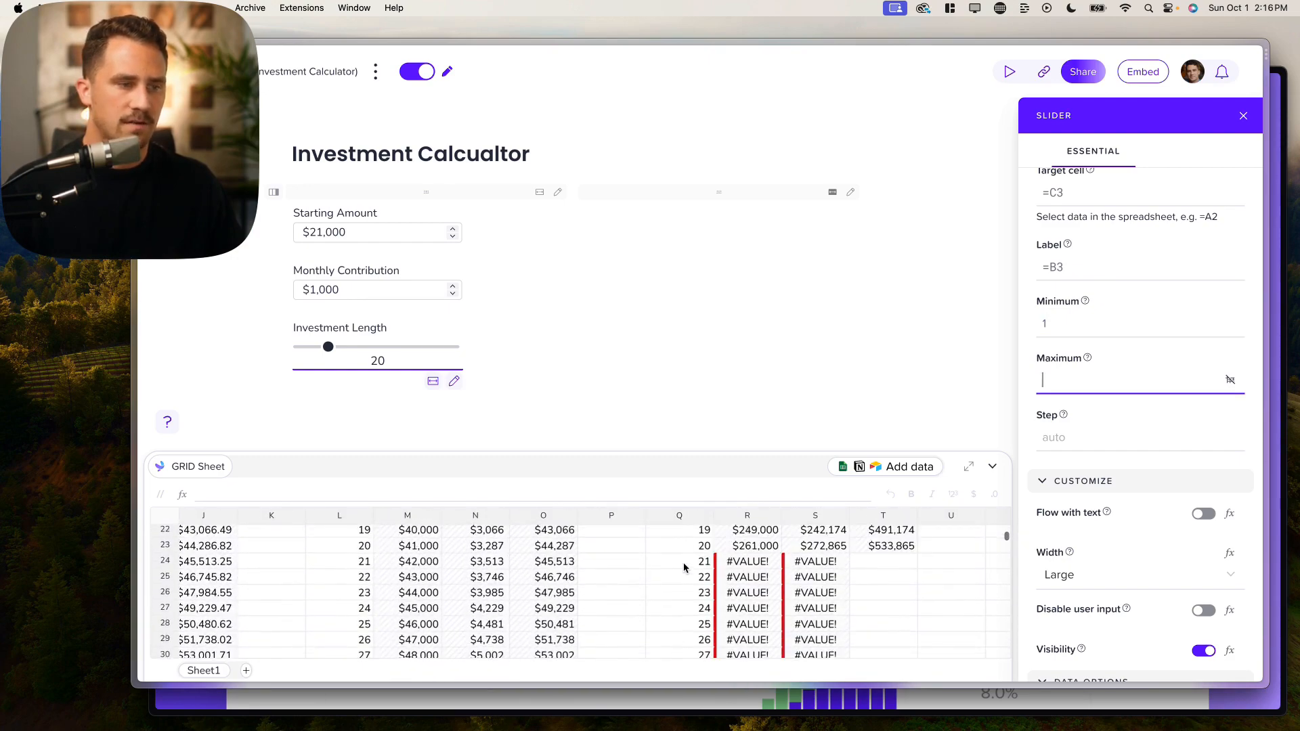
scroll(683, 567, "left", 8)
scroll(680, 565, "up", 1)
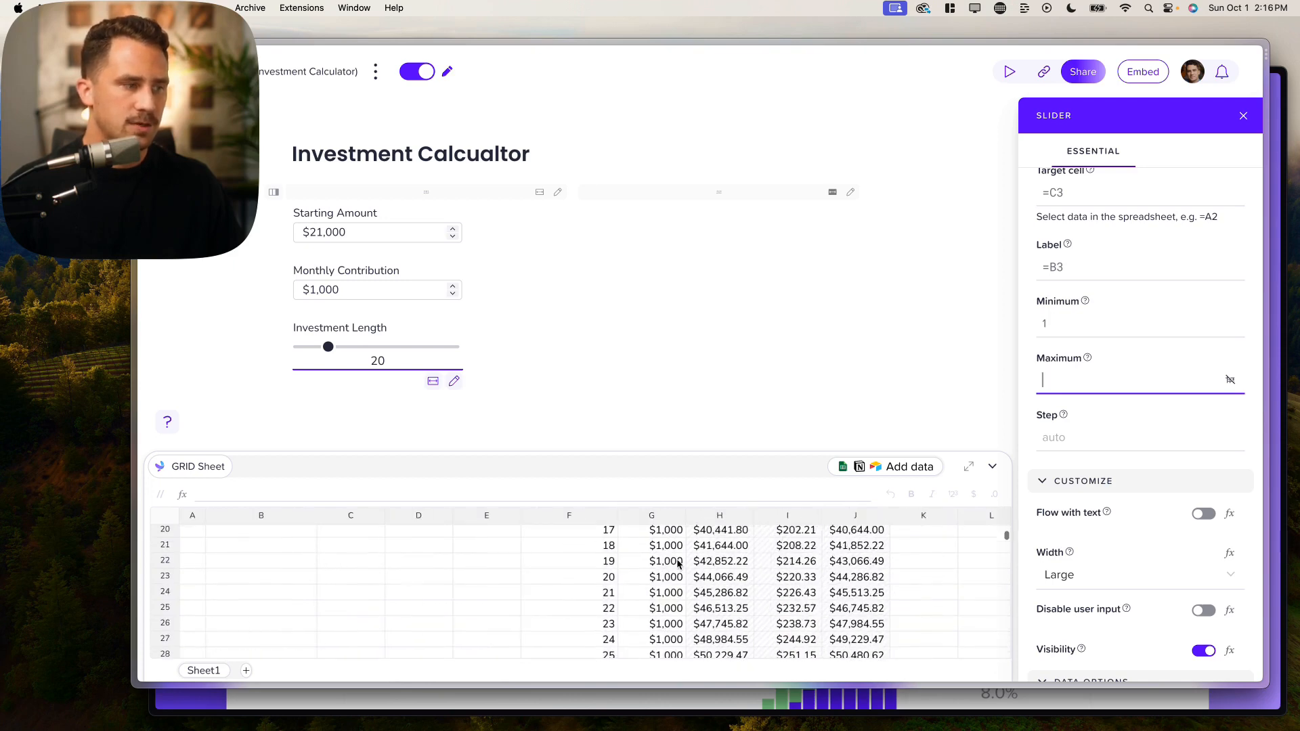
scroll(679, 564, "up", 5)
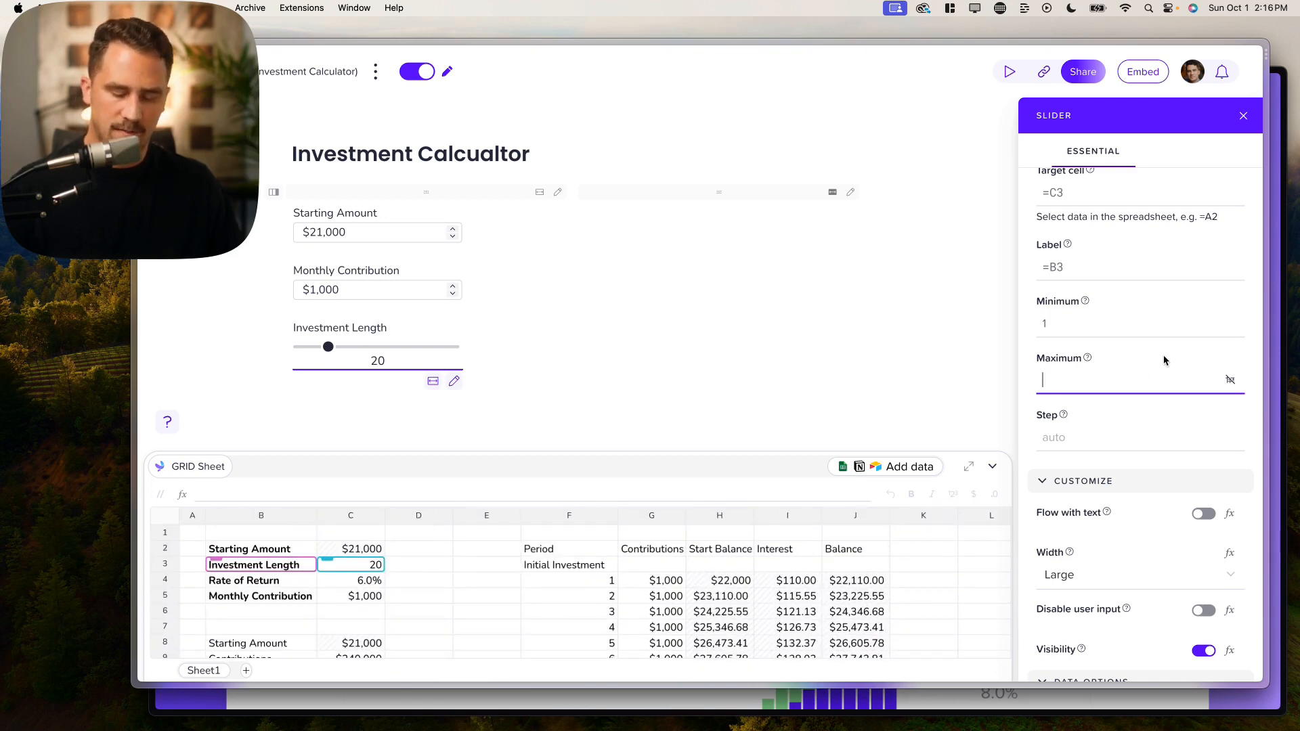
type("30")
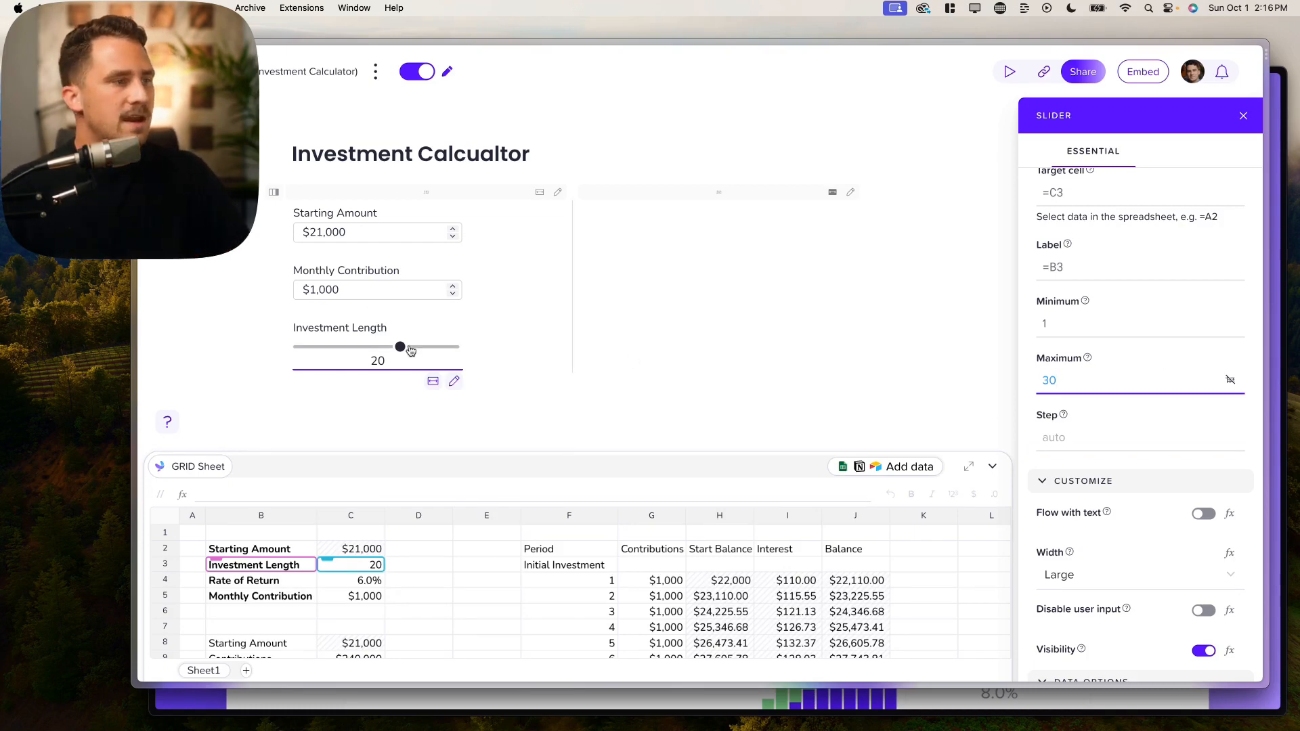
Step: Set the slider step to 1 and check it moves in whole years
mouse_move(410, 350)
left_mouse_down()
mouse_move(339, 350)
mouse_move(414, 347)
left_mouse_up()
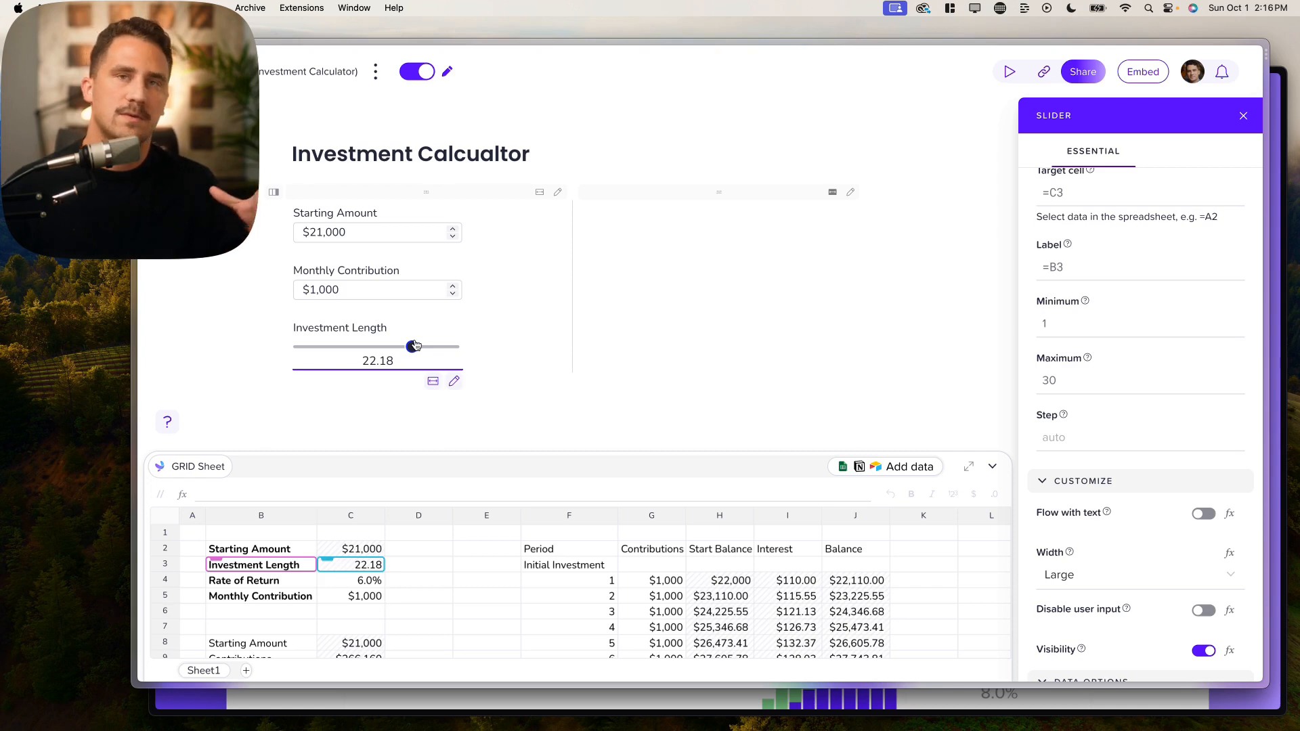
left_click(1058, 433)
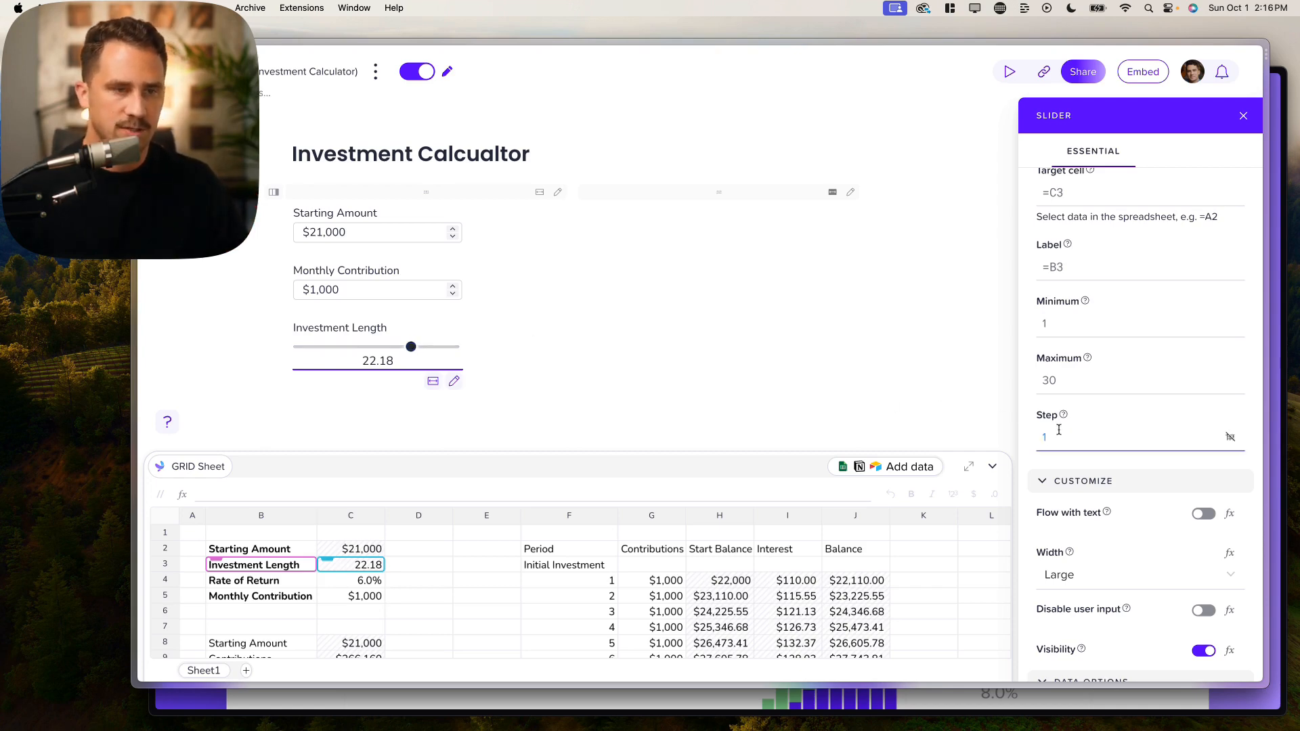
mouse_move(411, 347)
left_mouse_down()
mouse_move(334, 348)
mouse_move(471, 341)
mouse_move(288, 349)
mouse_move(454, 338)
mouse_move(421, 345)
left_mouse_up()
Step: Insert a new slider with /slider below the Investment Length slider
left_click(486, 627)
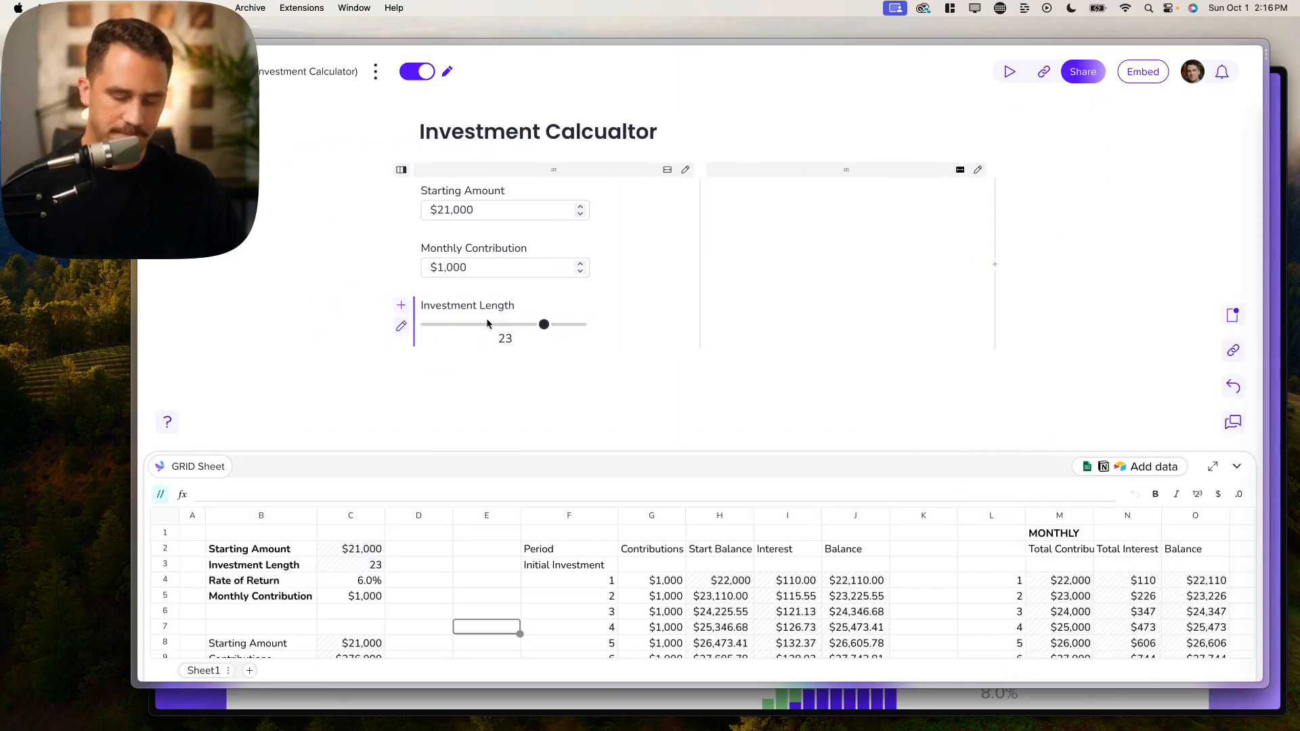
key("Return")
type("/sli")
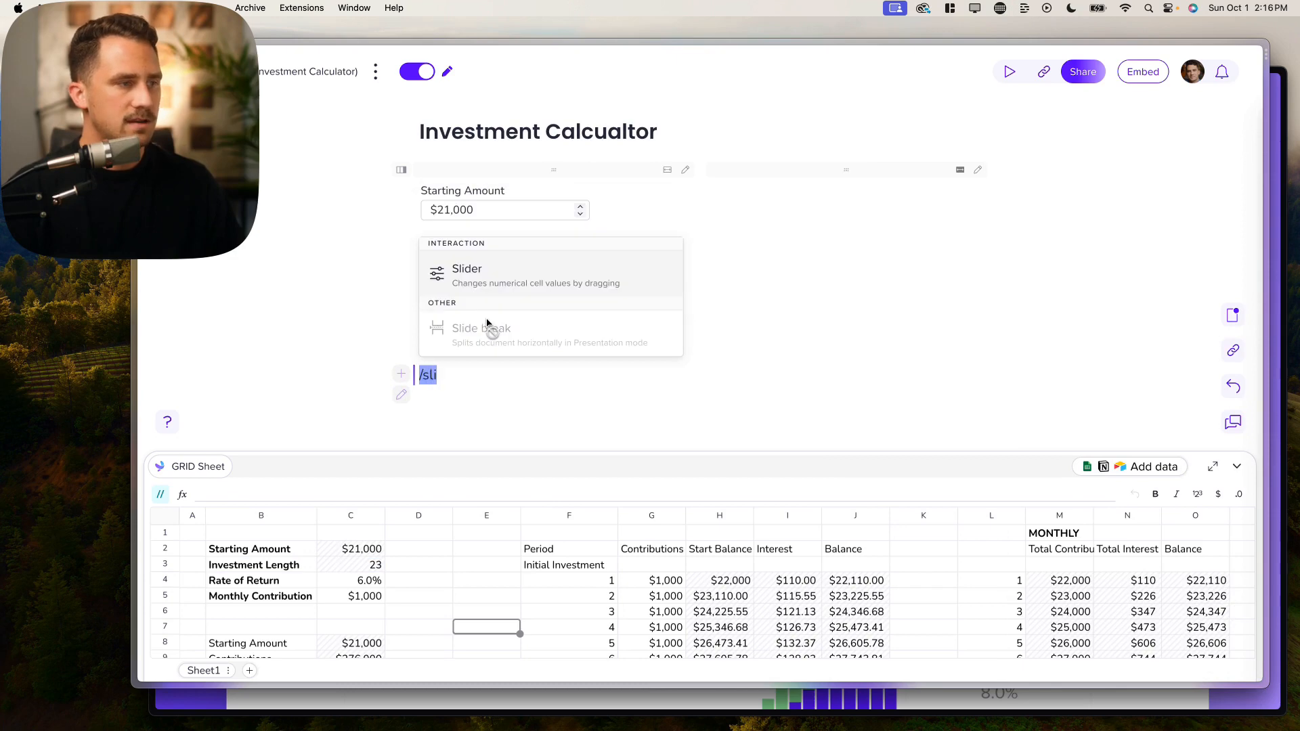
key("Return")
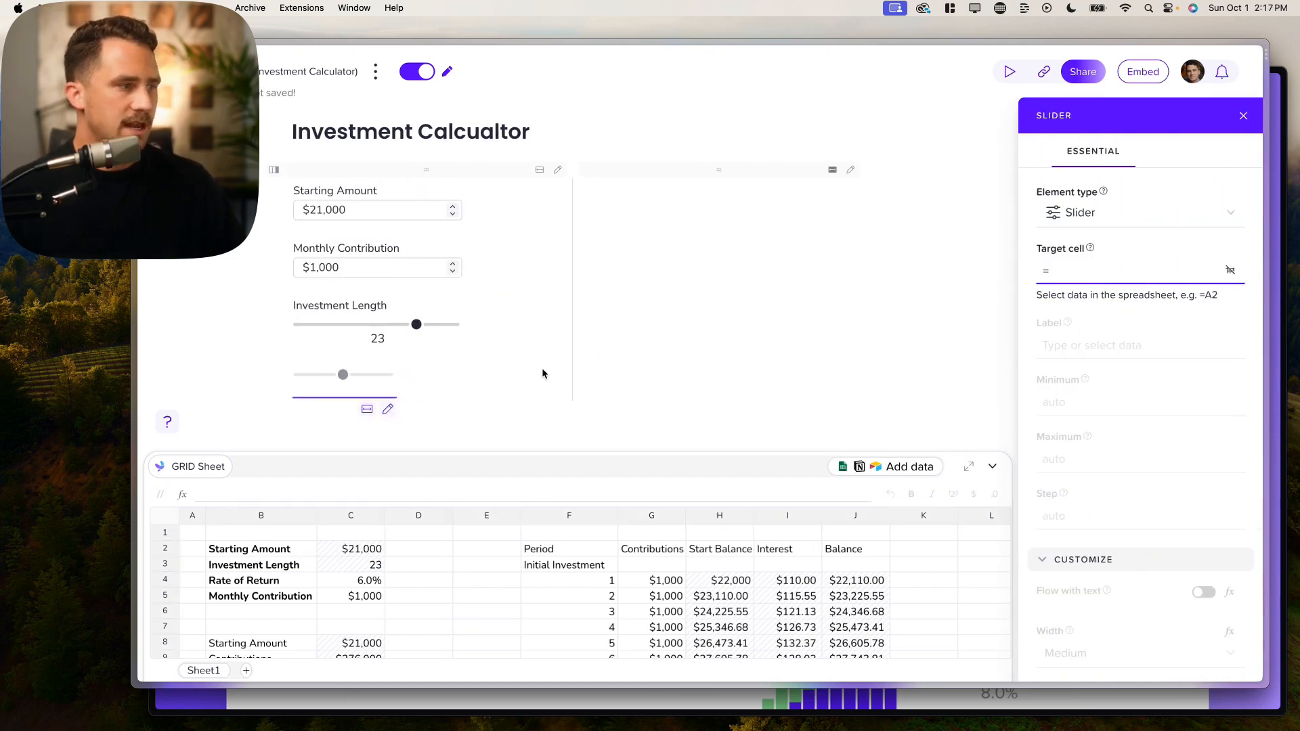
Step: Link the new slider to C4, label it from B4, and make it Large width
left_click(333, 586)
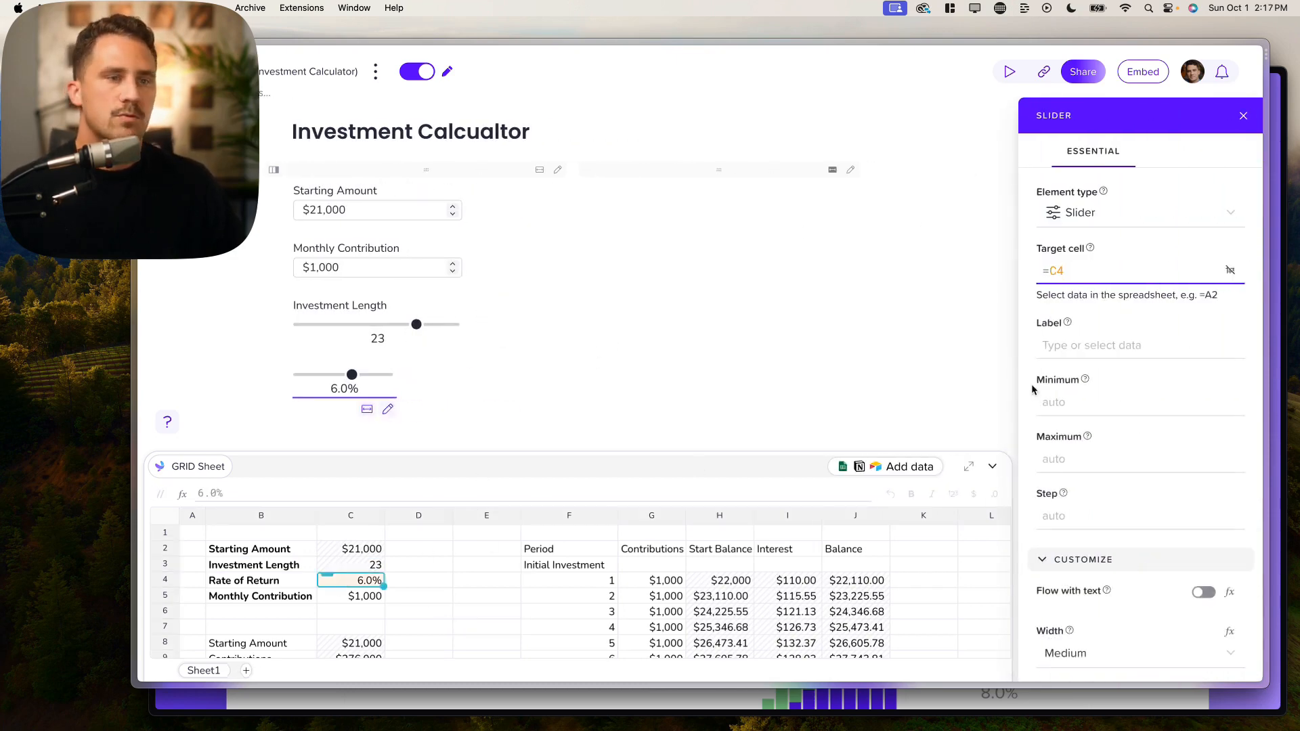
left_click(1090, 345)
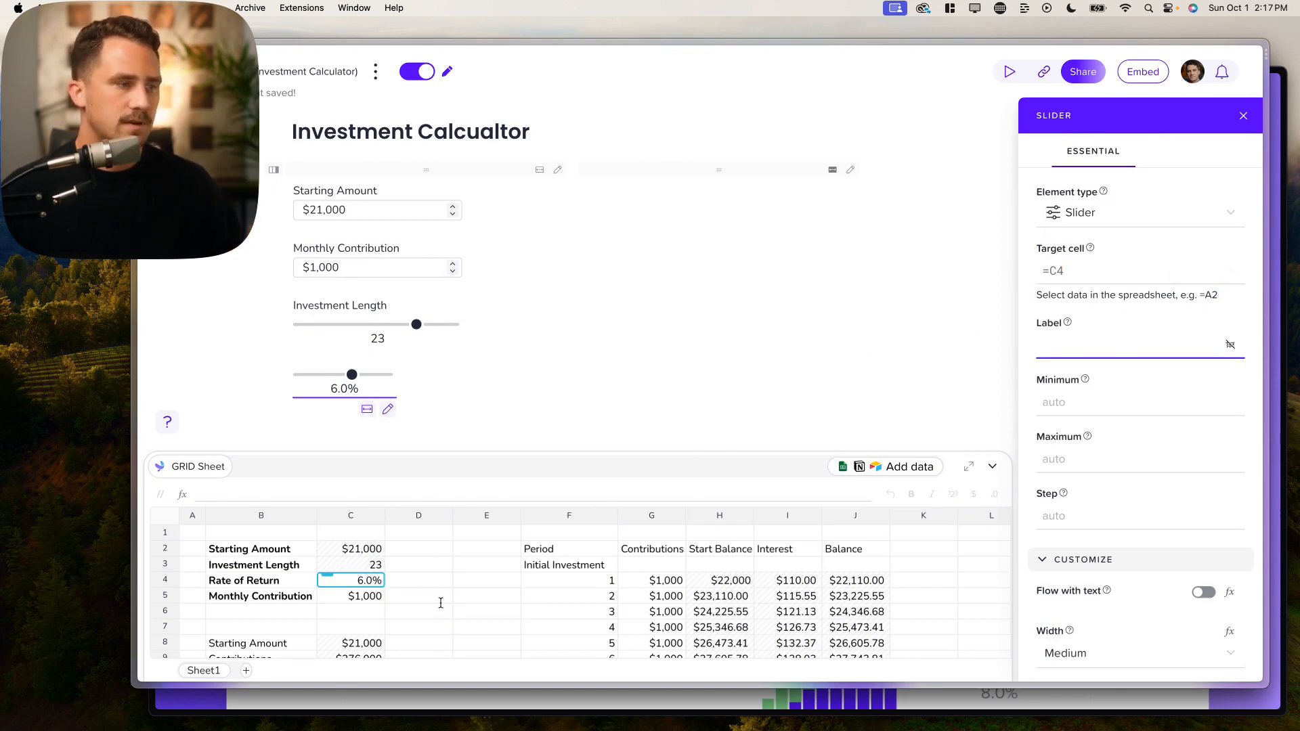
left_click(231, 582)
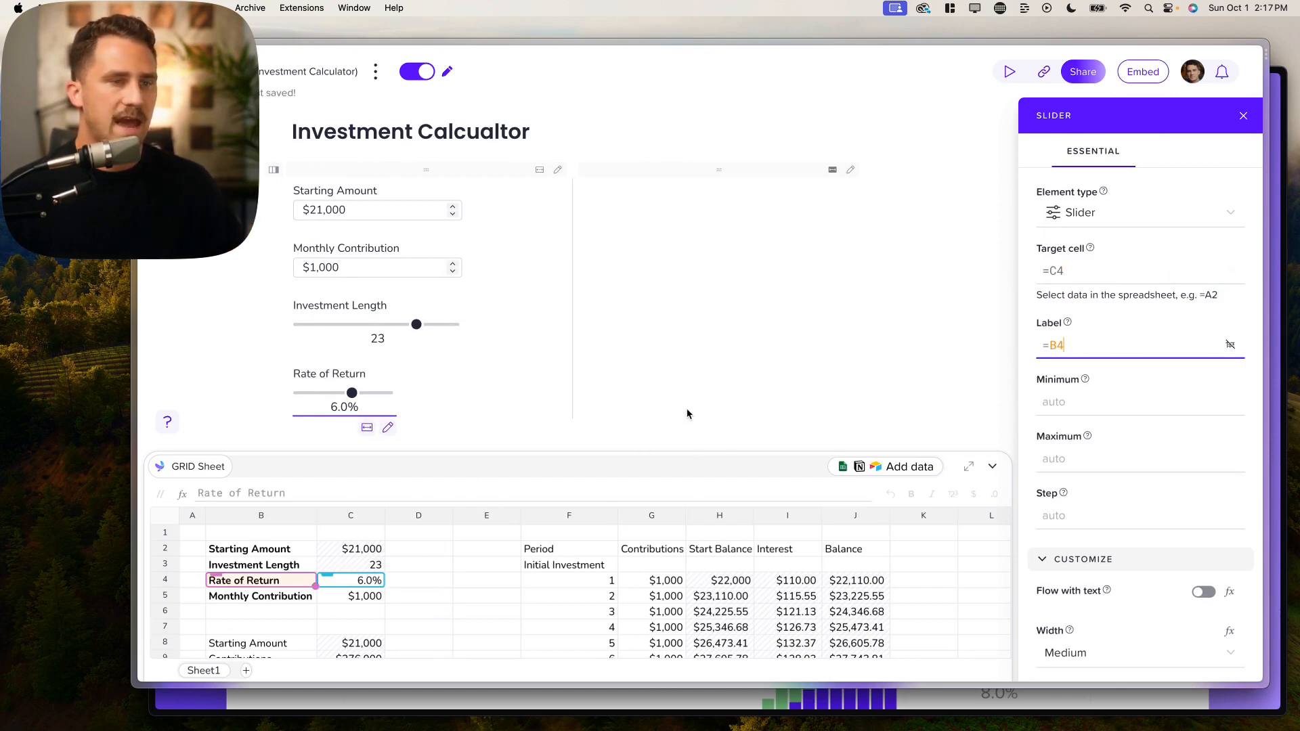
scroll(839, 427, "down", 2)
scroll(1123, 433, "down", 5)
left_click(1123, 375)
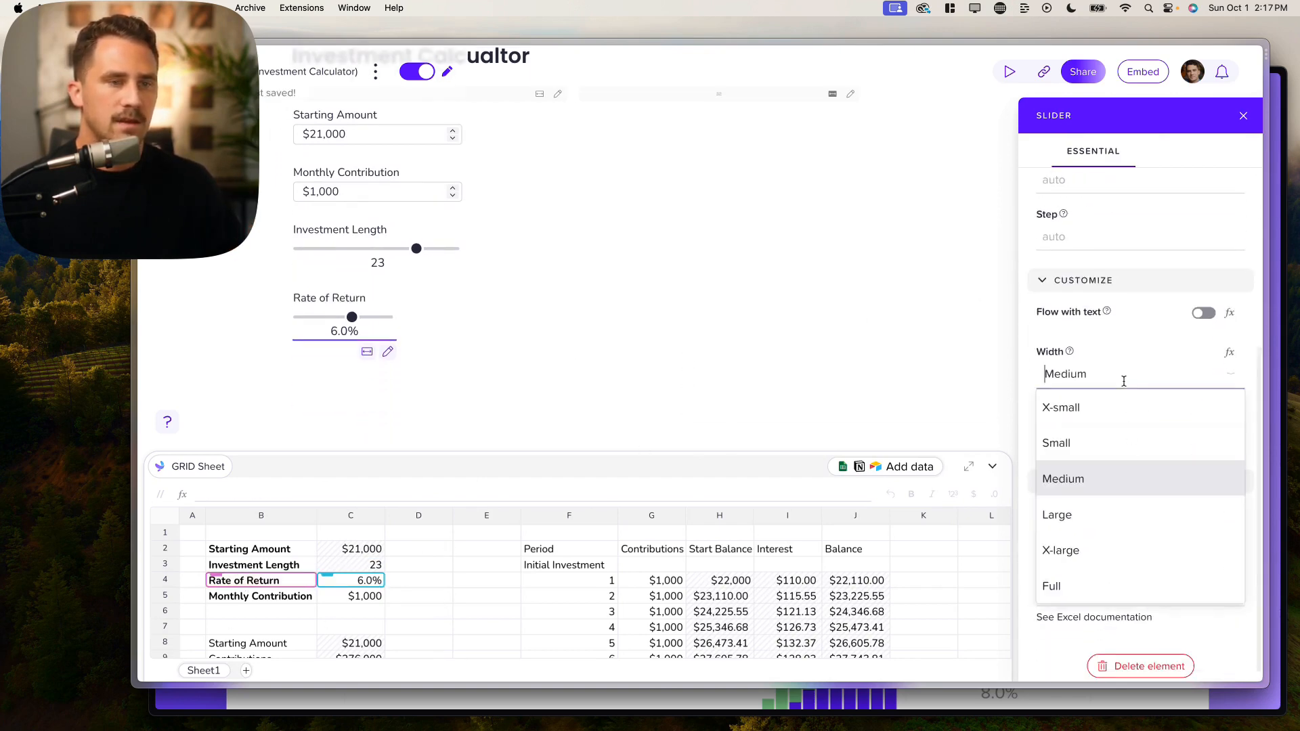
left_click(1057, 515)
scroll(1151, 515, "down", 1)
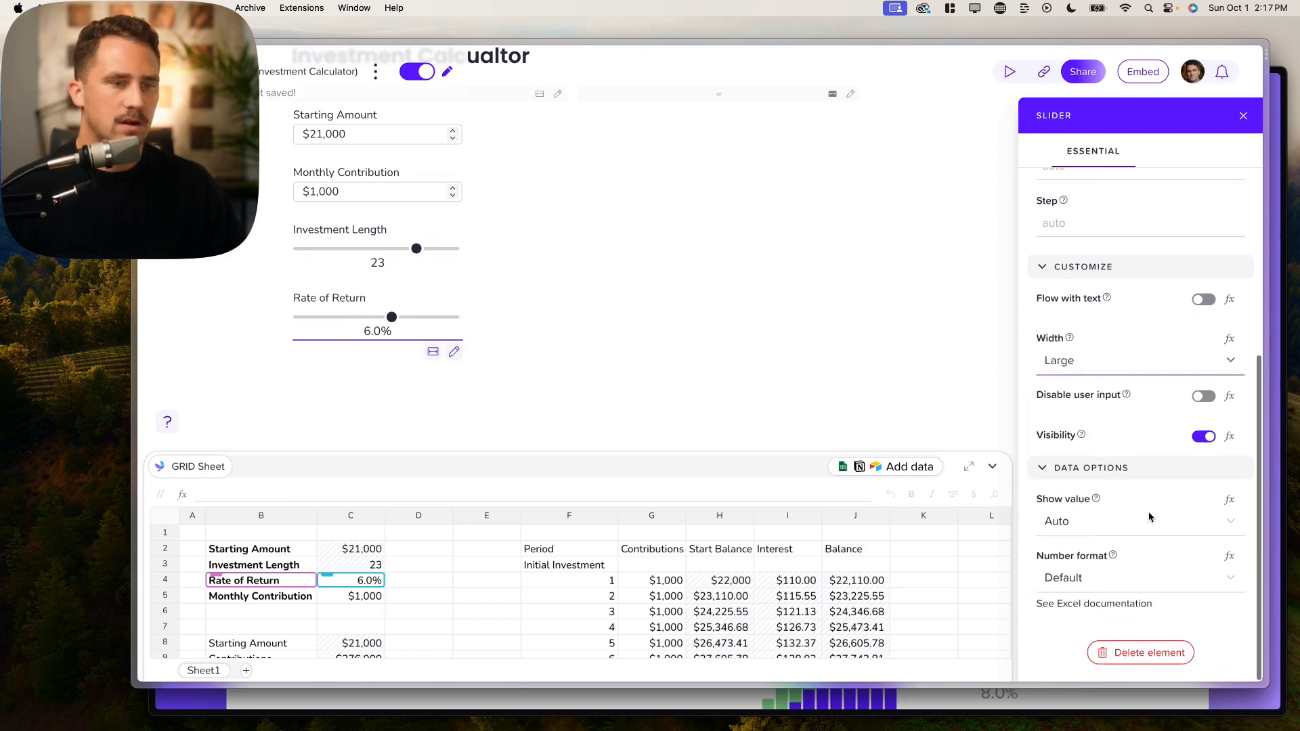
scroll(1099, 404, "up", 4)
scroll(1099, 405, "up", 2)
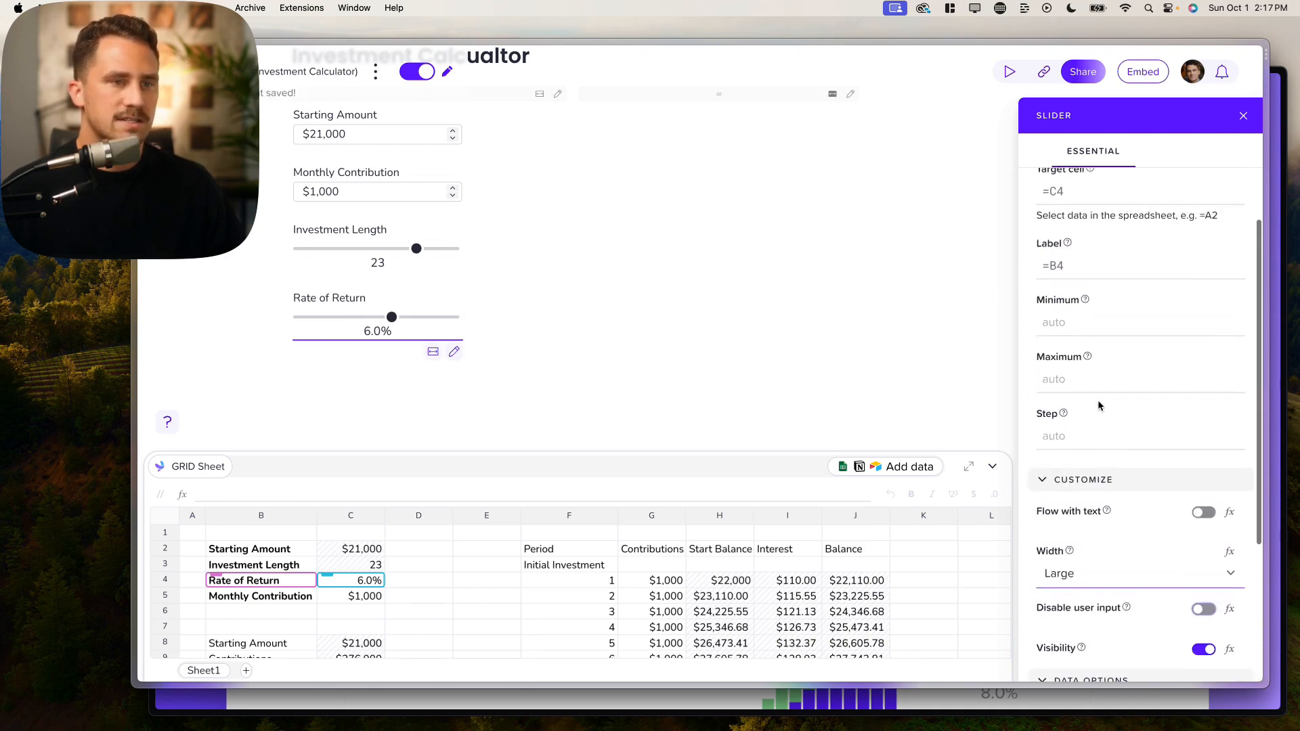
left_click(1071, 323)
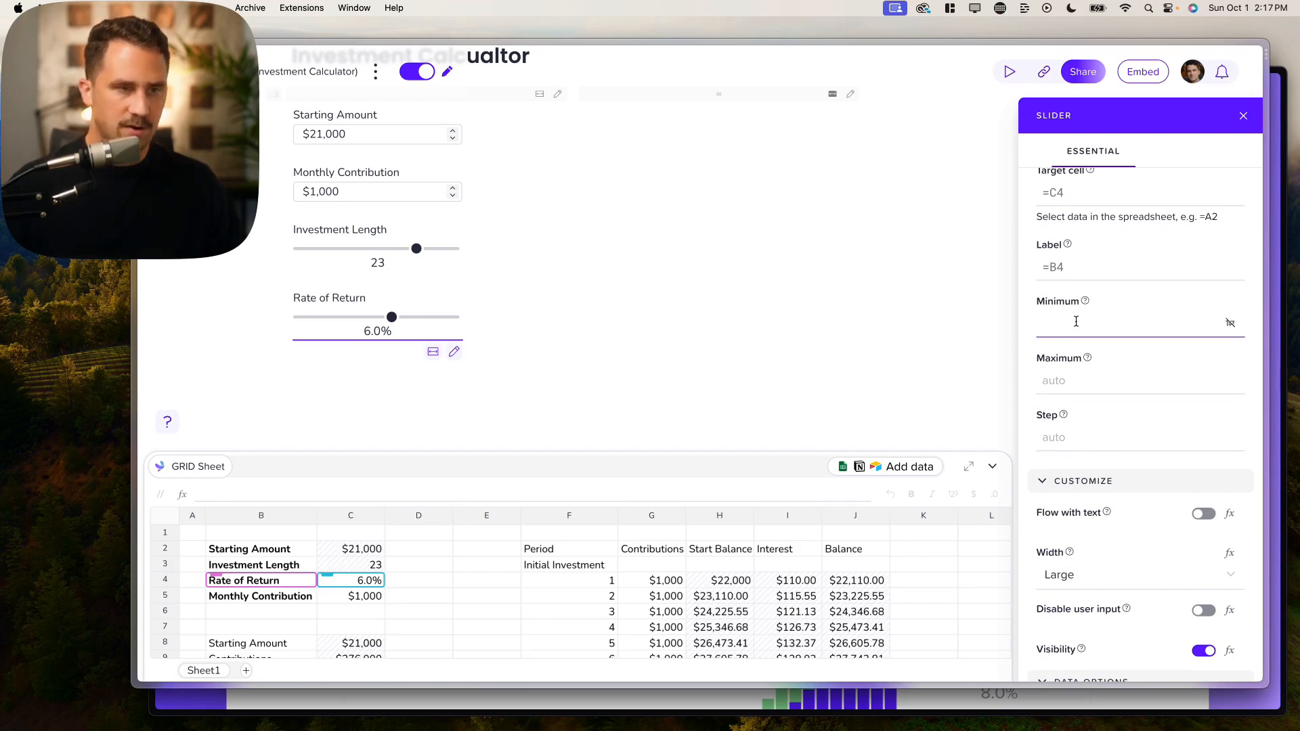
Step: Test the Rate of Return slider with a wrong minimum, then remove the extra 1
type("1")
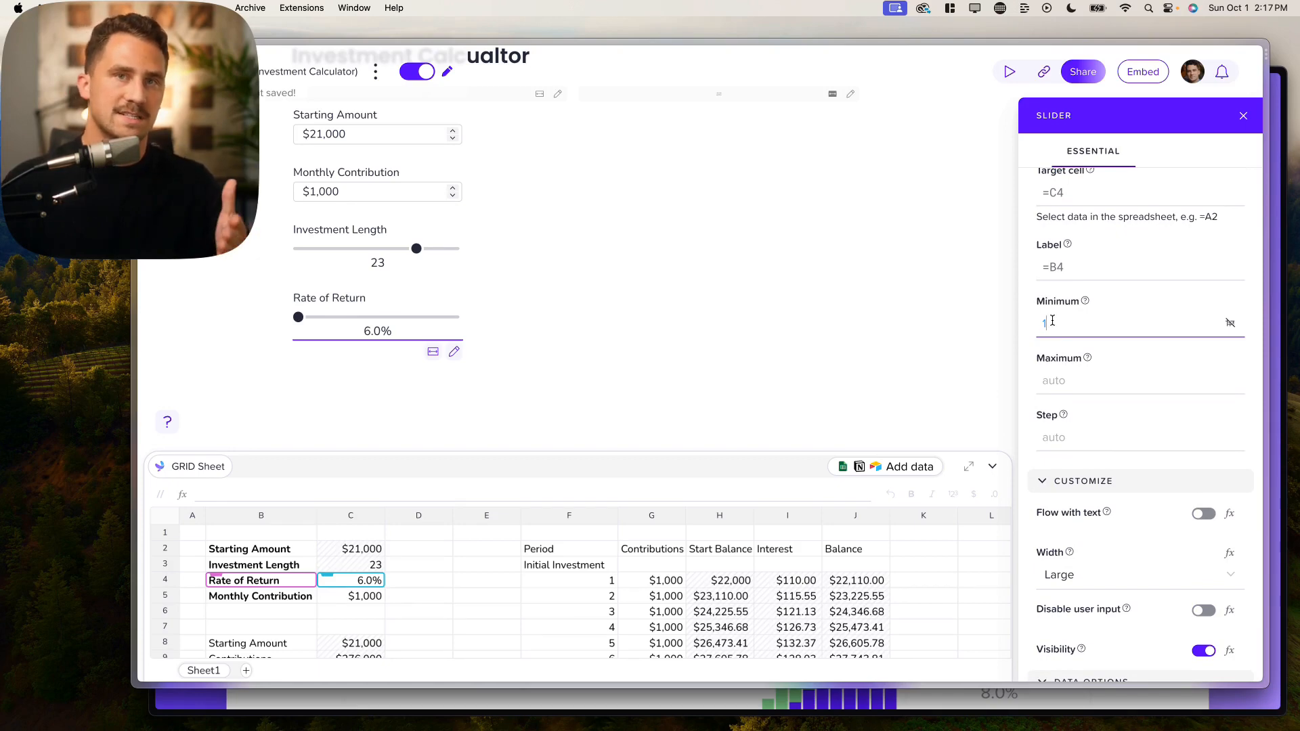
mouse_move(338, 317)
left_mouse_down()
mouse_move(339, 329)
mouse_move(302, 317)
mouse_move(315, 317)
left_mouse_up()
left_click(1057, 323)
key("BackSpace")
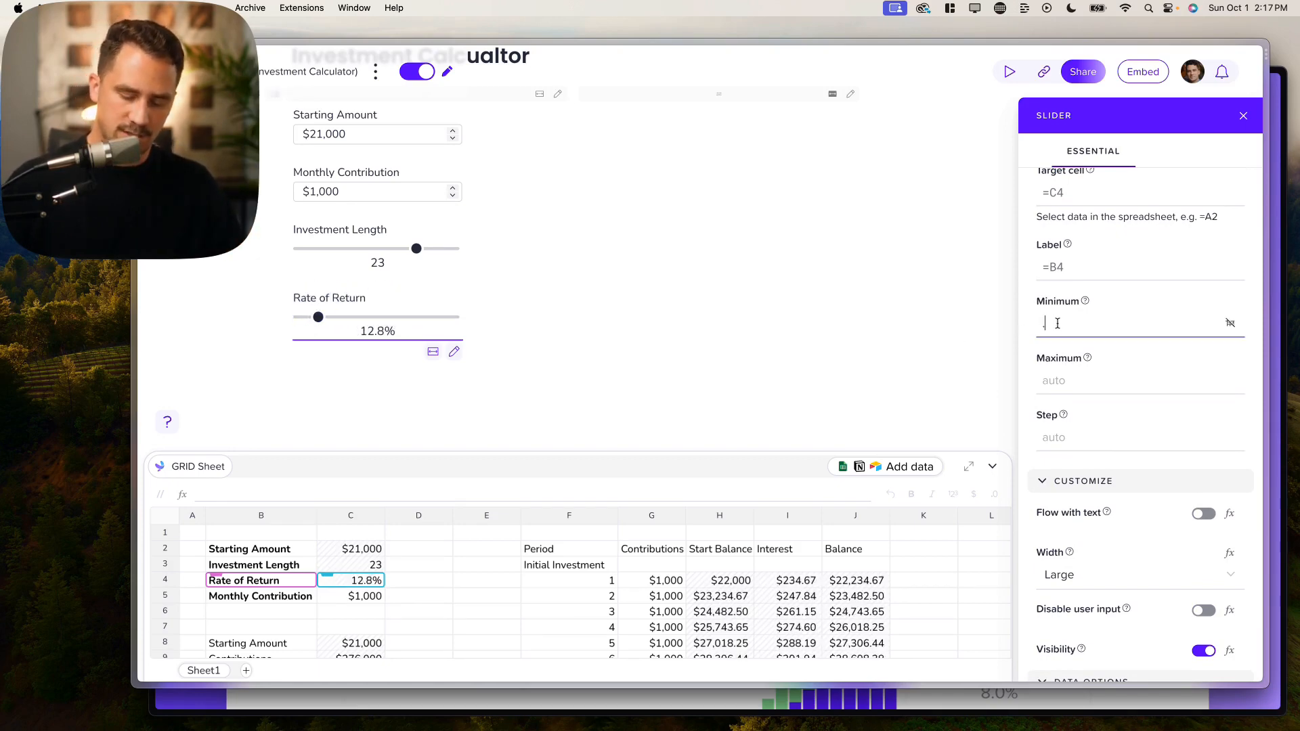
Step: Enter a new maximum for the rate slider and check it tops out near 20%
left_click(1066, 382)
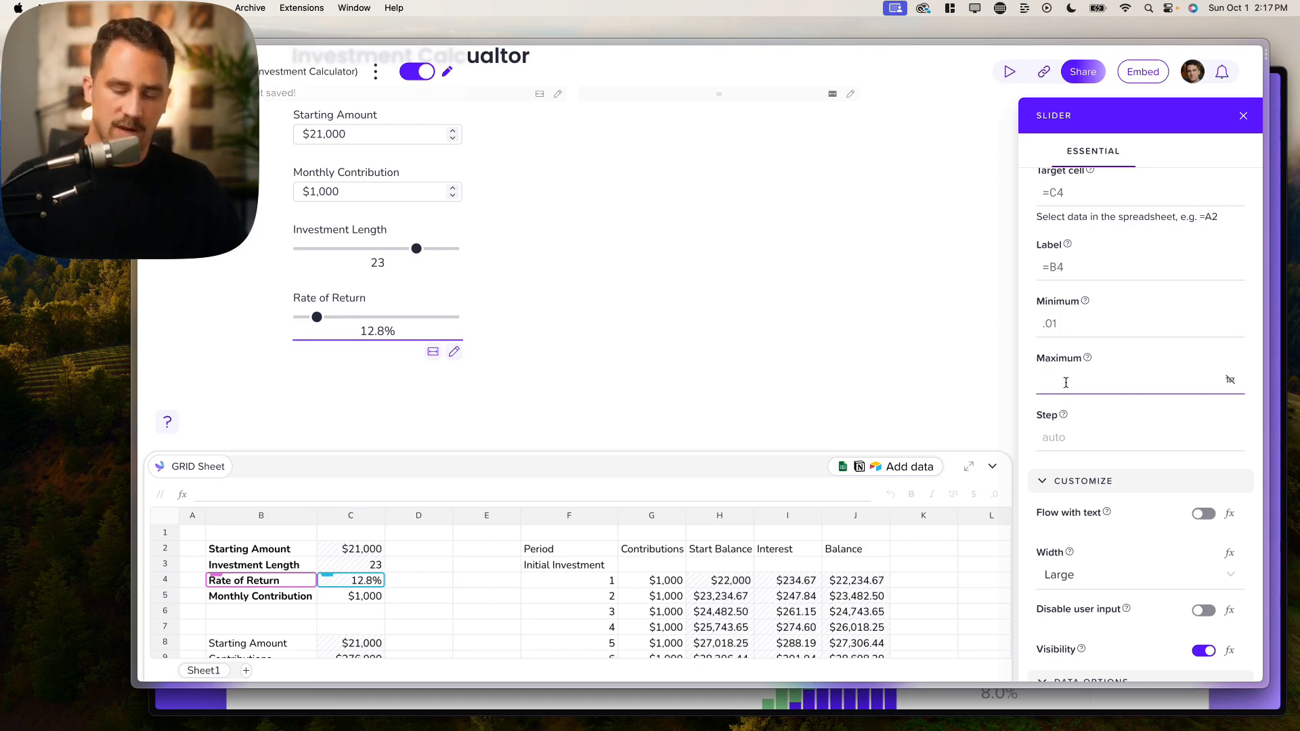
type(".0")
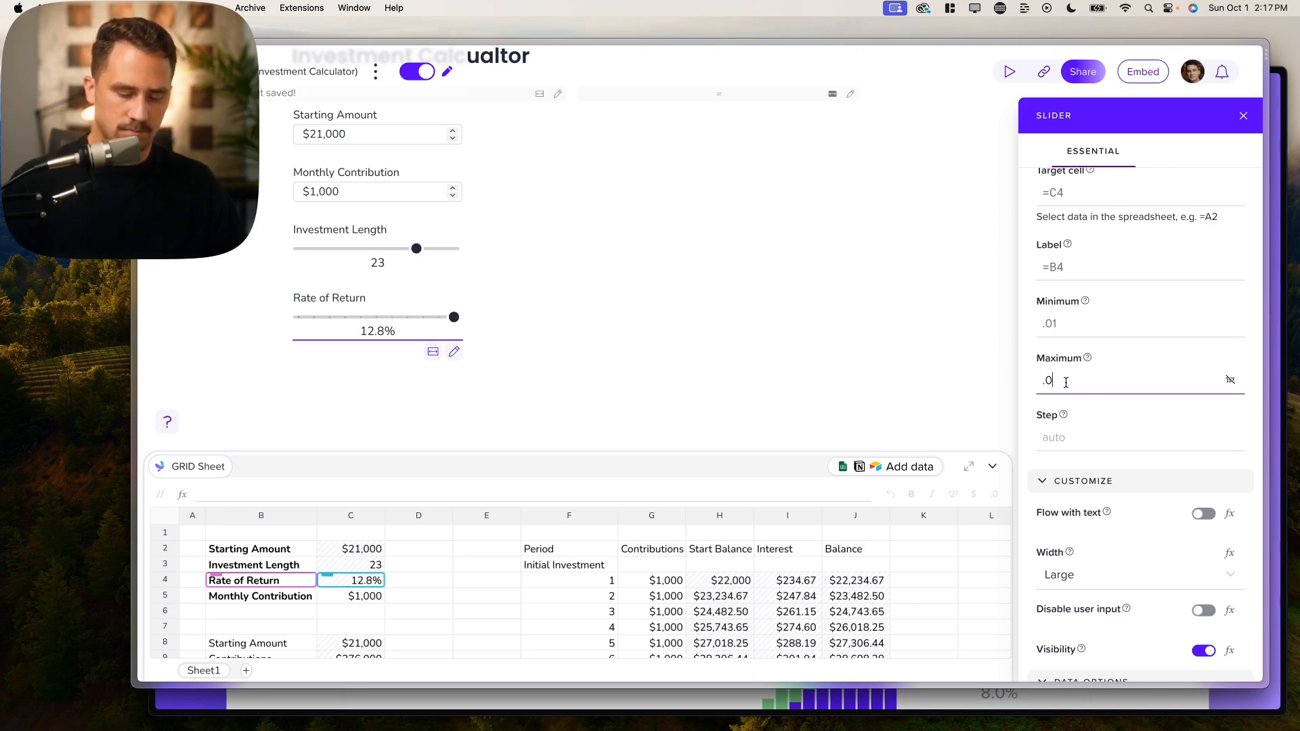
key("BackSpace")
type("2")
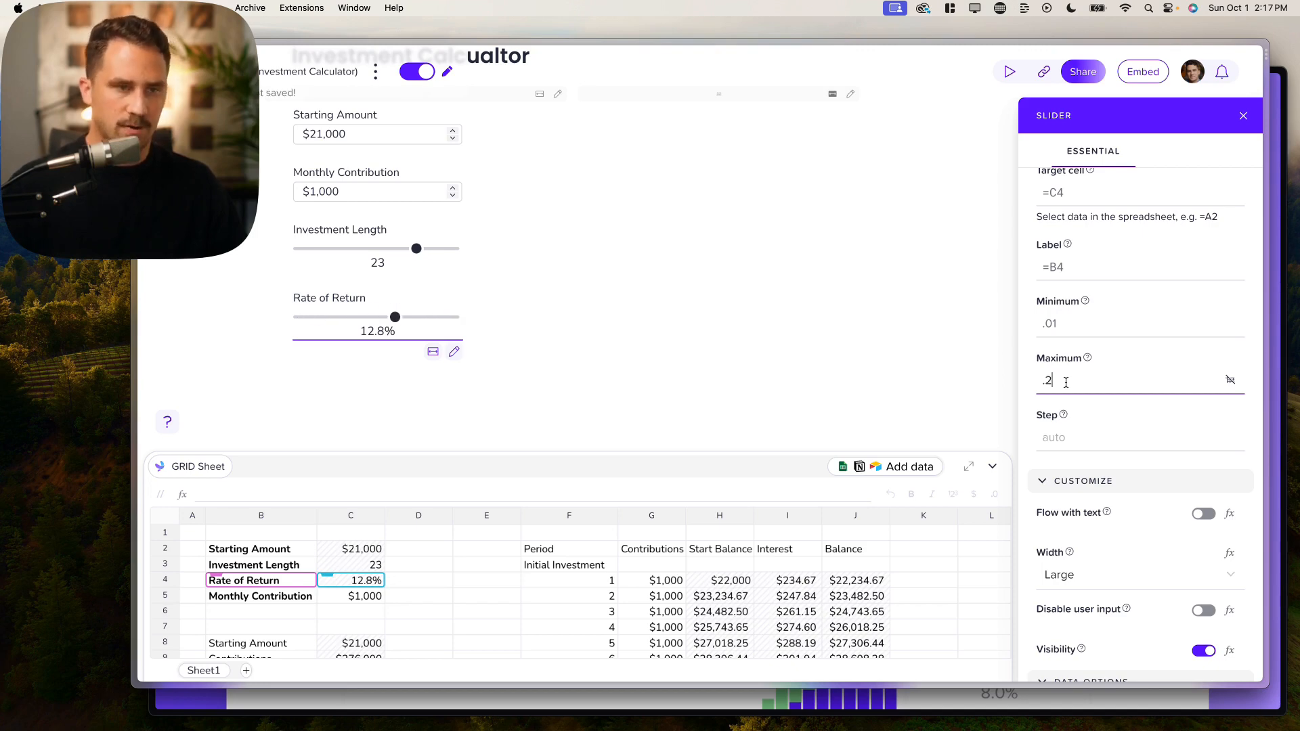
left_click_drag(399, 318, 369, 323)
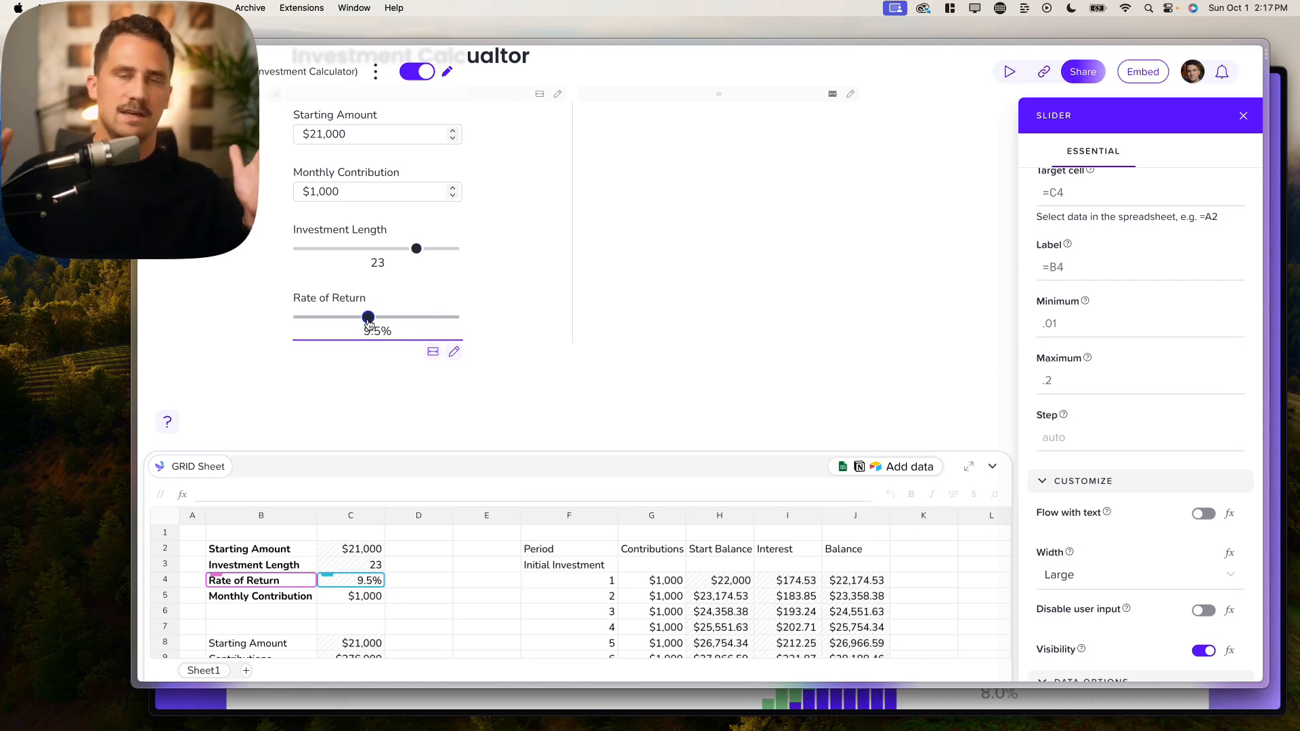
Step: Try a maximum of 1, then settle on .2 and test the slider's range
left_click(1093, 379)
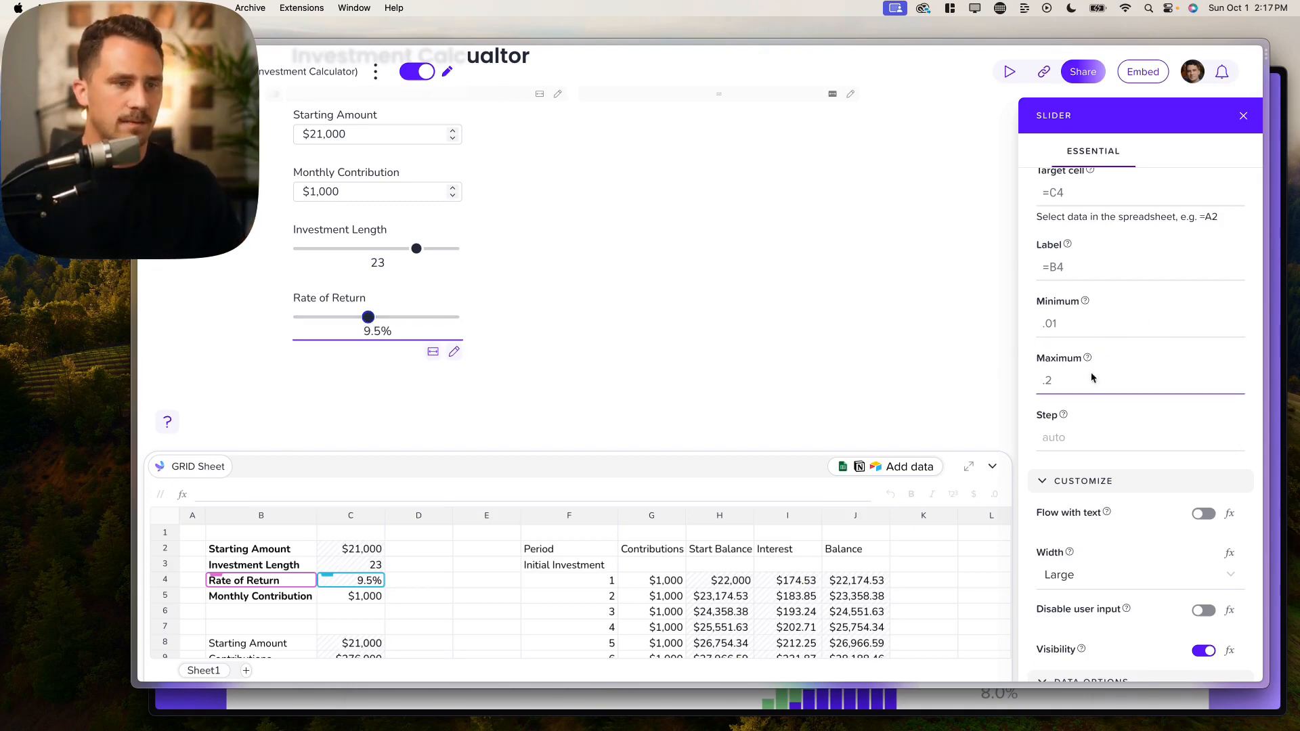
key("BackSpace")
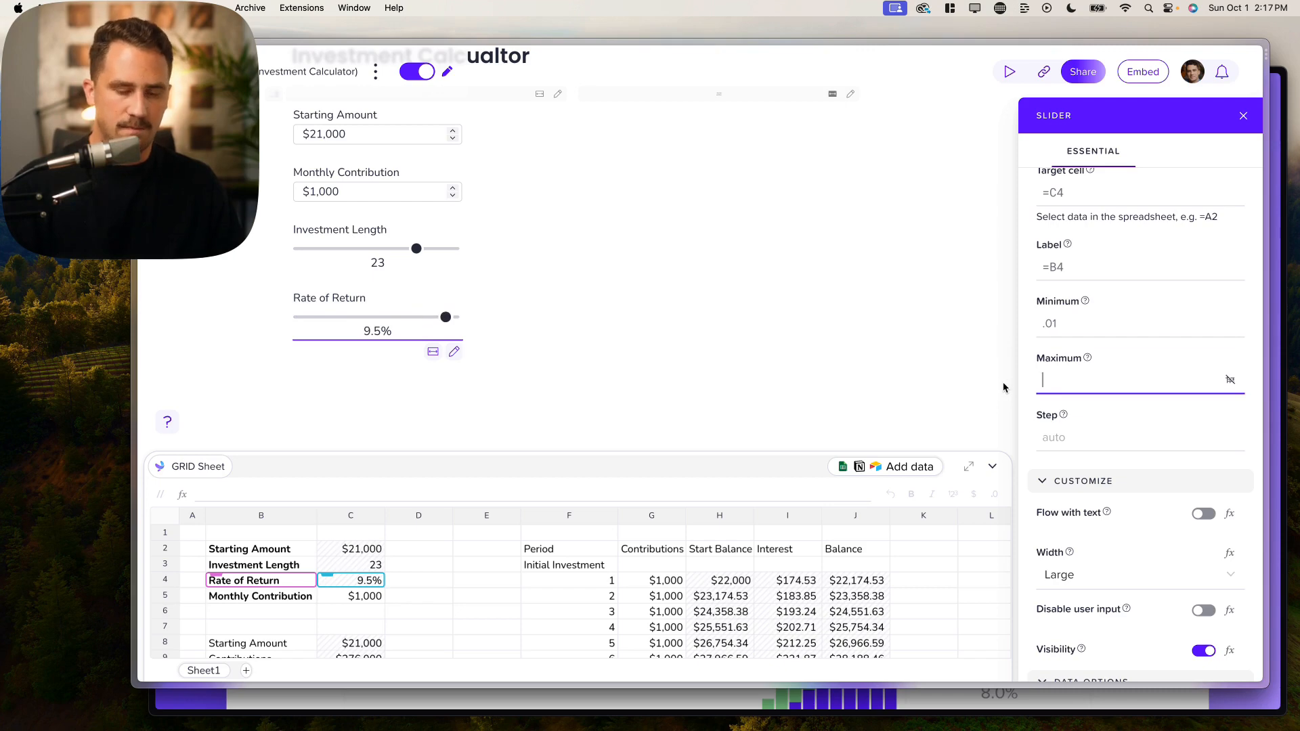
type("1")
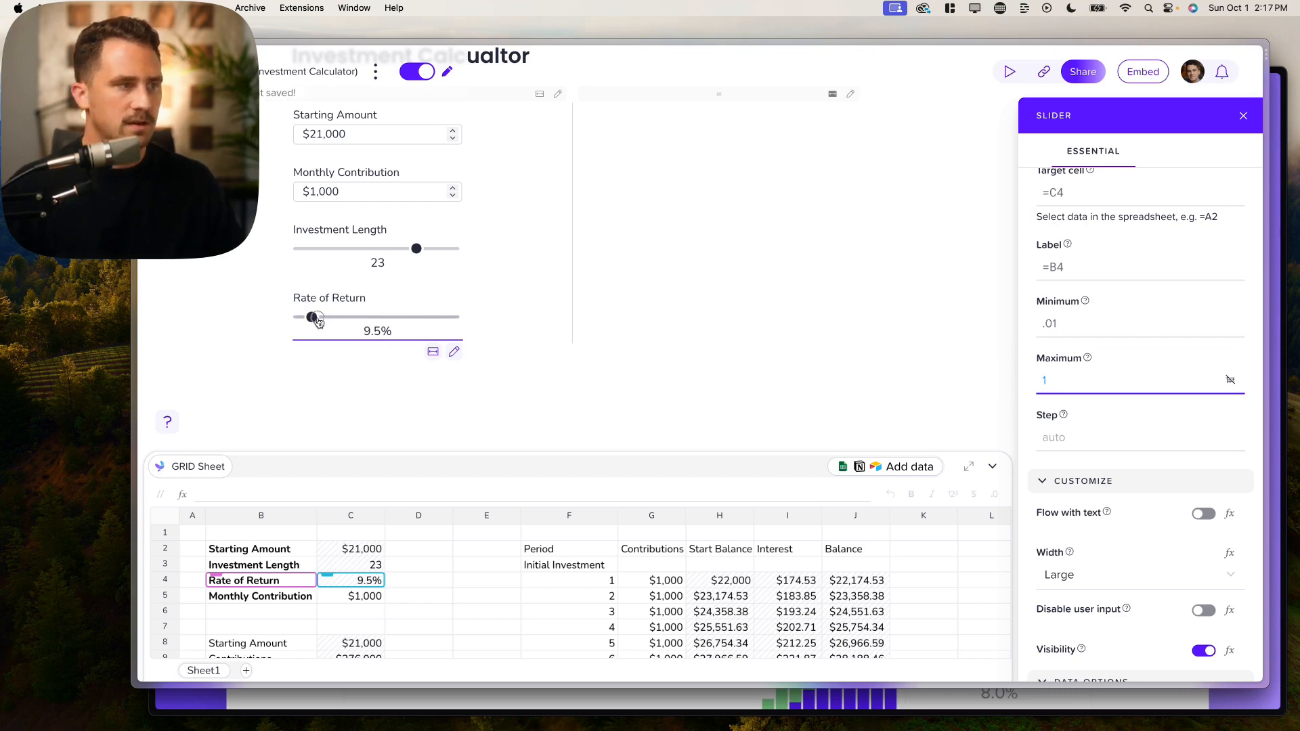
mouse_move(318, 322)
left_mouse_down()
mouse_move(339, 323)
mouse_move(307, 322)
mouse_move(450, 320)
mouse_move(339, 327)
left_mouse_up()
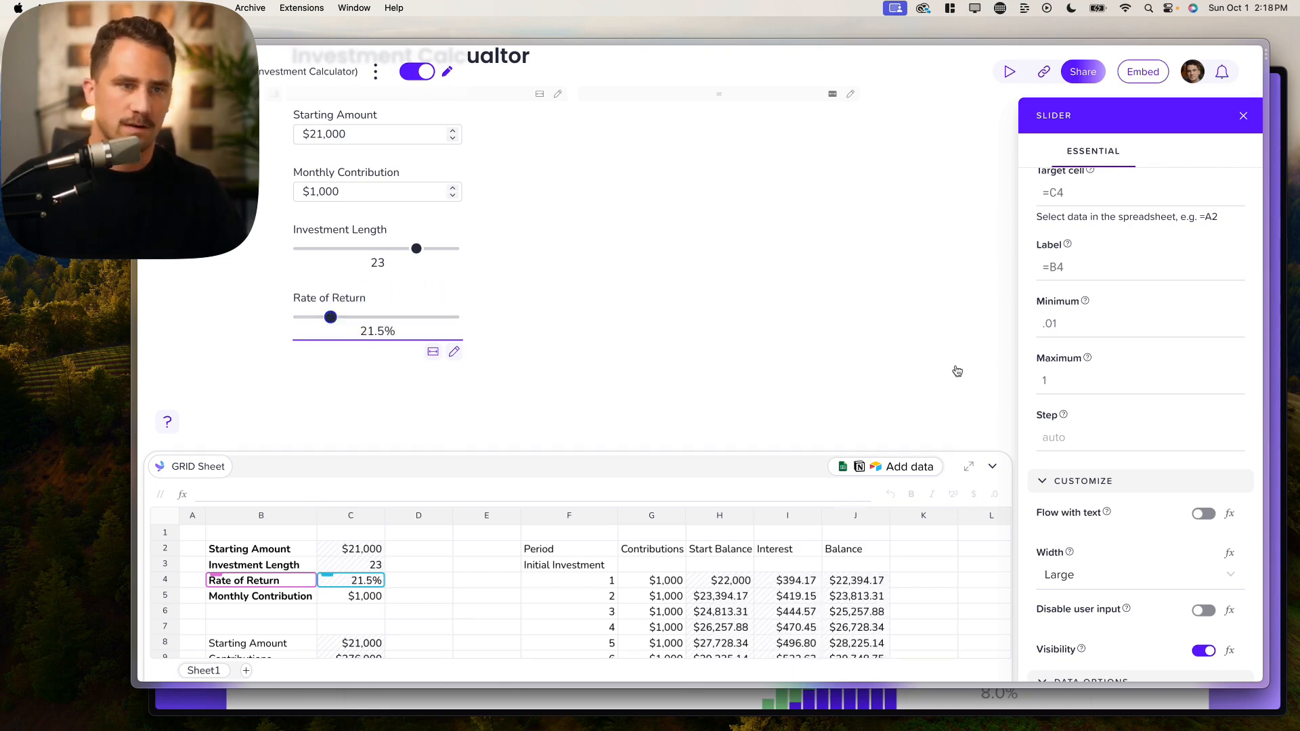
left_click(1074, 381)
type(".2")
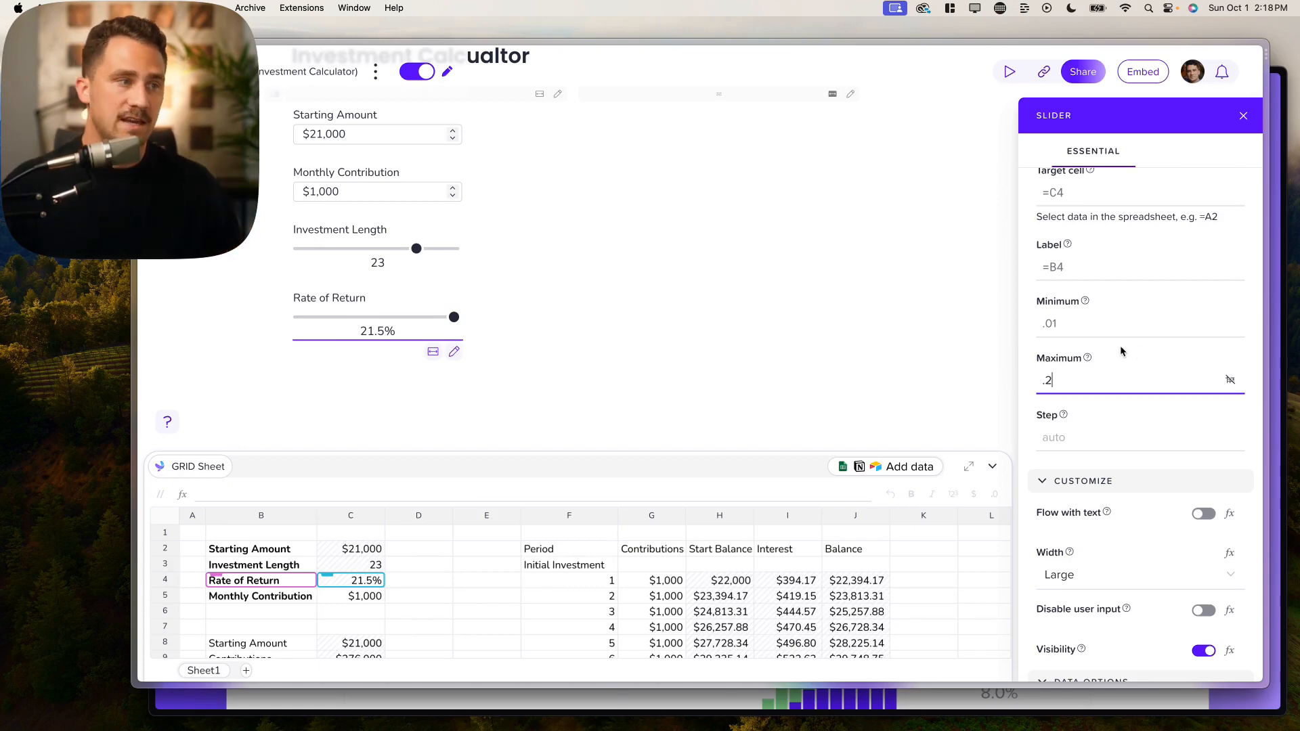
mouse_move(352, 320)
left_mouse_down()
mouse_move(327, 318)
mouse_move(417, 319)
mouse_move(376, 317)
left_mouse_up()
Step: Set the Rate of Return slider's step to .005, testing how finely the rate changes
left_click(1055, 433)
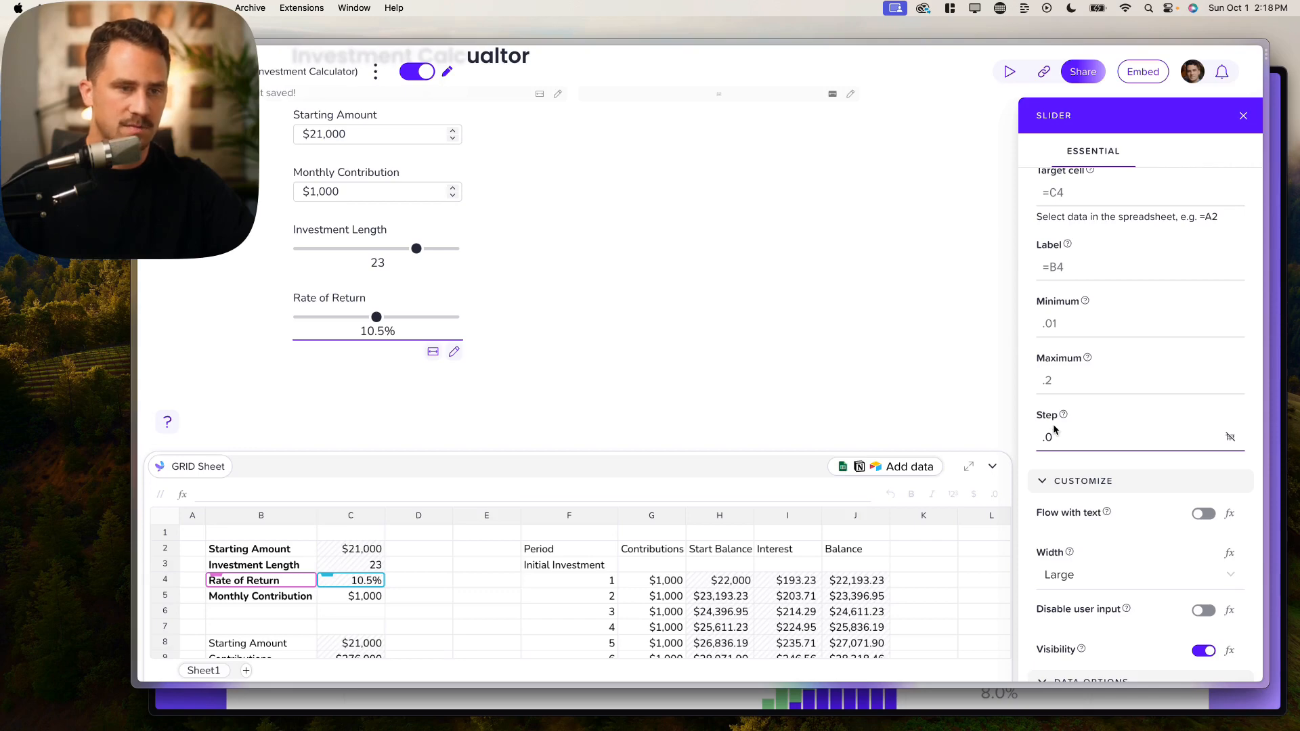
mouse_move(377, 317)
left_mouse_down()
mouse_move(393, 318)
mouse_move(368, 318)
left_mouse_up()
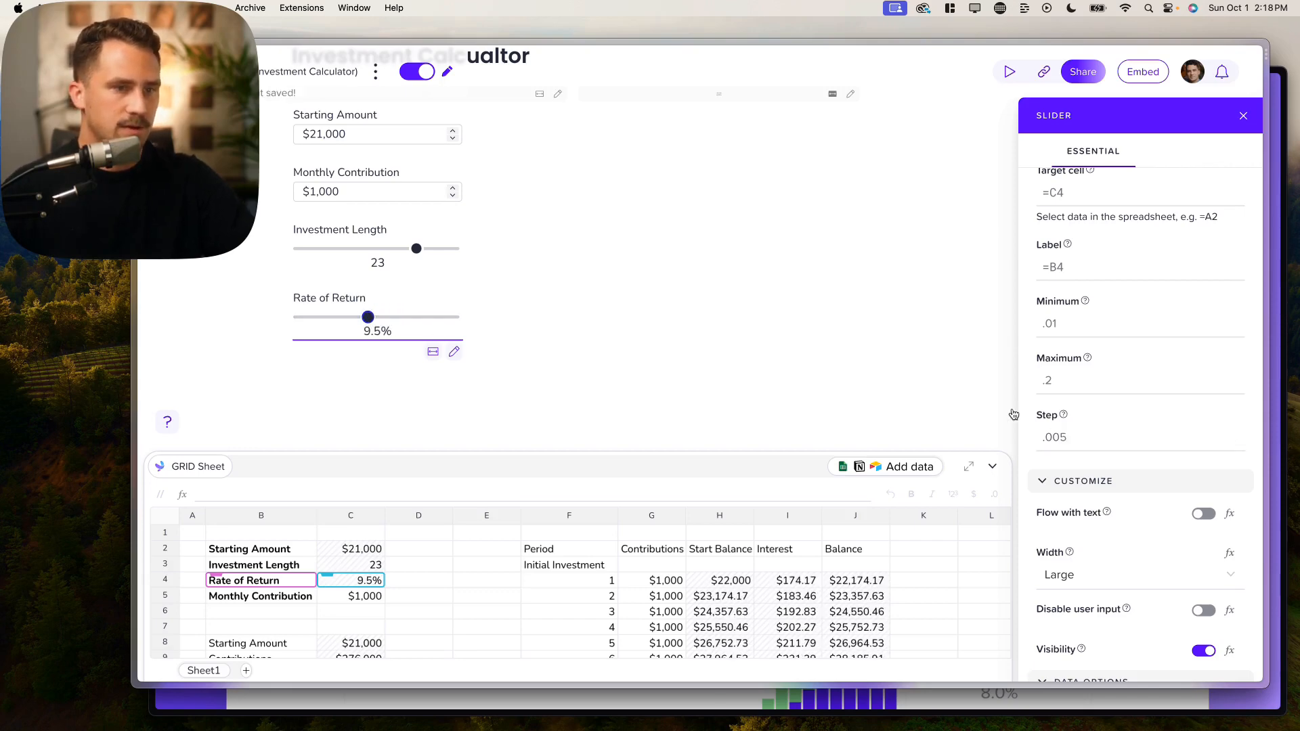
left_click(1056, 438)
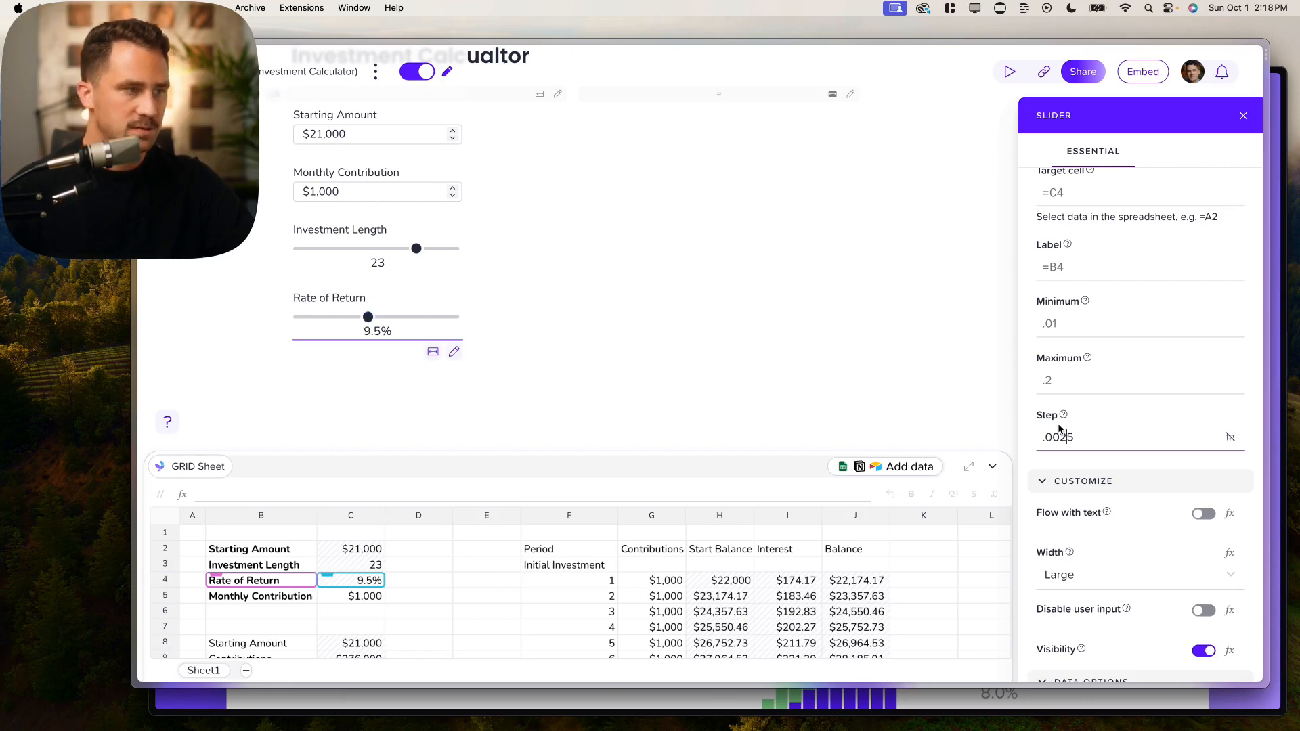
left_click_drag(372, 319, 378, 318)
left_click(1076, 439)
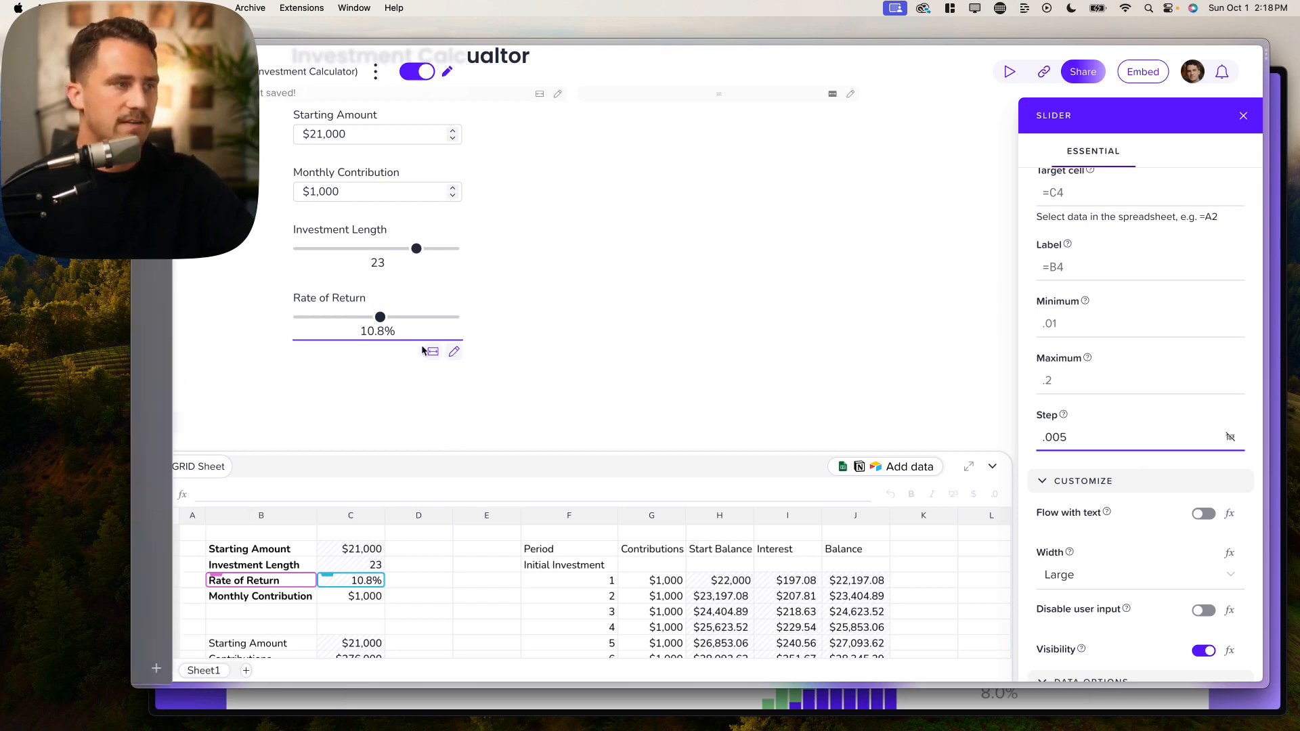
mouse_move(347, 318)
left_mouse_down()
mouse_move(288, 319)
mouse_move(477, 318)
mouse_move(339, 325)
left_mouse_up()
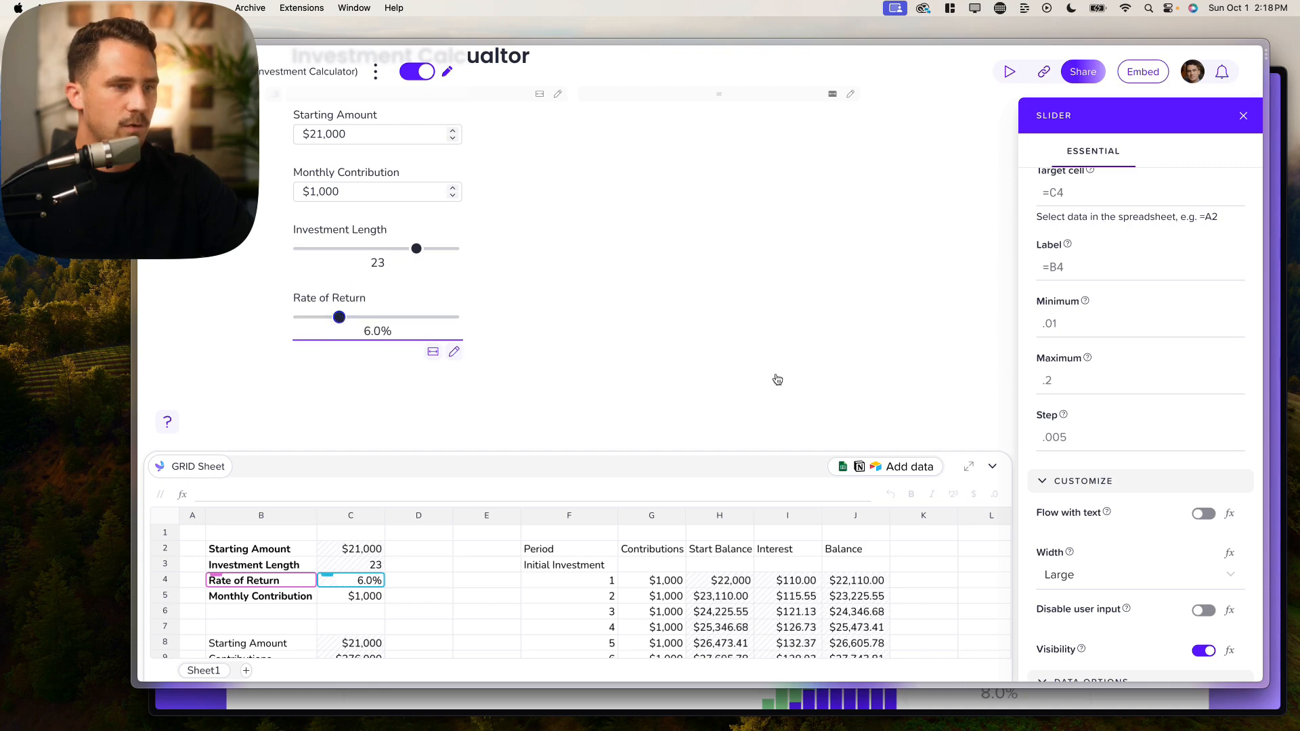
Step: Cap the slider's maximum at .15, test it, and close the settings panel
left_click(1055, 380)
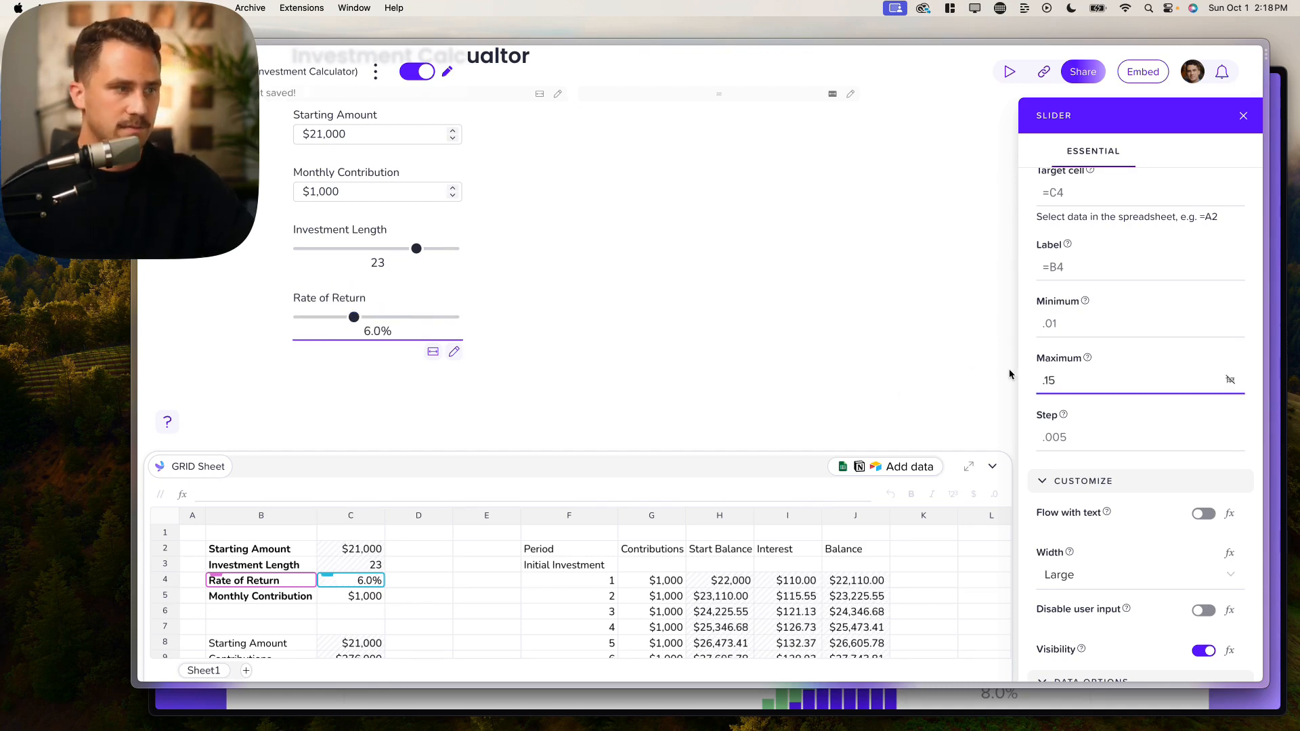
left_click_drag(438, 317, 381, 316)
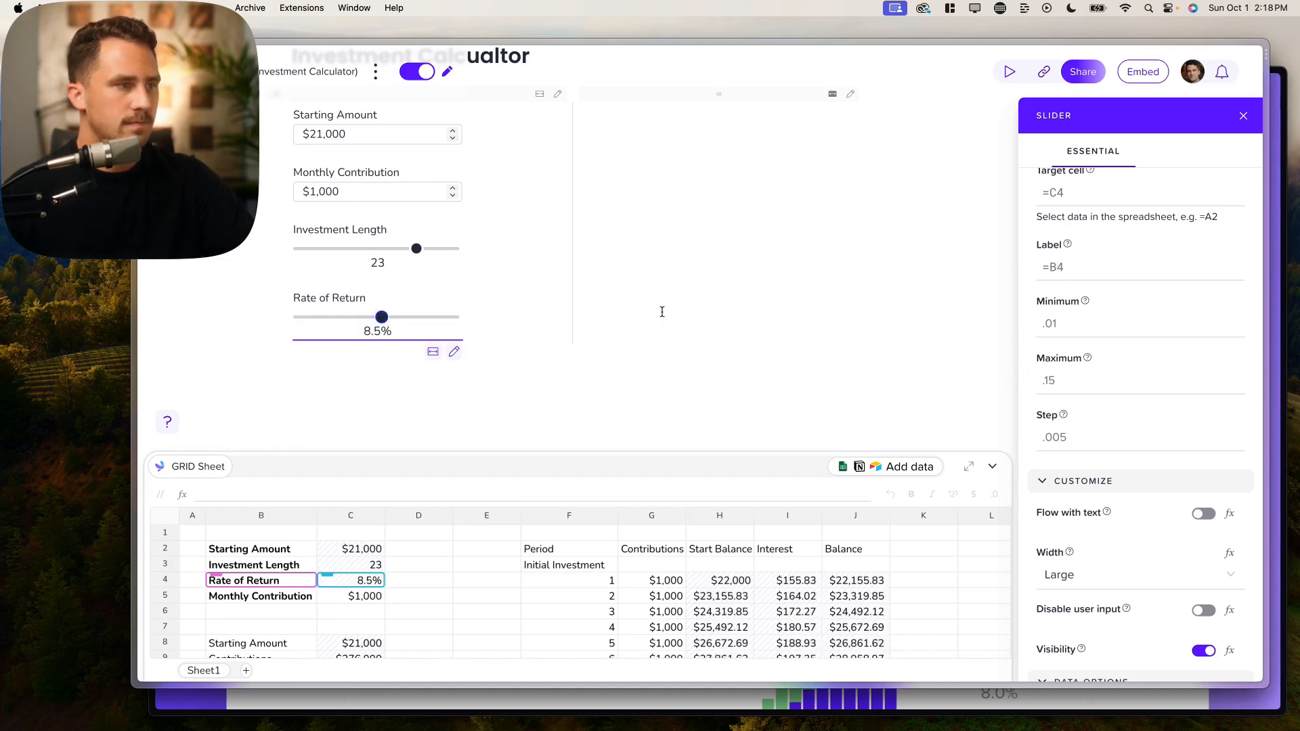
scroll(662, 311, "up", 2)
left_click(604, 252)
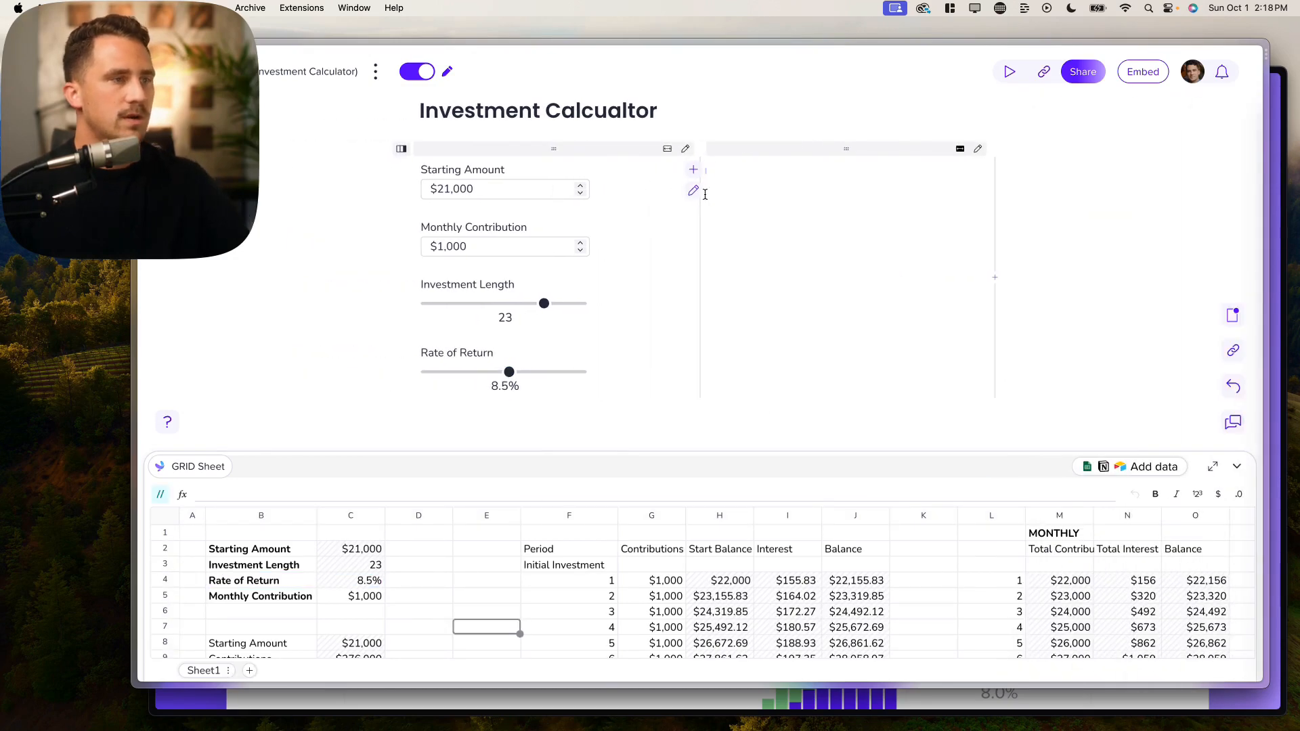
Step: Insert a table in the right column with data C8:C11 and row headers B8:B11
type("/tab")
left_click(788, 224)
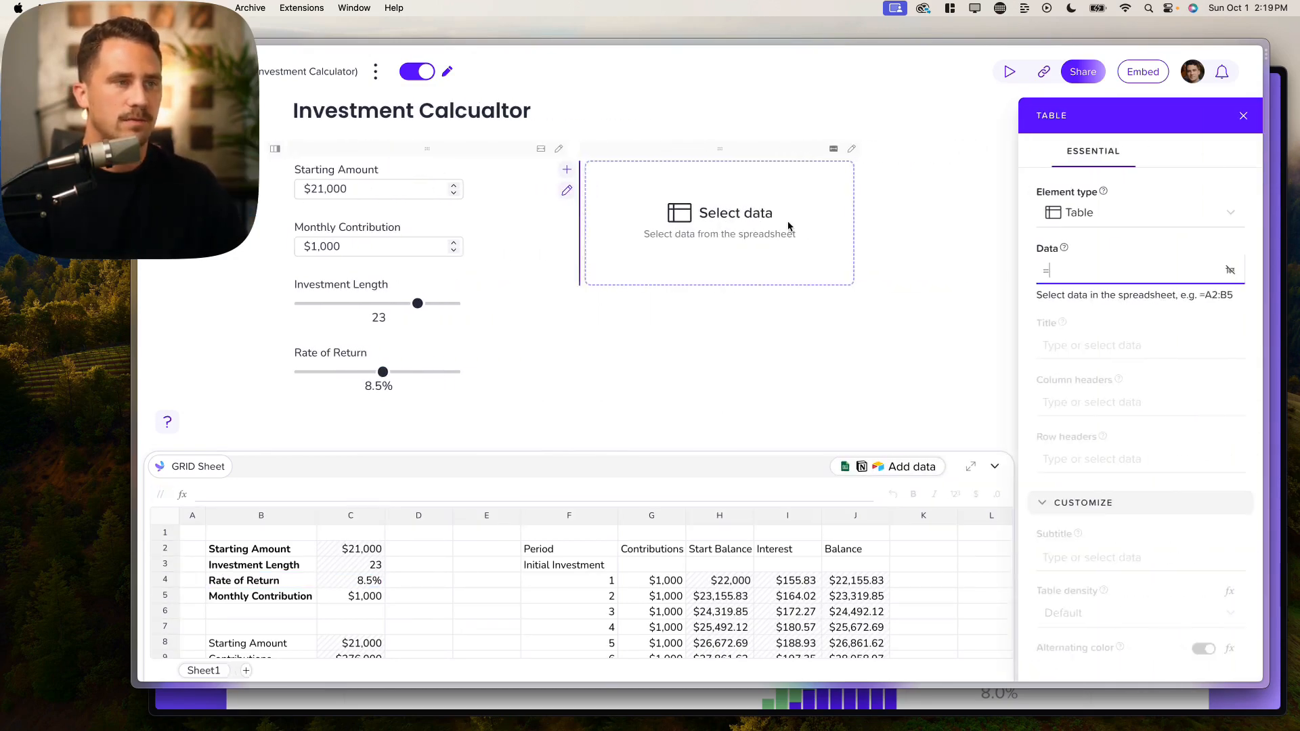
scroll(611, 576, "down", 3)
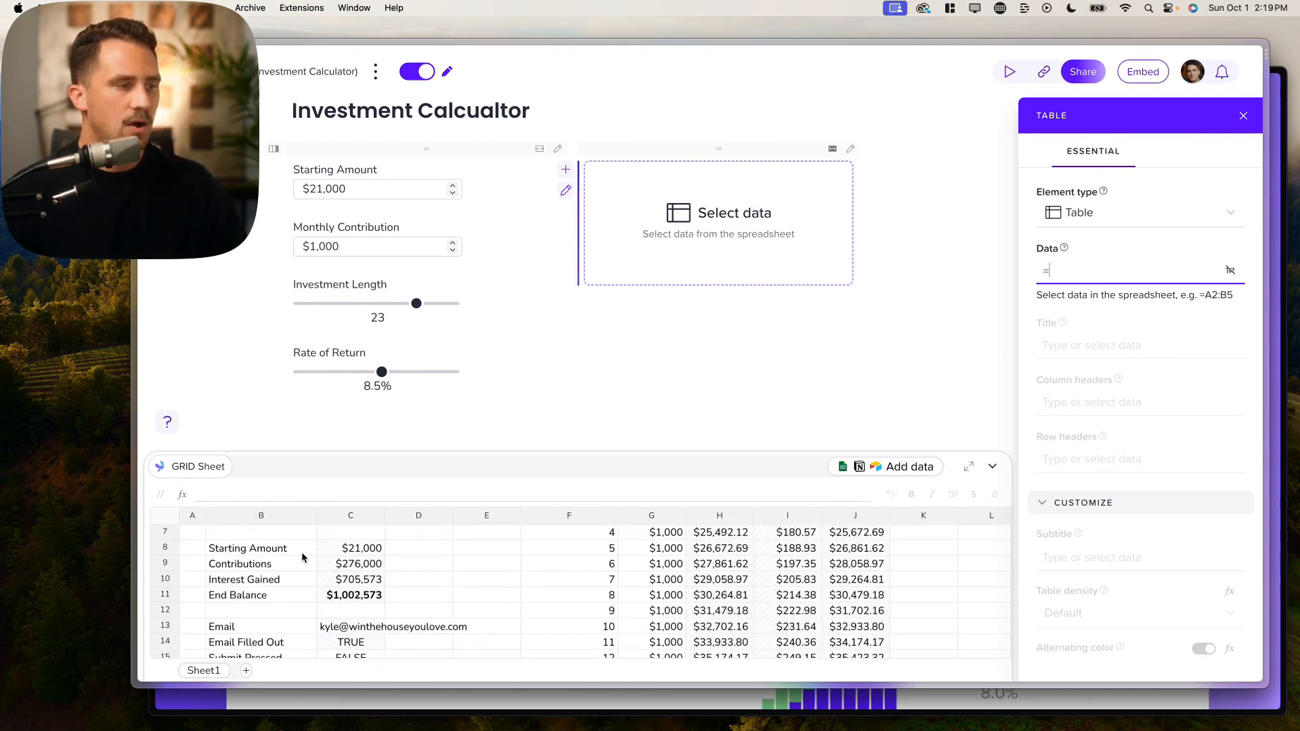
left_click(355, 550)
left_click_drag(355, 549, 358, 597)
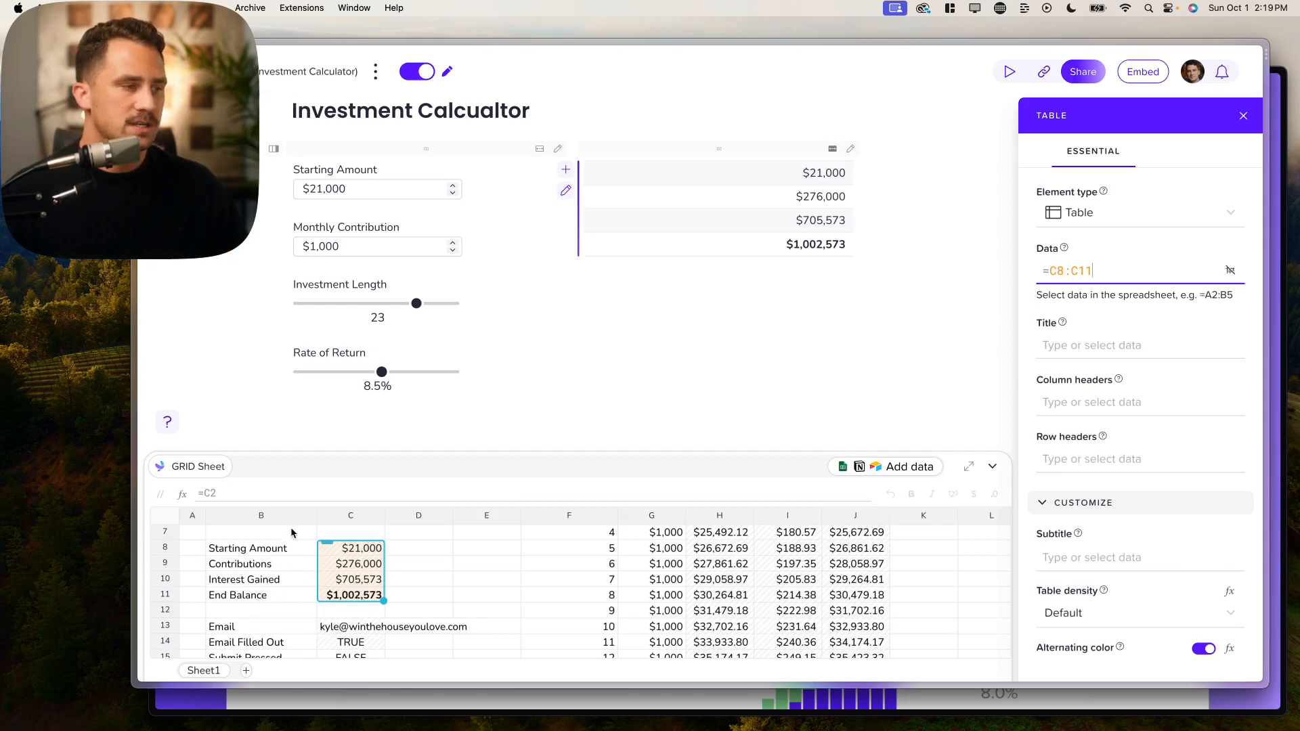
left_click(1073, 455)
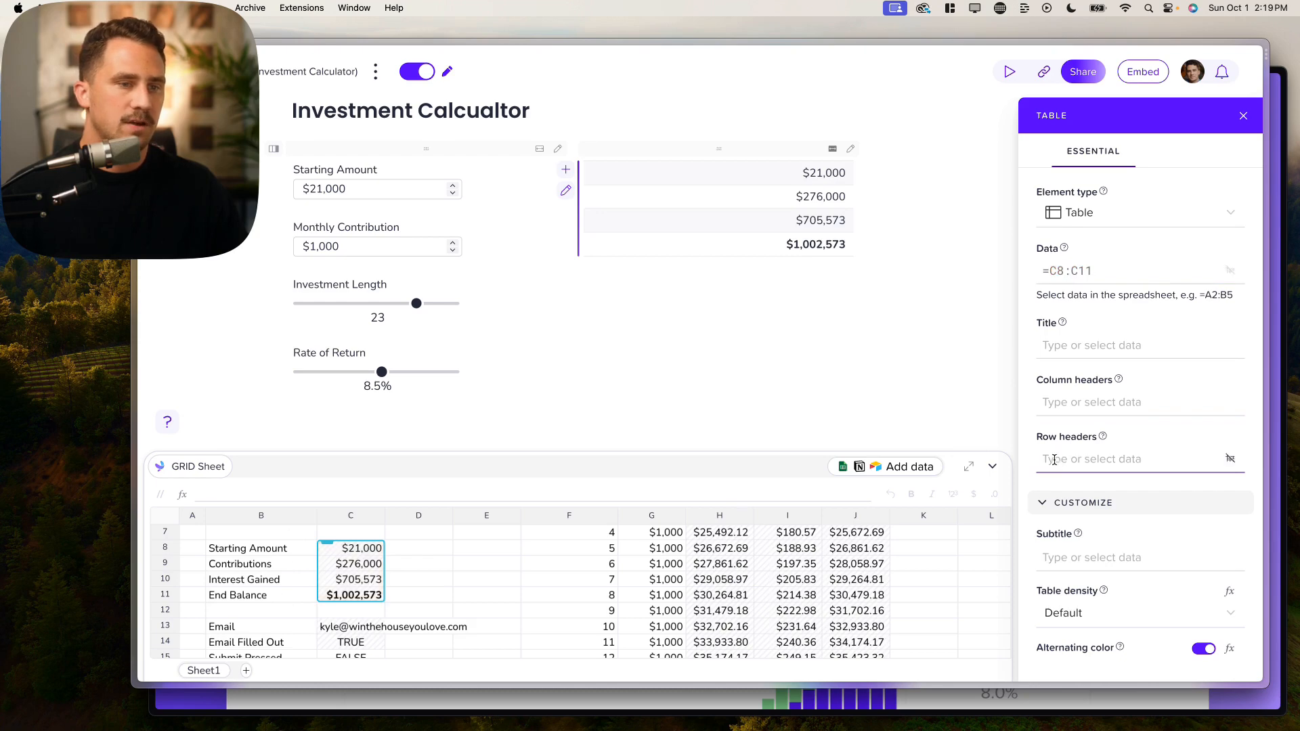
left_click_drag(274, 546, 285, 599)
Step: Try B8:C11 as the table data and leave the row headers empty
left_click(1154, 276)
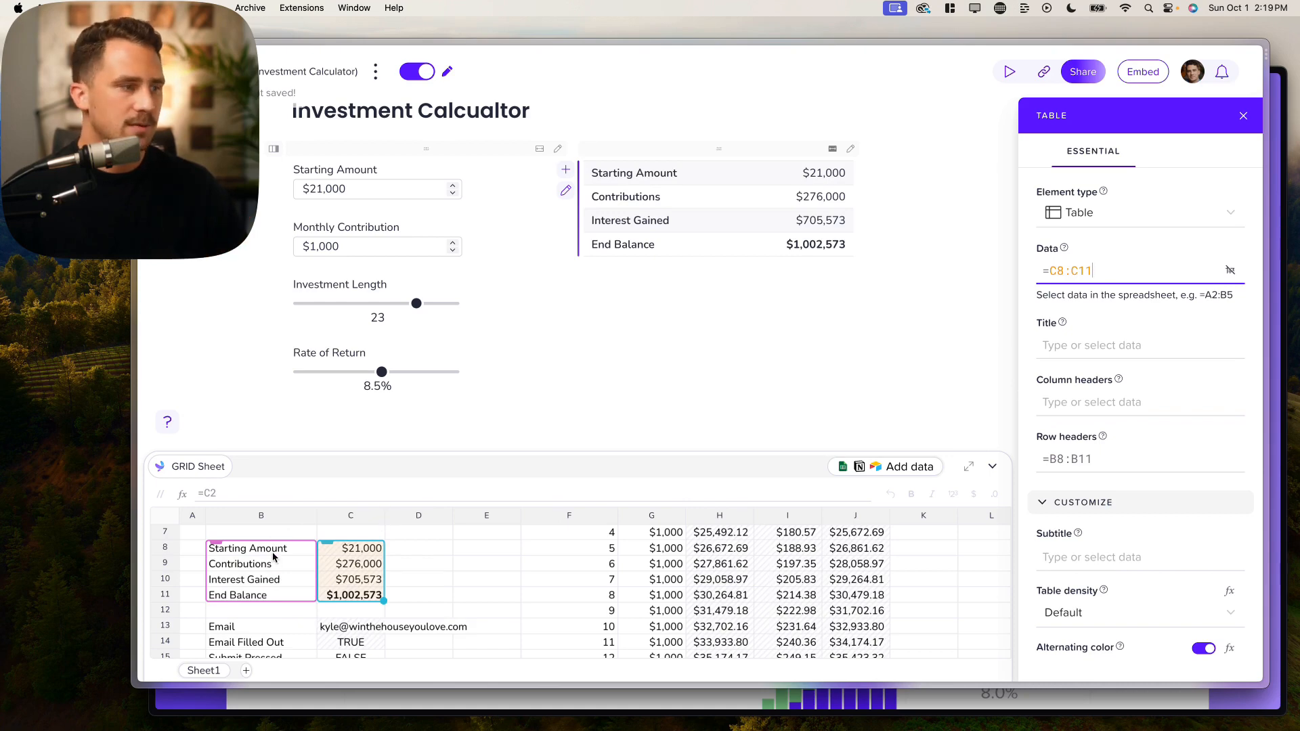
left_click_drag(273, 552, 350, 599)
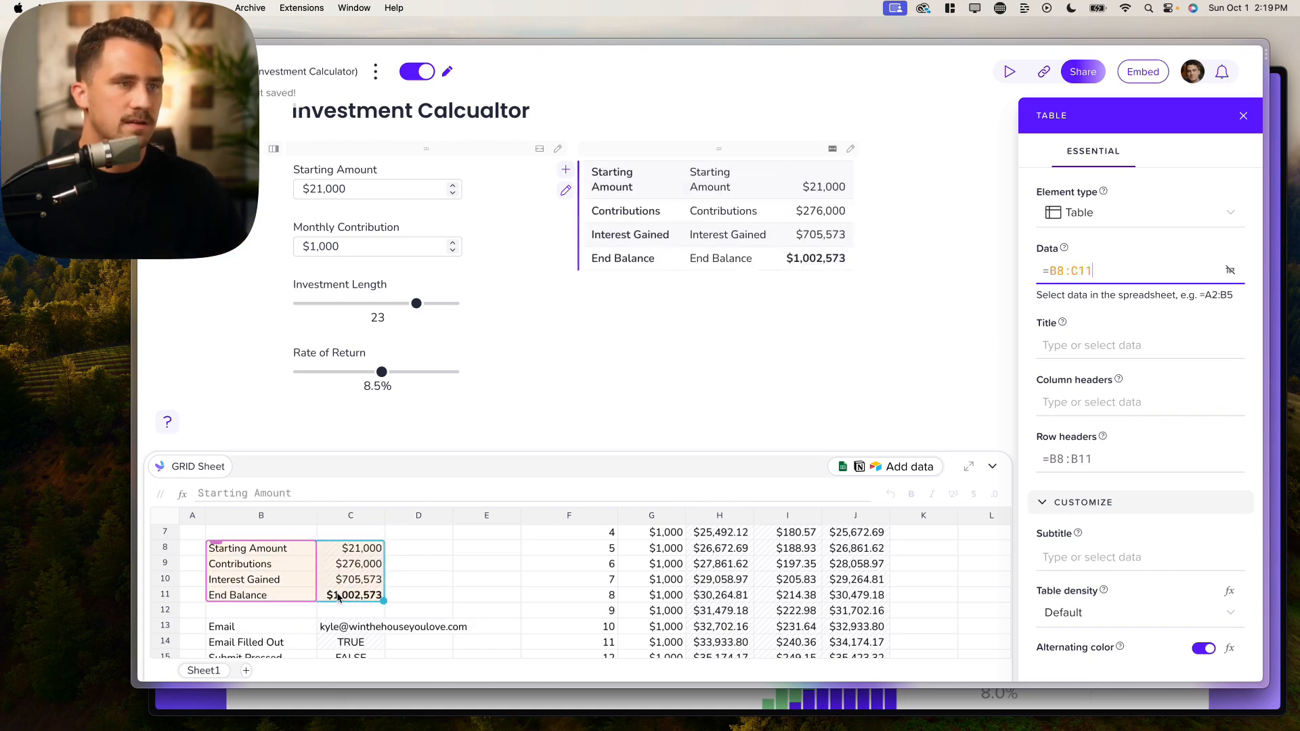
left_click(1108, 453)
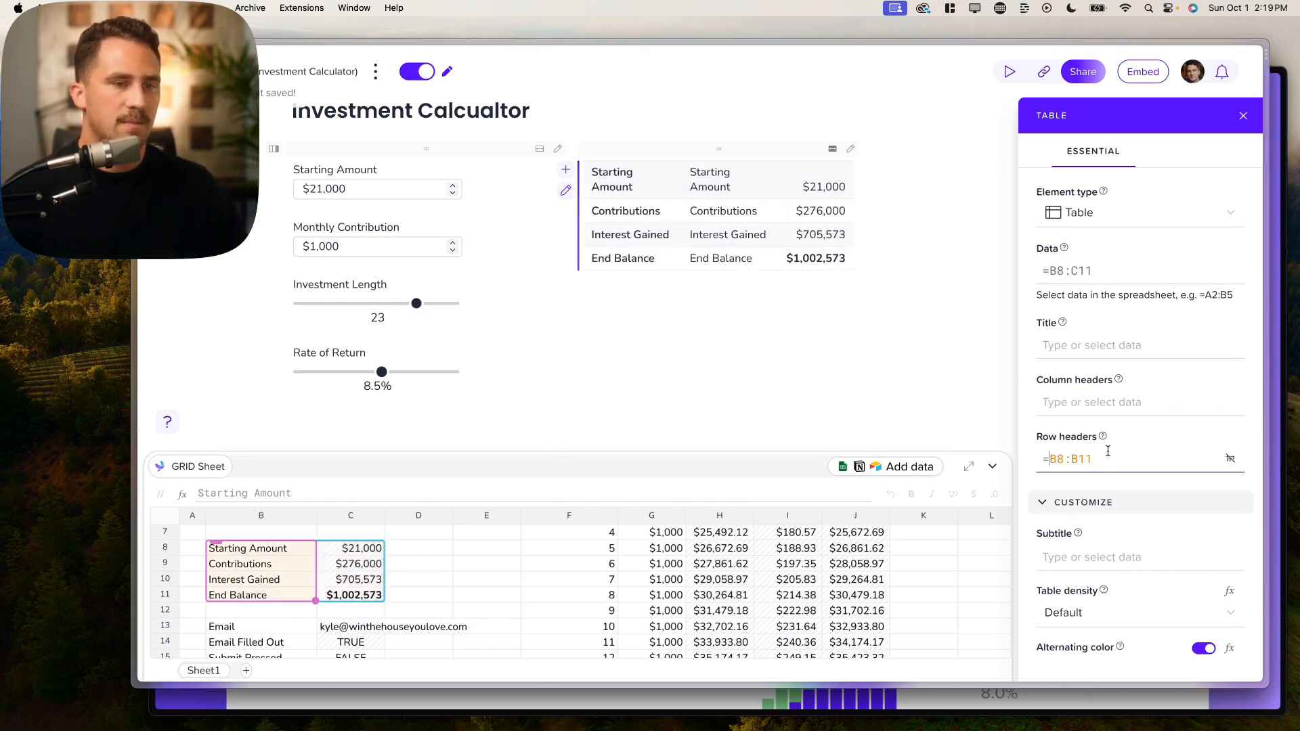
type("=")
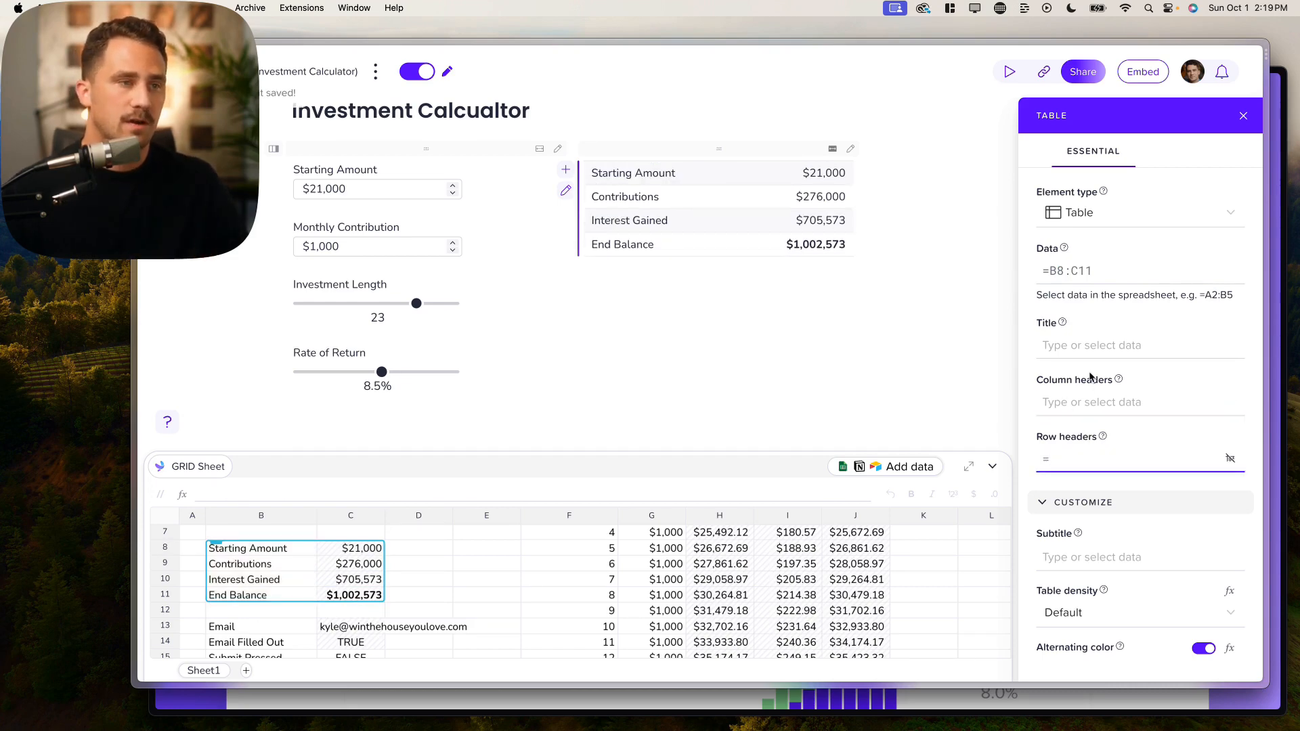
left_click(1093, 344)
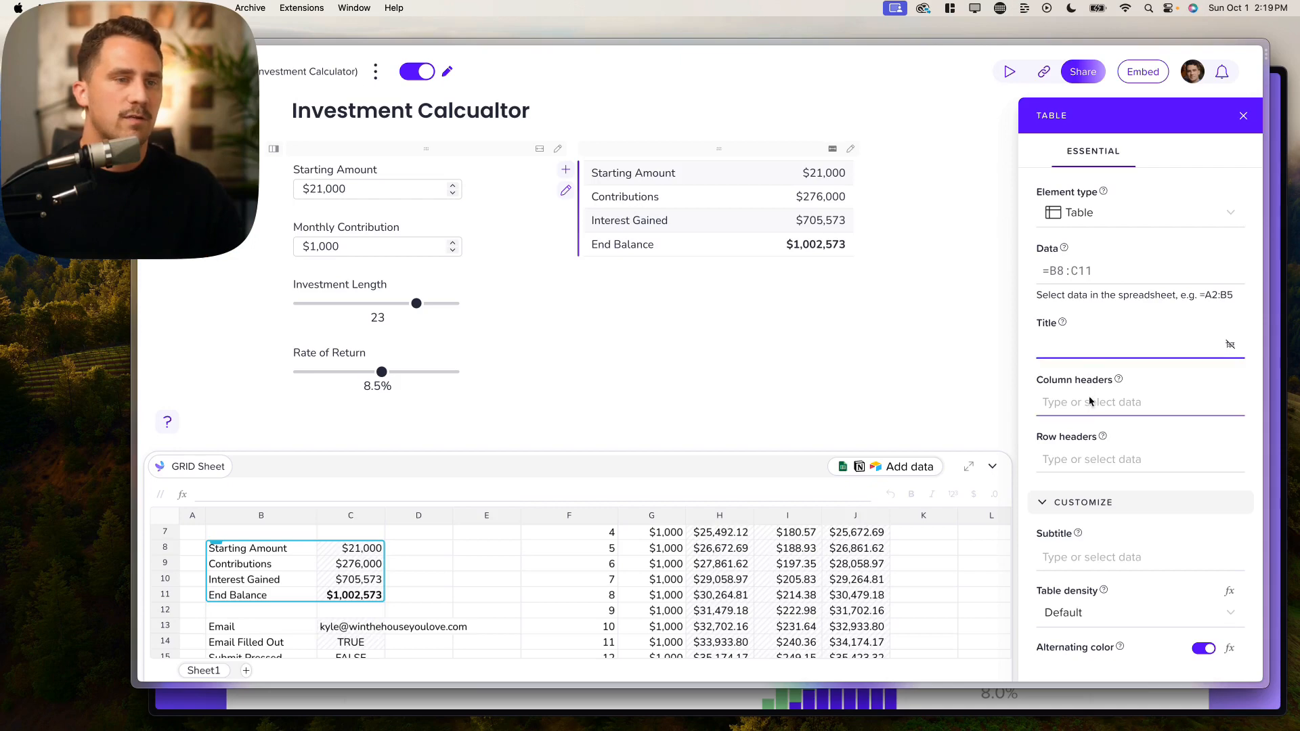
Step: Restore table data to C8:C11 and row headers to B8:B11, leaving column headers empty
left_click(1086, 282)
type("=")
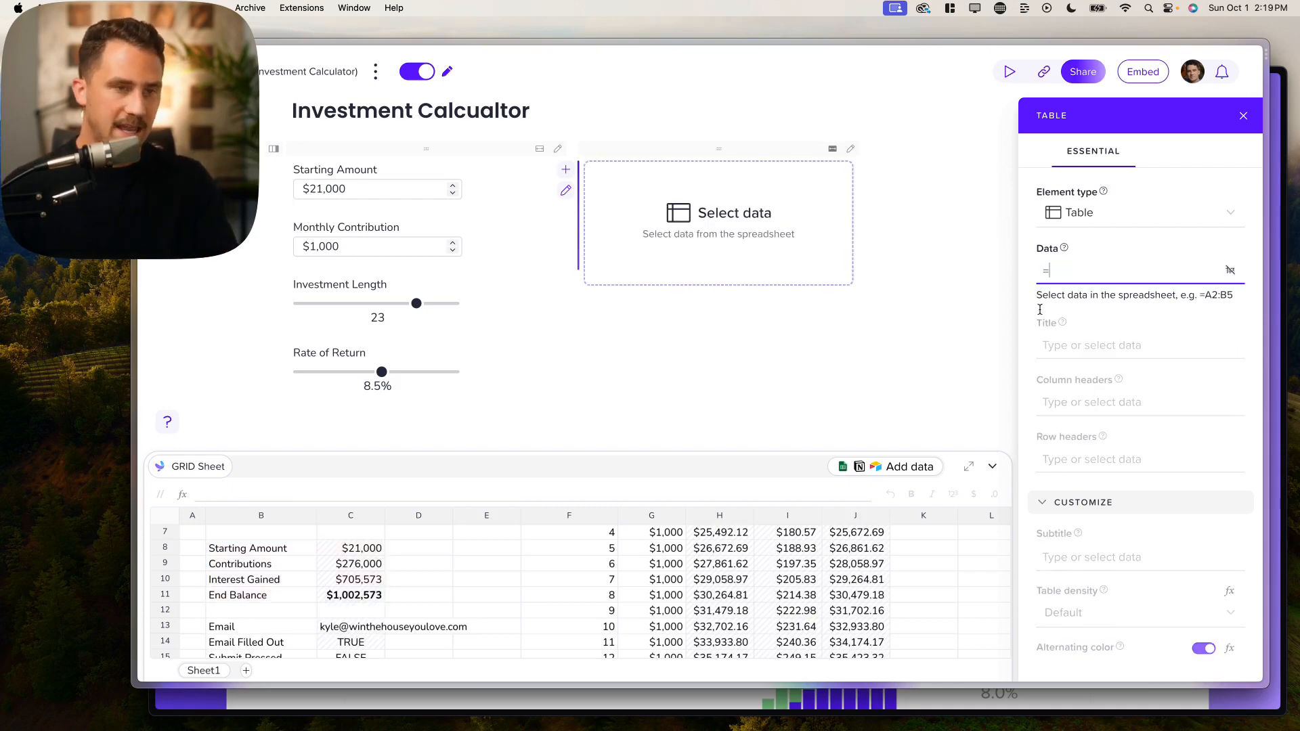
left_click_drag(365, 548, 336, 597)
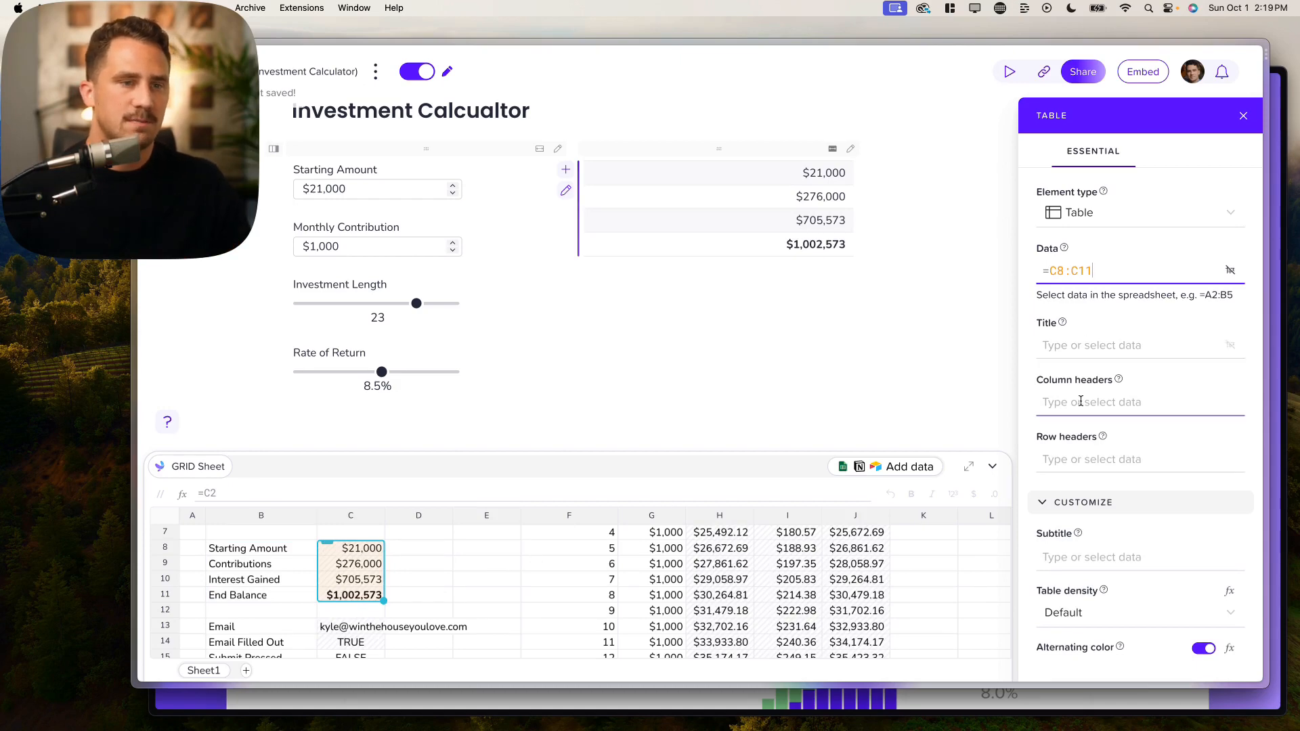
left_click(1123, 459)
type("=")
left_click_drag(280, 552, 290, 599)
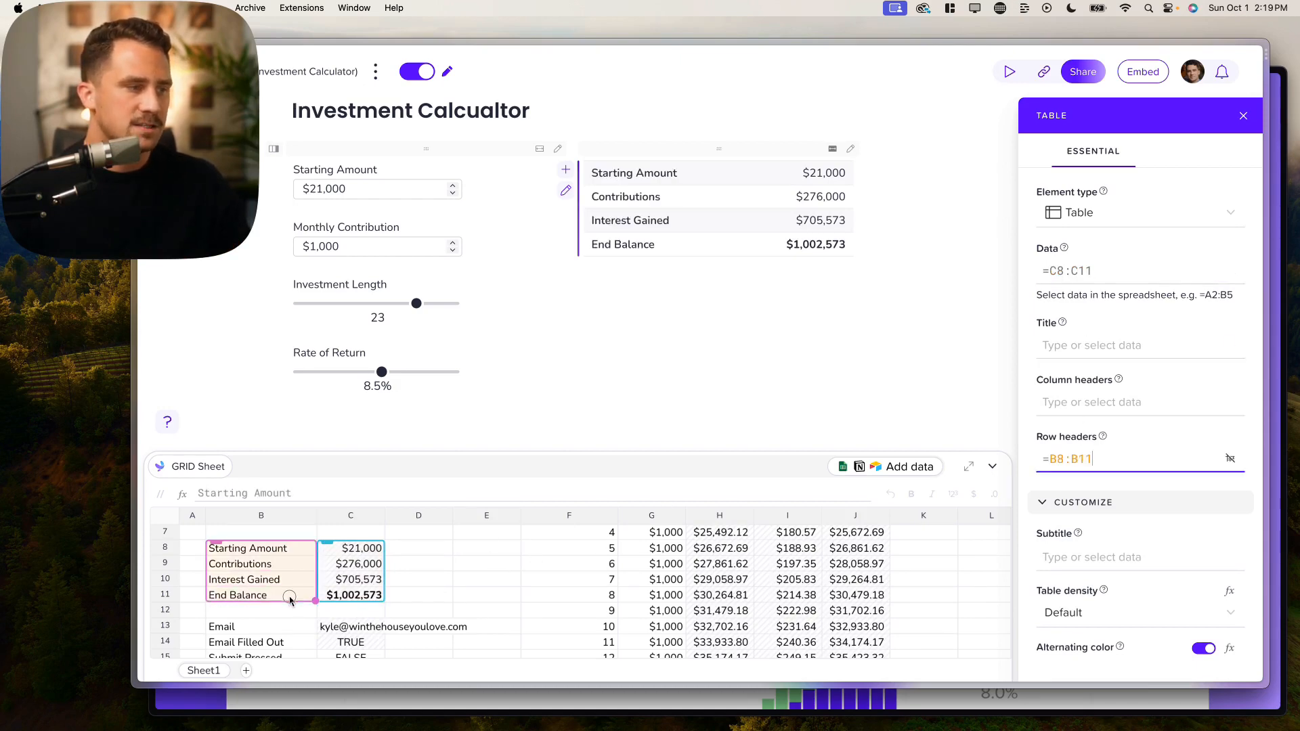
scroll(297, 594, "up", 1)
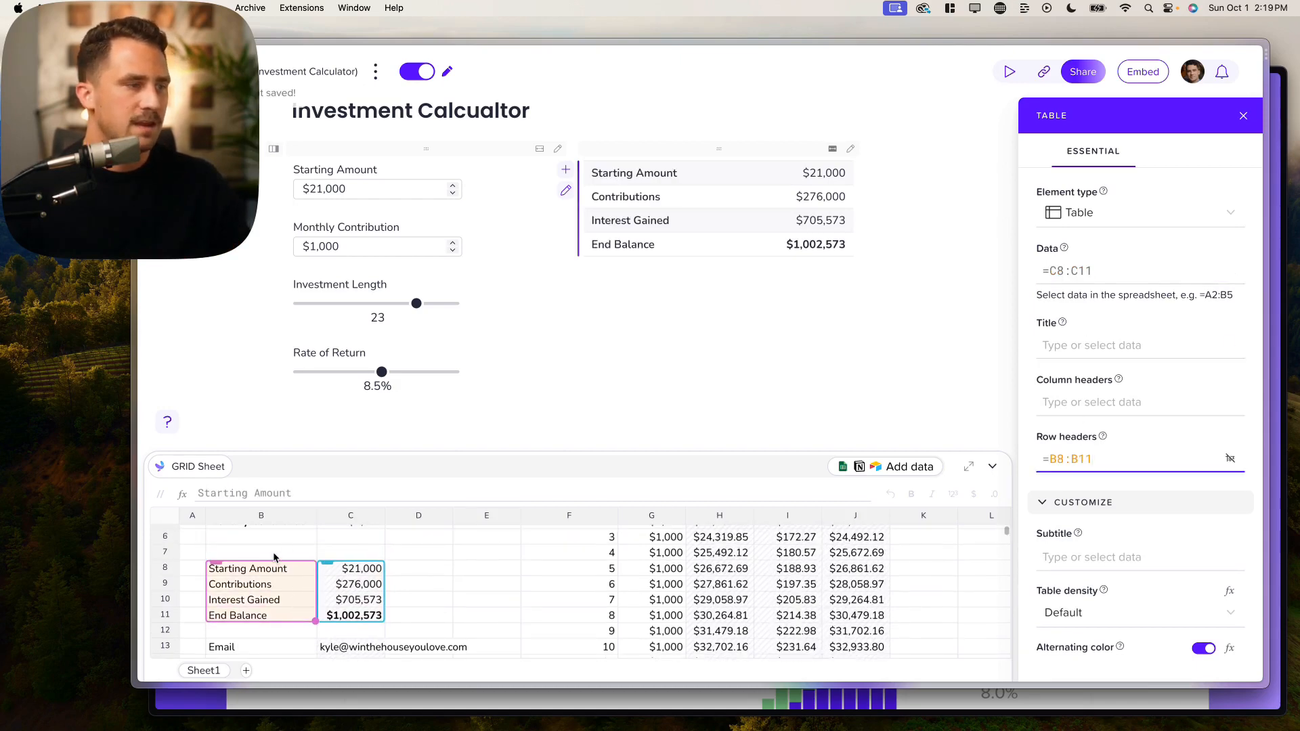
left_click(1101, 407)
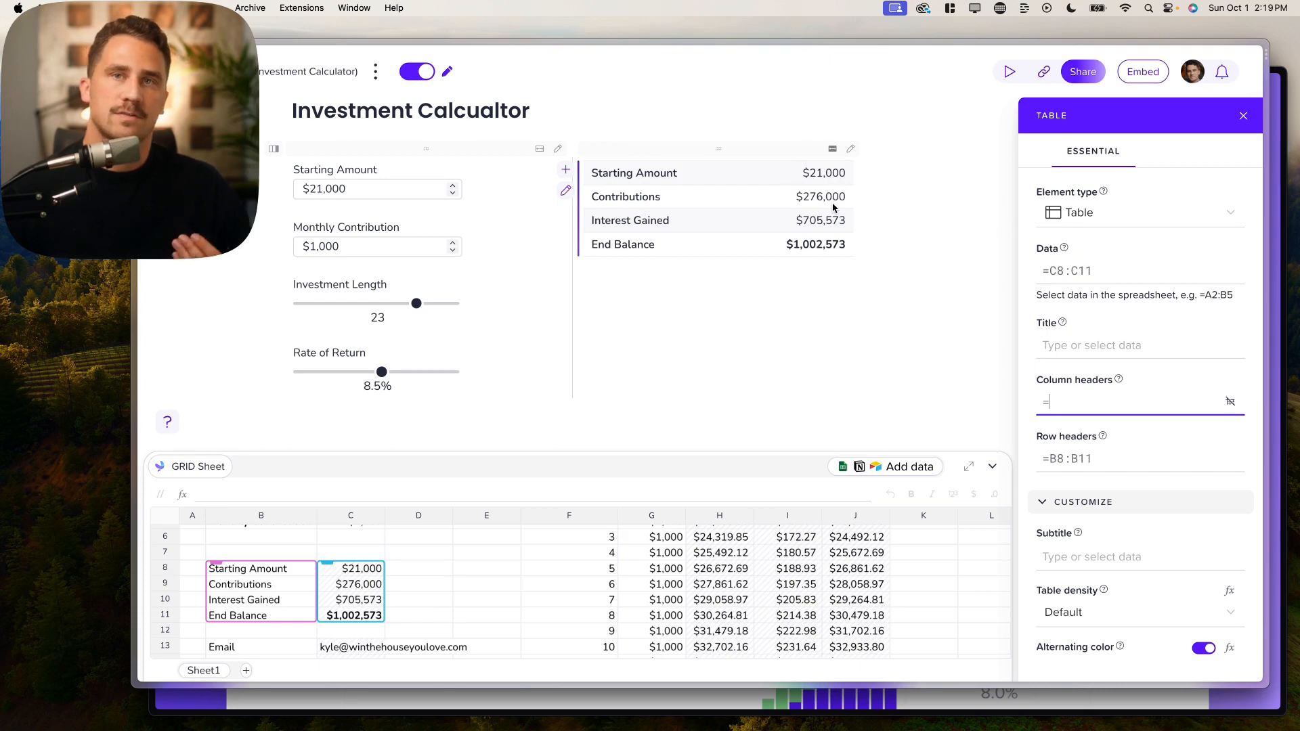
scroll(829, 265, "down", 1)
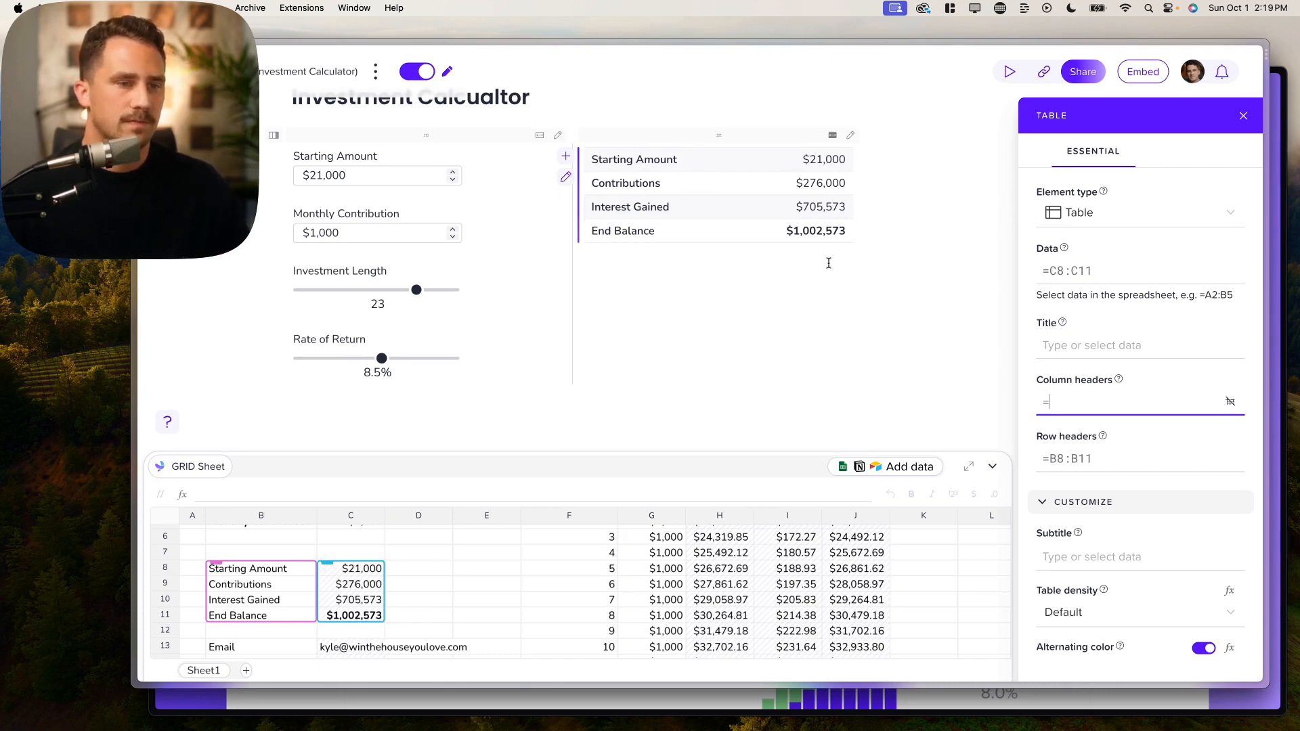
left_click(705, 264)
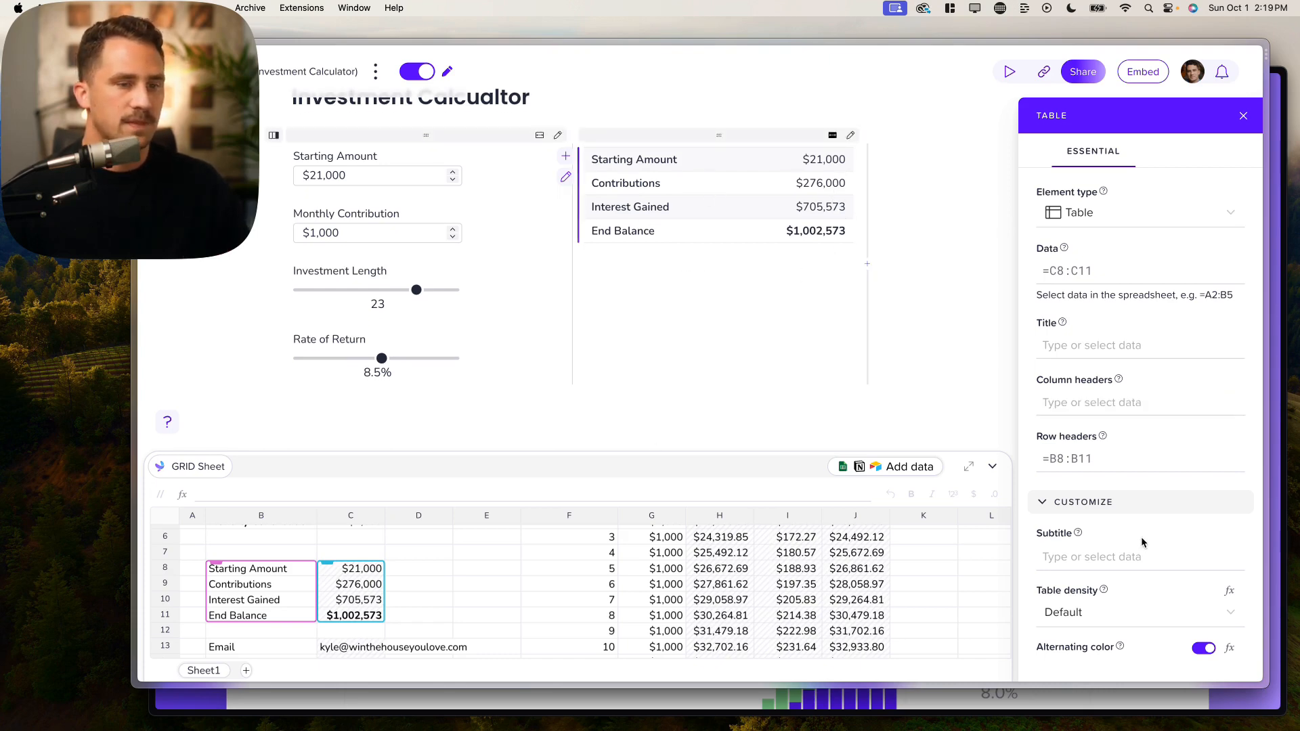
scroll(1142, 541, "down", 5)
scroll(1120, 481, "down", 1)
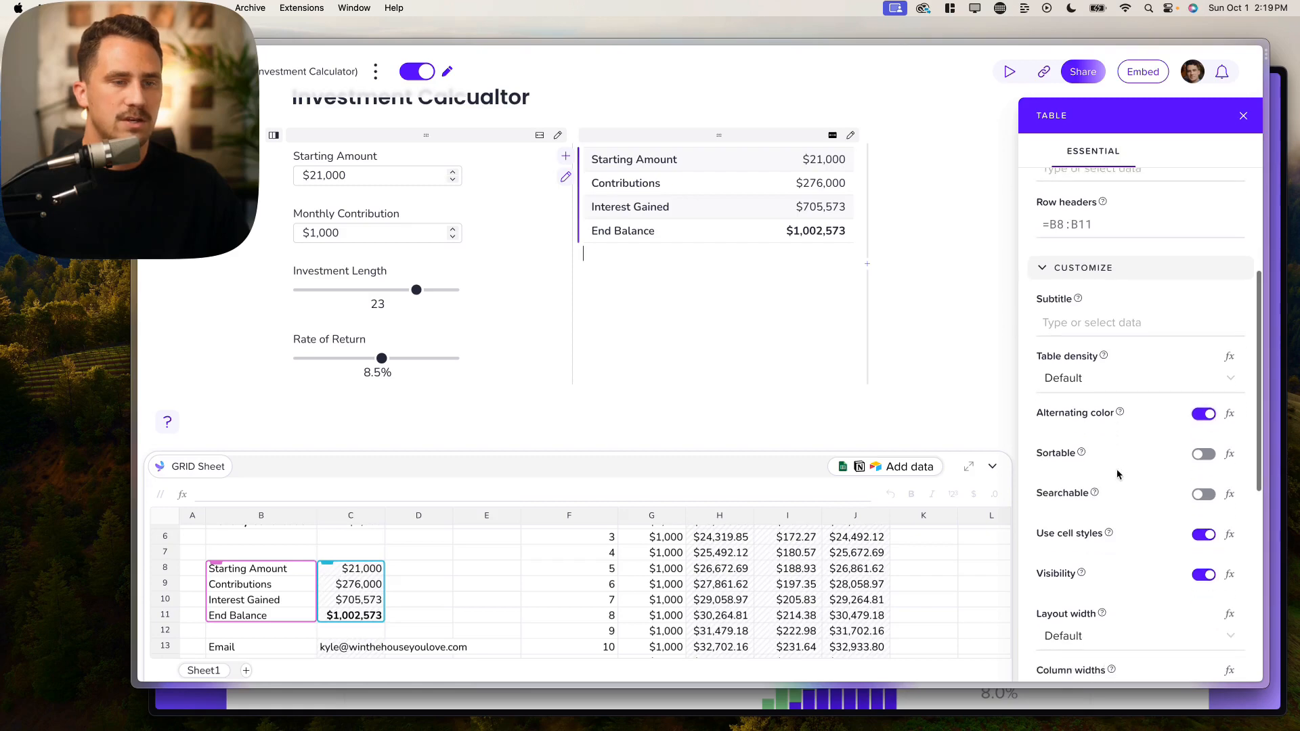
left_click(1212, 415)
left_click(1211, 419)
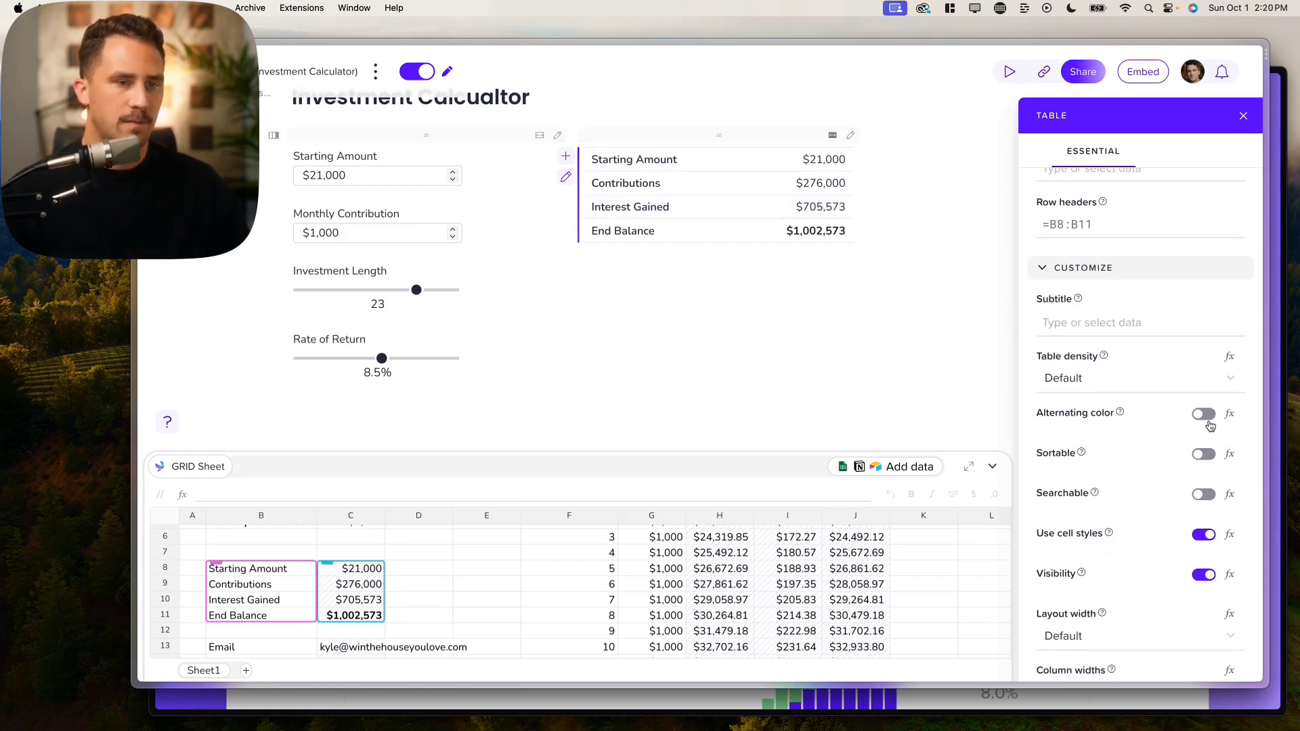
scroll(1168, 473, "down", 1)
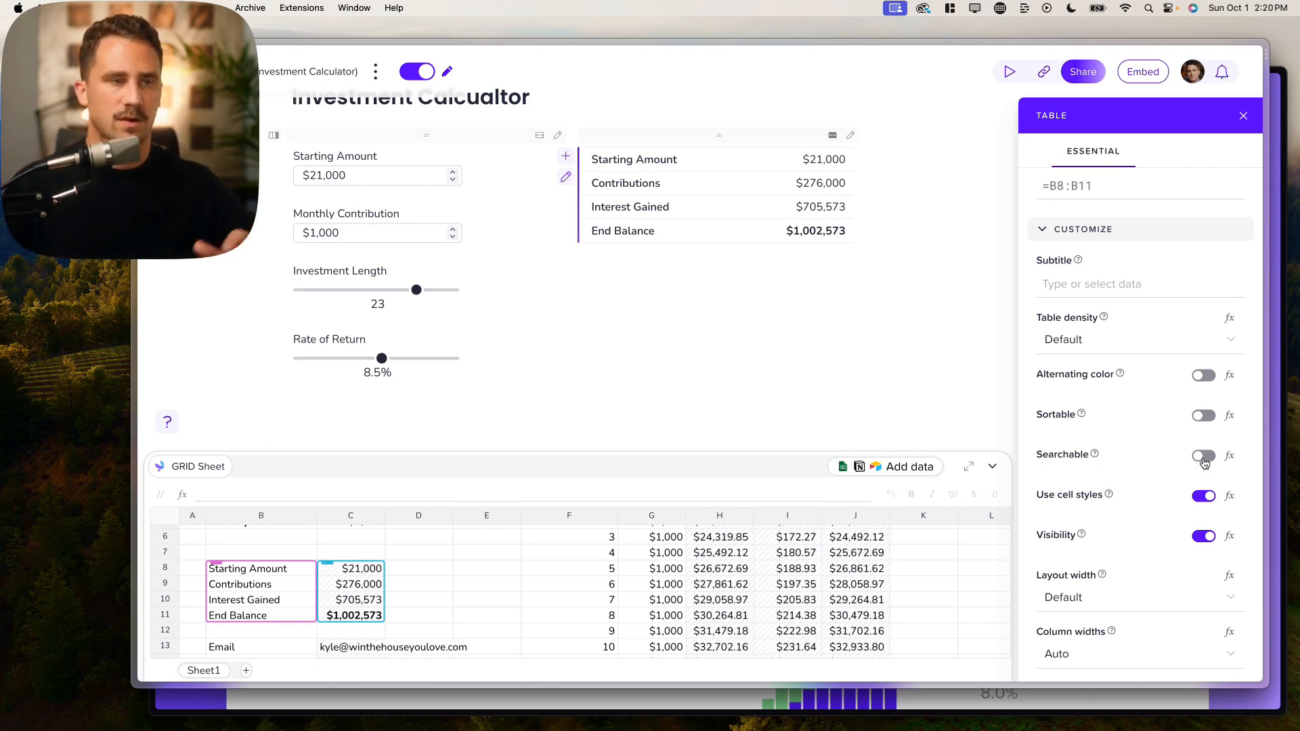
Step: Insert a Line chart below the summary table and delete the blank line above it
left_click(729, 276)
key("Return")
type("/")
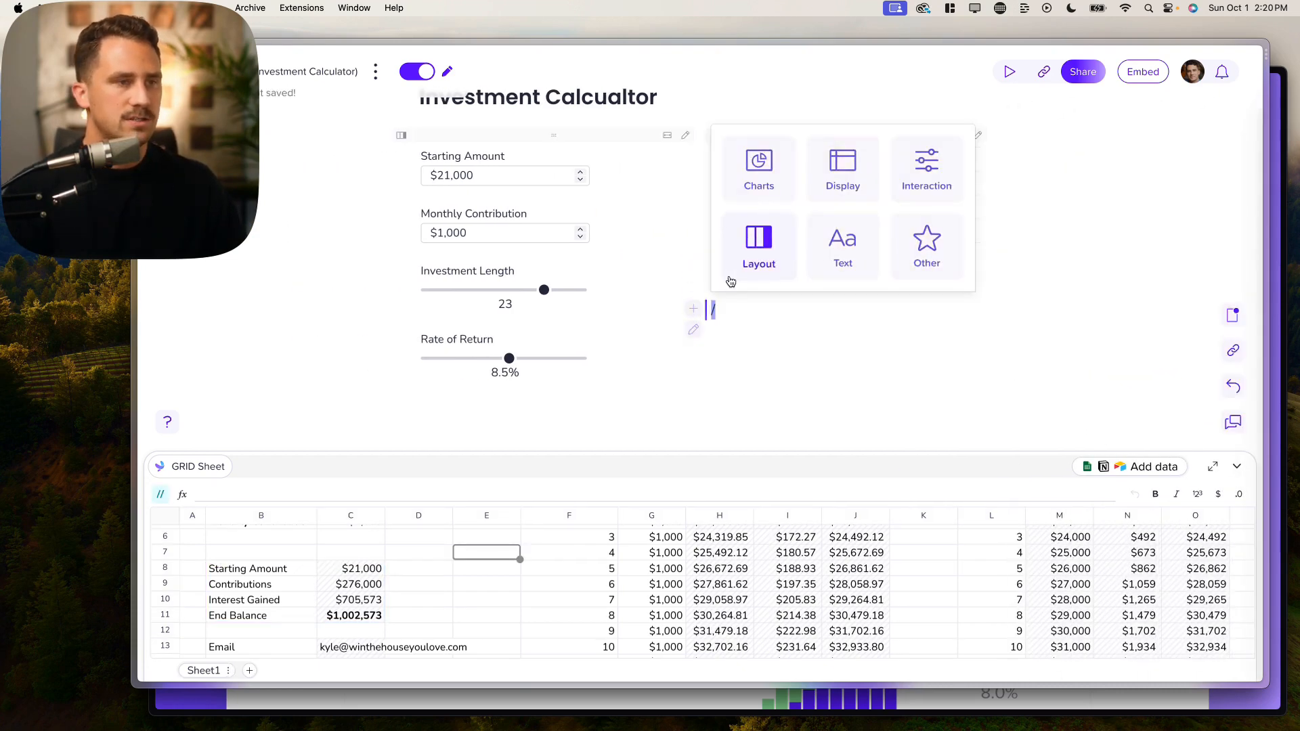
type("char")
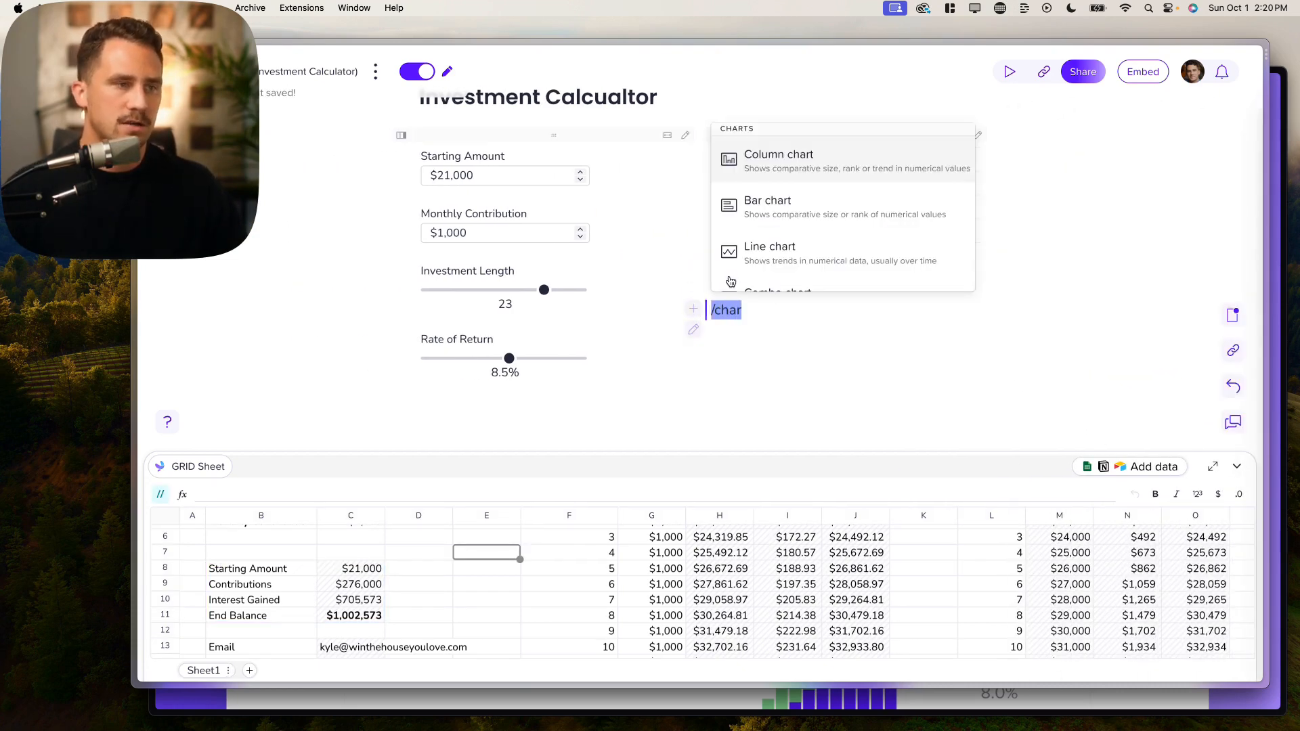
scroll(779, 247, "down", 1)
left_click(780, 230)
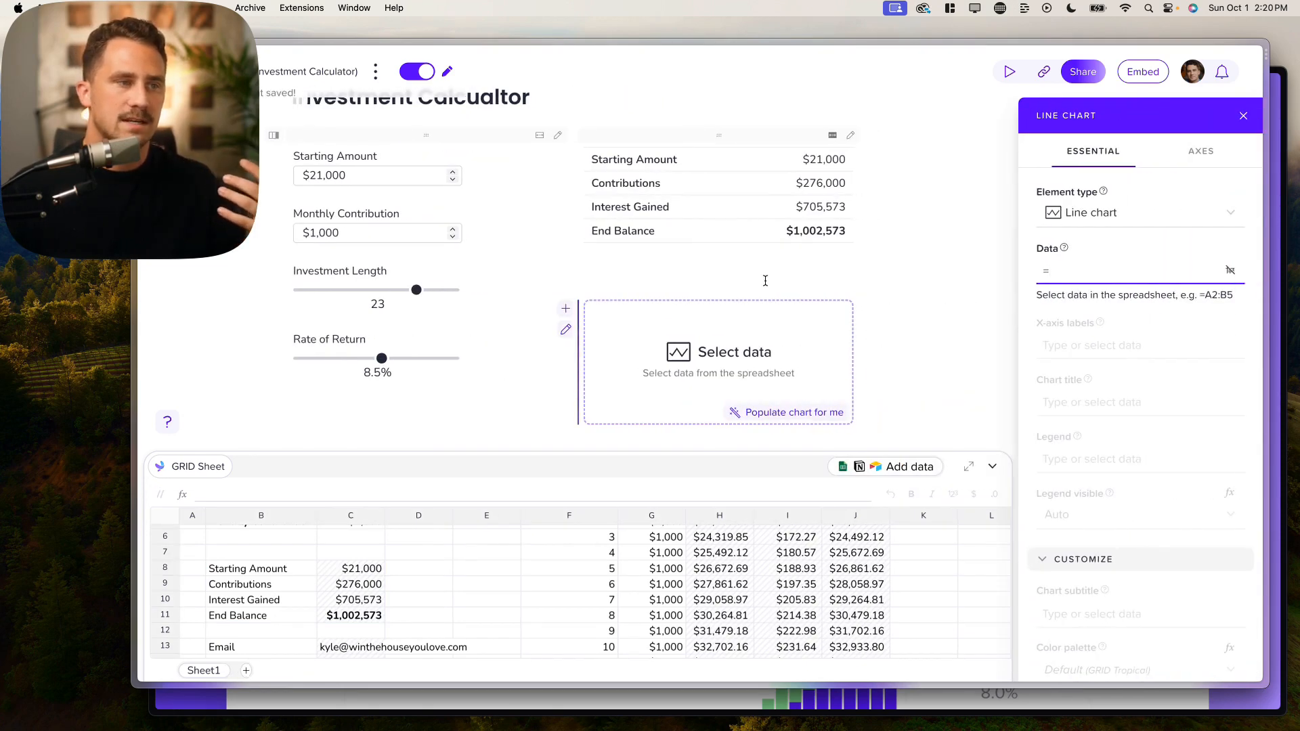
left_click(765, 280)
key("BackSpace")
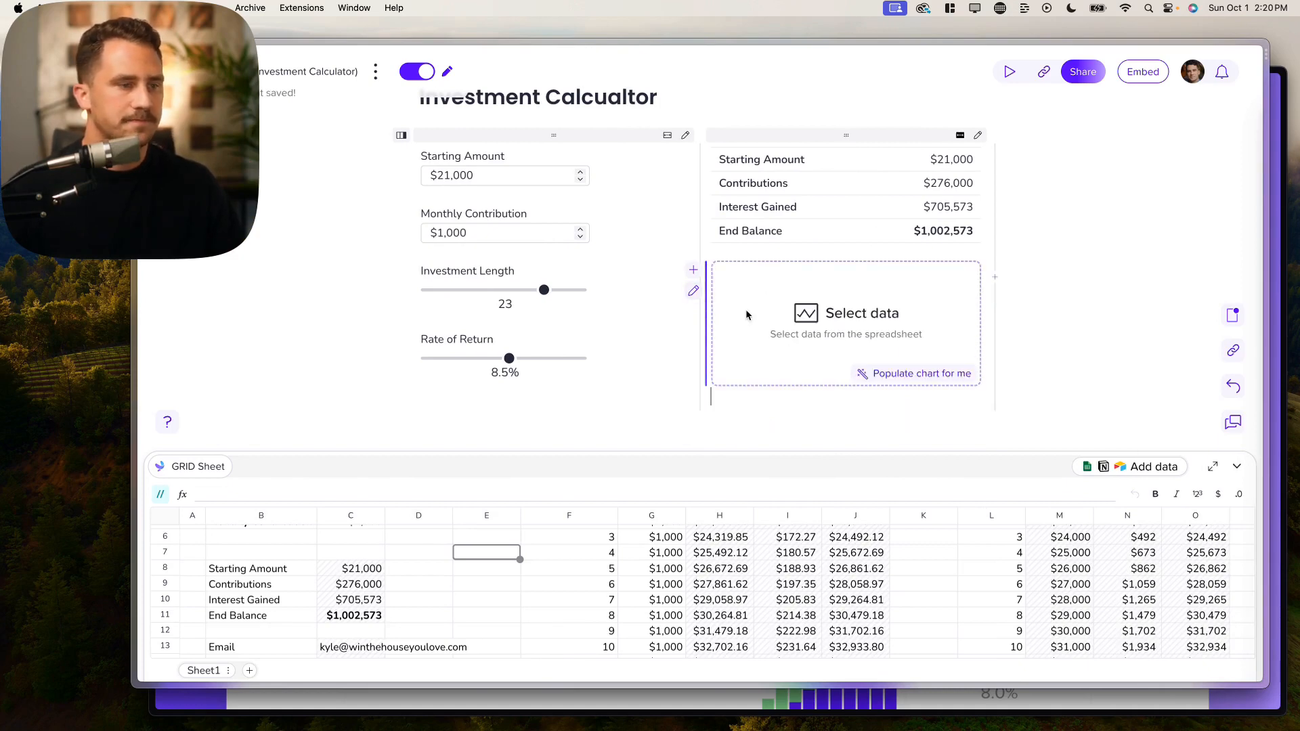
left_click(860, 314)
Step: Drag the Investment Length slider to 21
scroll(838, 580, "up", 5)
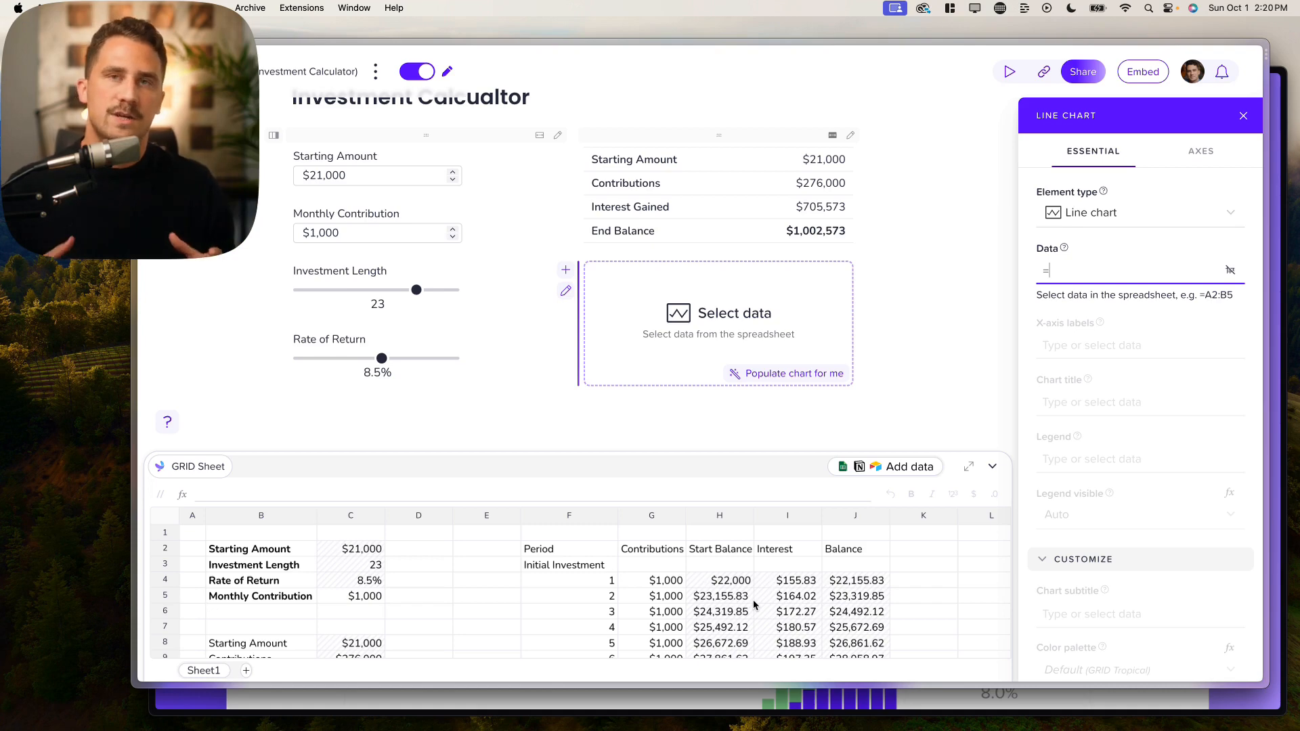
scroll(753, 604, "right", 3)
scroll(753, 604, "right", 1)
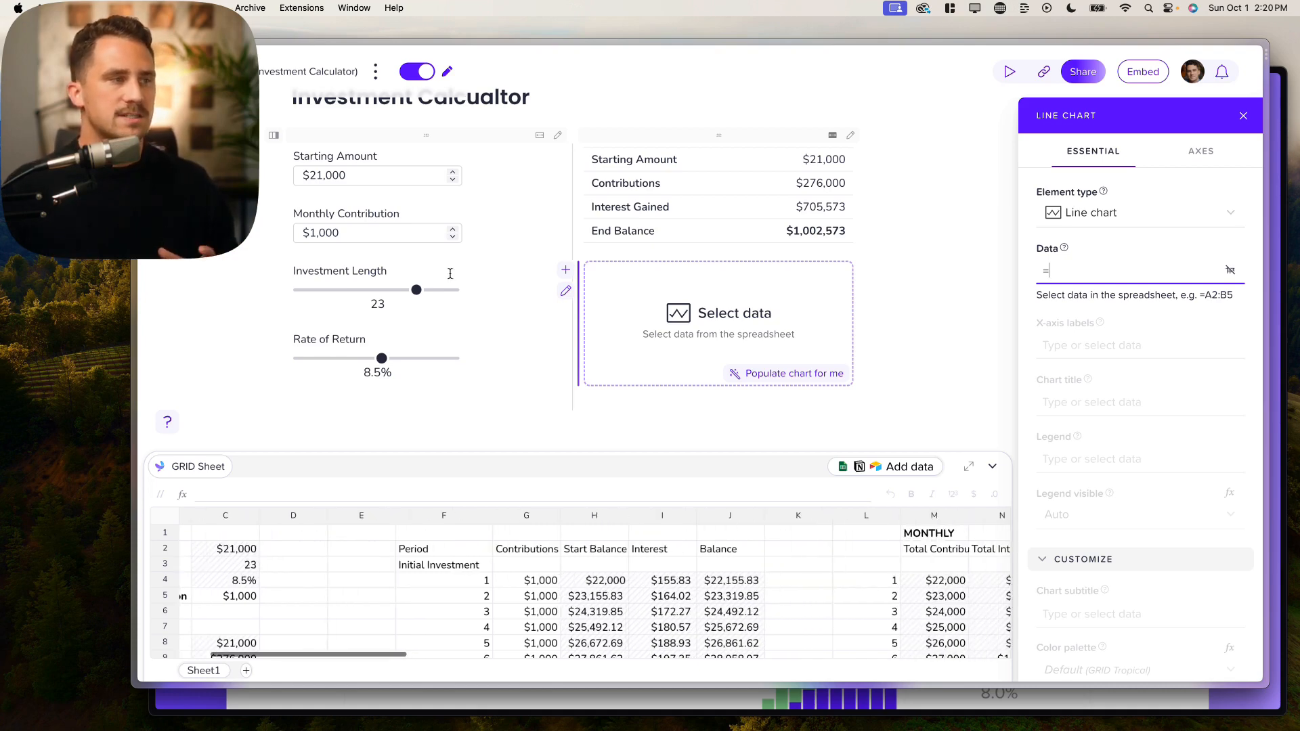
left_click(419, 291)
mouse_move(391, 293)
left_mouse_down()
mouse_move(303, 292)
mouse_move(406, 291)
left_mouse_up()
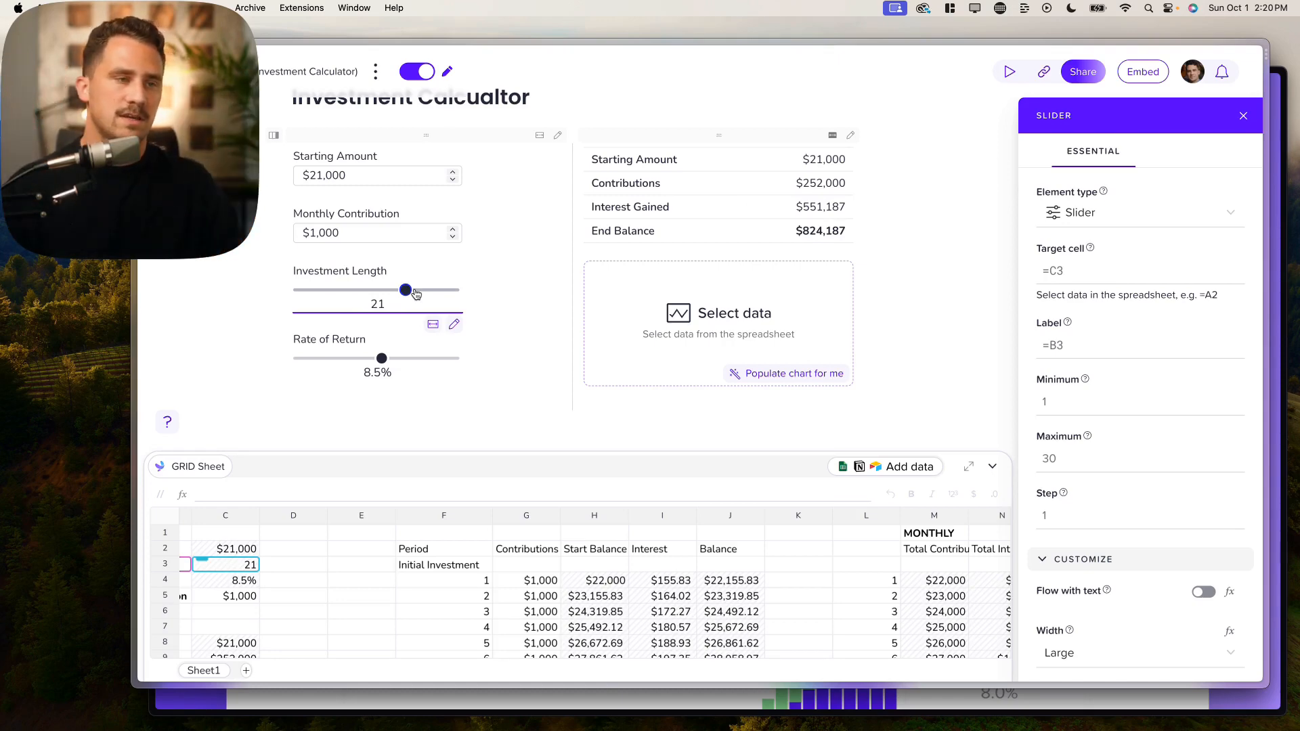
Step: Scroll the sheet to the ANNUAL columns and select the line chart for editing
scroll(843, 561, "right", 3)
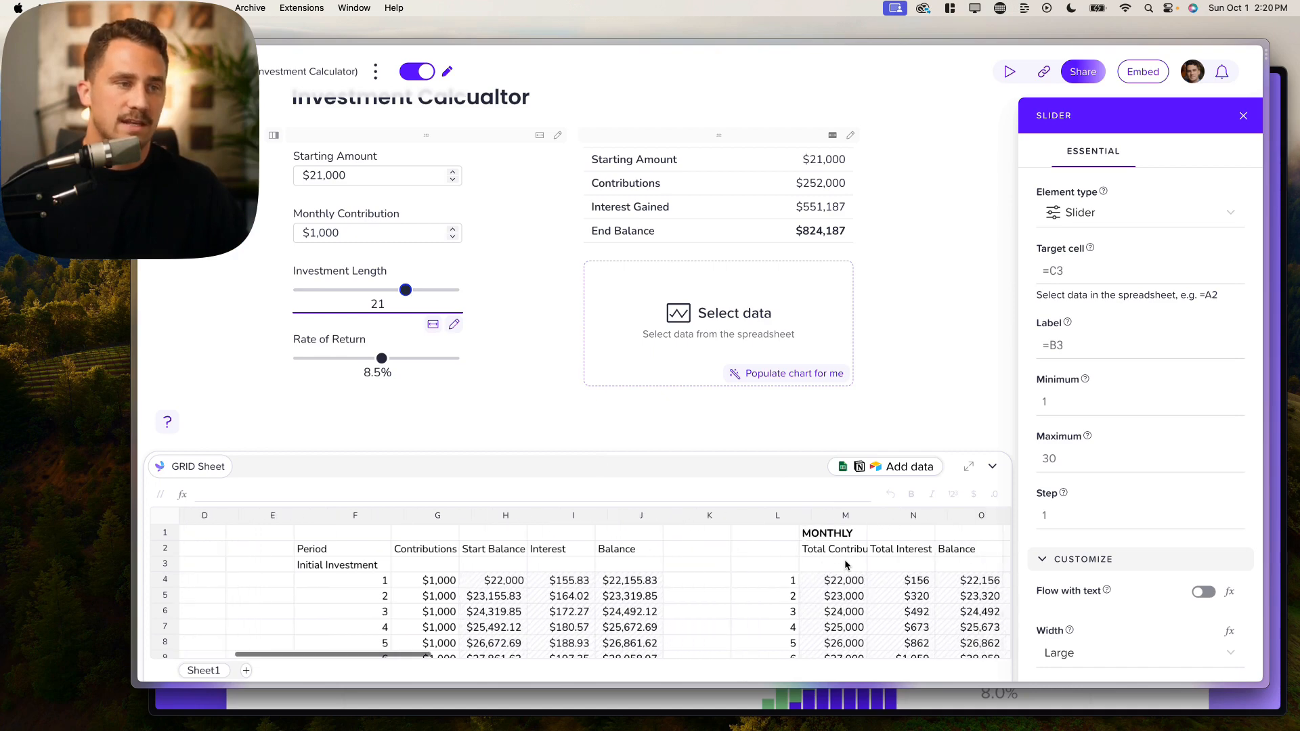
scroll(843, 559, "right", 10)
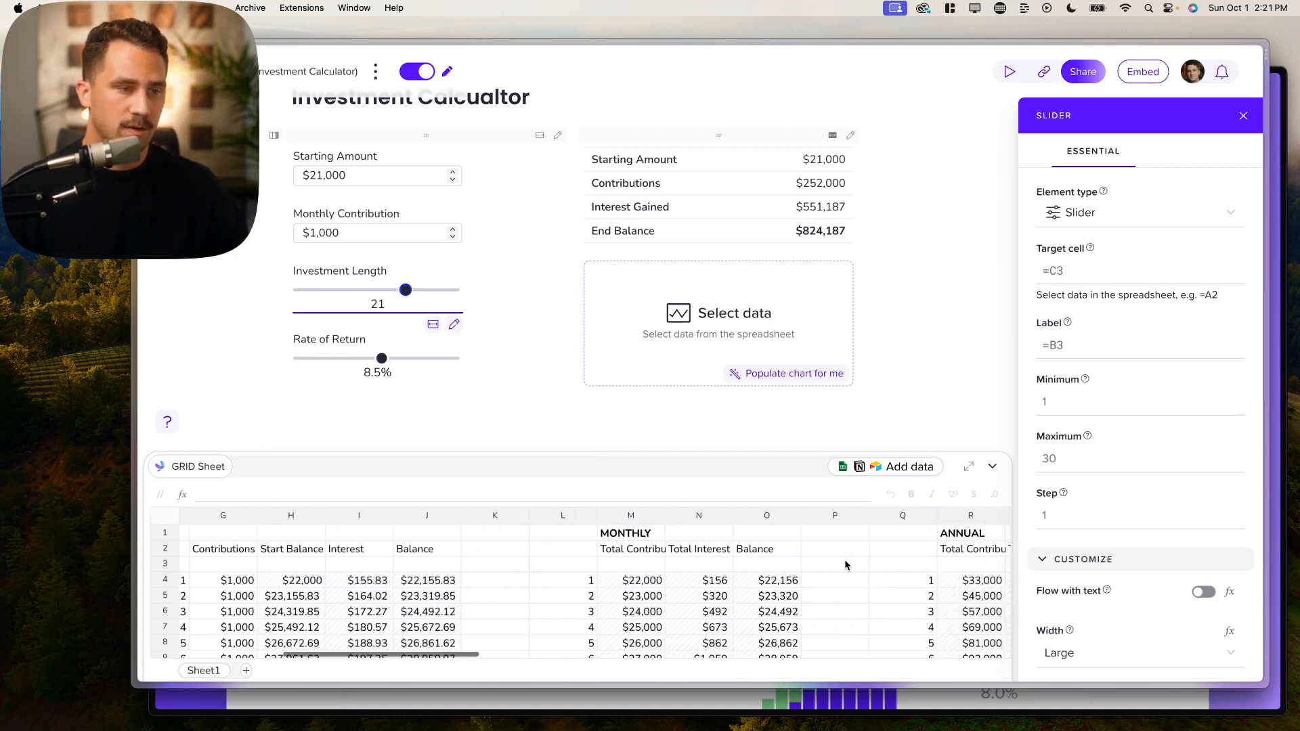
scroll(843, 560, "right", 2)
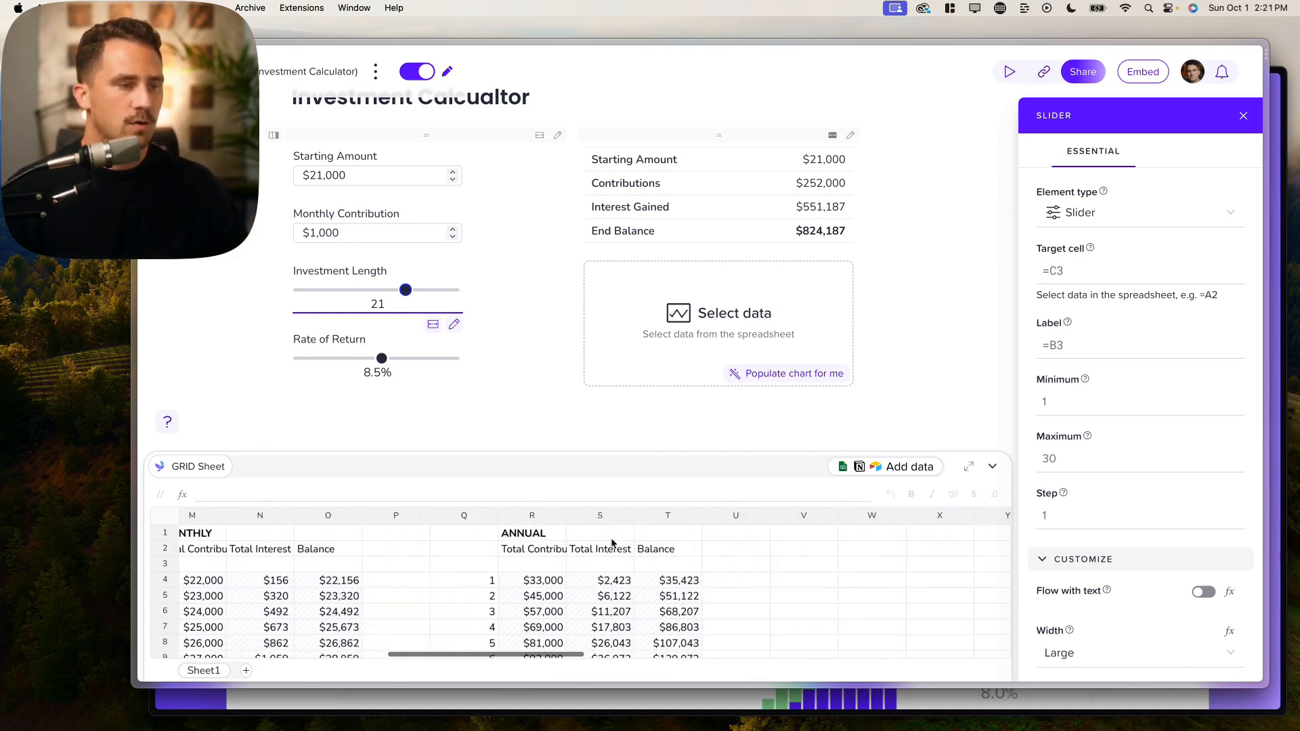
scroll(606, 550, "down", 10)
scroll(606, 550, "up", 10)
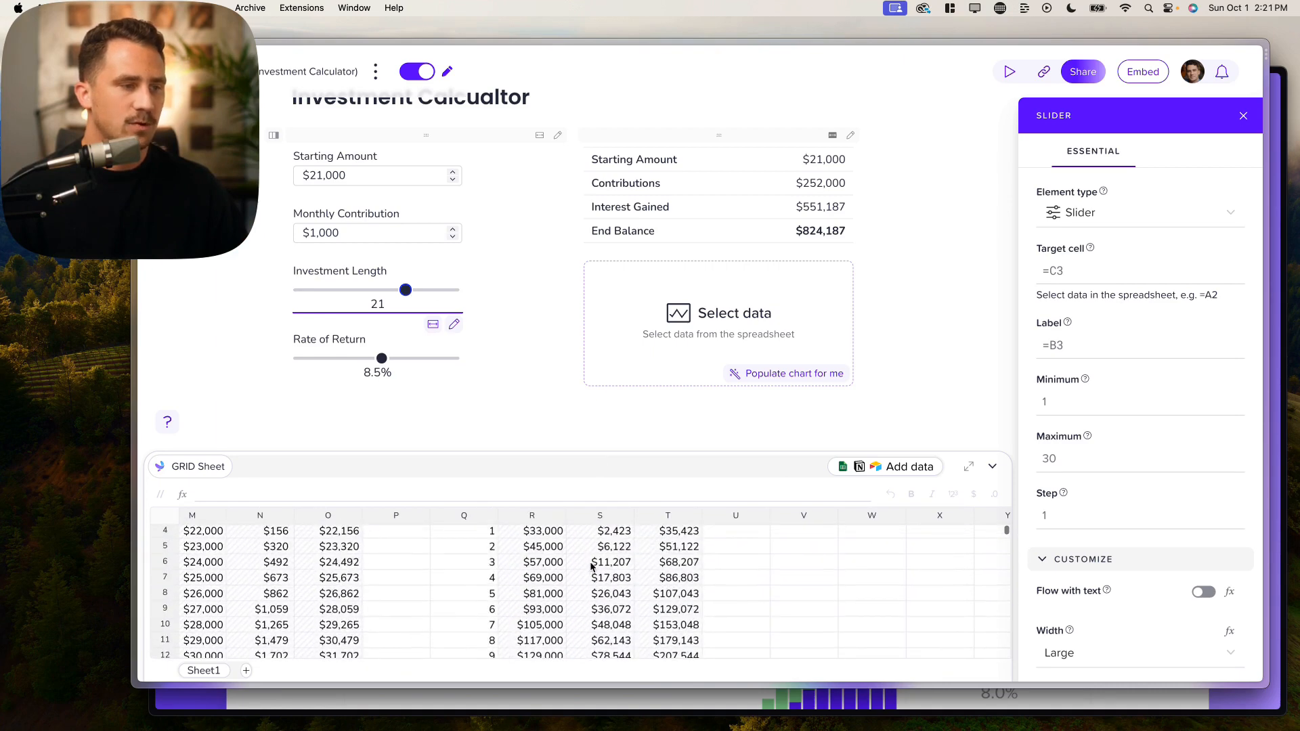
scroll(530, 552, "up", 1)
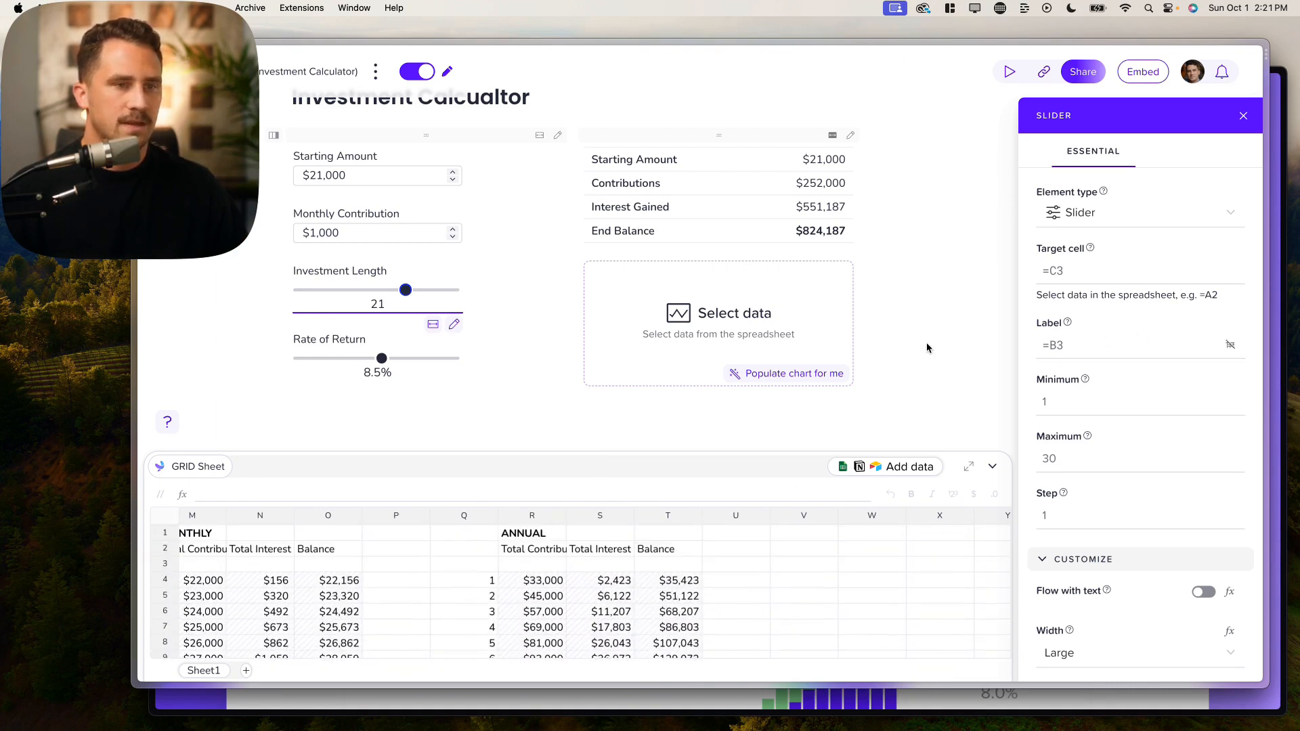
left_click(788, 301)
scroll(535, 572, "down", 2)
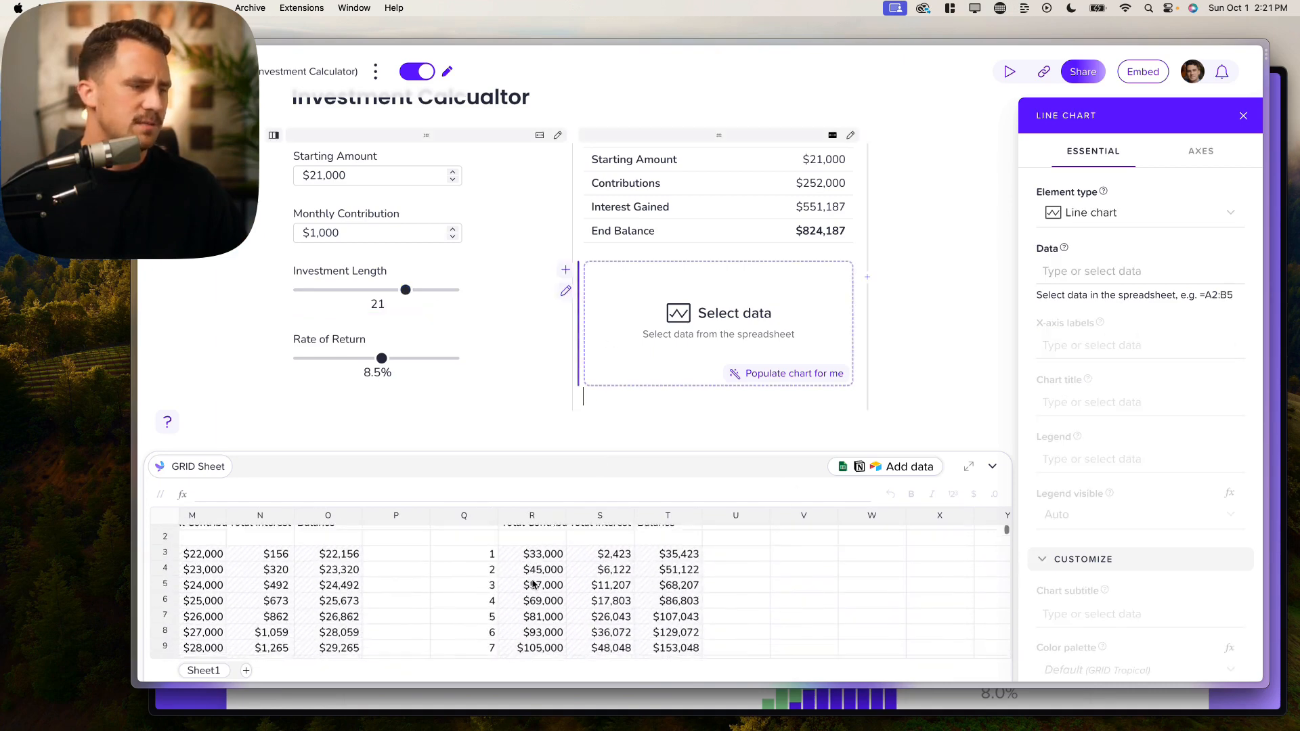
Step: Set the line chart's Data to the annual totals in R4:T33
left_click(1109, 272)
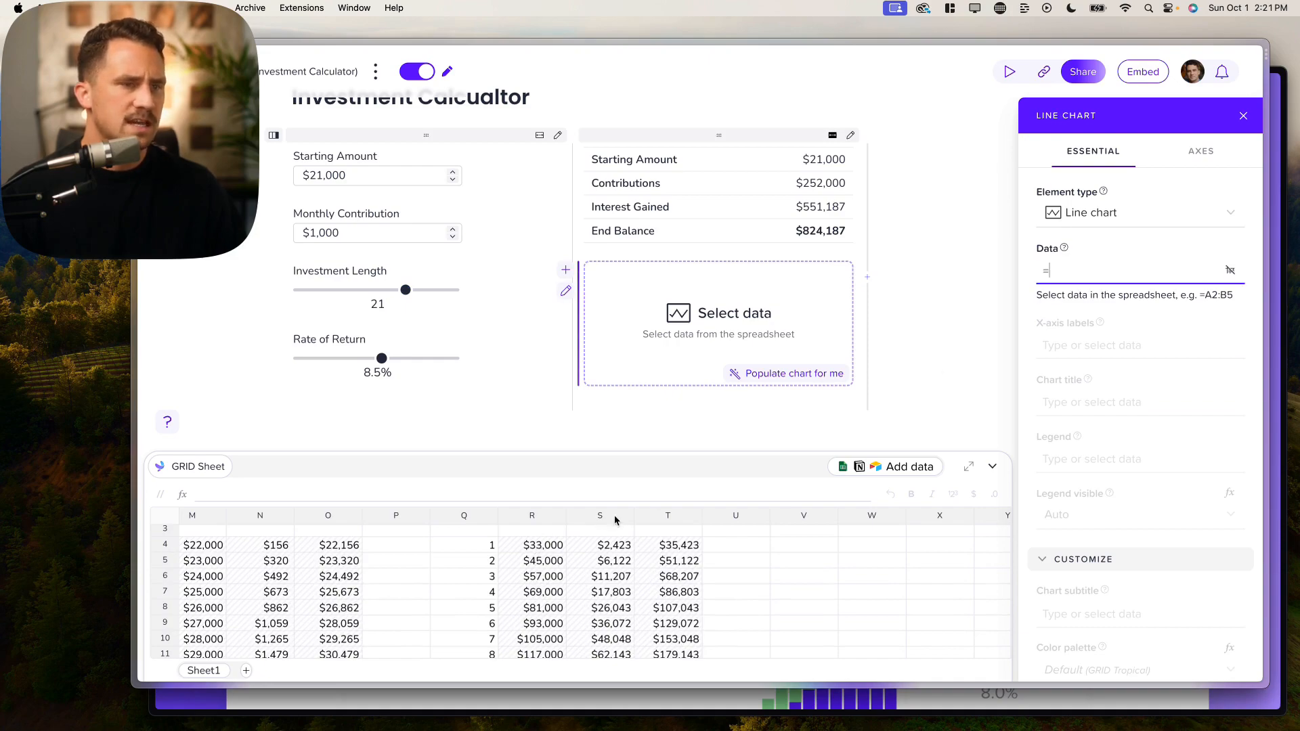
mouse_move(550, 545)
left_mouse_down()
mouse_move(596, 666)
mouse_move(988, 677)
mouse_move(970, 644)
mouse_move(993, 613)
mouse_move(968, 615)
left_mouse_up()
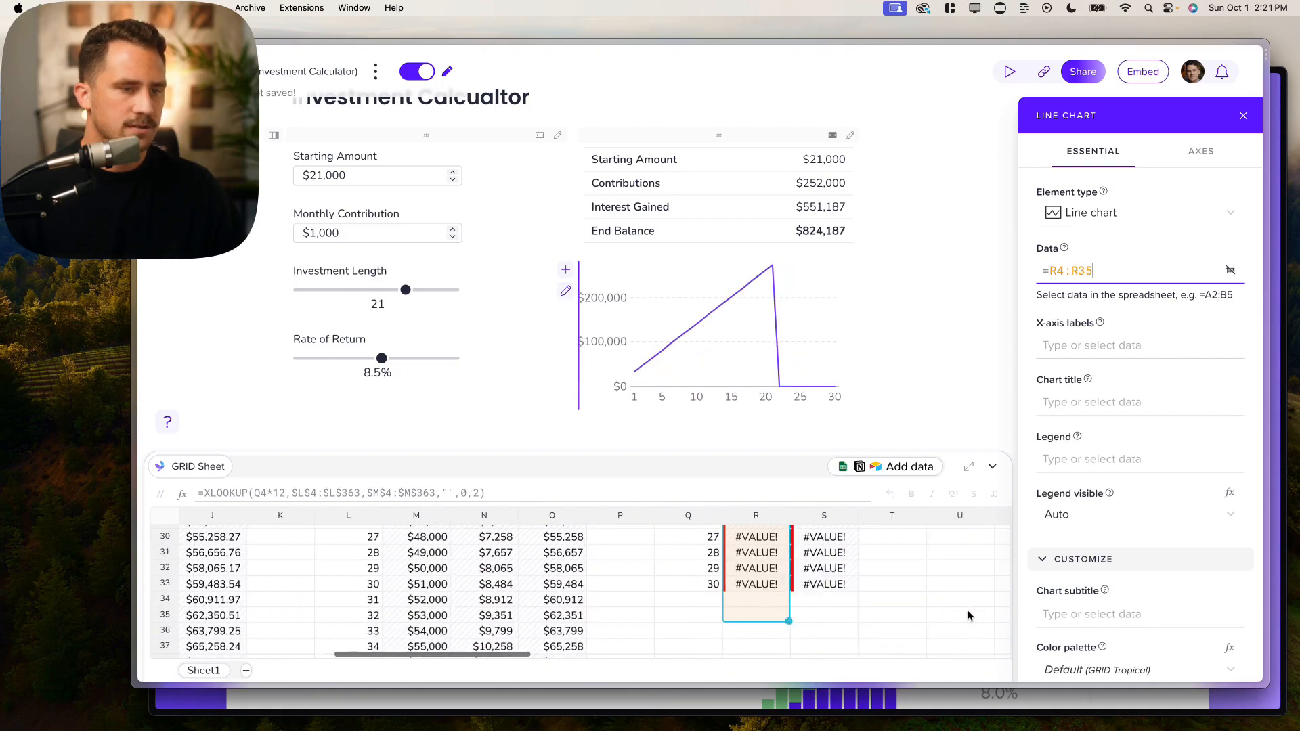
left_click_drag(805, 624, 892, 586)
Step: Reduce Investment Length to 19 and reopen the chart's data range for editing
scroll(846, 555, "up", 8)
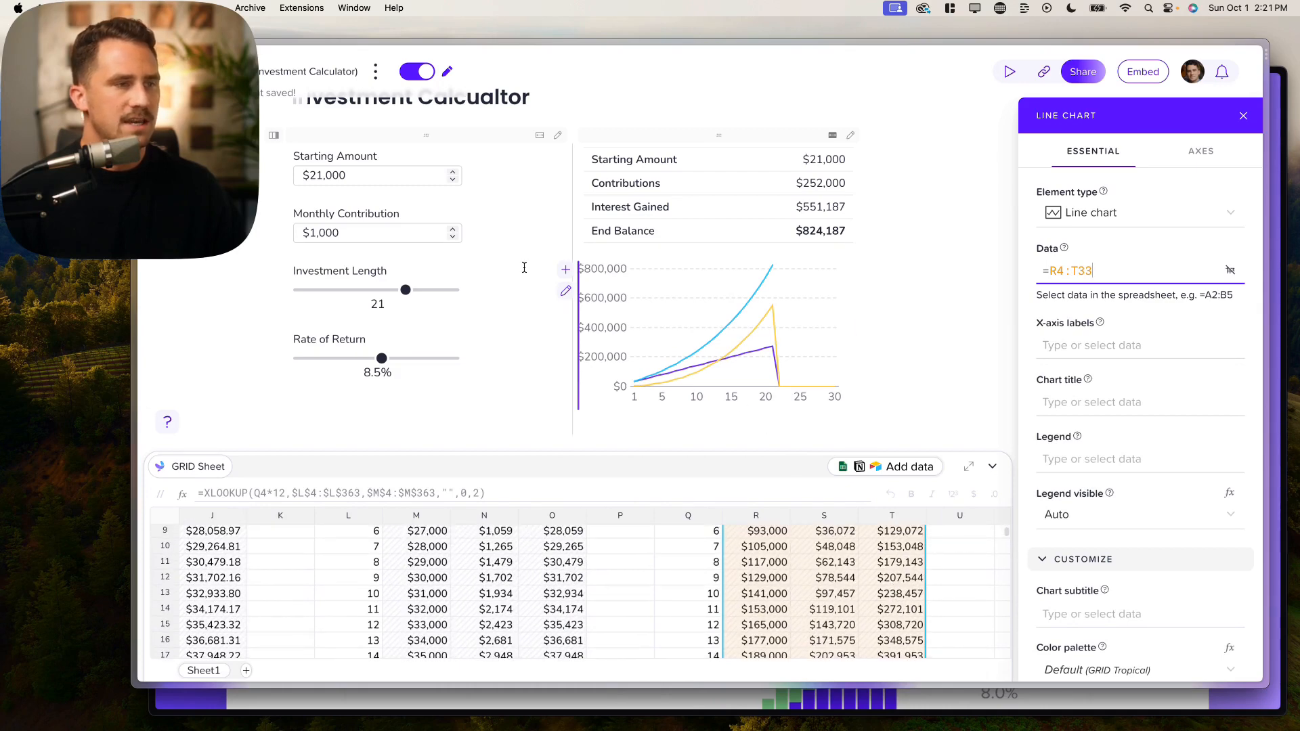
left_click(402, 292)
mouse_move(405, 291)
left_mouse_down()
mouse_move(342, 291)
mouse_move(452, 292)
mouse_move(316, 289)
mouse_move(437, 289)
mouse_move(394, 291)
left_mouse_up()
scroll(838, 616, "down", 5)
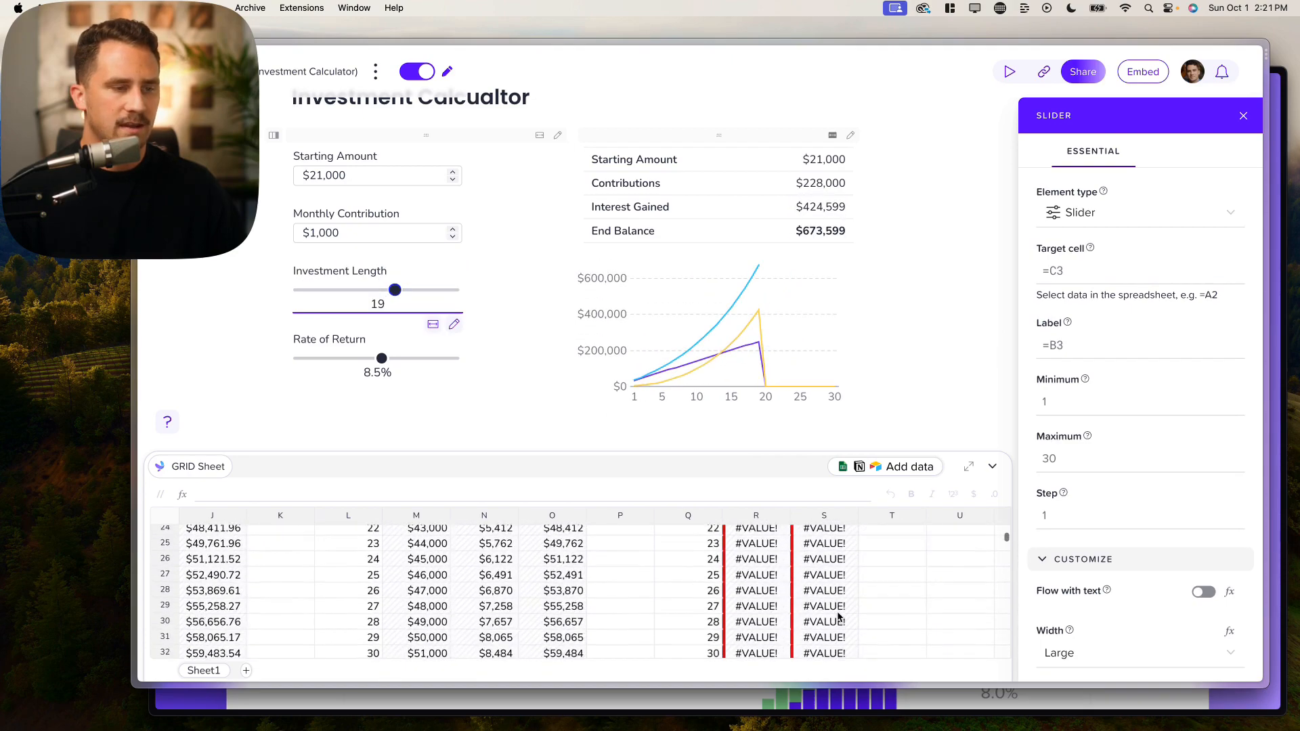
scroll(839, 615, "up", 5)
scroll(838, 614, "up", 3)
left_click(741, 325)
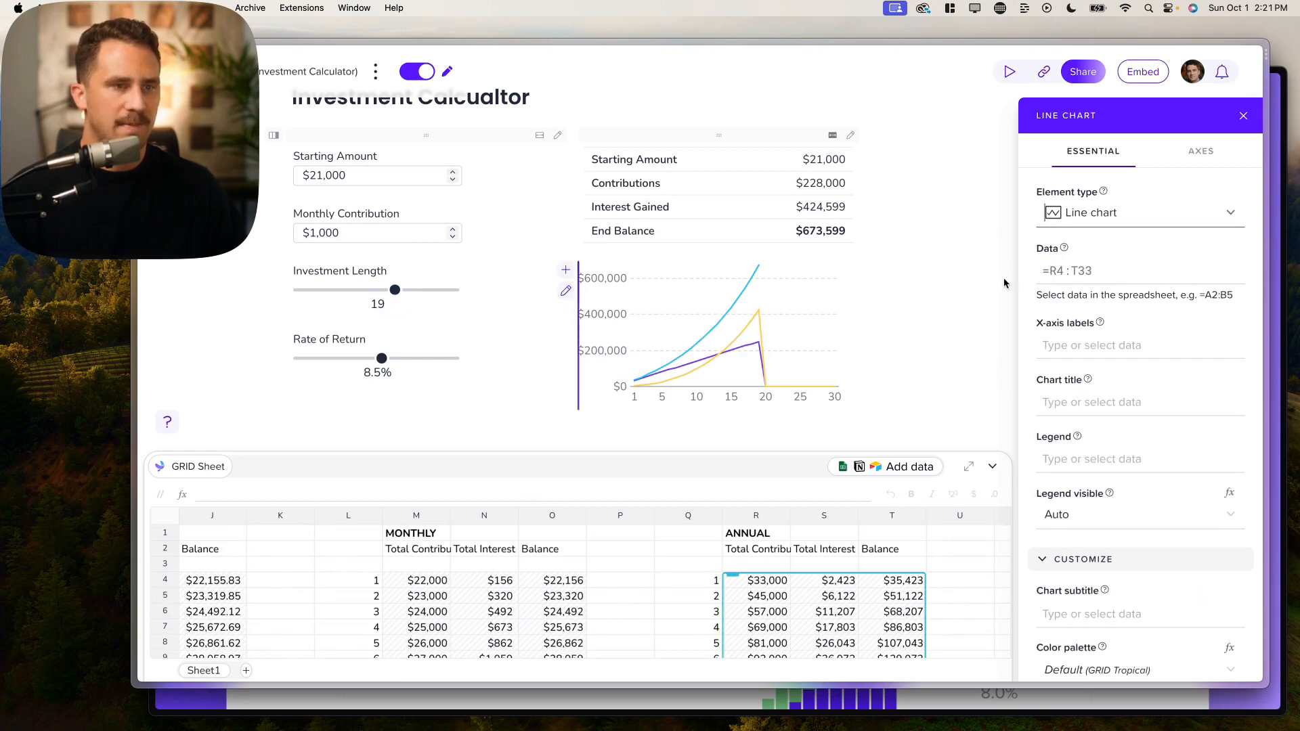
left_click(1110, 274)
scroll(924, 550, "down", 6)
scroll(908, 565, "right", 4)
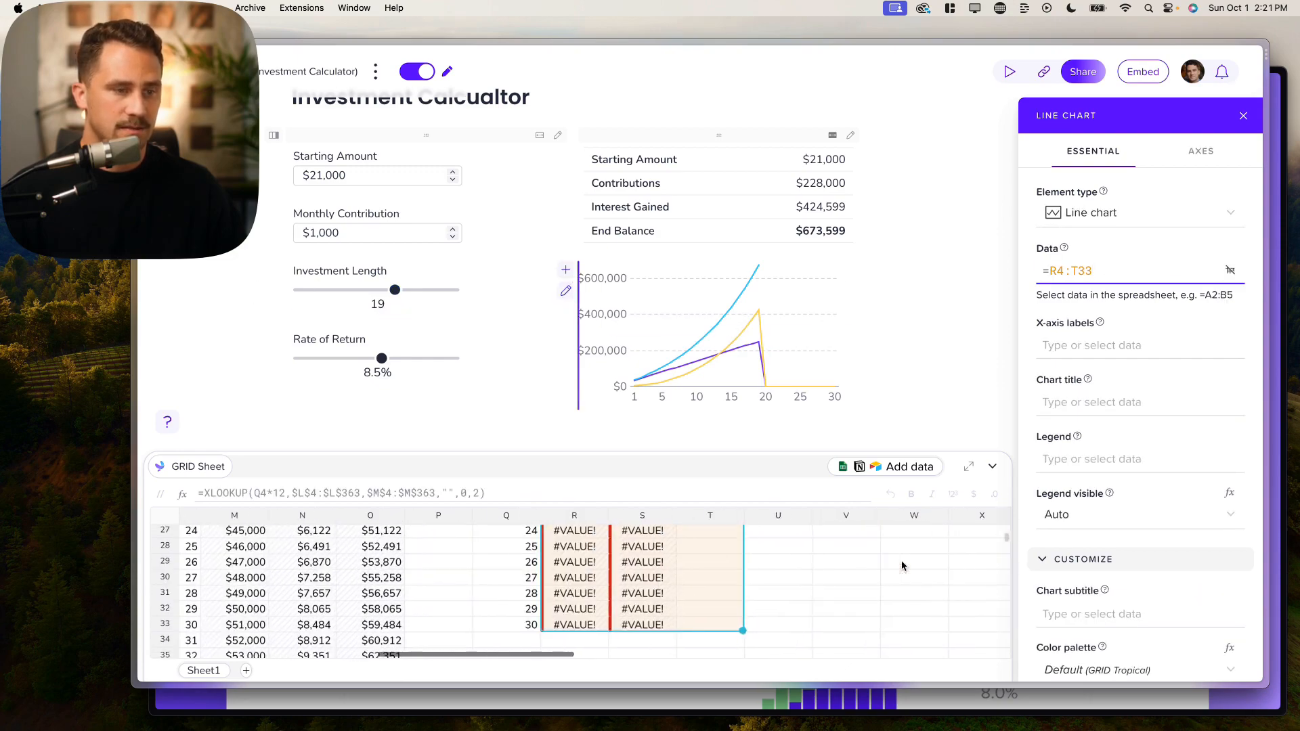
scroll(902, 566, "up", 7)
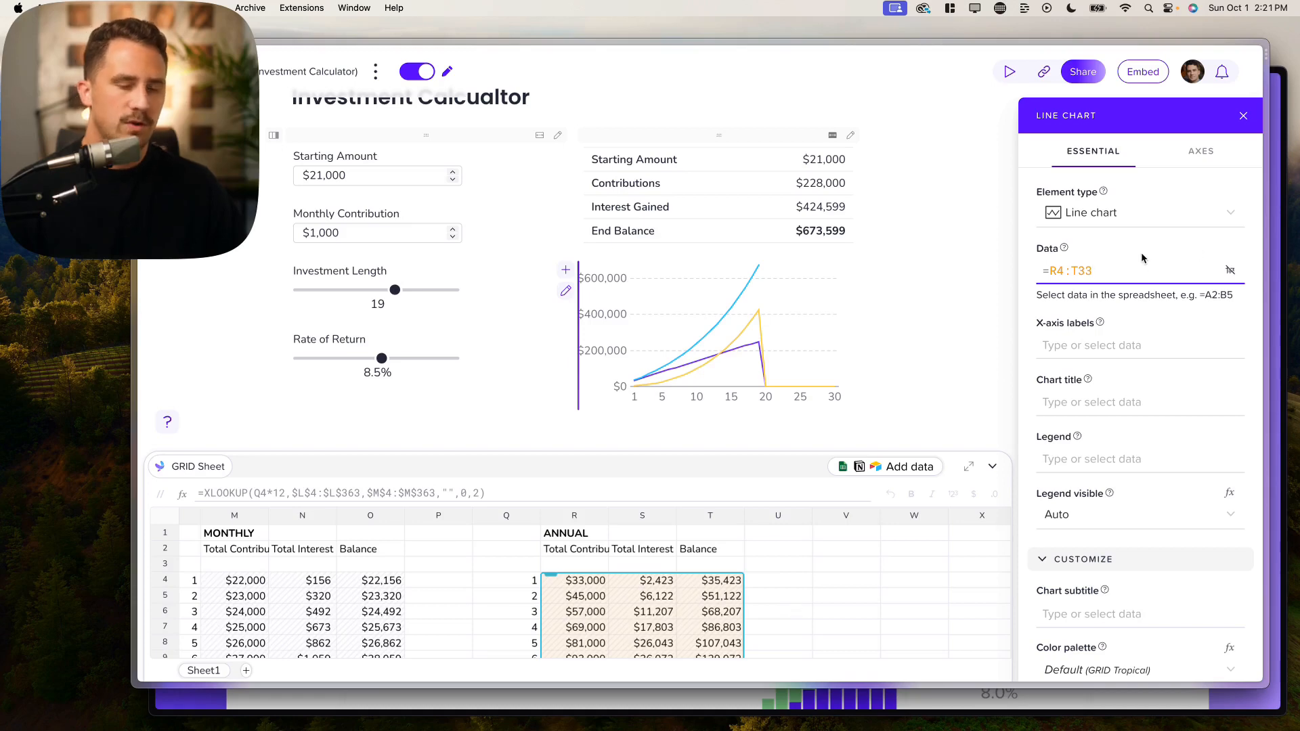
Step: Replace the chart data with =OFFSET(R4,0,0,C3,3) so rows follow the investment length
key("BackSpace")
key("BackSpace")
key("BackSpace")
key("BackSpace")
key("BackSpace")
key("BackSpace")
type("o")
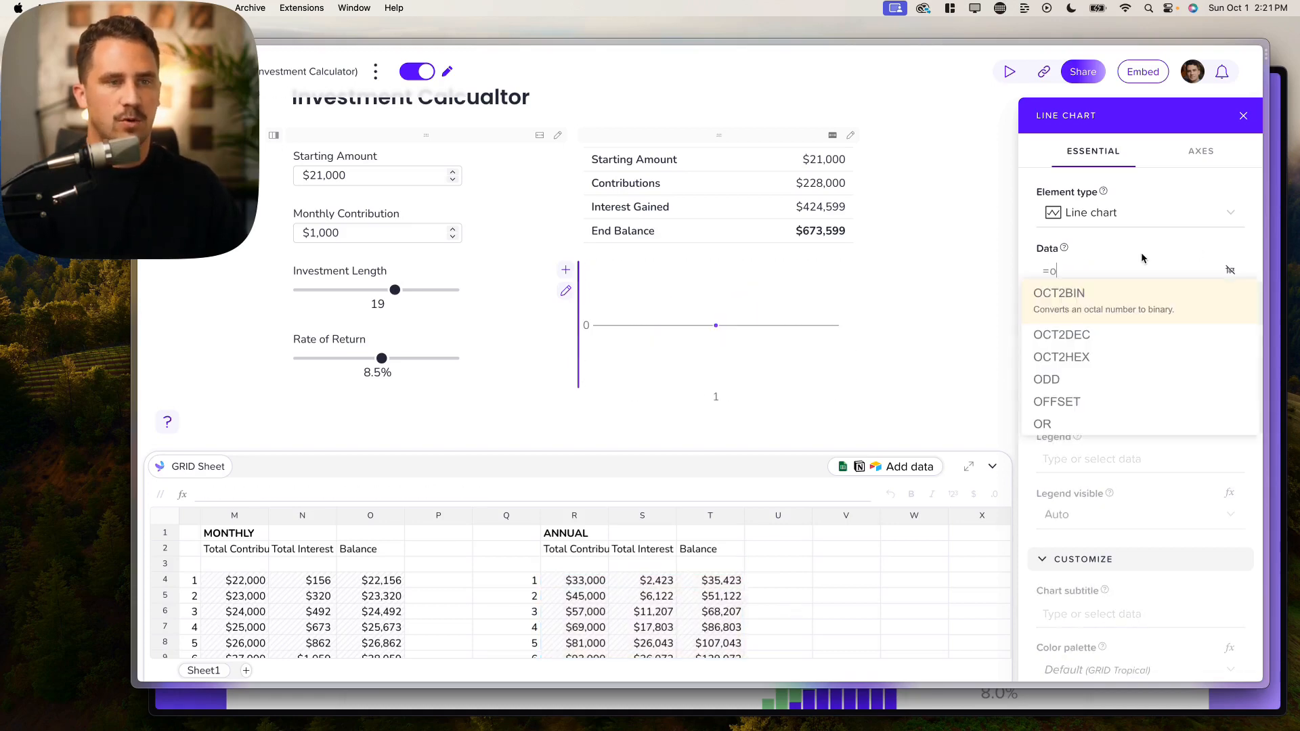
type("FFSET()")
key("Tab")
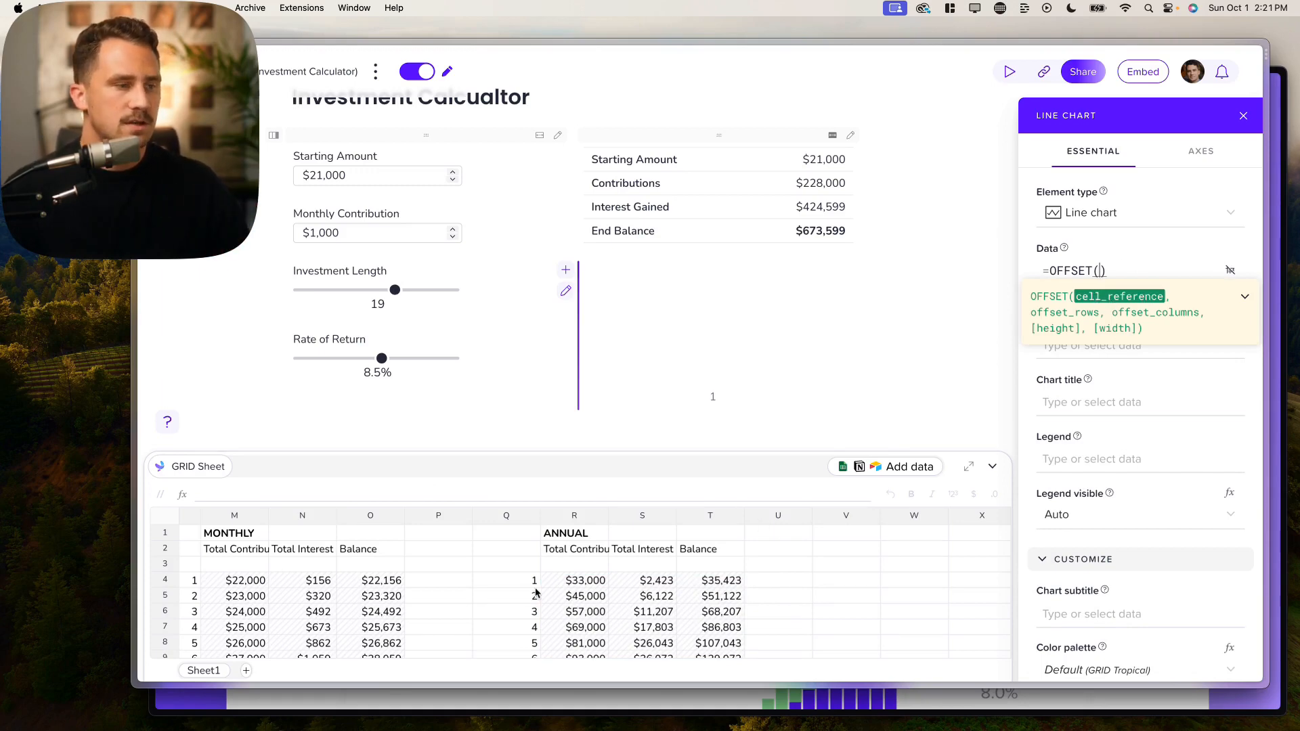
left_click(574, 584)
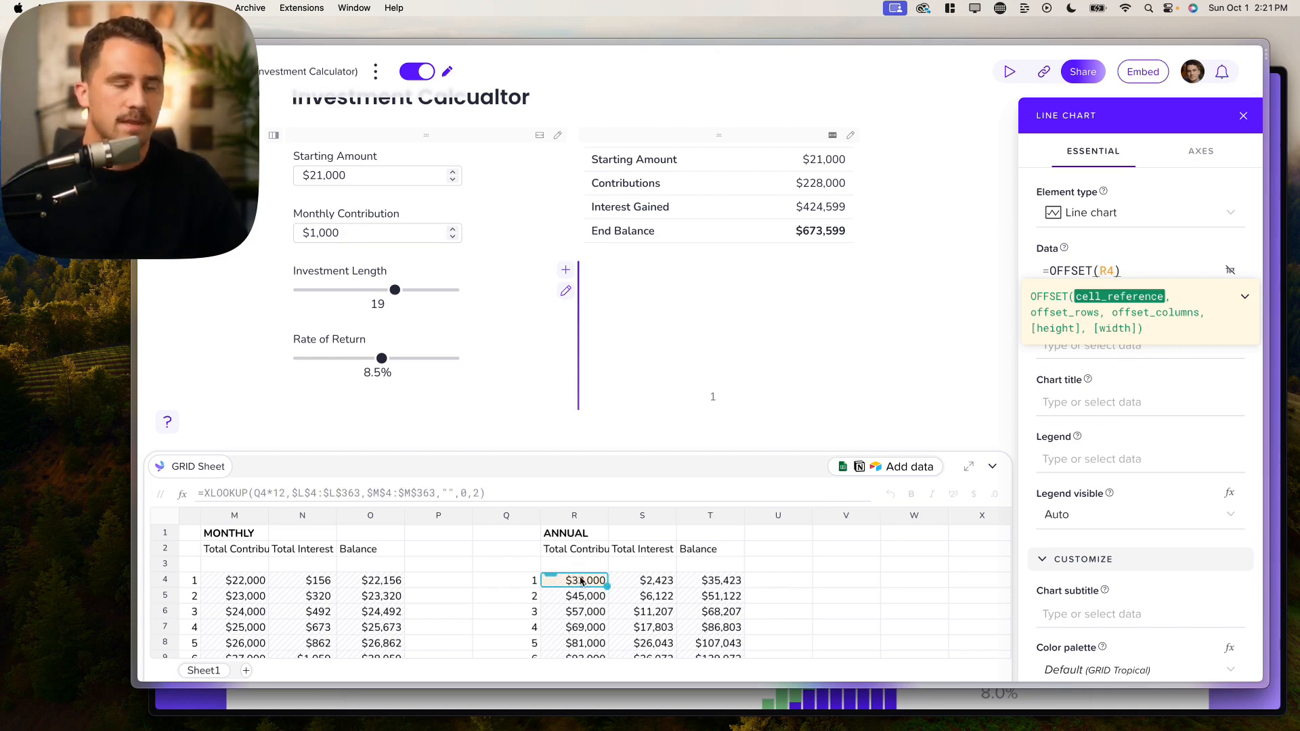
type(",")
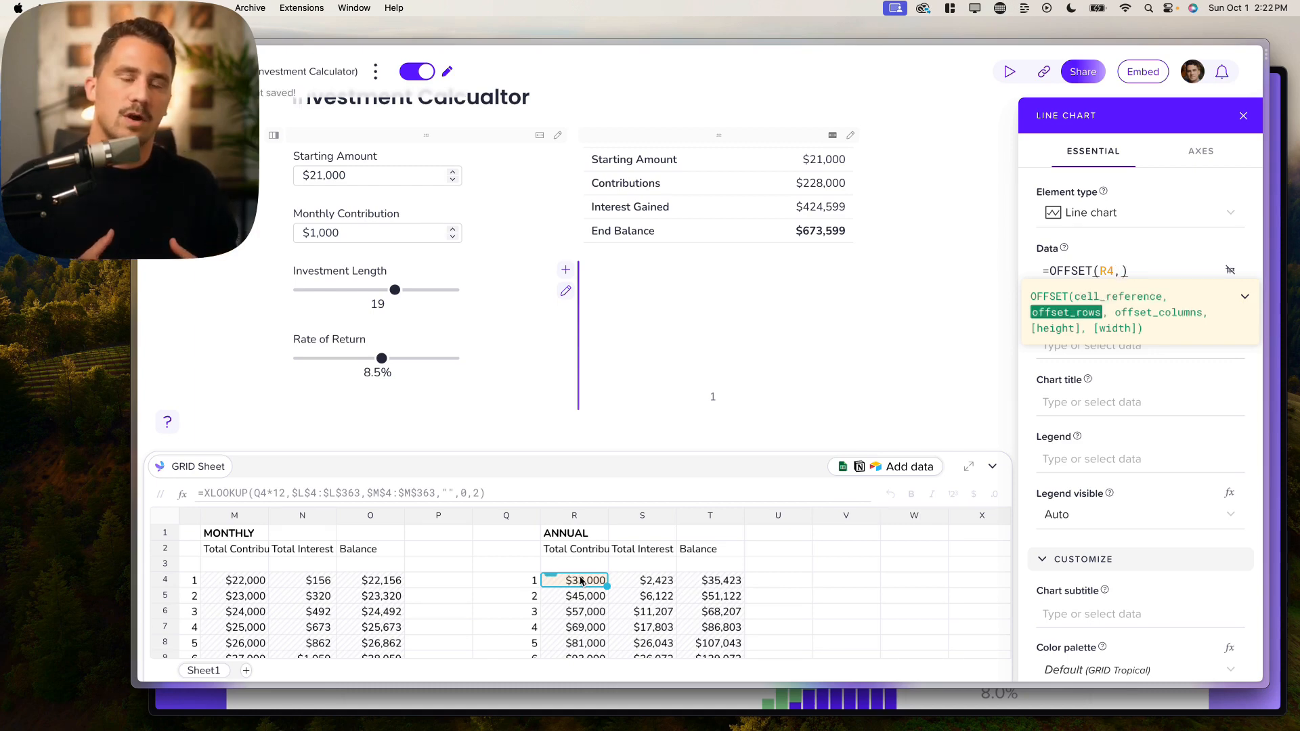
type("0")
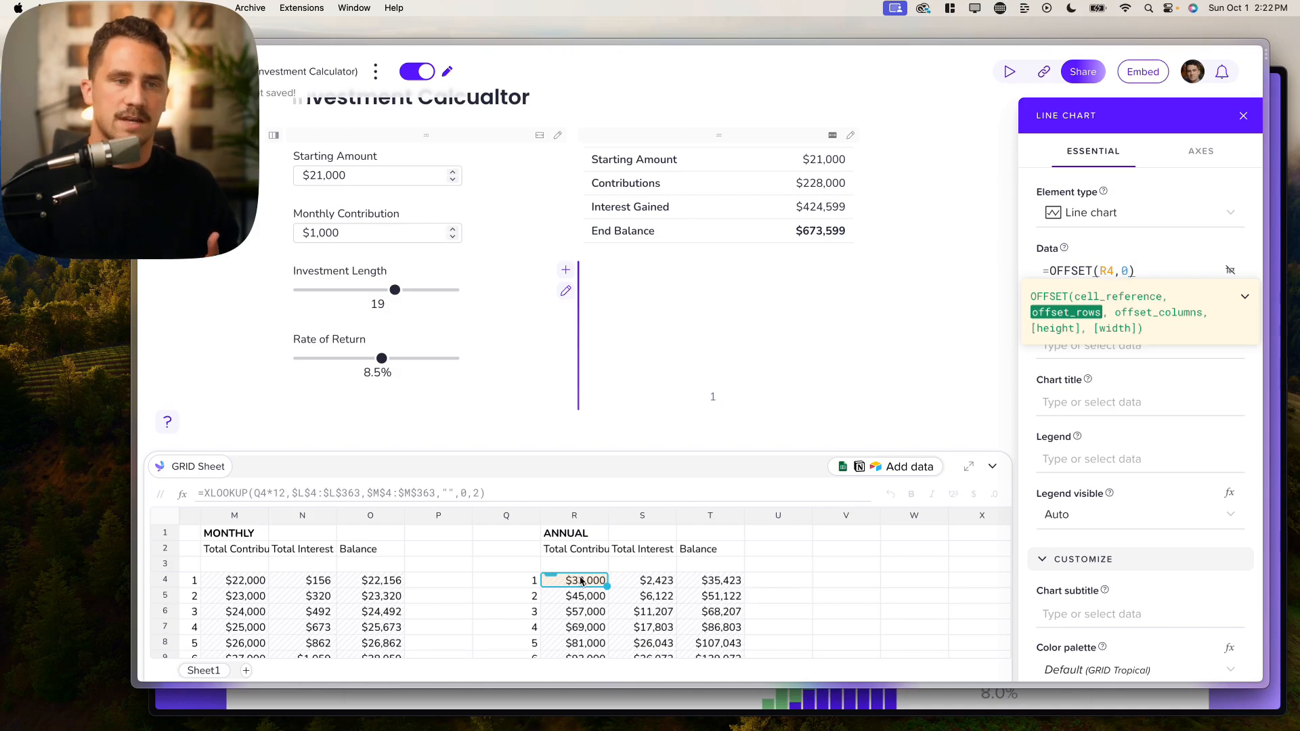
type(",0")
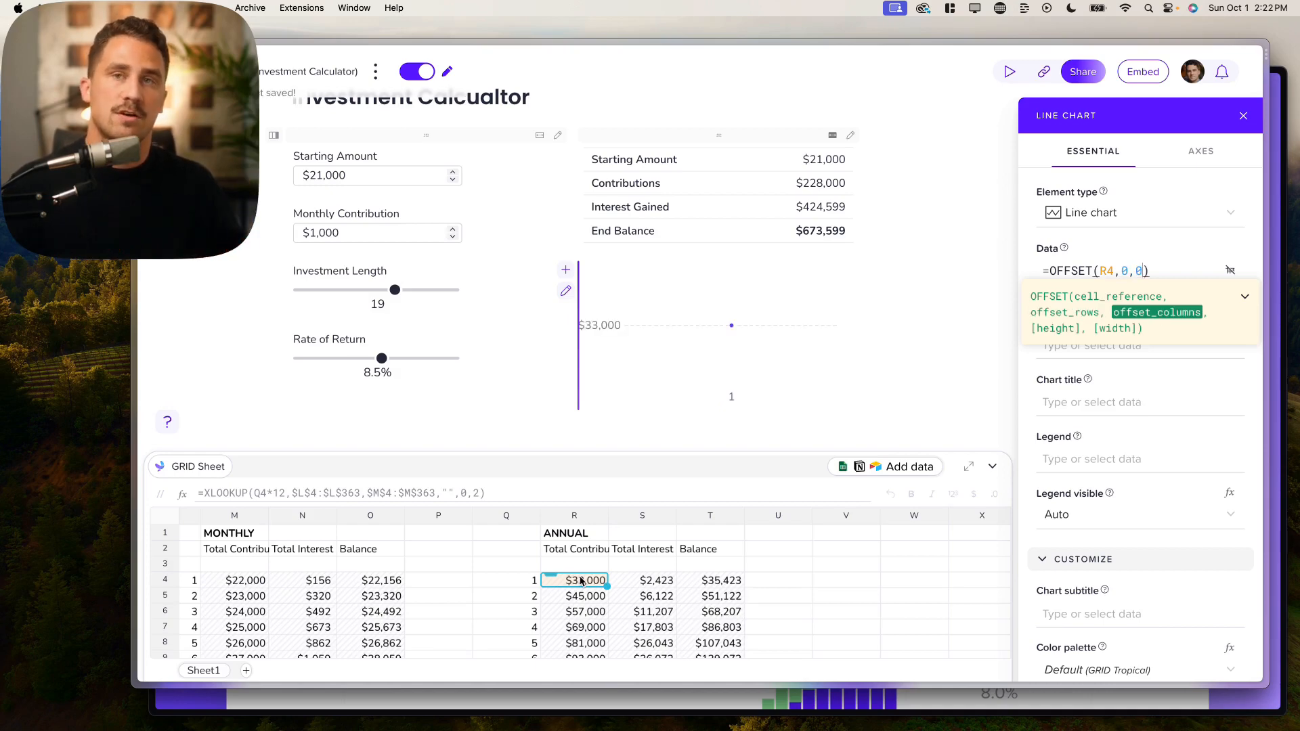
type(",")
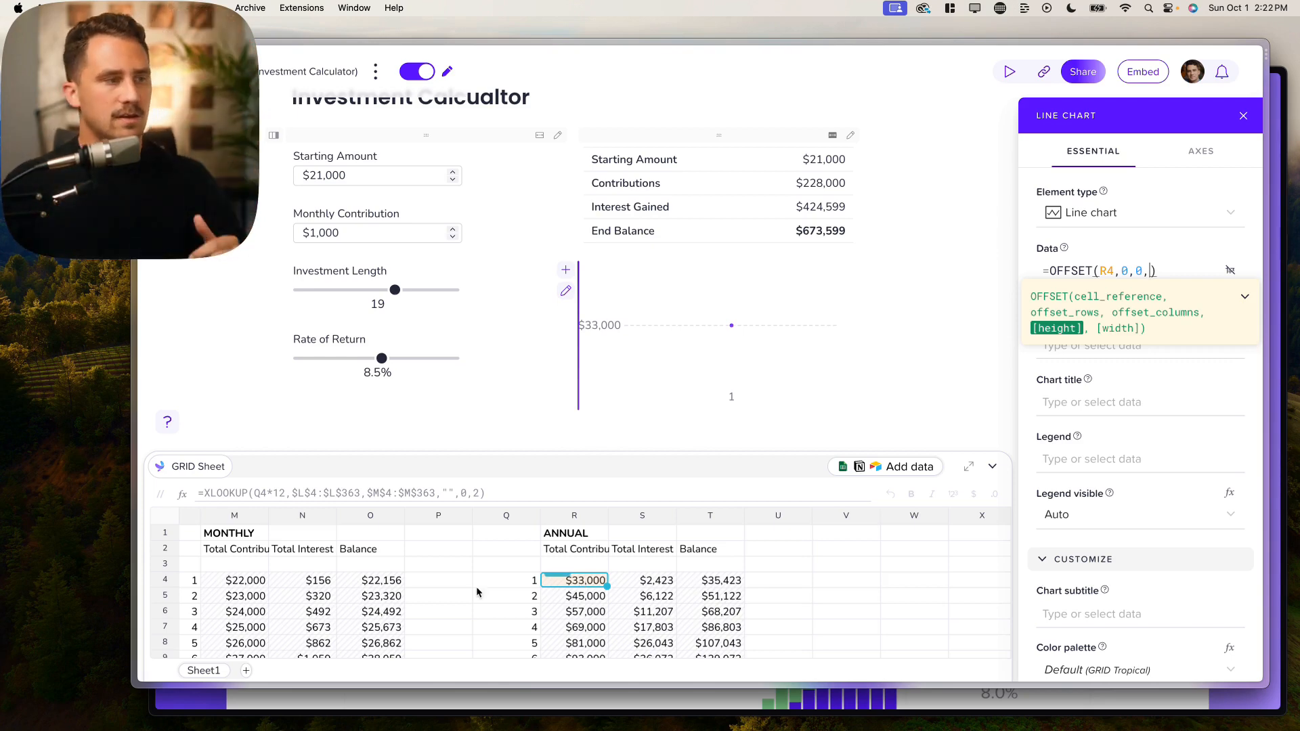
scroll(447, 593, "left", 12)
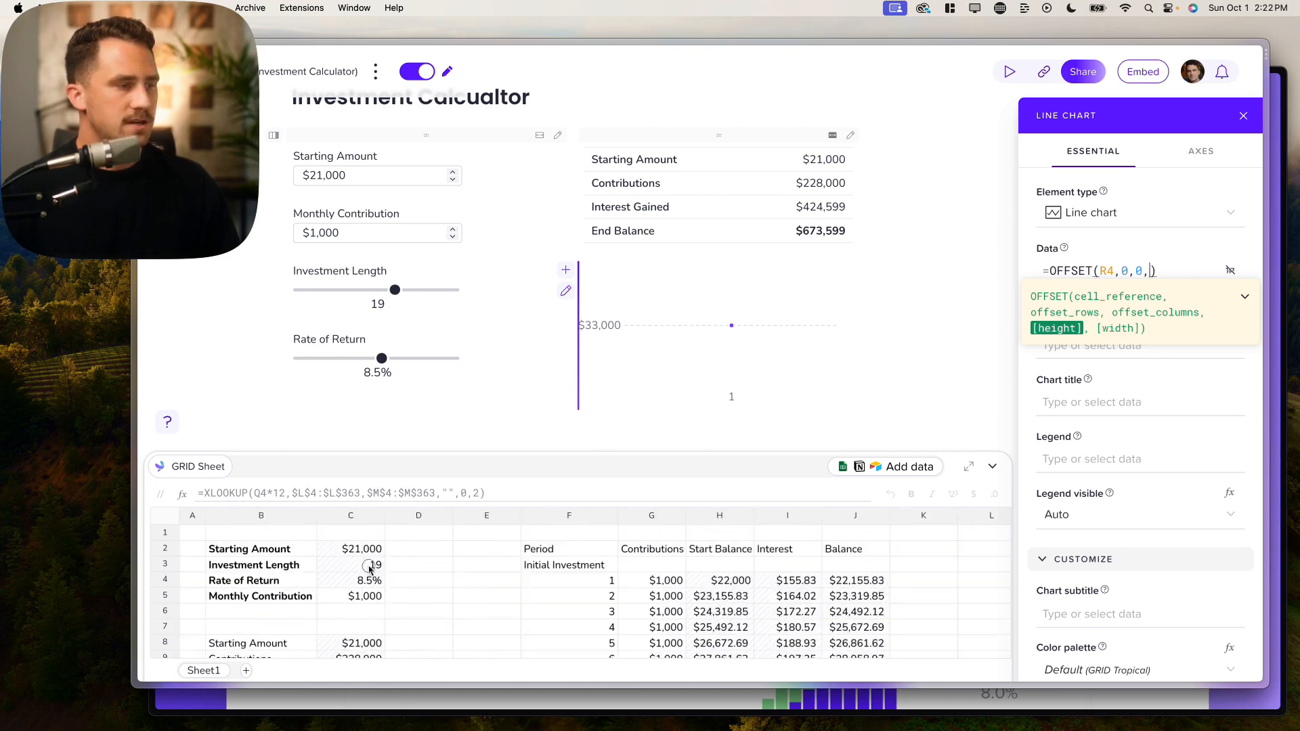
left_click(362, 567)
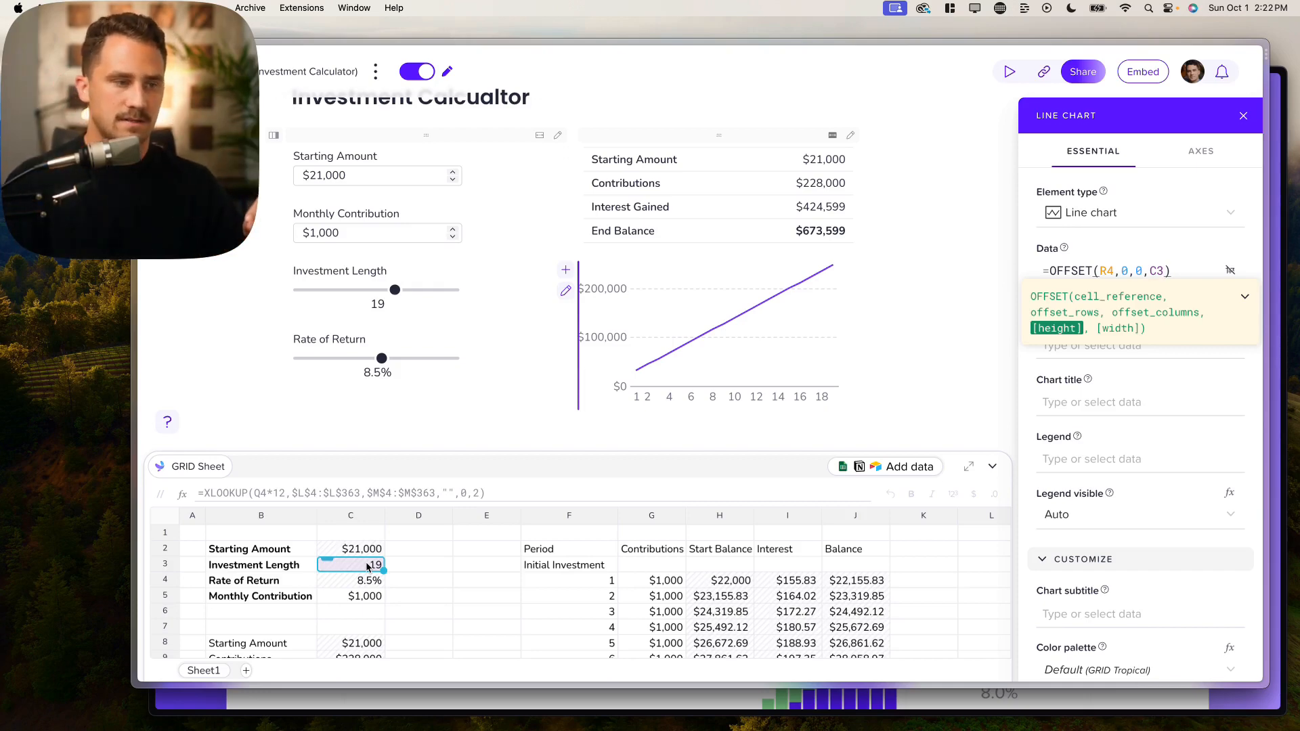
type(",")
scroll(865, 583, "right", 10)
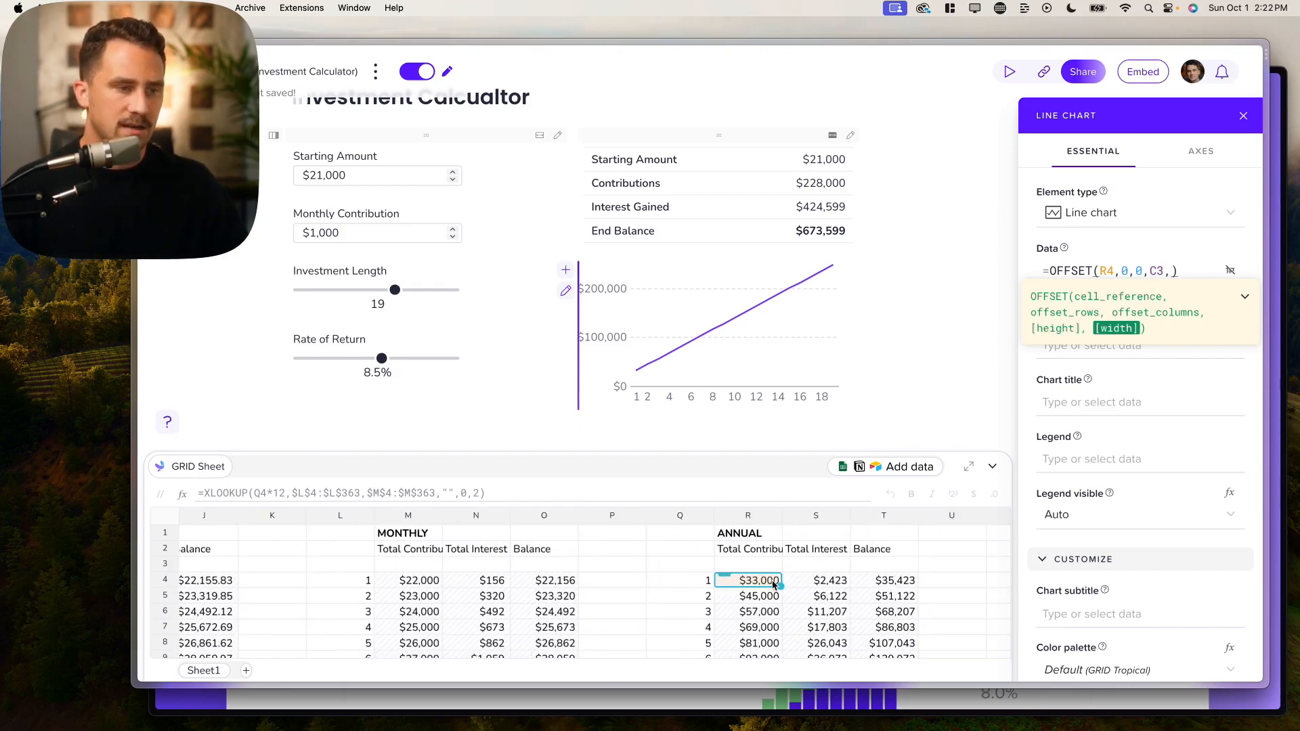
type("3")
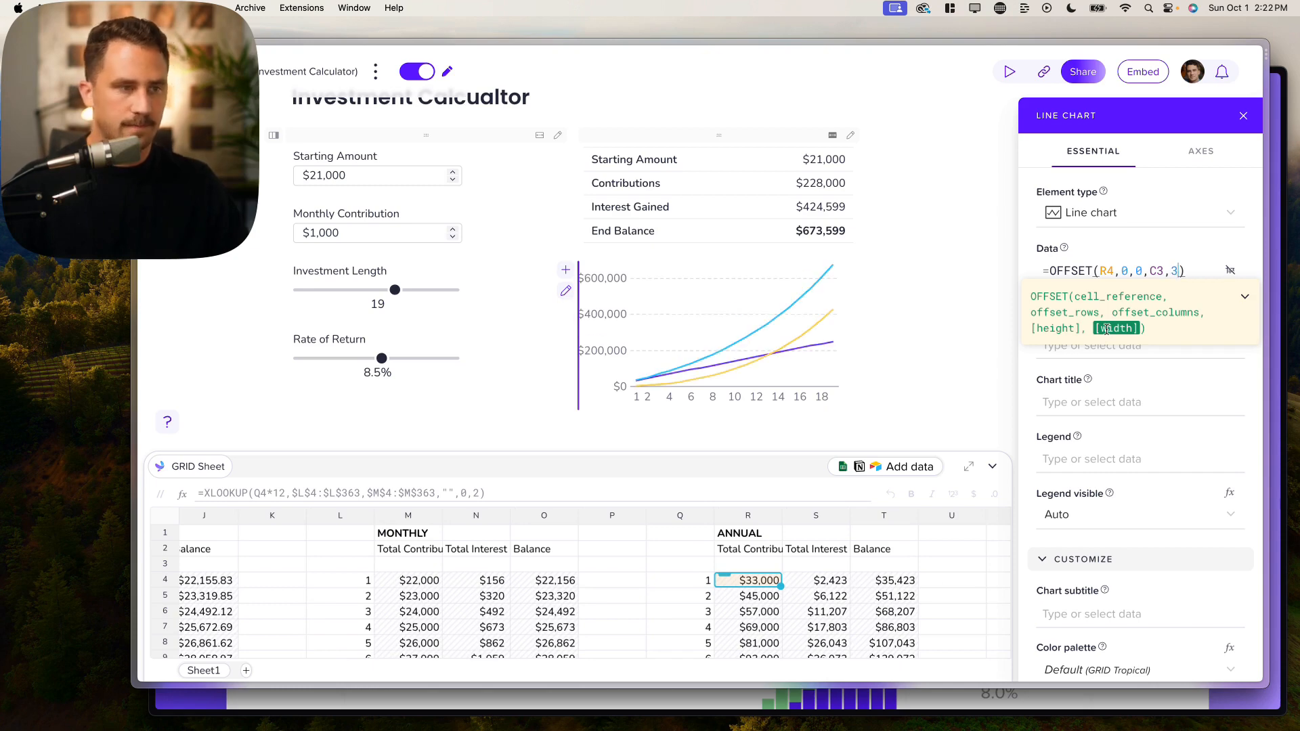
left_click(1076, 400)
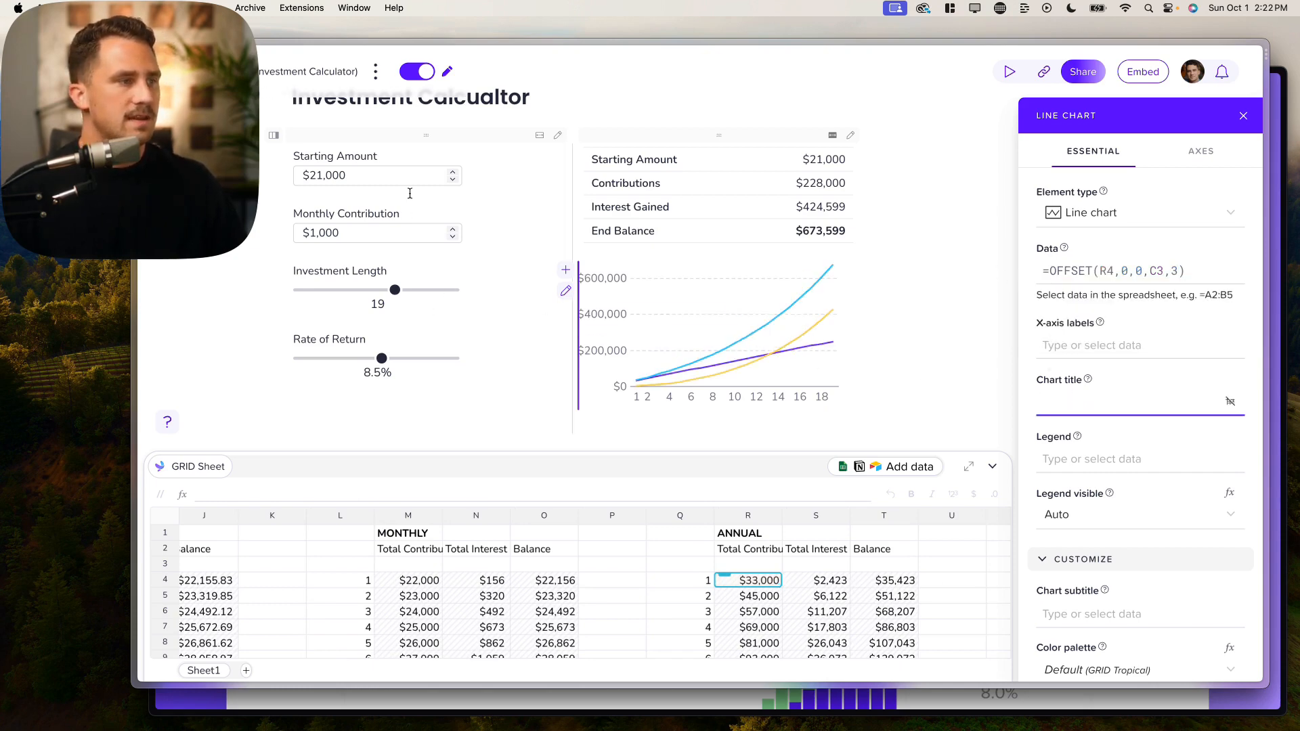
Step: Test the chart by setting the rate to 11.0% and investment length to 3 years
mouse_move(395, 289)
left_mouse_down()
mouse_move(308, 292)
mouse_move(455, 291)
mouse_move(324, 292)
mouse_move(429, 291)
mouse_move(406, 291)
left_mouse_up()
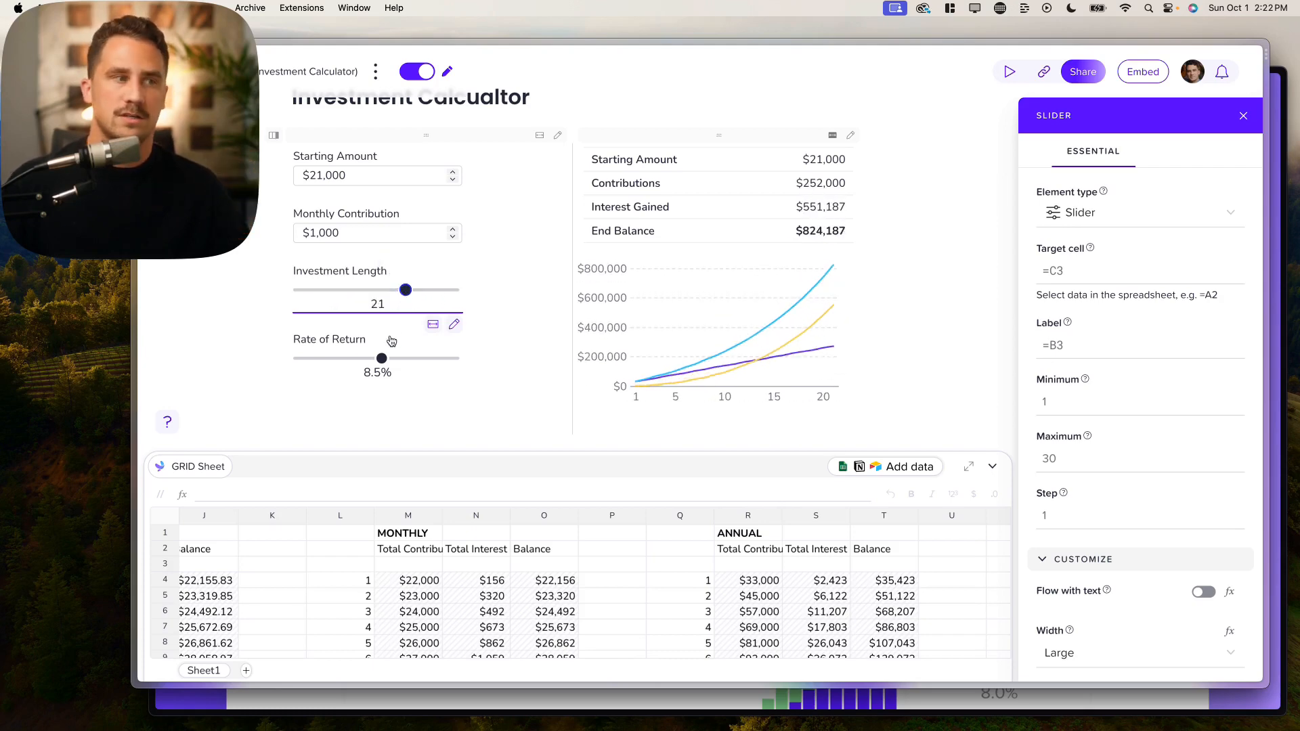
left_click_drag(382, 364, 409, 357)
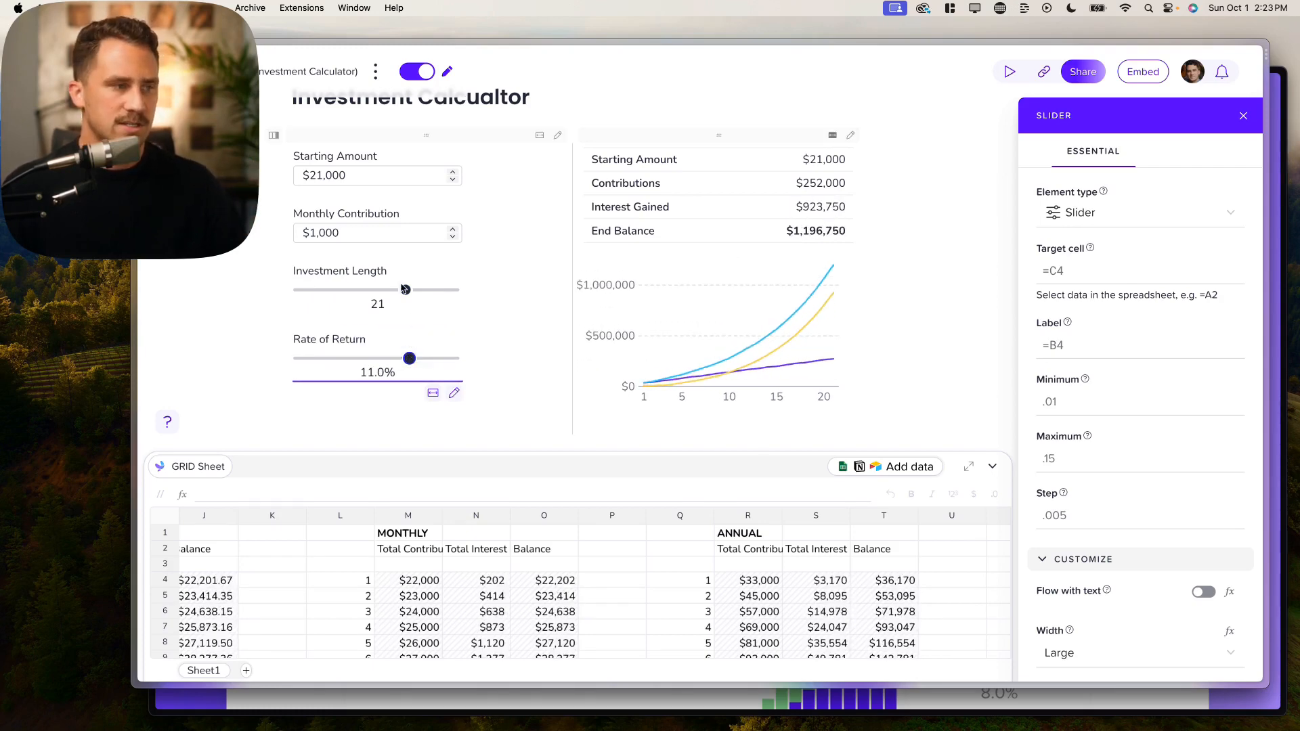
left_click_drag(406, 290, 306, 291)
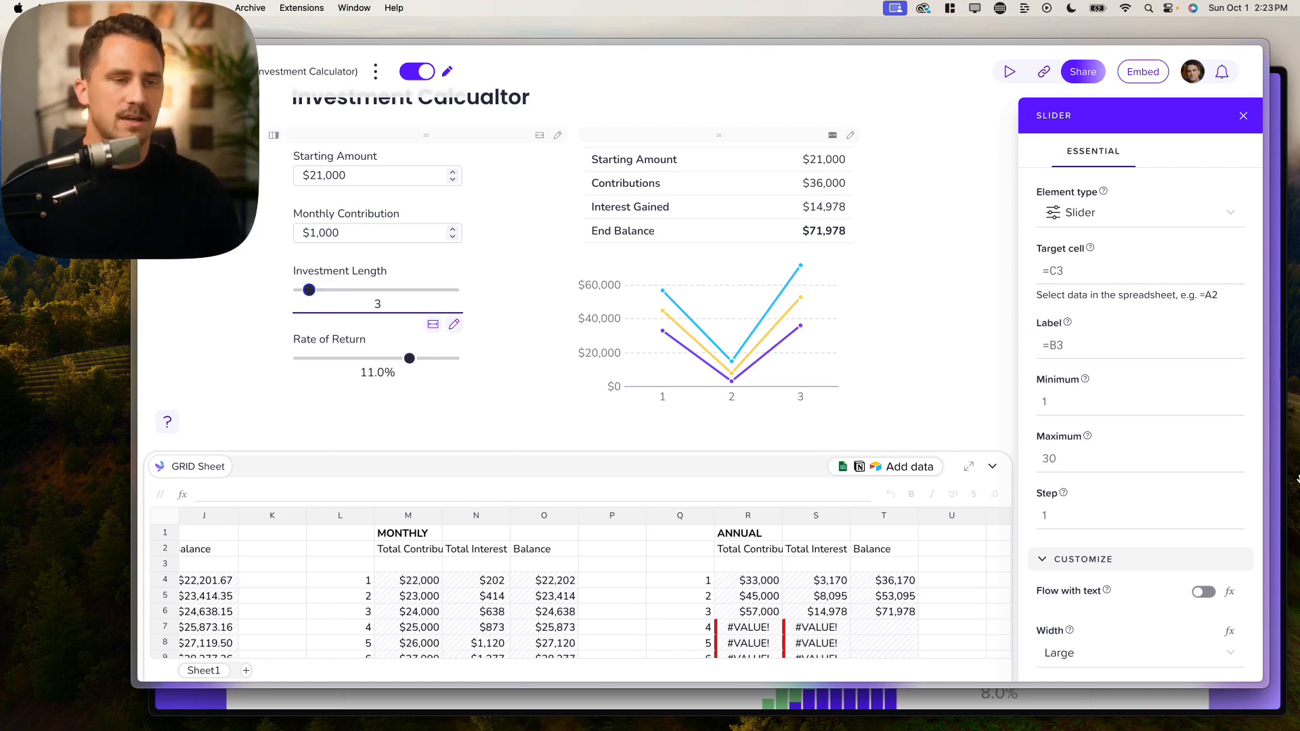
scroll(1103, 482, "down", 5)
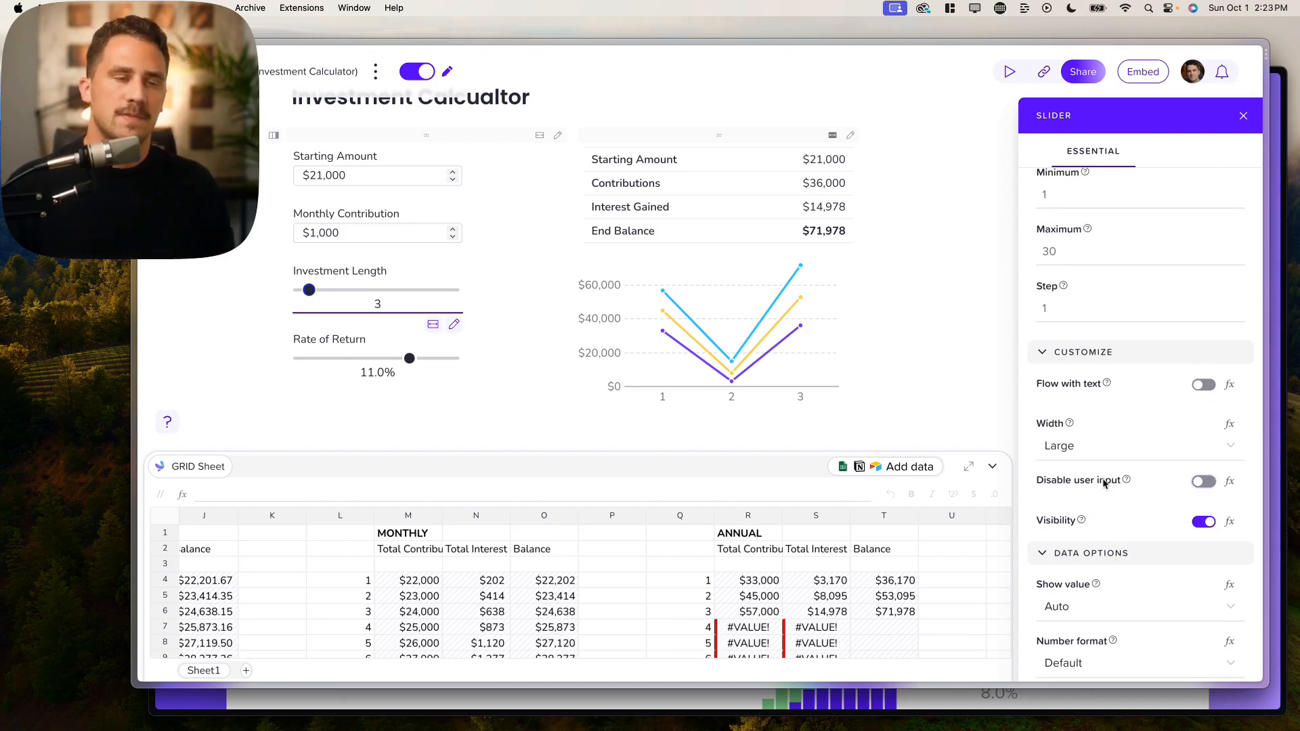
scroll(1110, 482, "down", 2)
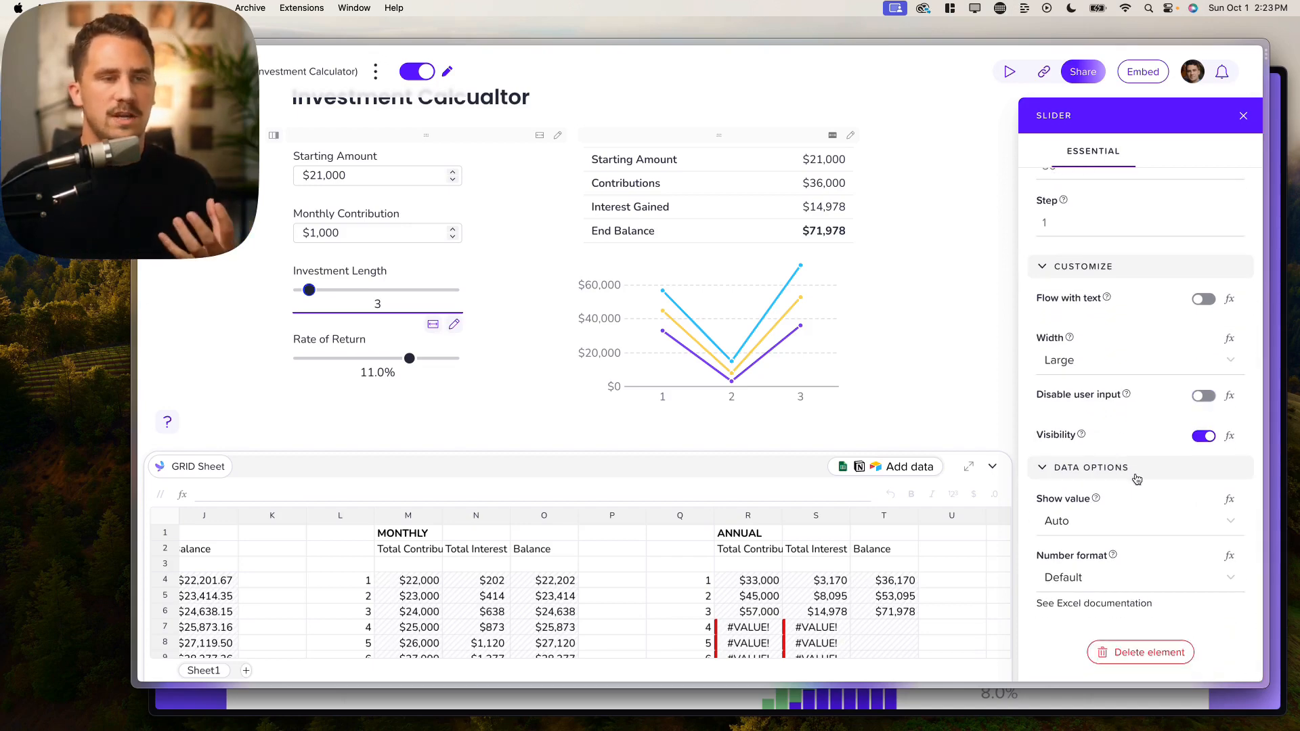
left_click(769, 288)
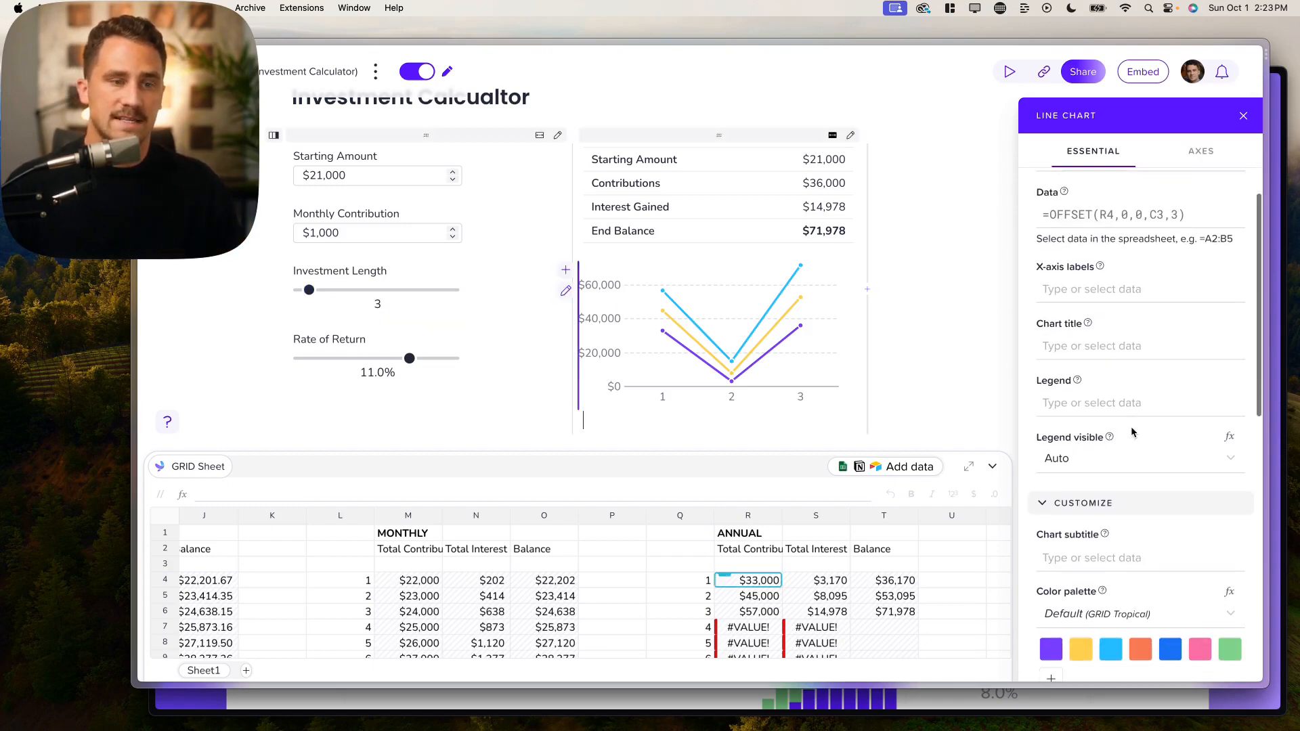
Step: Set the chart's series orientation to Columns after trying Rows, then set Investment Length to 5
scroll(1165, 437, "down", 4)
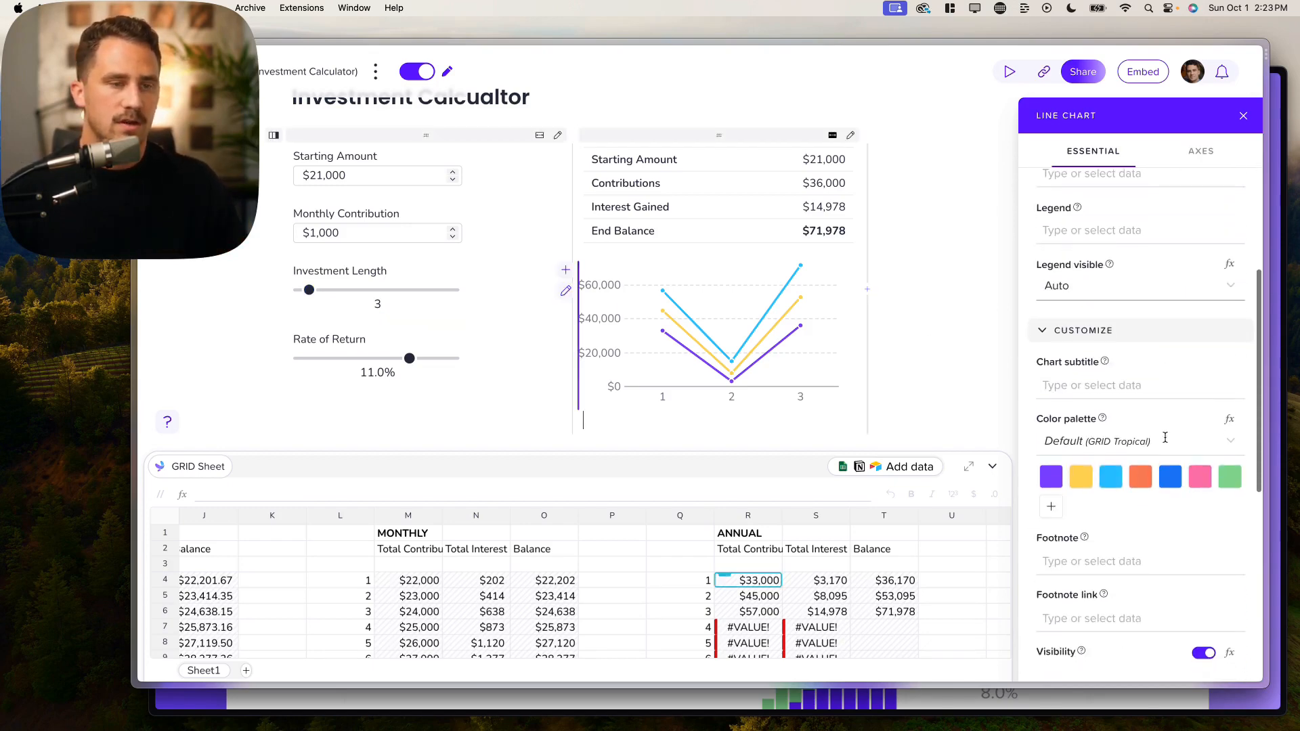
scroll(1165, 437, "down", 4)
scroll(1112, 495, "down", 5)
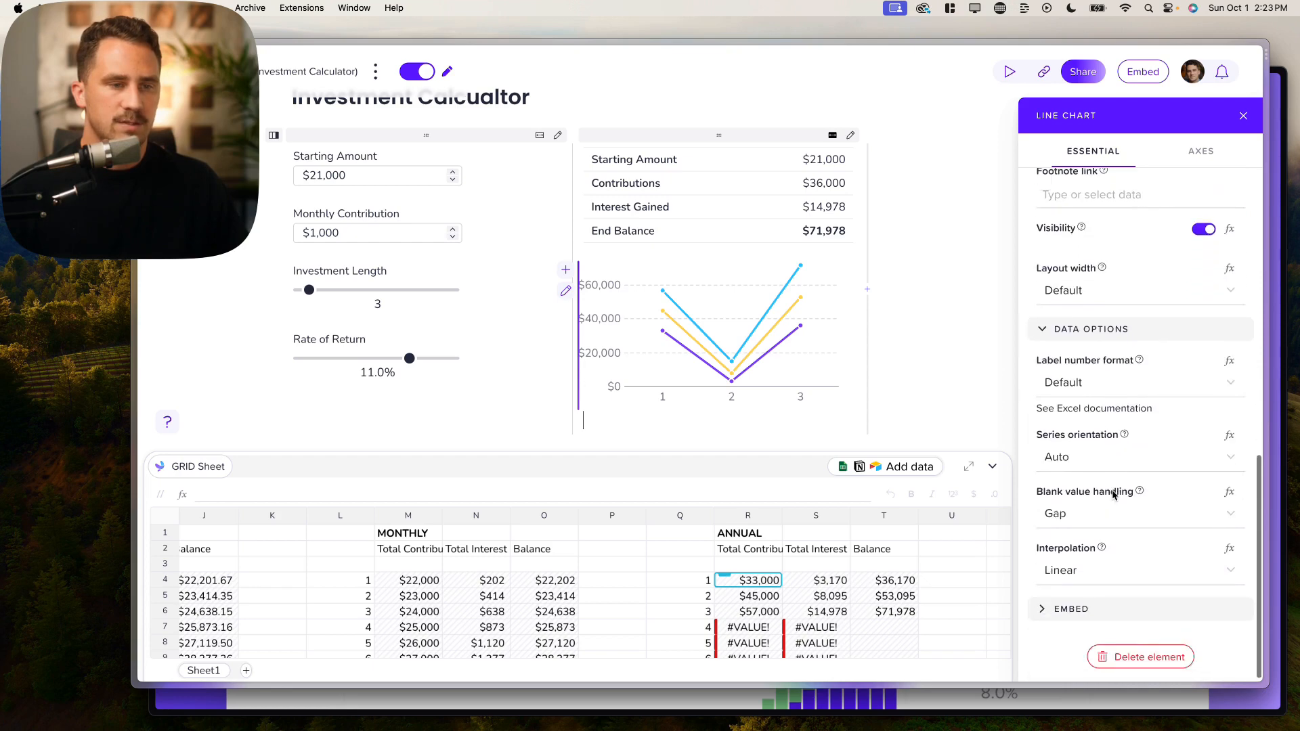
left_click(1099, 463)
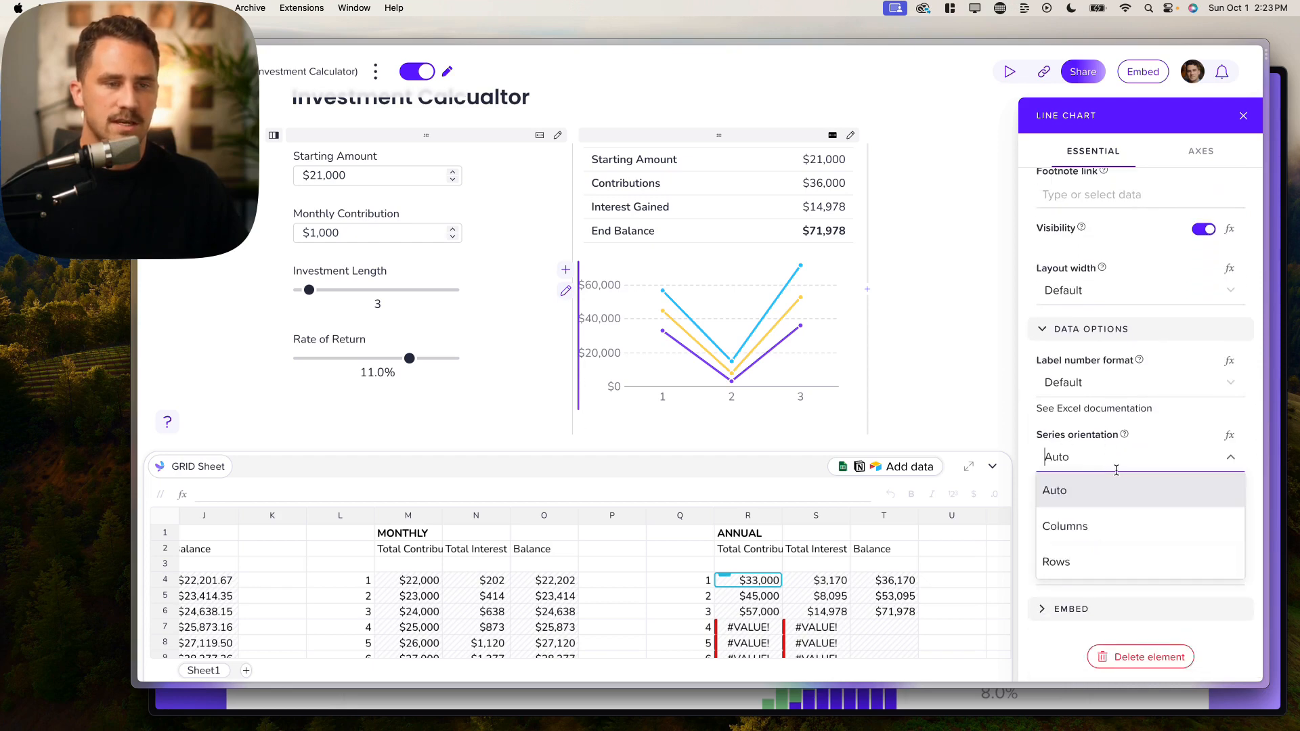
left_click(1086, 525)
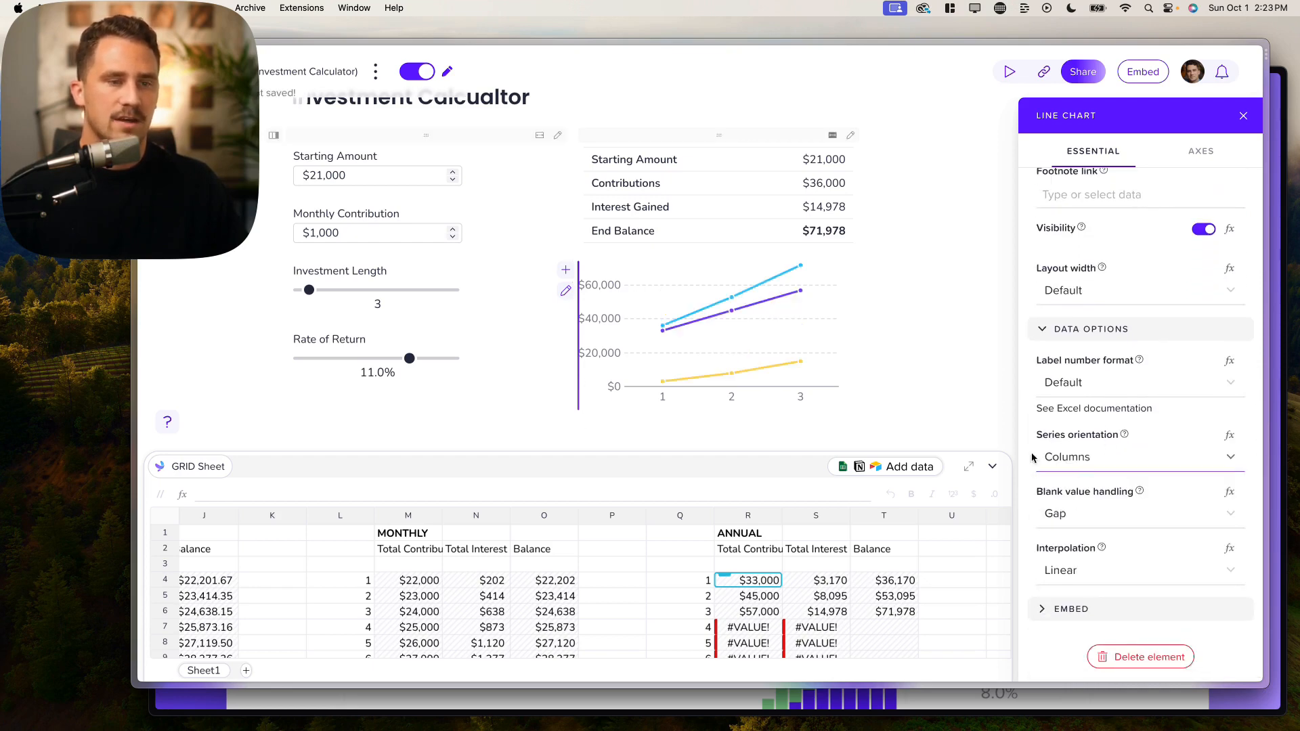
left_click(1087, 461)
left_click(1060, 565)
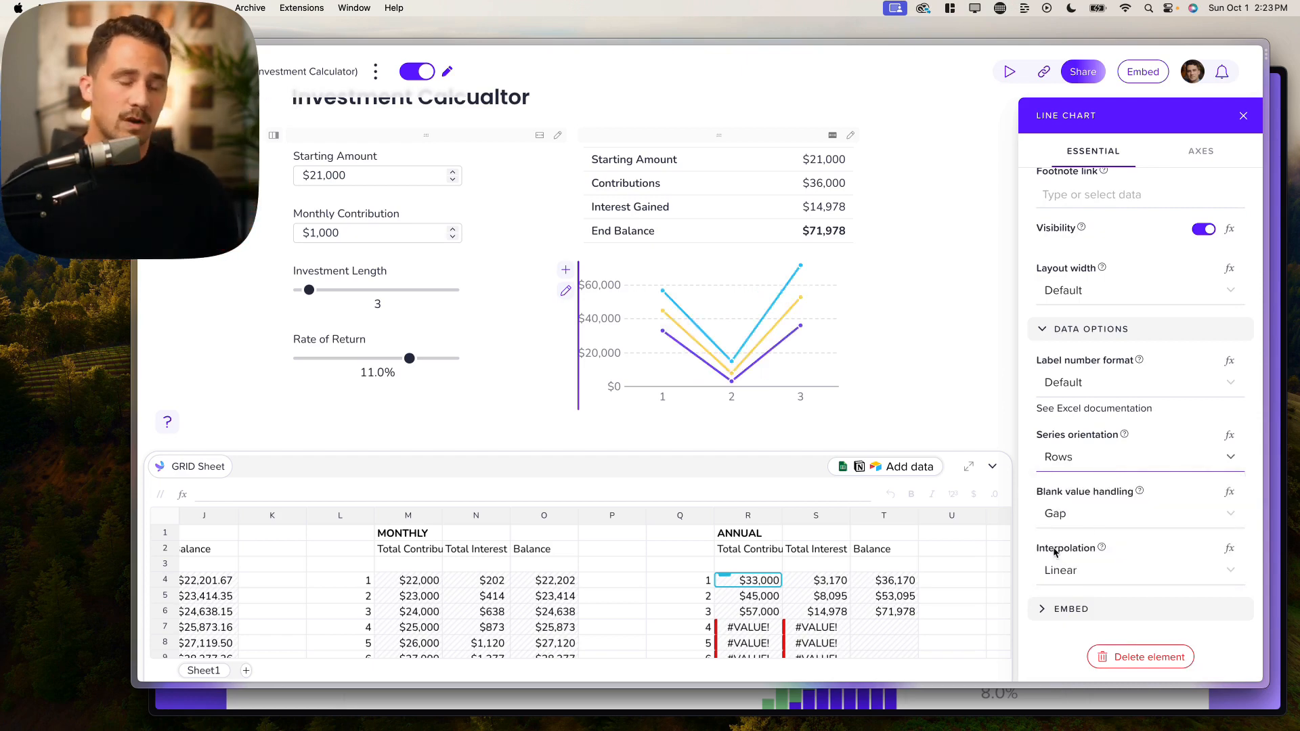
left_click(1136, 455)
left_click(1096, 527)
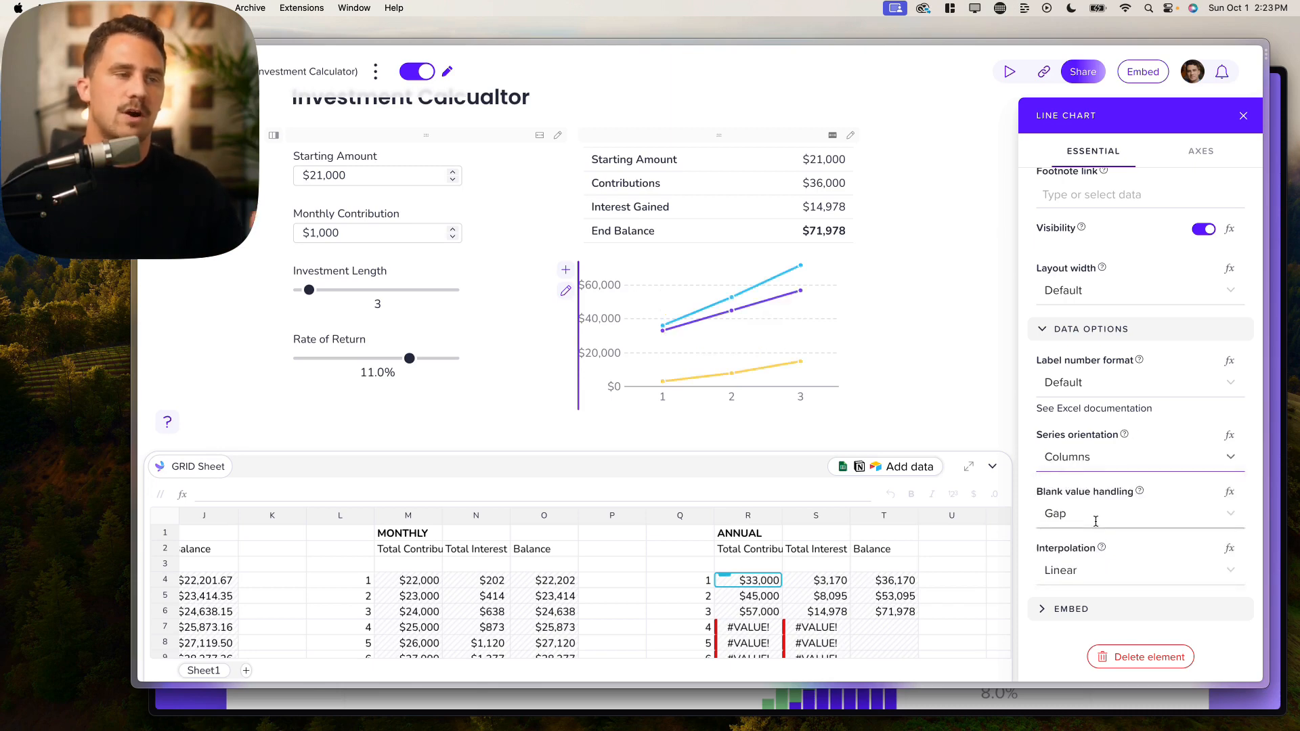
mouse_move(304, 289)
left_mouse_down()
mouse_move(436, 291)
mouse_move(302, 297)
mouse_move(319, 293)
left_mouse_up()
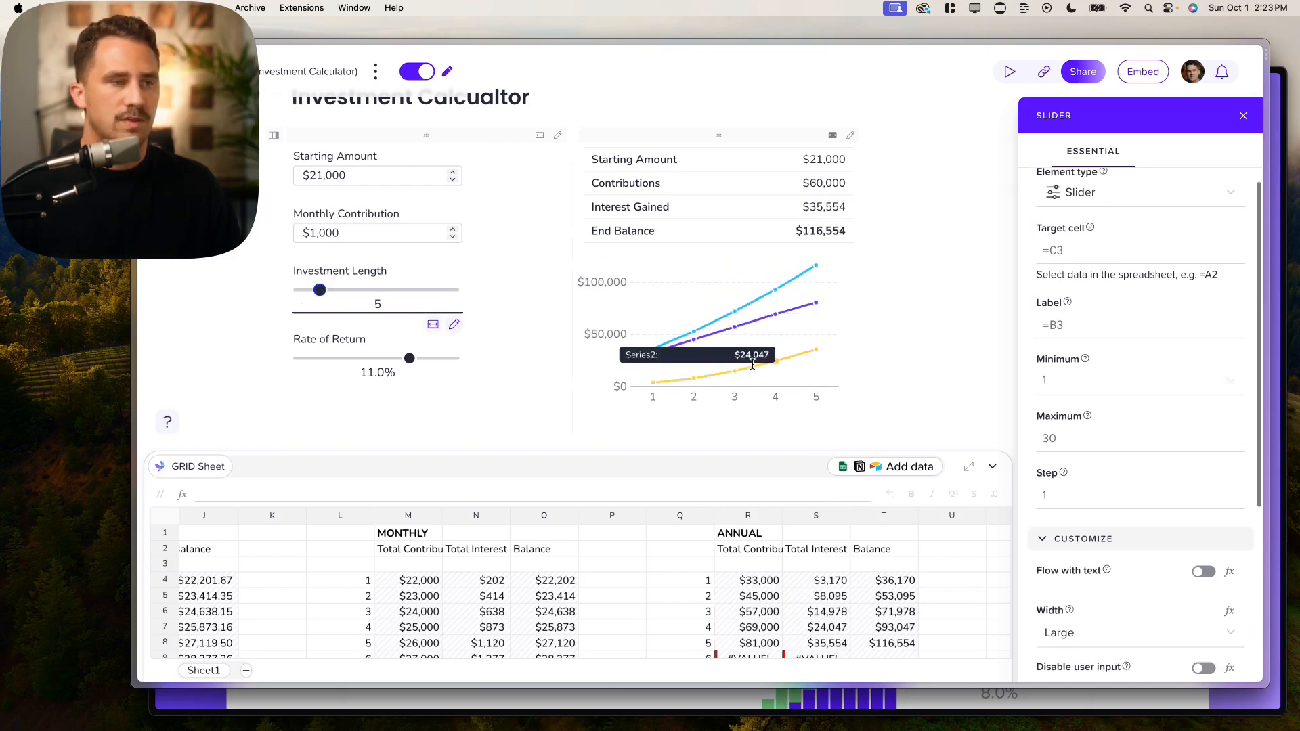
Step: Set the line chart's legend to =R2:T2, the Total Contributions, Total Interest and Balance headers
left_click(731, 335)
scroll(1150, 446, "down", 3)
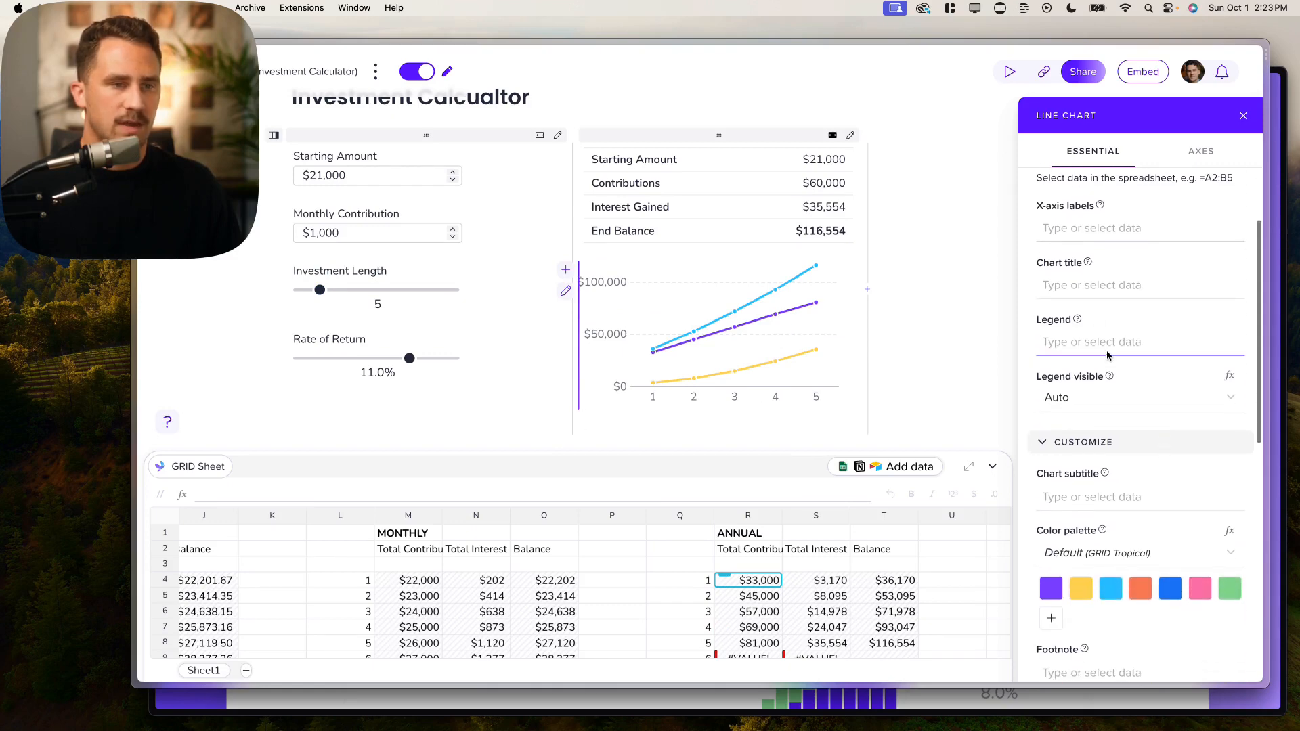
left_click(1081, 344)
left_click_drag(752, 553, 868, 553)
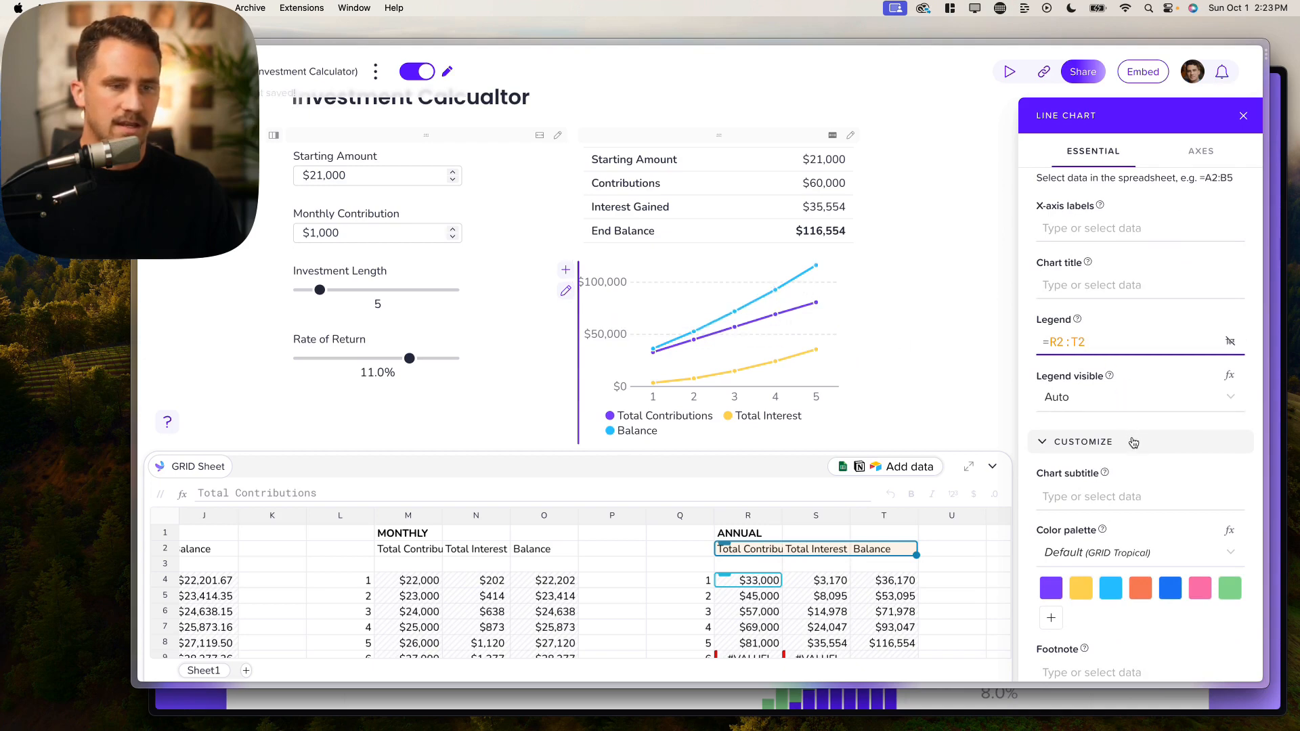
scroll(1133, 443, "down", 3)
Step: Apply the Color Universal Design colour palette to the line chart
left_click(1151, 402)
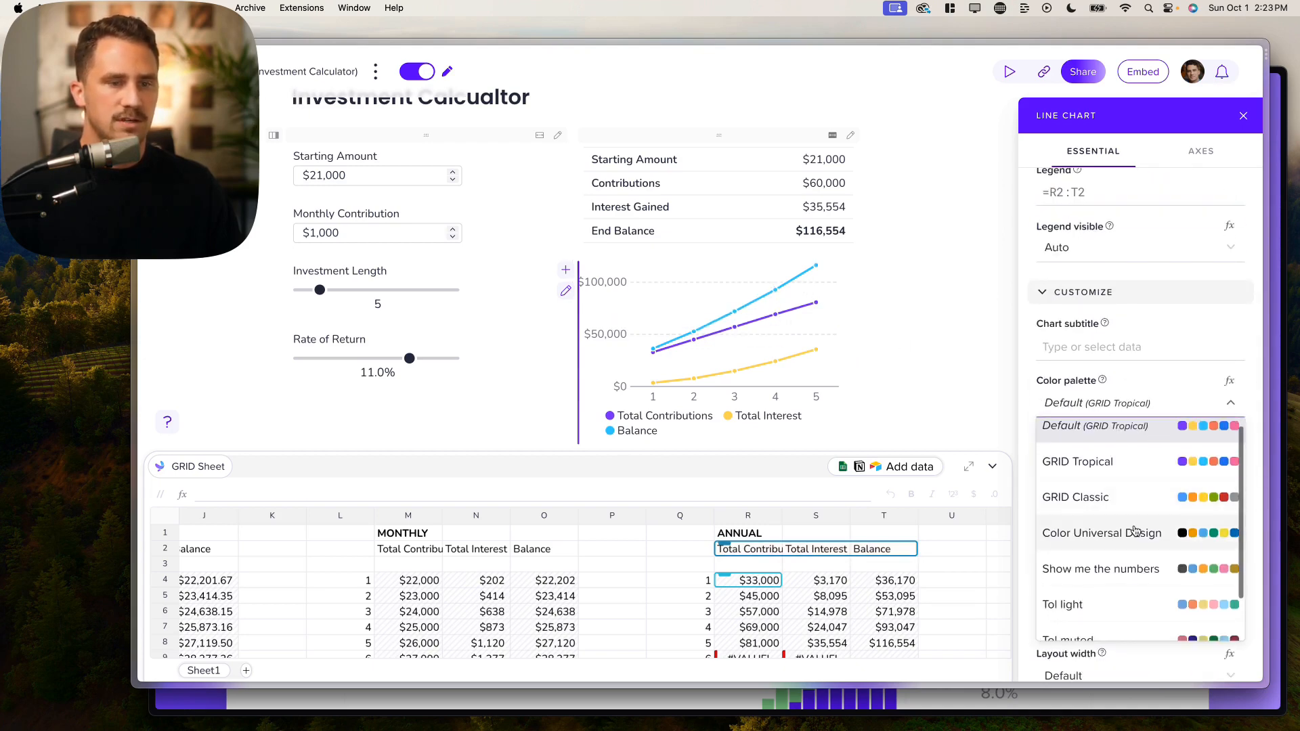
left_click(1154, 530)
left_click(1116, 400)
scroll(1095, 562, "down", 2)
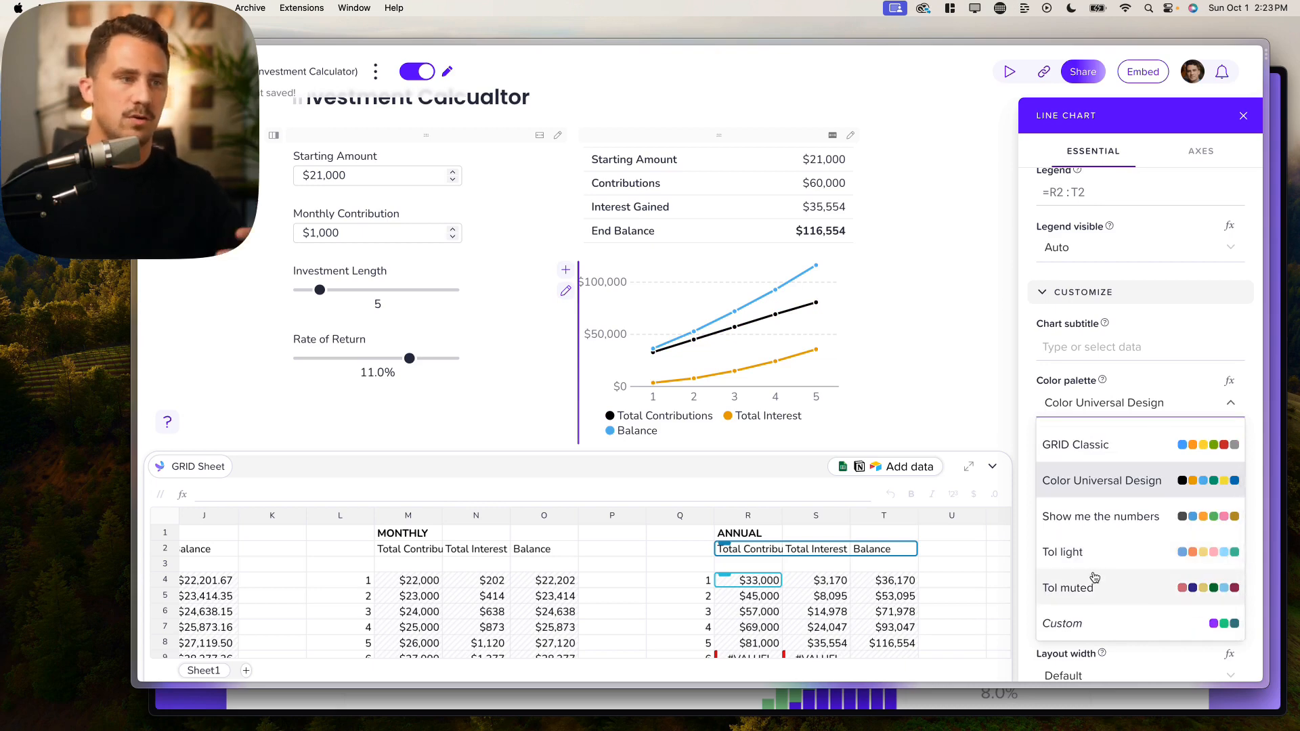
scroll(1094, 577, "up", 2)
left_click(1120, 394)
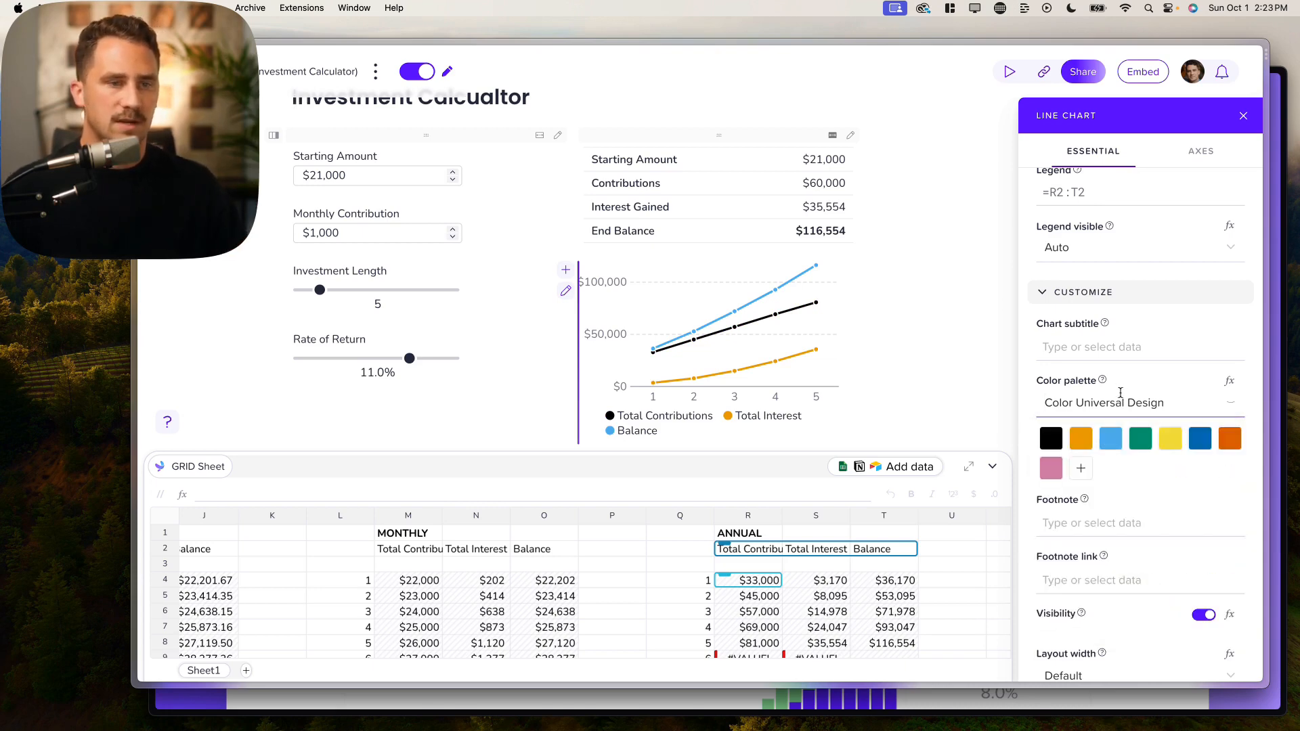
Step: Select the chart's subtitle field and look over the remaining chart settings
left_click(1088, 349)
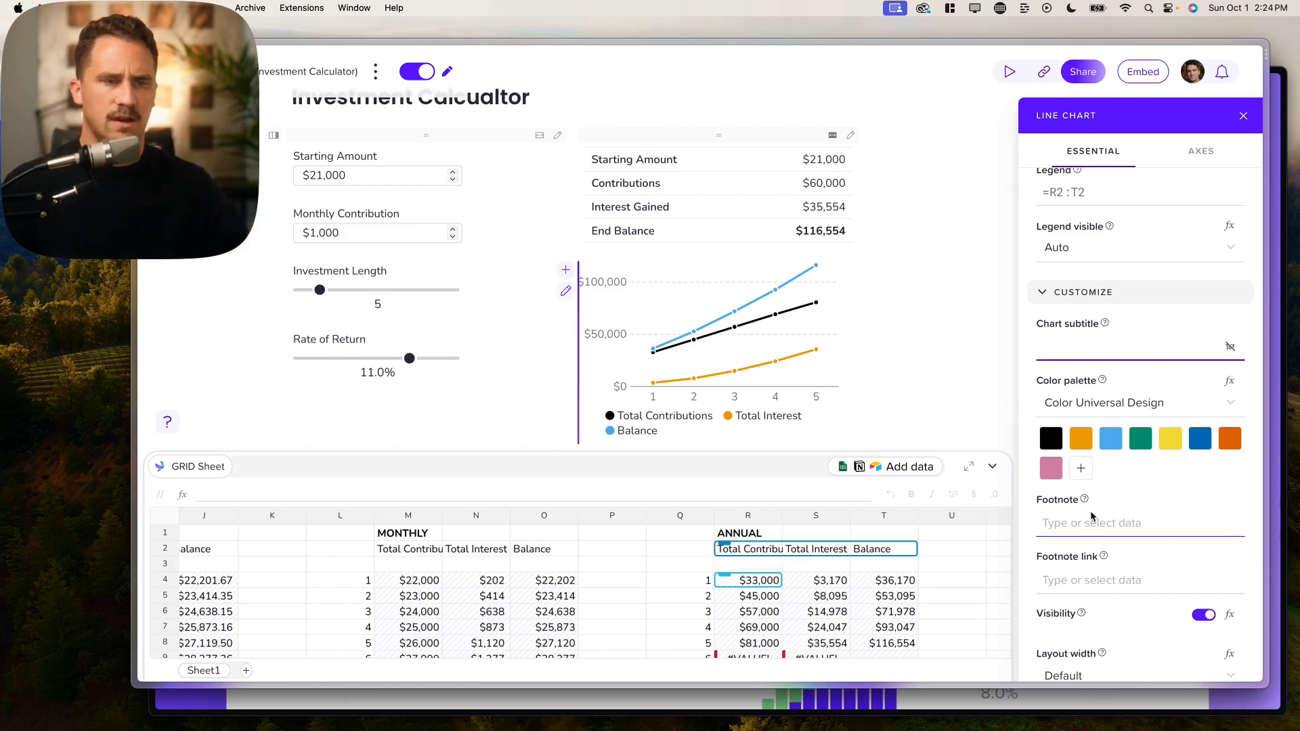
scroll(1090, 510, "up", 1)
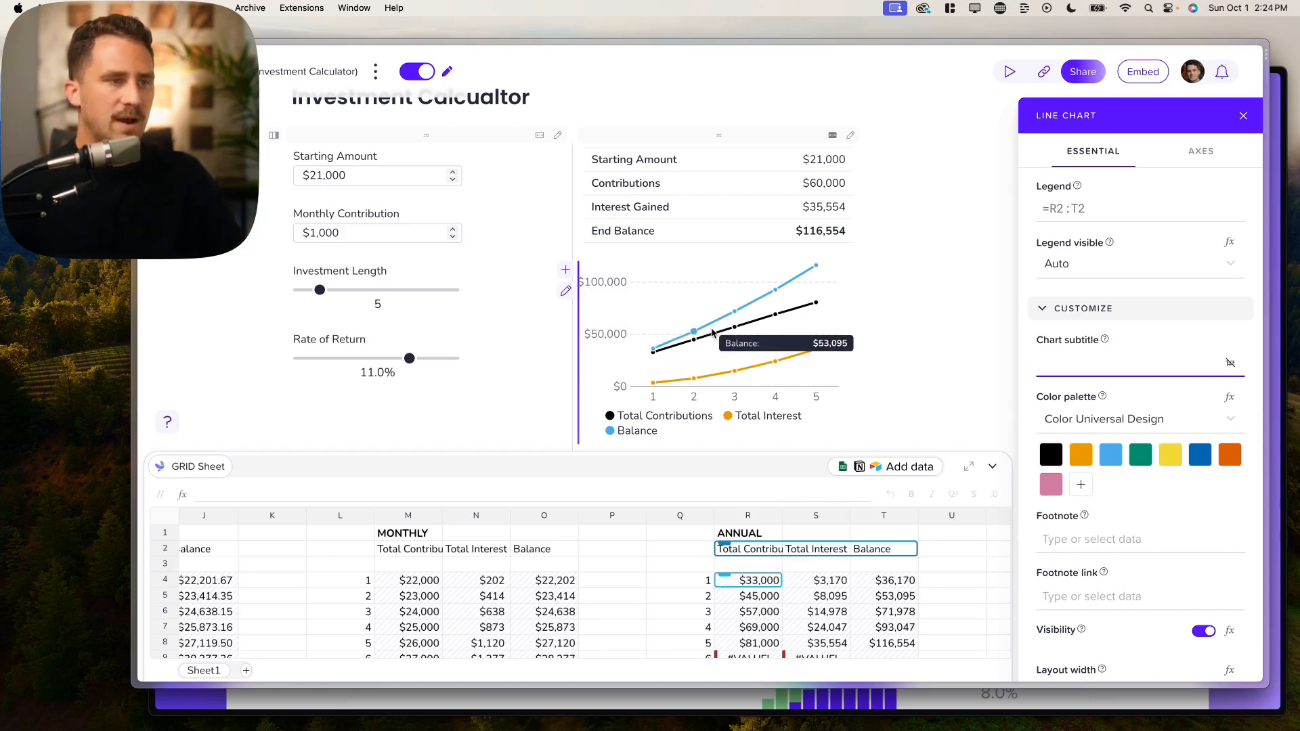
scroll(711, 335, "up", 2)
scroll(711, 335, "down", 2)
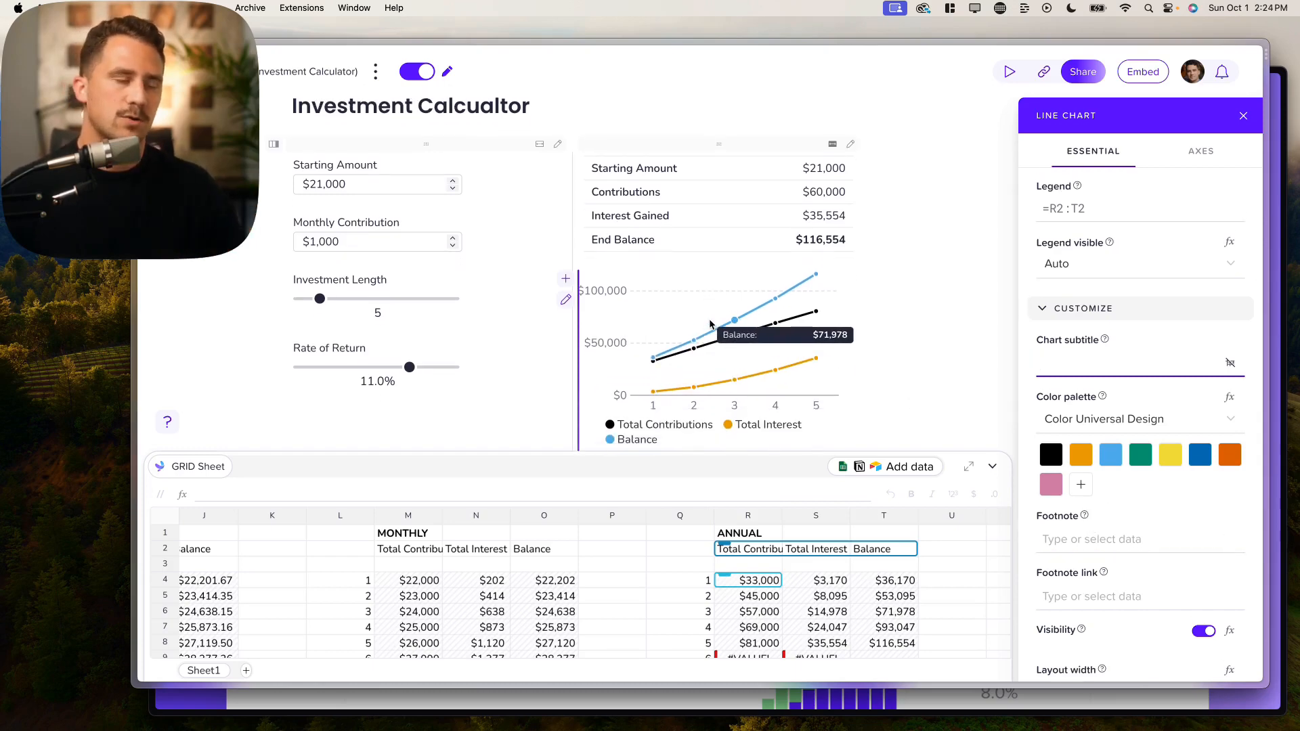
scroll(1136, 352, "up", 6)
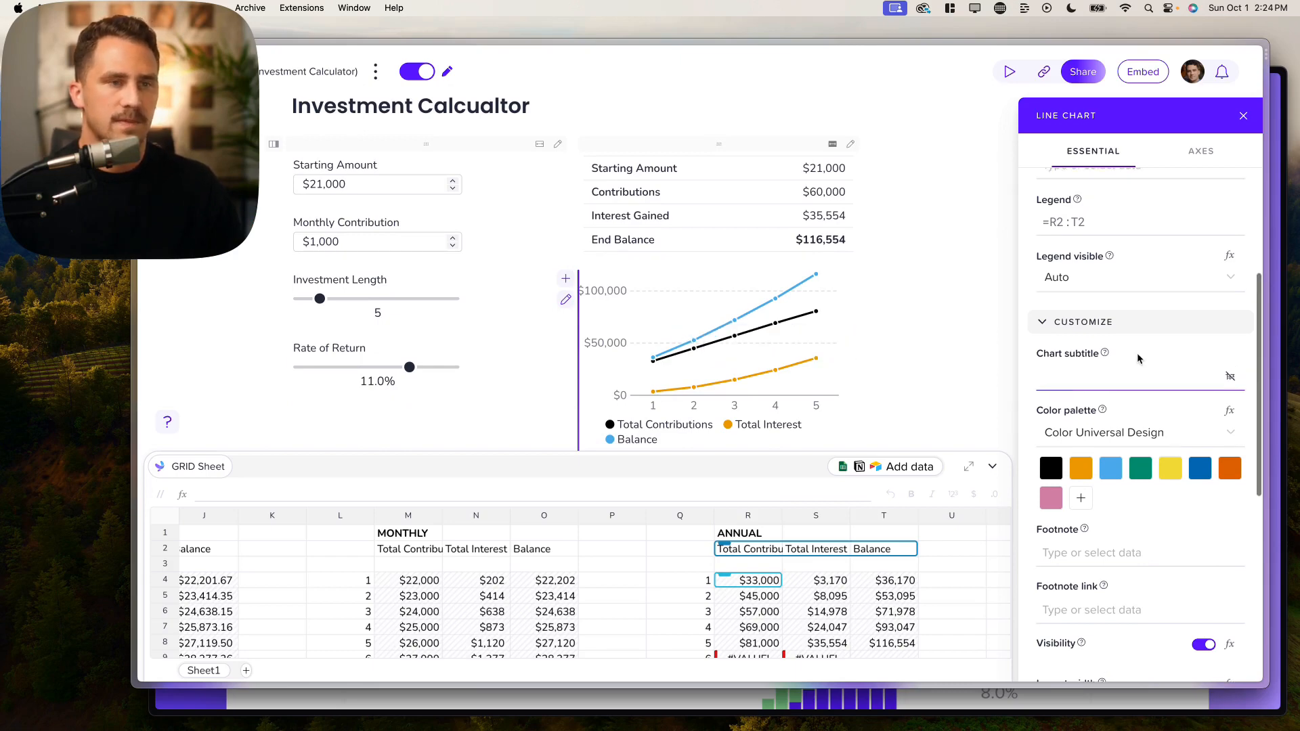
scroll(1132, 438, "down", 7)
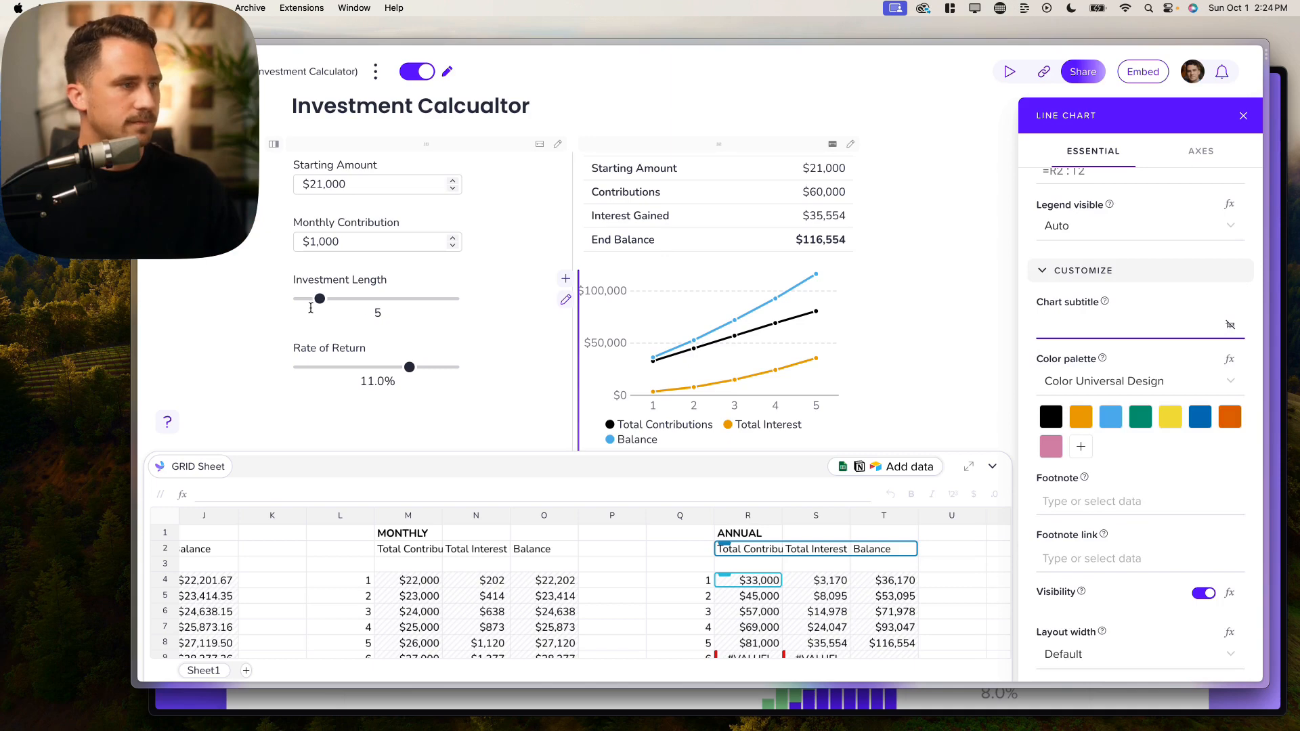
Step: Drag the Investment Length slider down to 1 year
left_click_drag(318, 299, 303, 305)
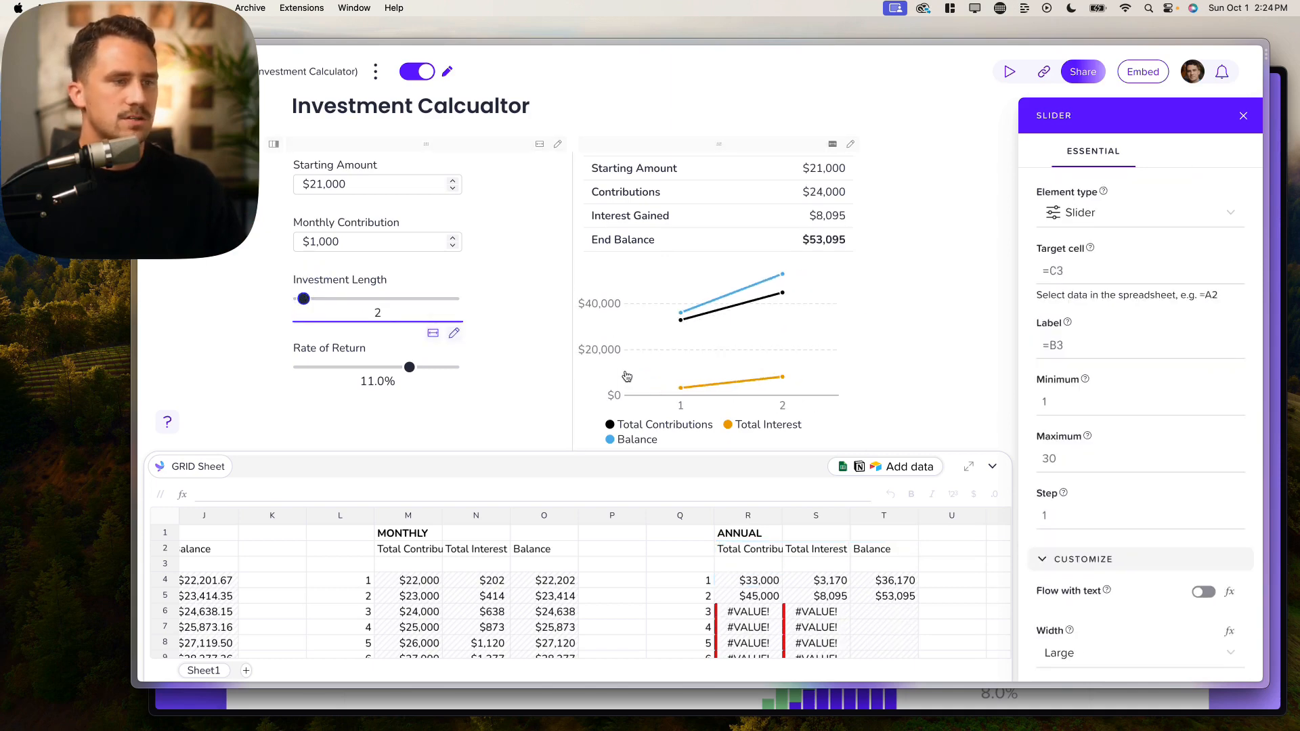
mouse_move(681, 321)
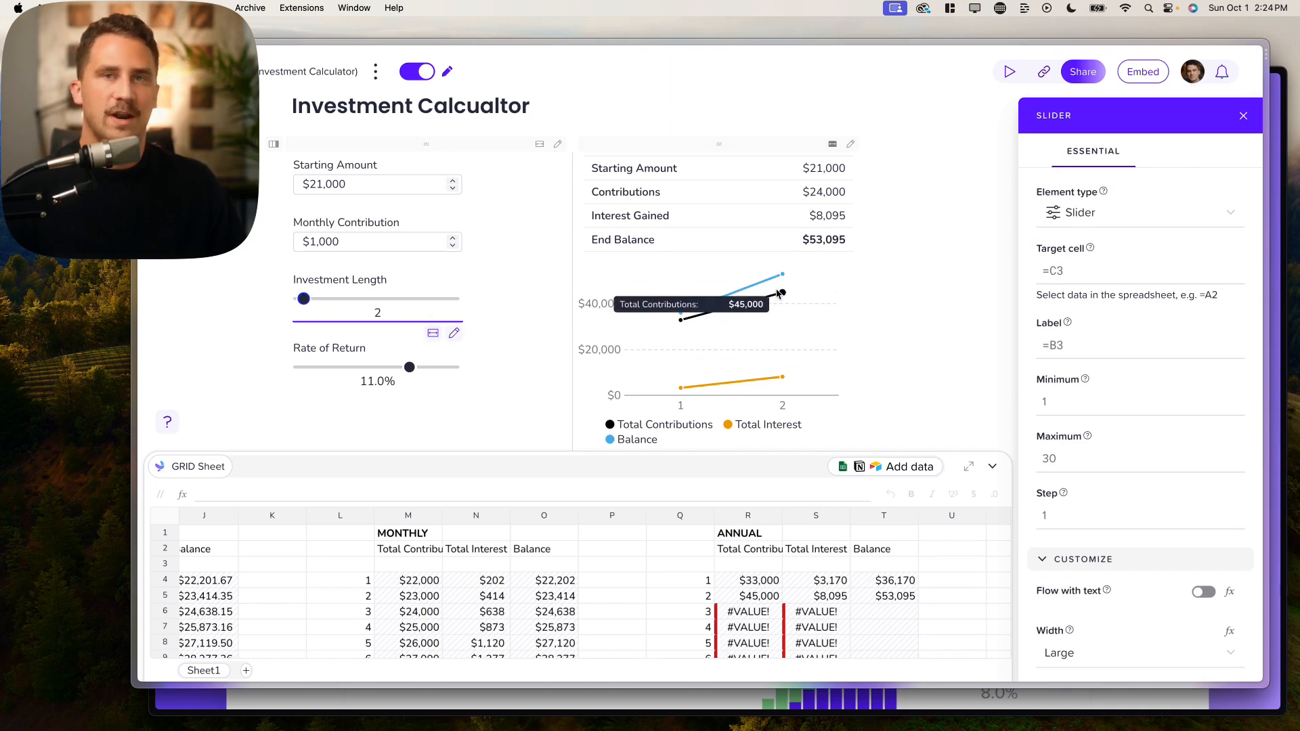
left_click_drag(304, 298, 298, 299)
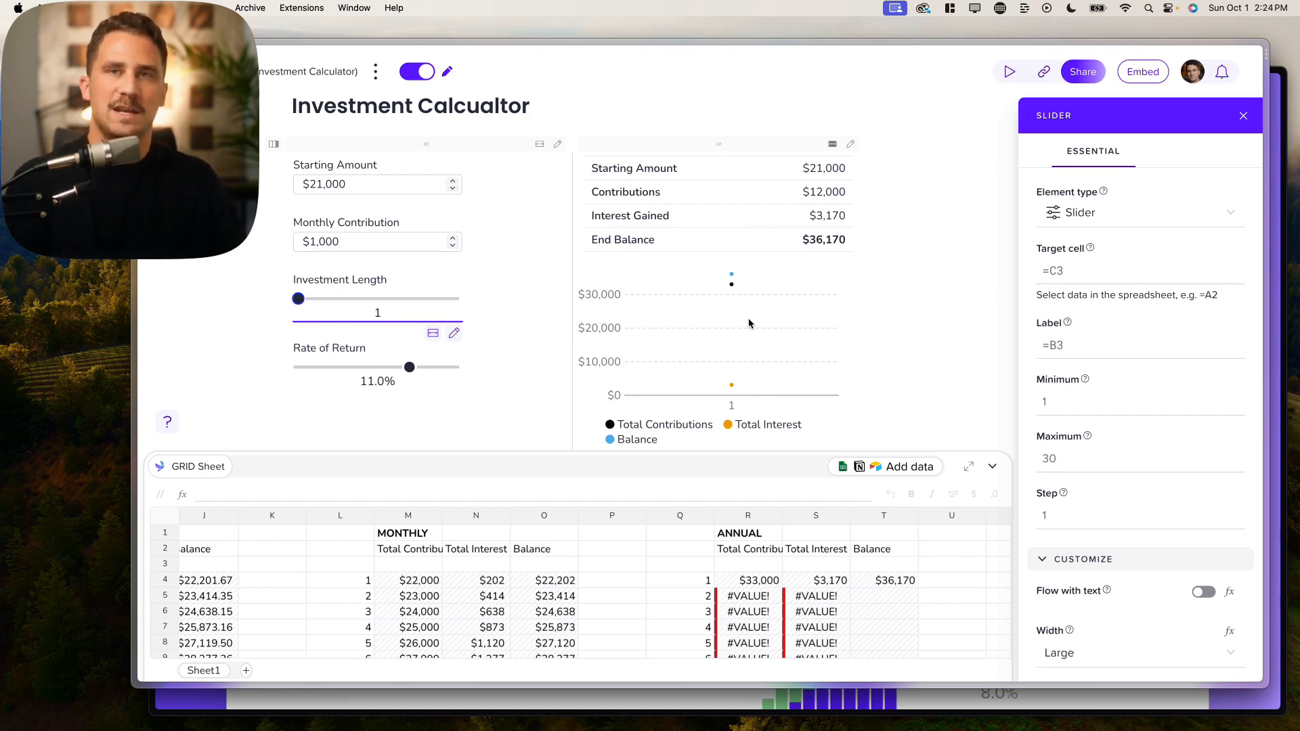
scroll(685, 341, "down", 3)
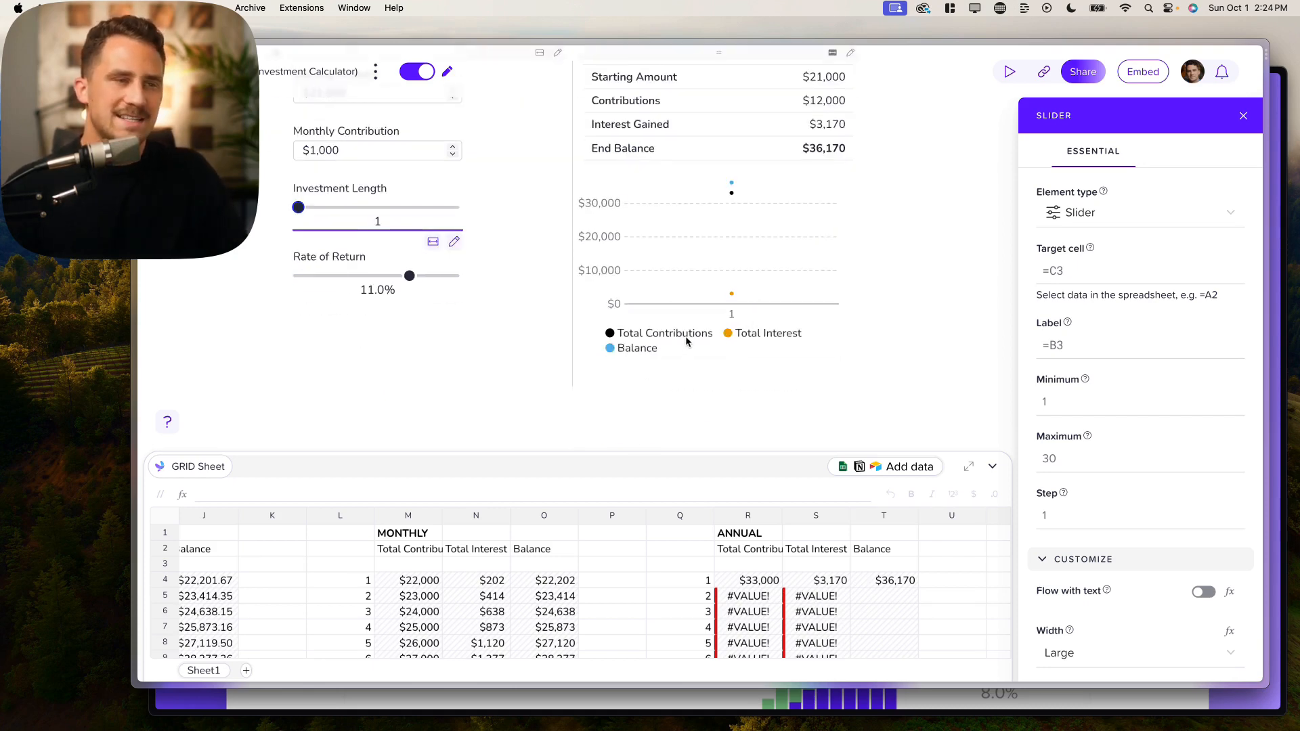
scroll(677, 267, "up", 3)
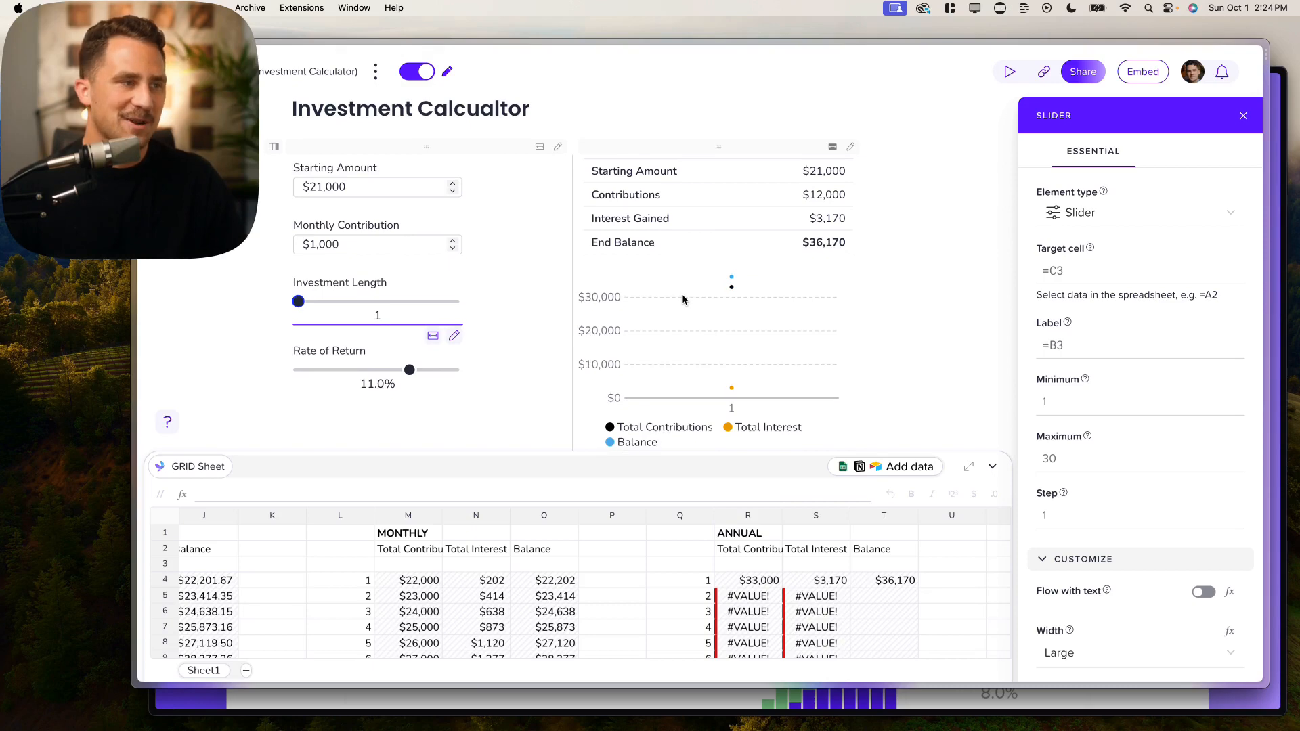
Step: Bring up the line chart's settings panel and scroll down to its Visibility option
left_click(406, 371)
left_click(685, 365)
scroll(687, 362, "down", 4)
left_click(689, 345)
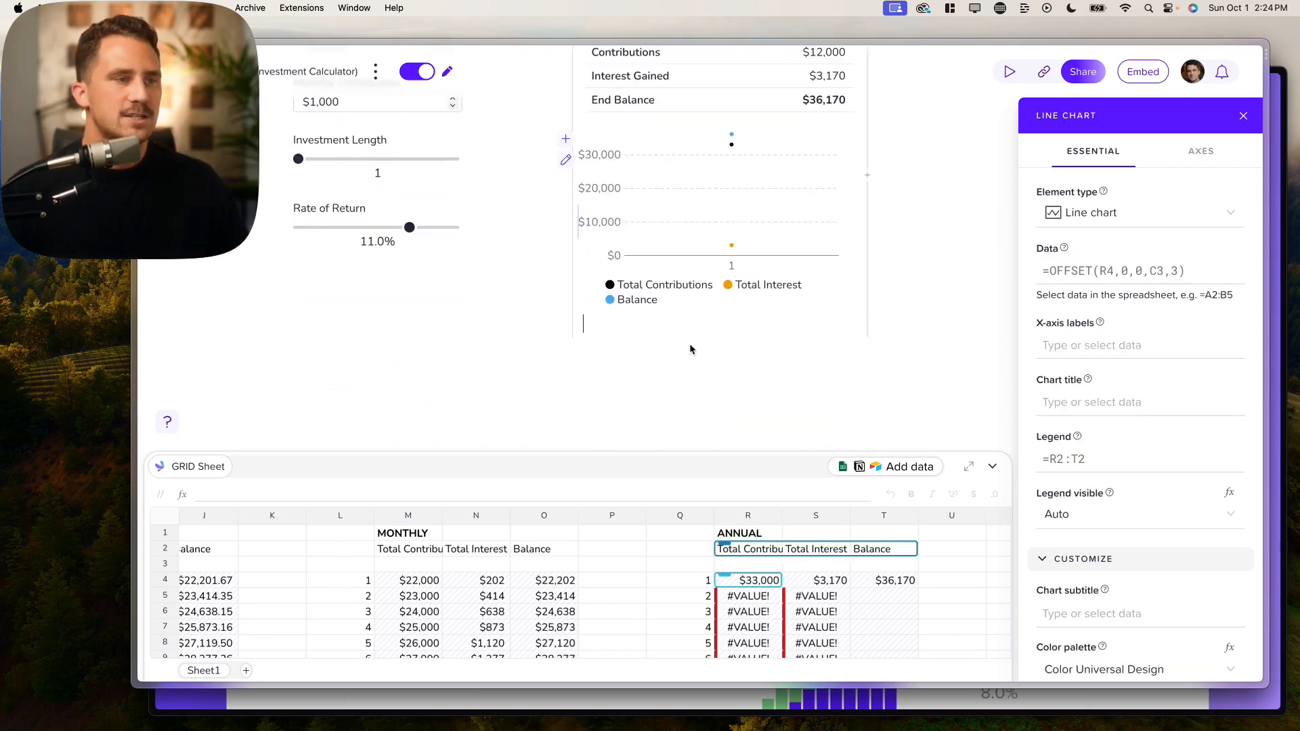
left_click(826, 217)
scroll(819, 278, "up", 2)
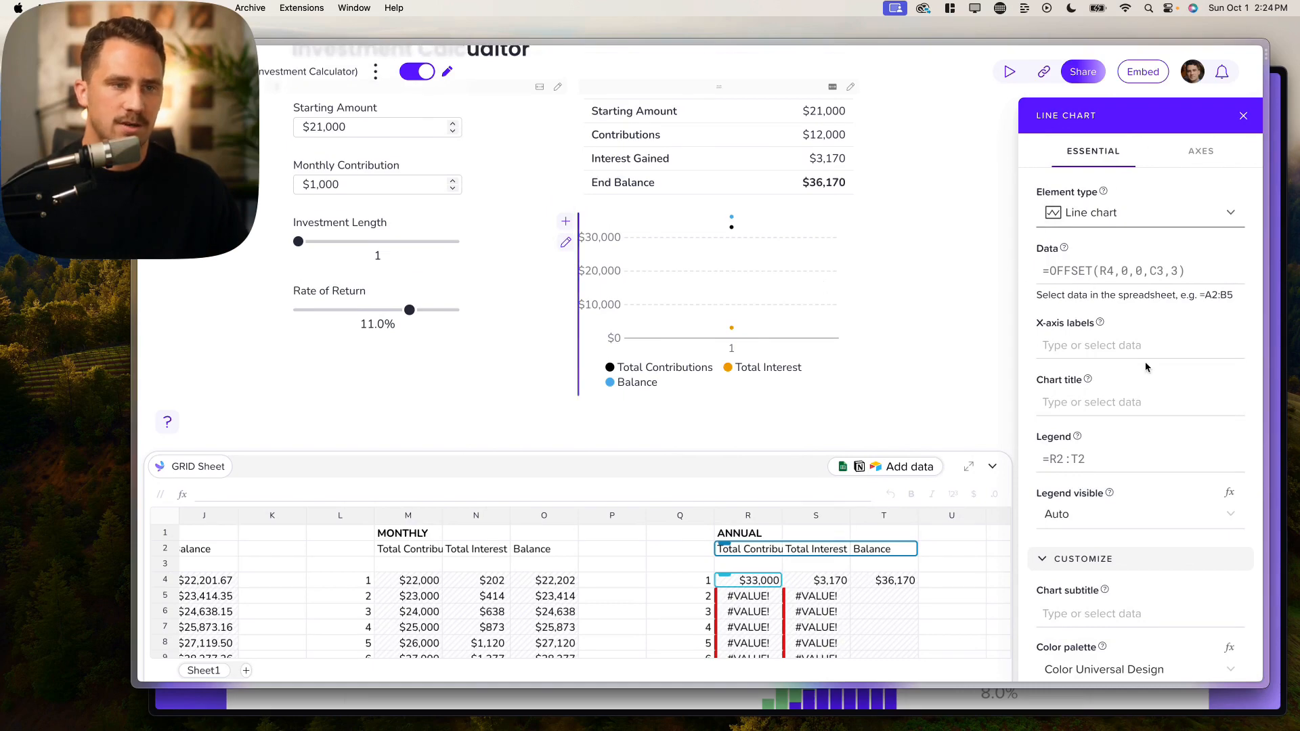
scroll(1146, 367, "down", 5)
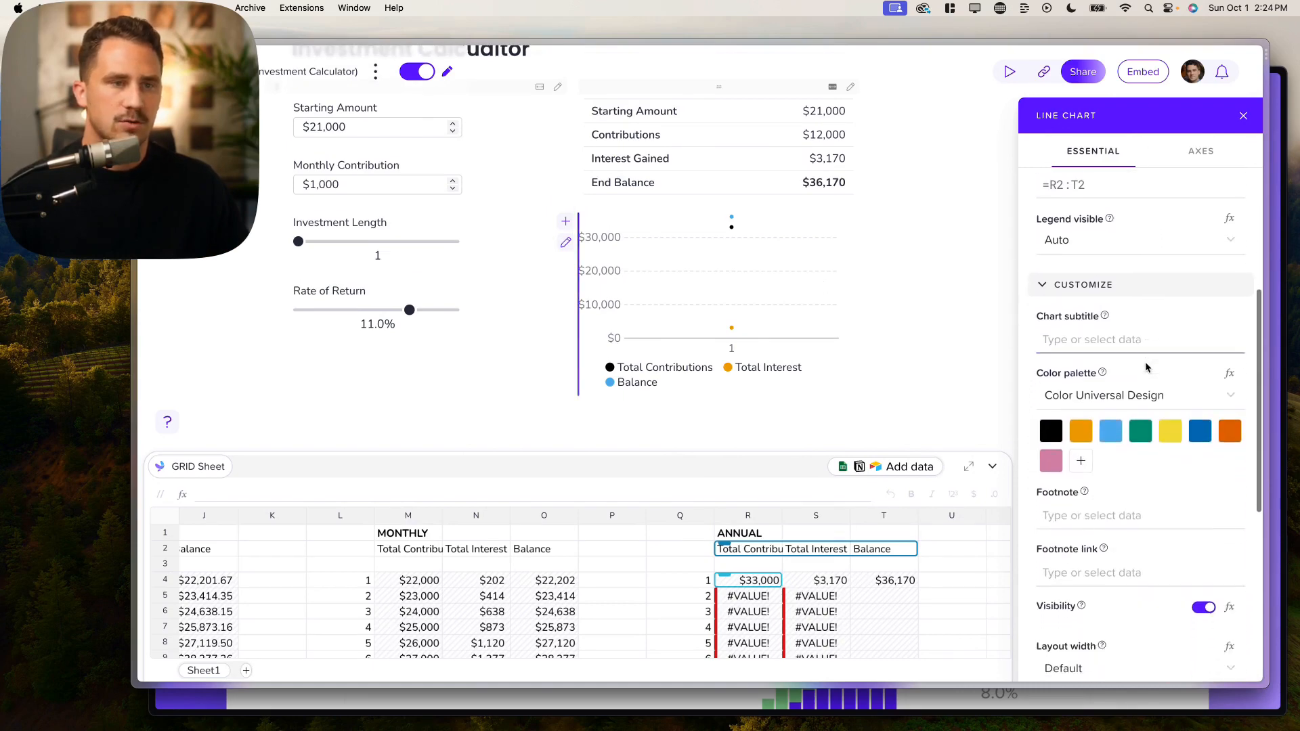
scroll(1145, 367, "down", 4)
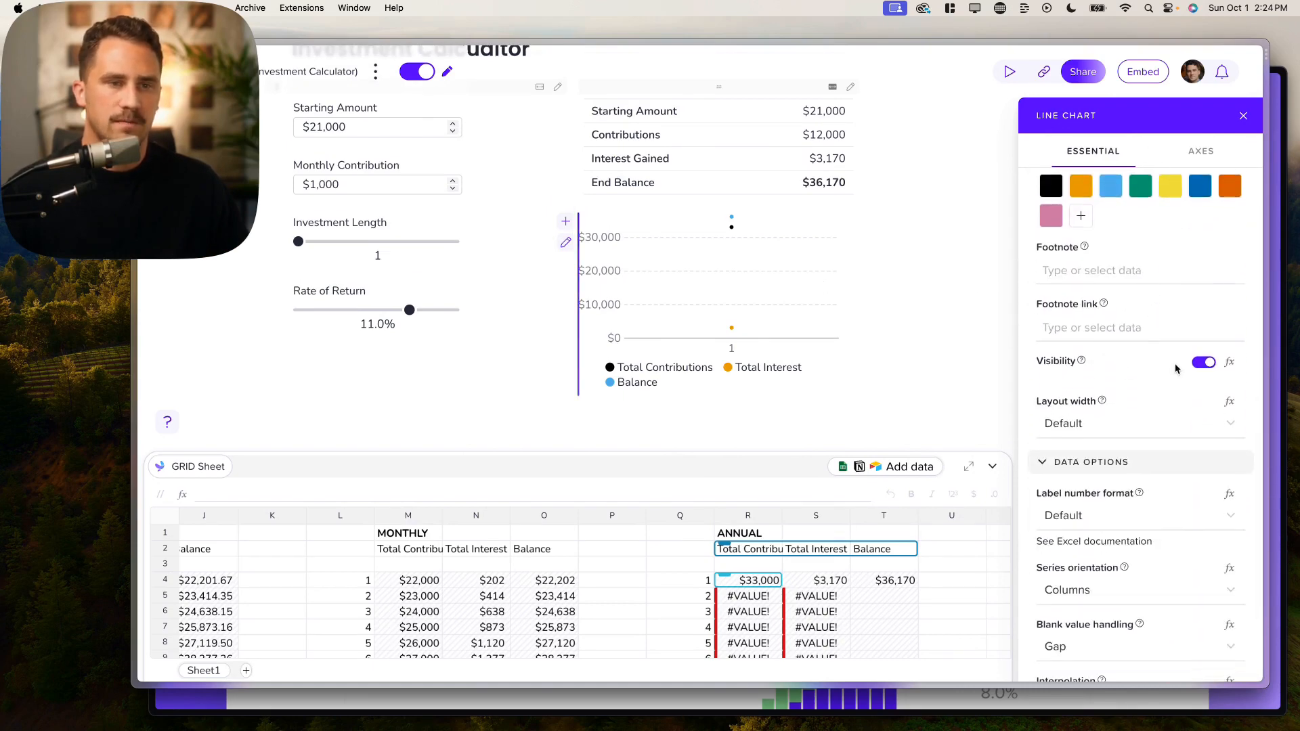
Step: Toggle the chart's visibility off and on, then start a visibility formula with =IF
left_click(1204, 363)
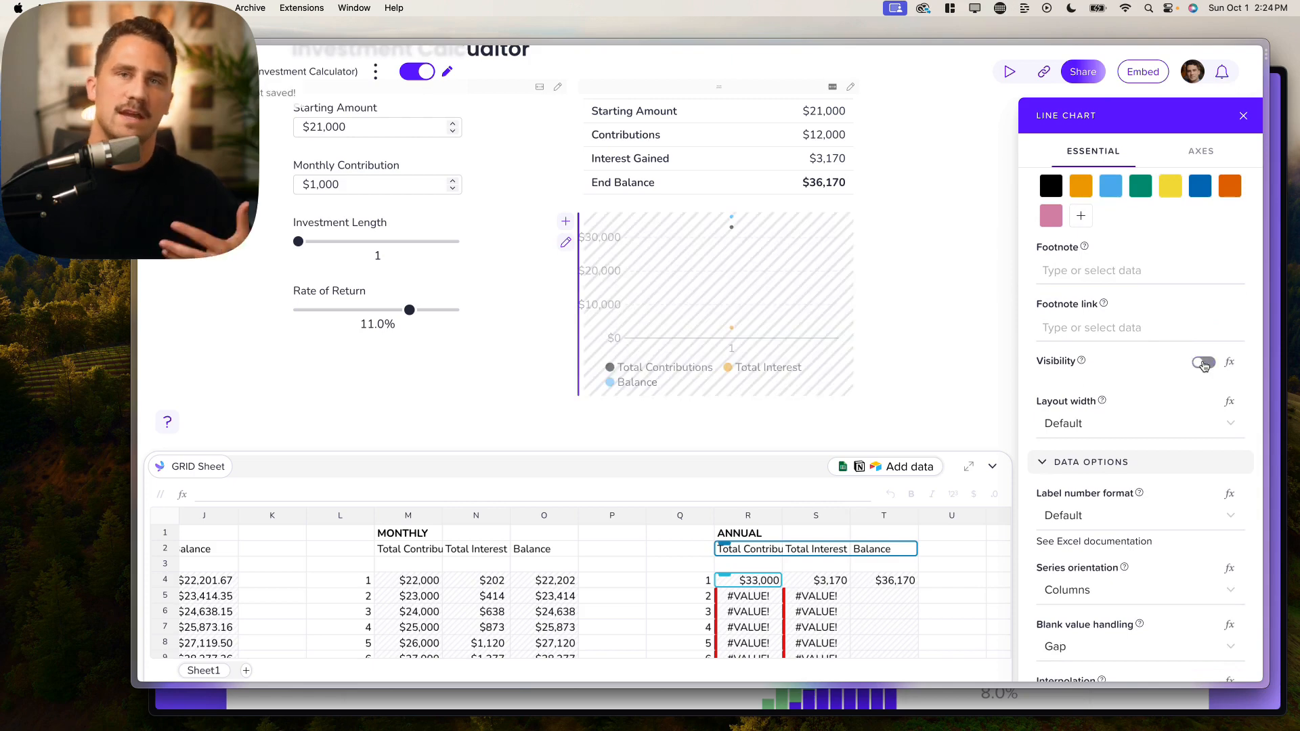
left_click(1203, 363)
left_click(1231, 365)
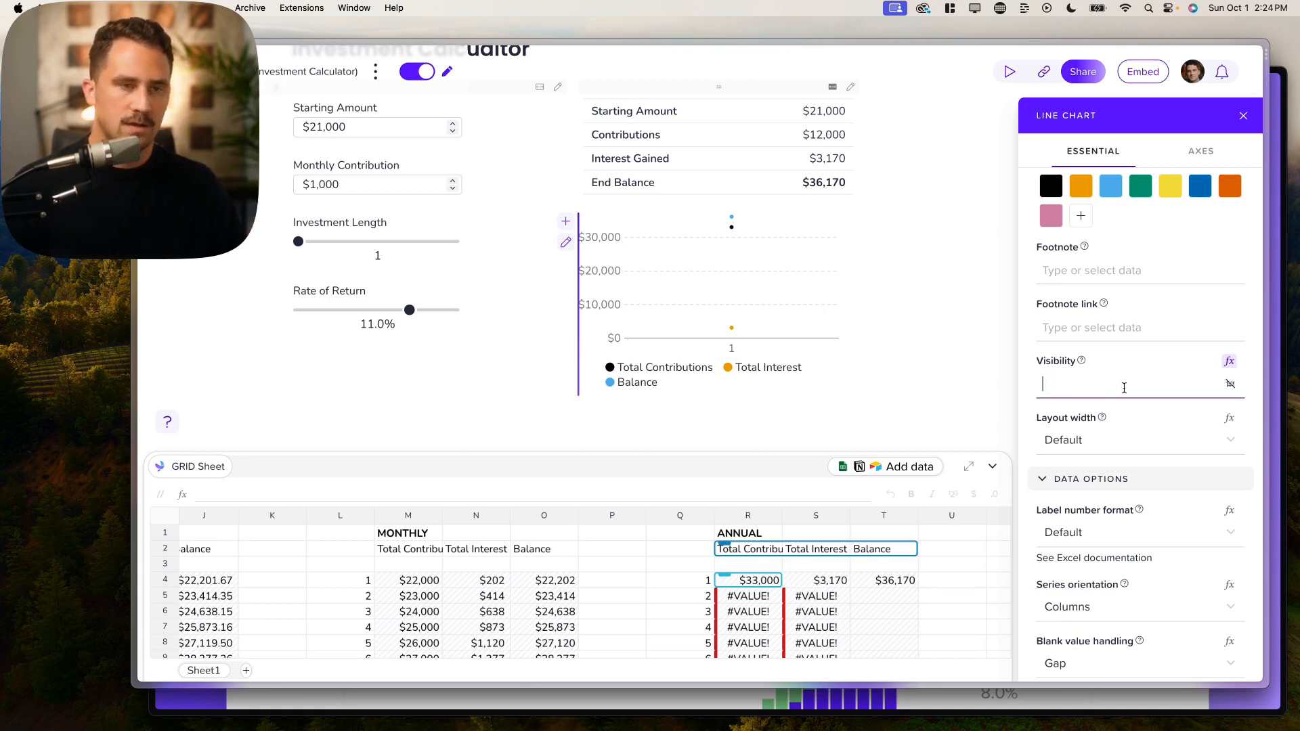
type("=")
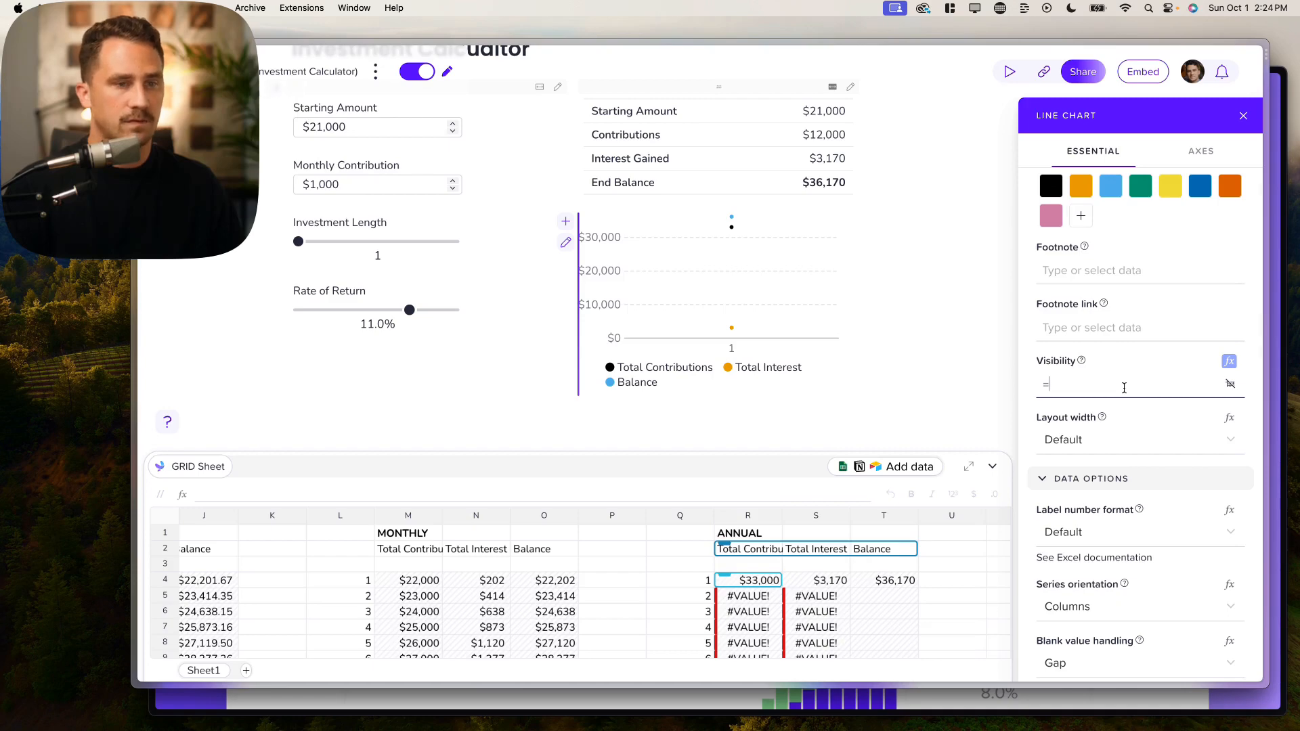
type("if")
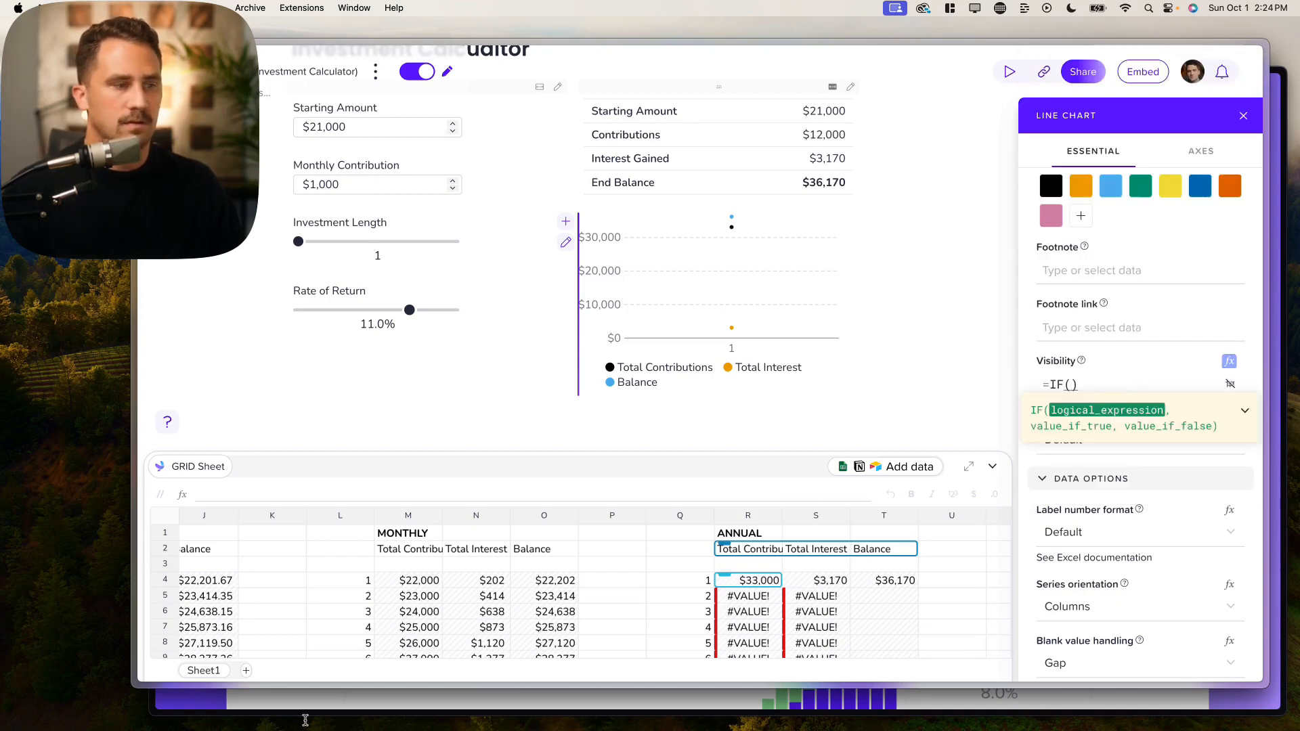
scroll(312, 559, "left", 9)
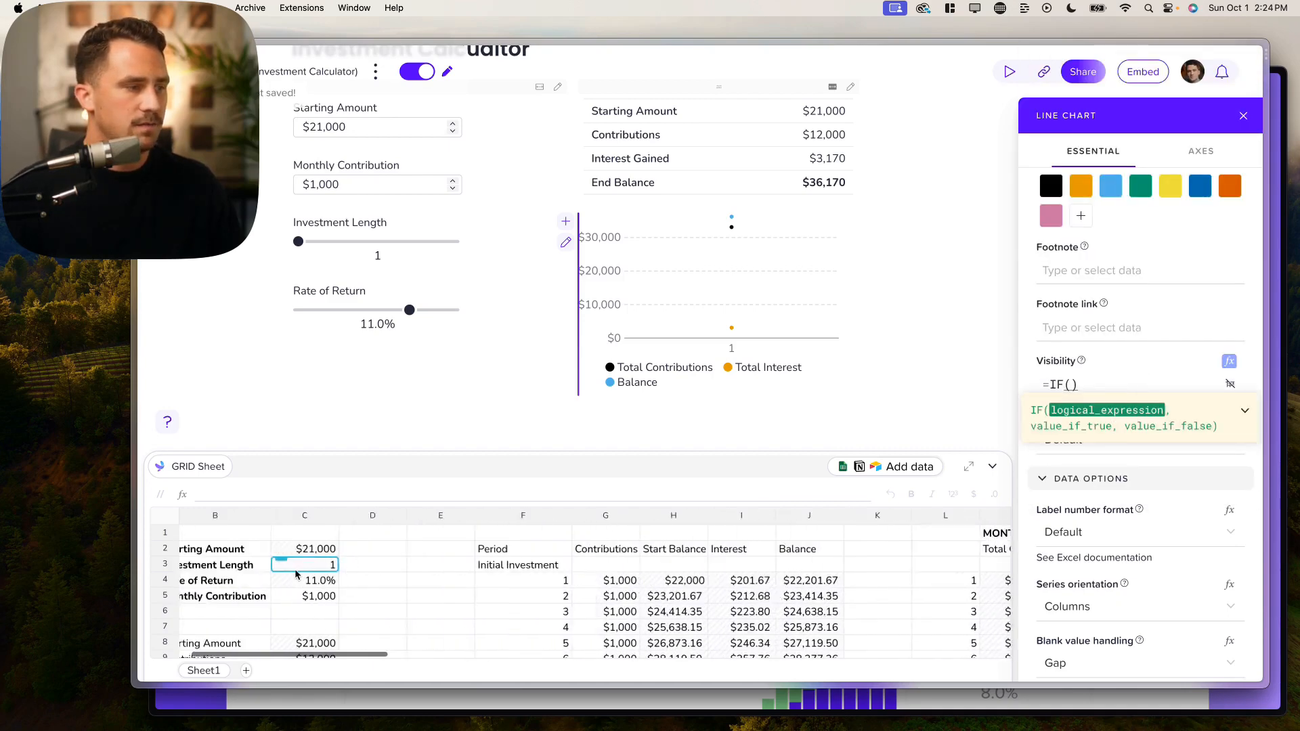
scroll(295, 574, "left", 2)
Step: Complete the visibility formula as =IF(C3>1,true,false) and switch off edit mode to preview
left_click(344, 571)
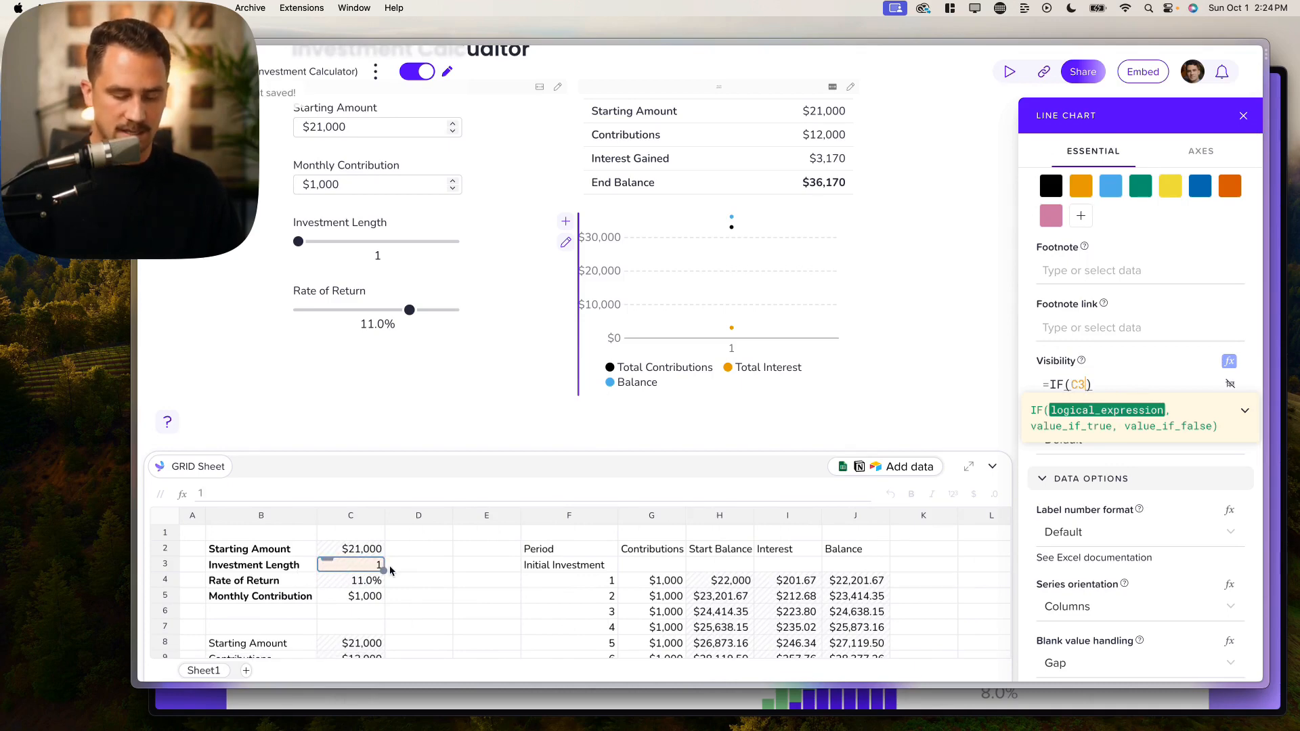
type("<=")
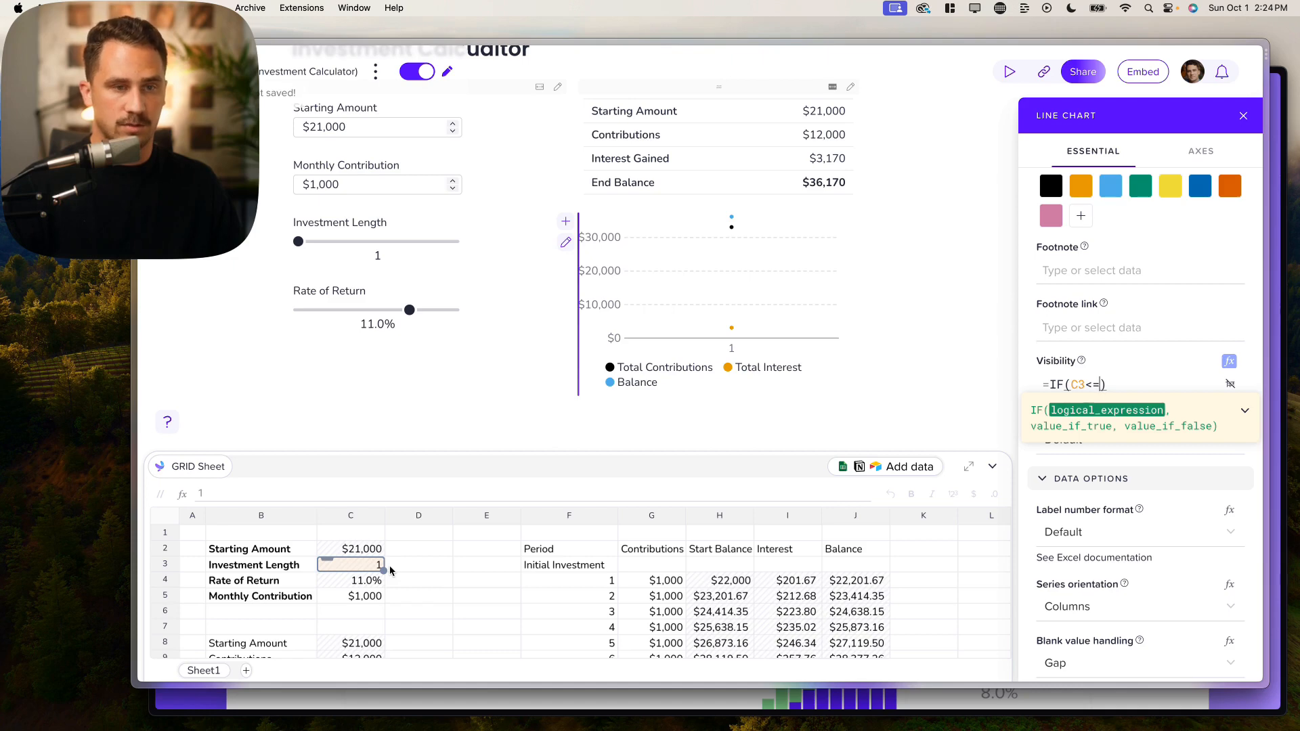
key("BackSpace")
key("BackSpace")
type(">")
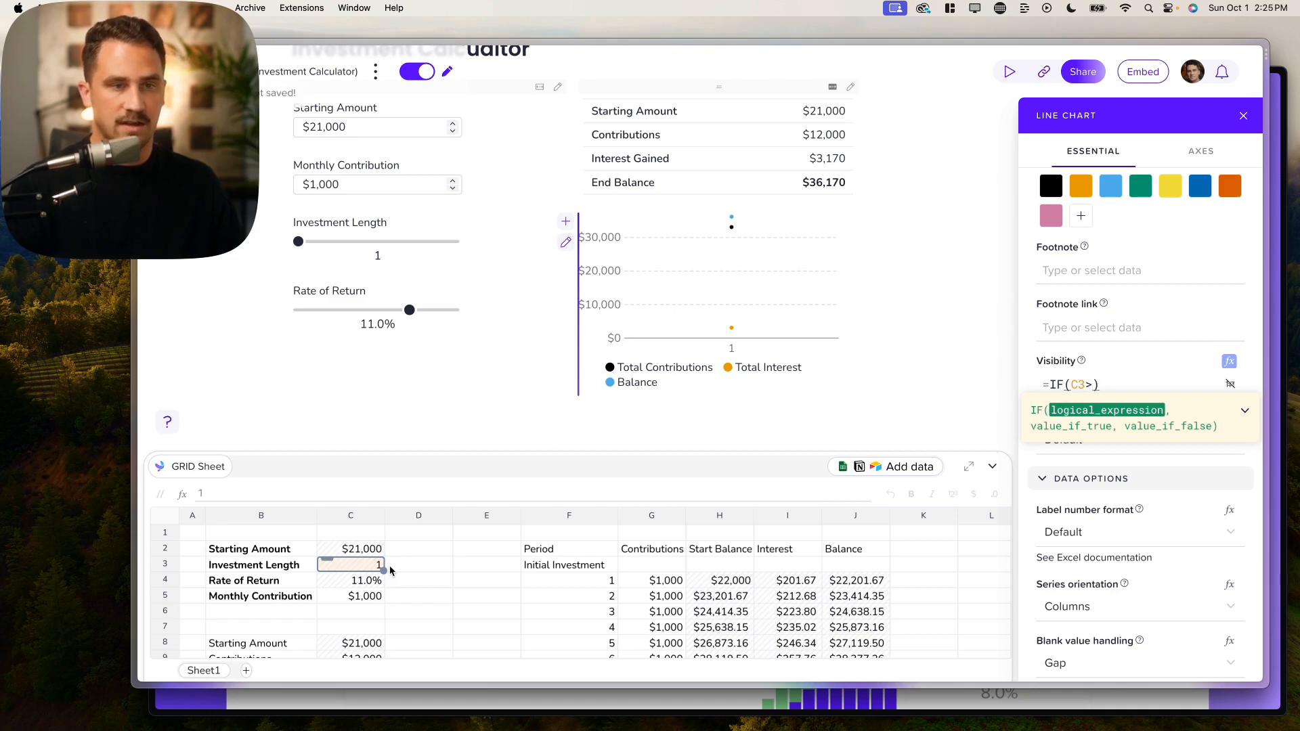
type("1,")
type("true,")
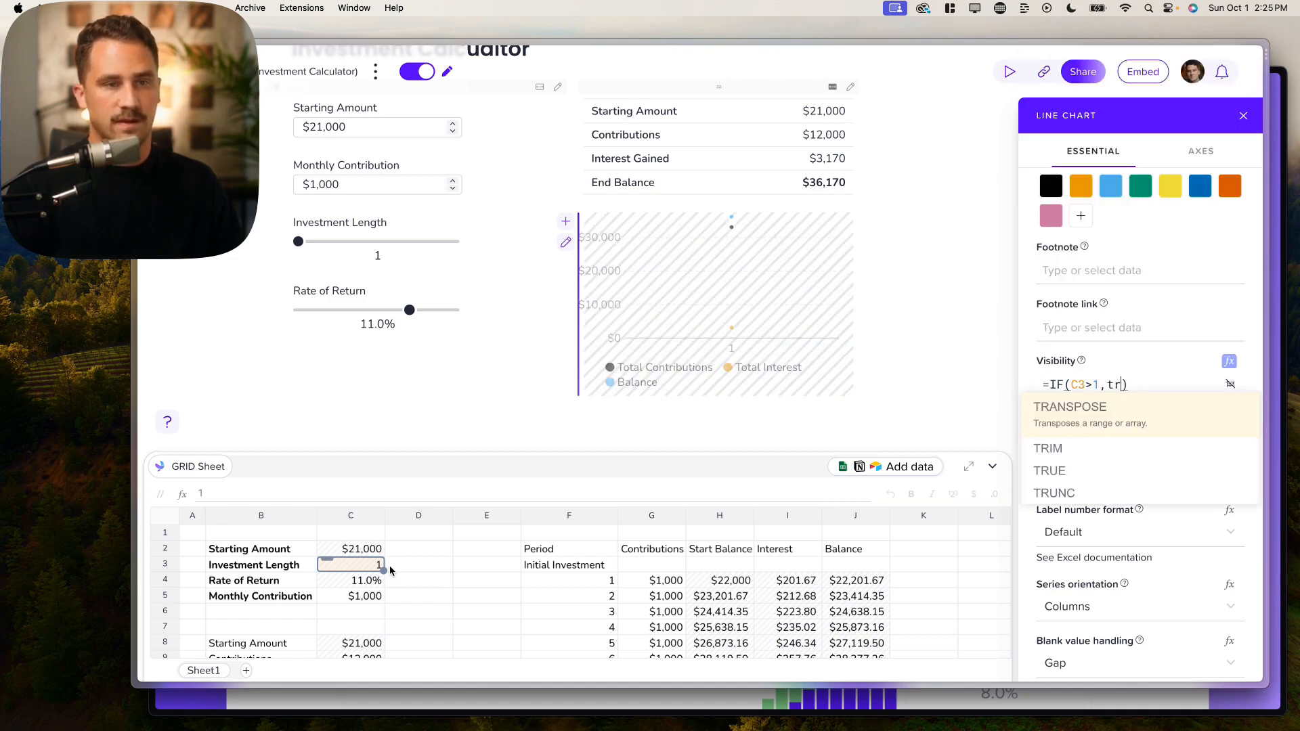
type("false")
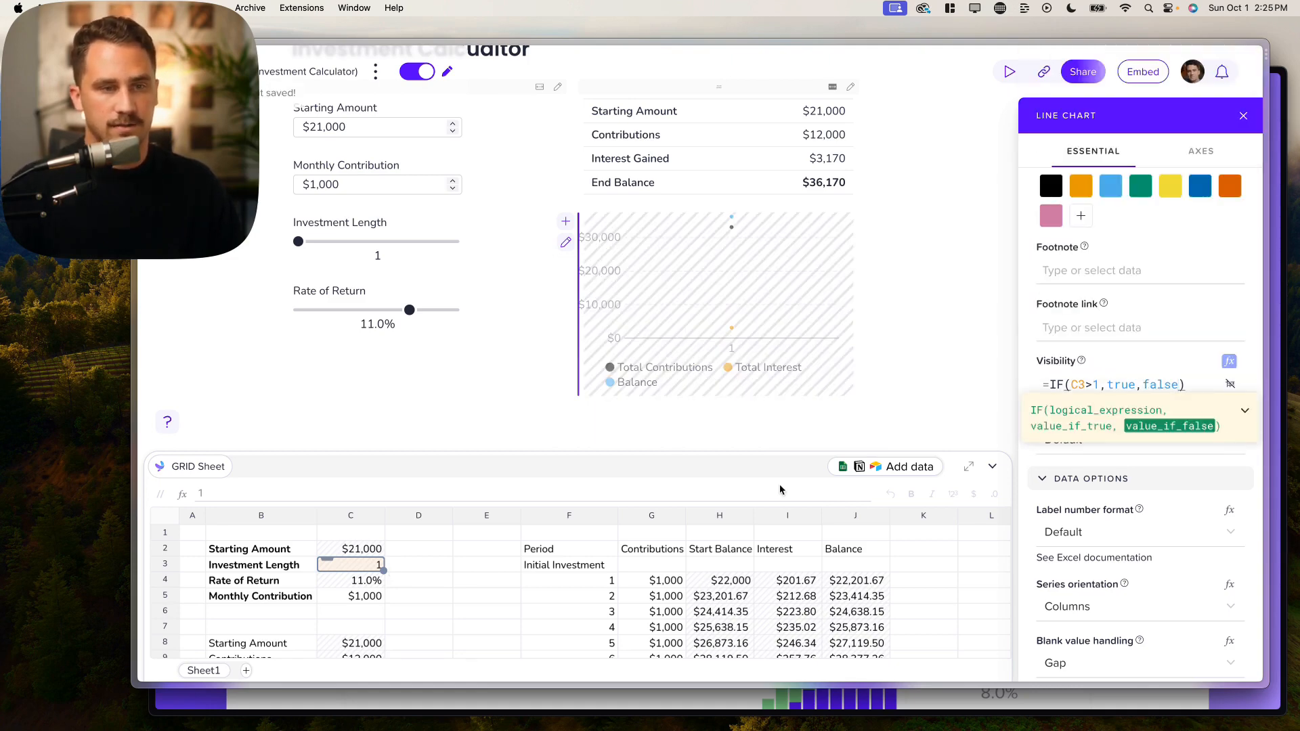
left_click(1202, 383)
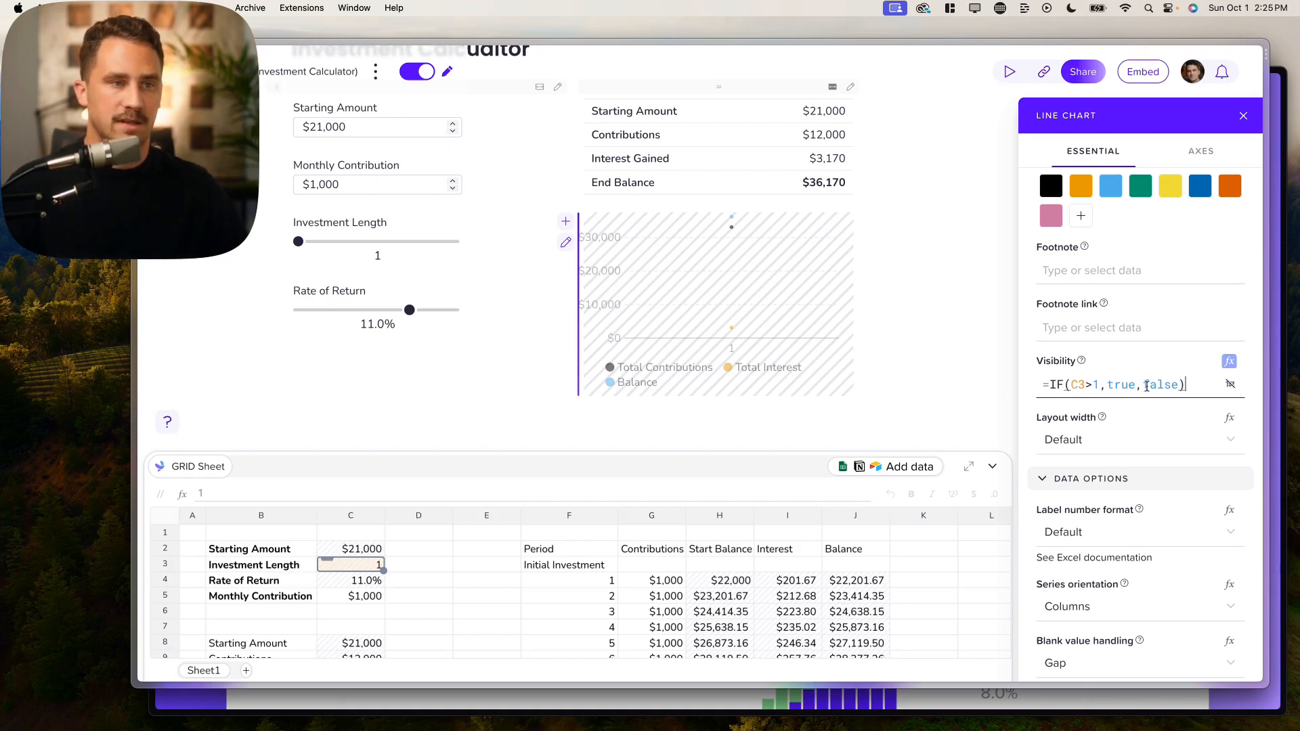
left_click(414, 71)
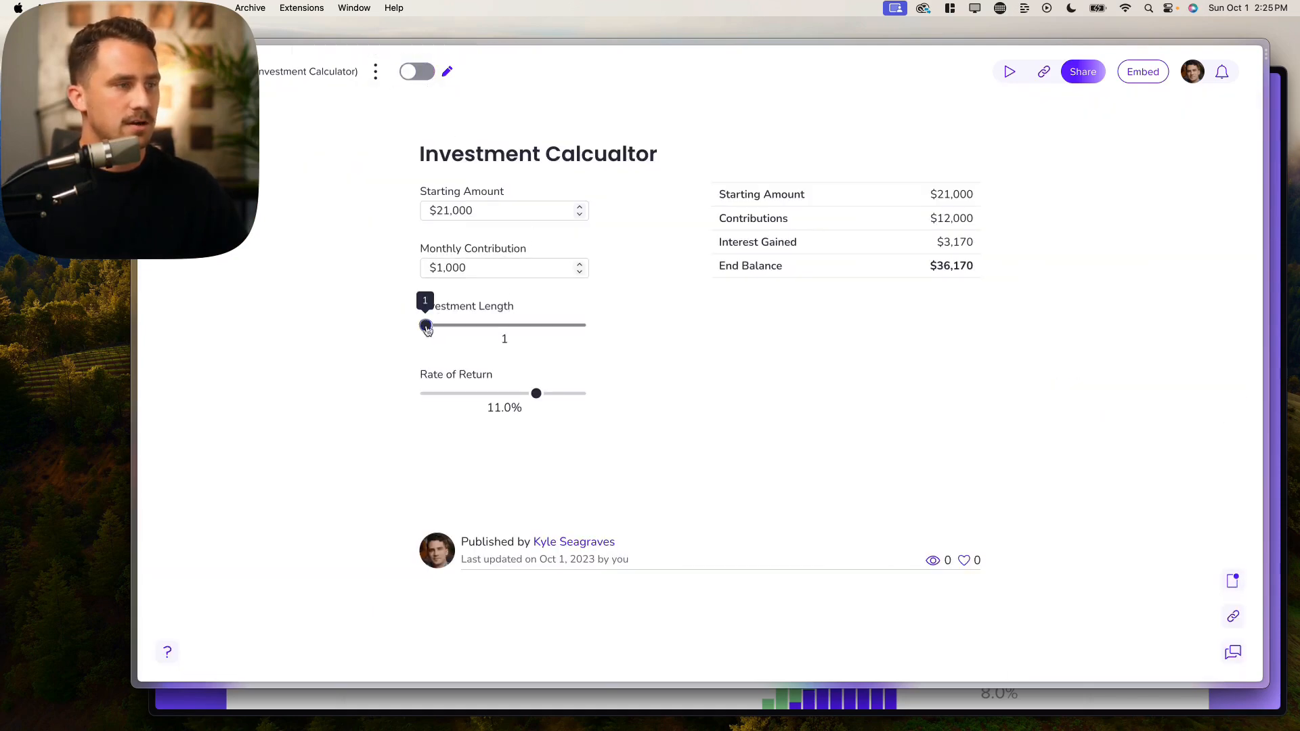
Step: Test the published sliders, moving Investment Length to 2 then 30 years and adjusting Rate of Return
left_click_drag(426, 327, 427, 329)
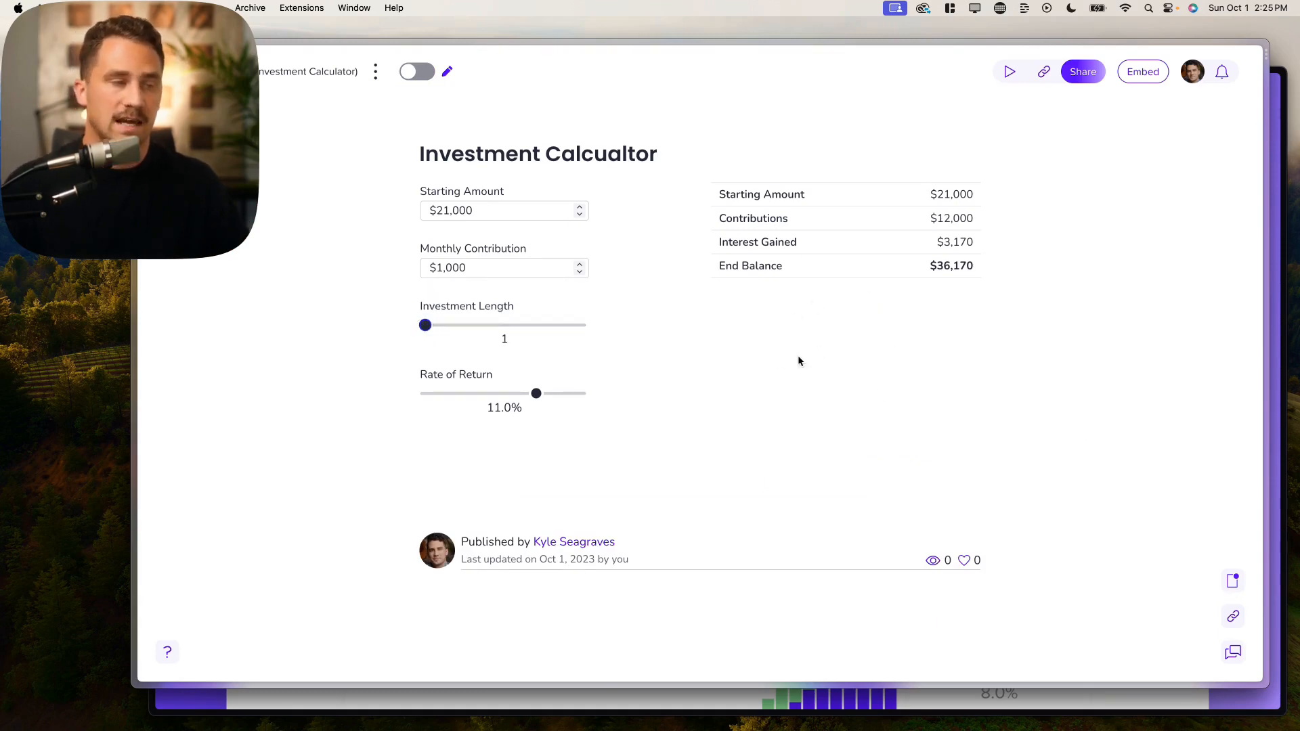
left_click_drag(427, 329, 429, 328)
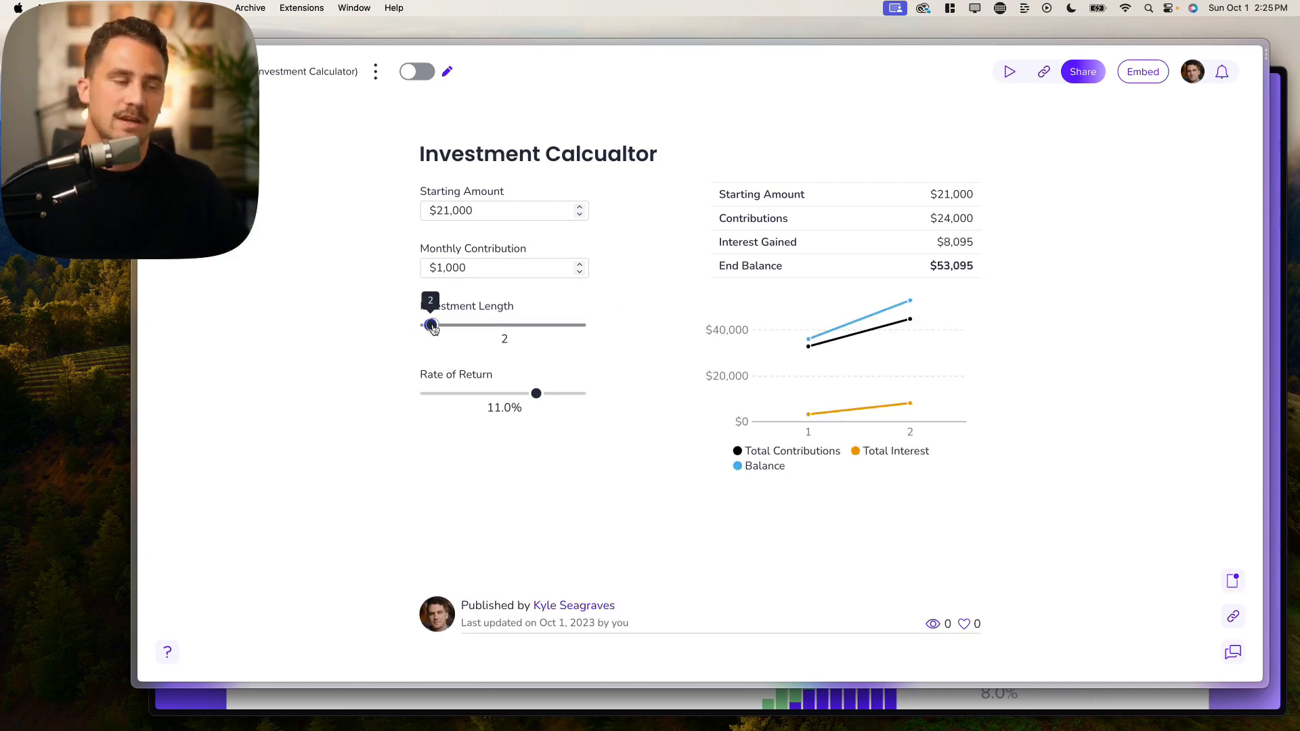
left_click_drag(434, 328, 505, 329)
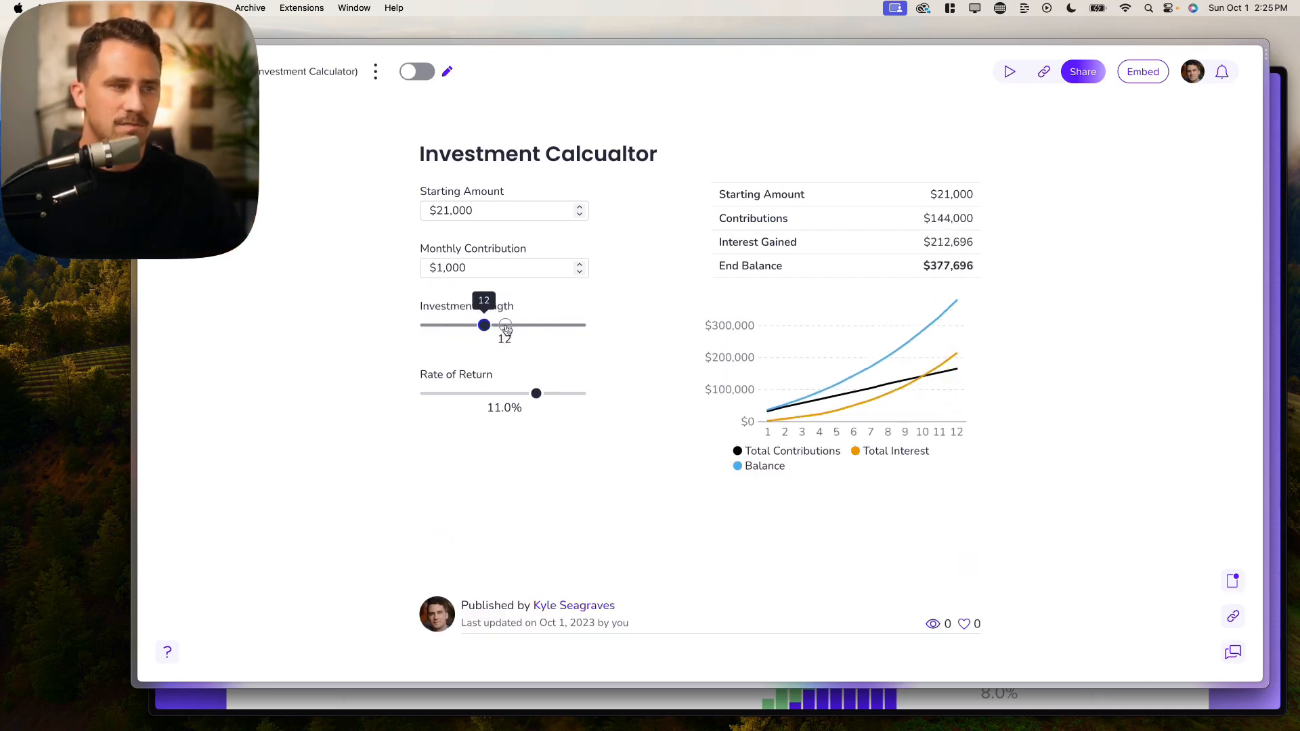
left_click_drag(536, 393, 491, 391)
Step: Enter -500 as Monthly Contribution, leaving it at $0, and turn edit mode back on
left_click(513, 268)
type("-500")
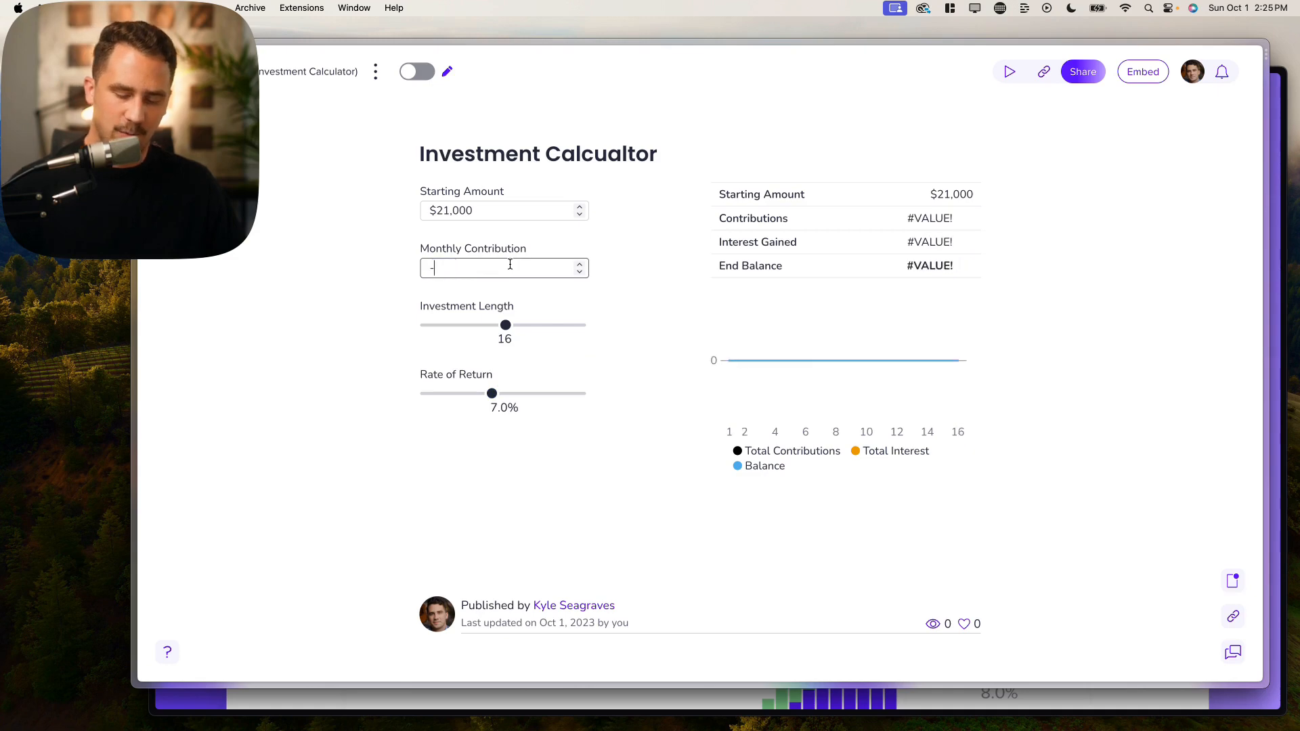
left_click(399, 413)
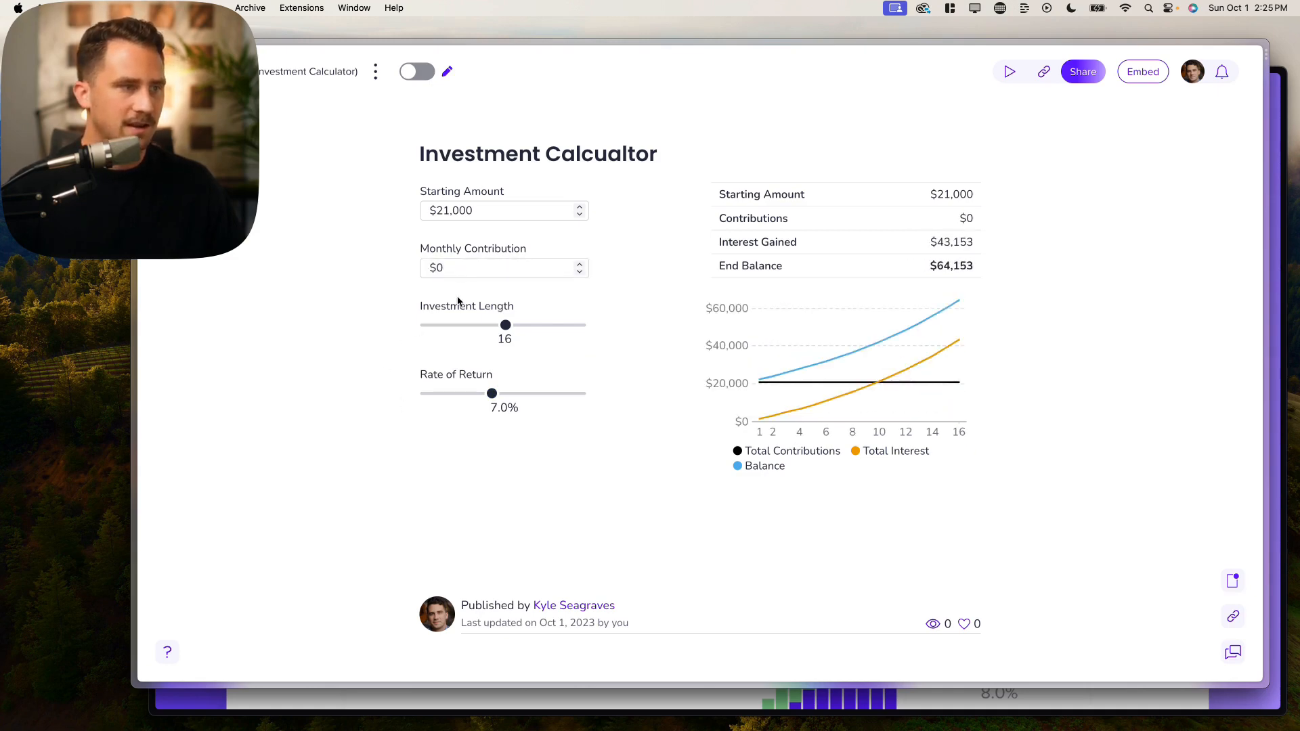
left_click(471, 272)
left_click(450, 244)
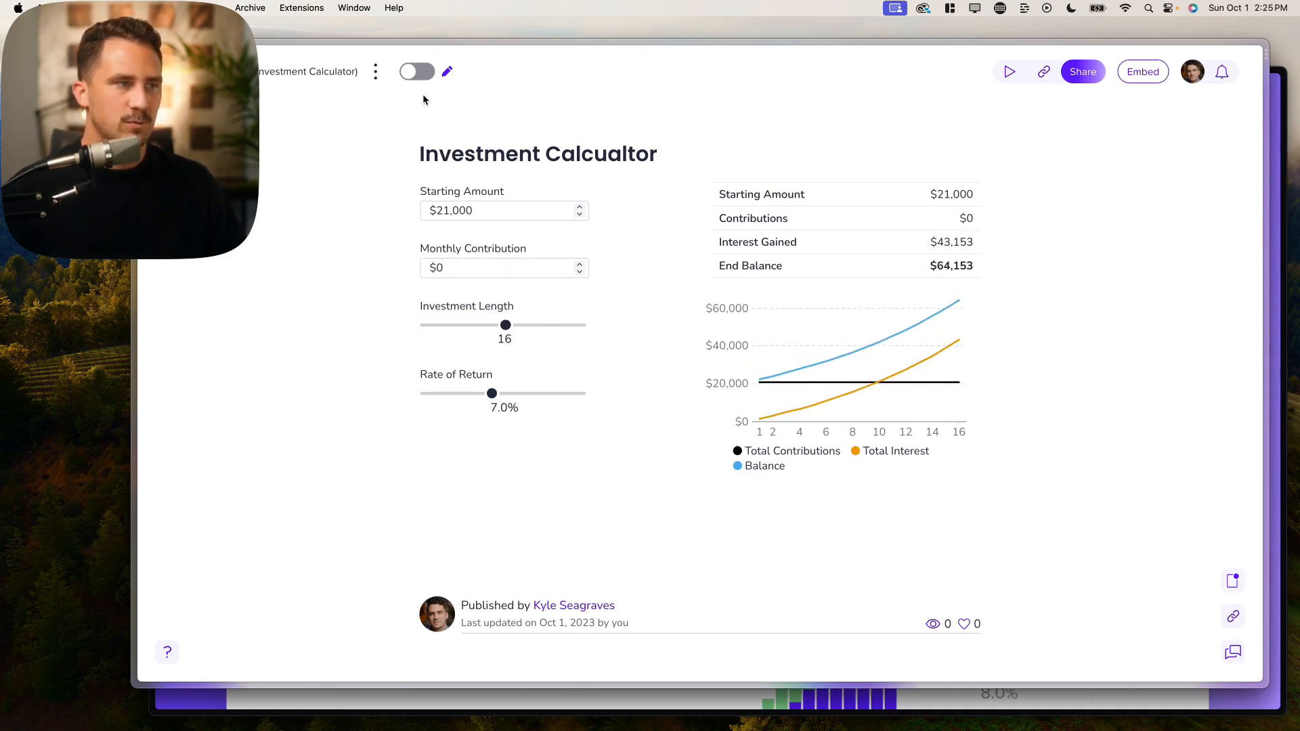
left_click(417, 71)
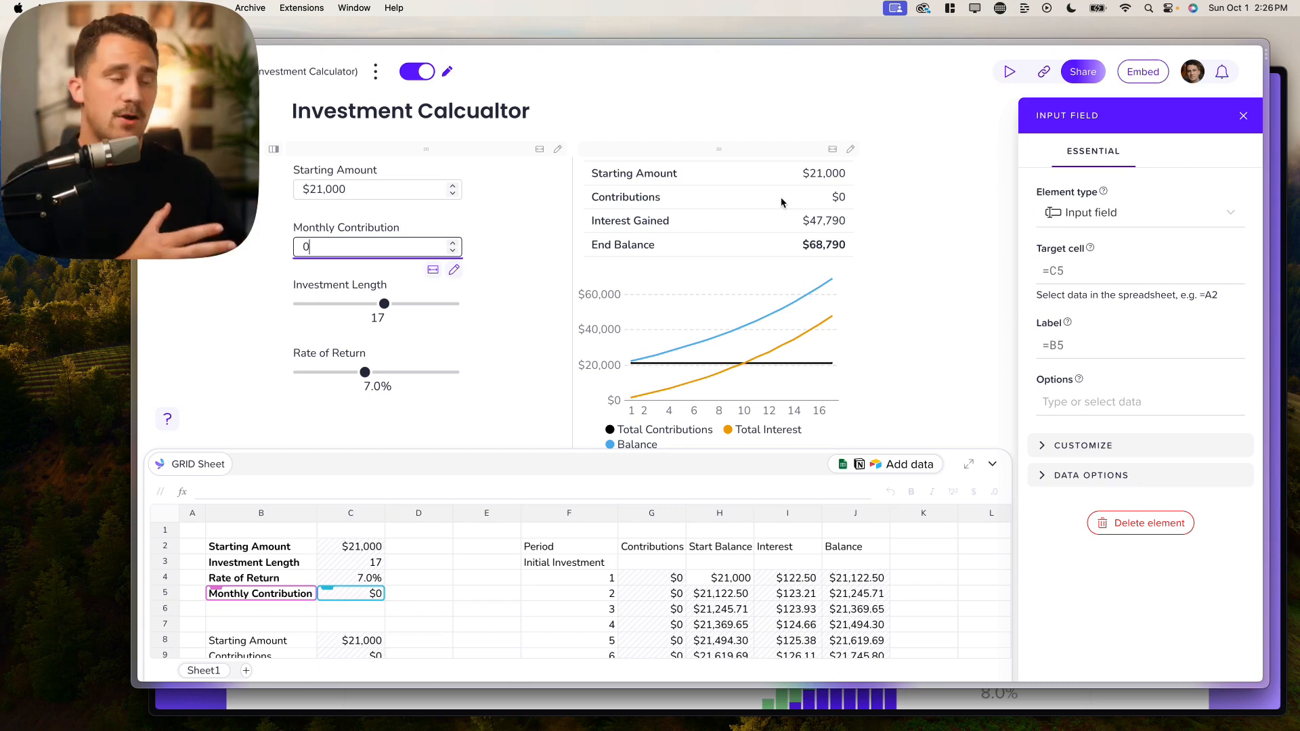
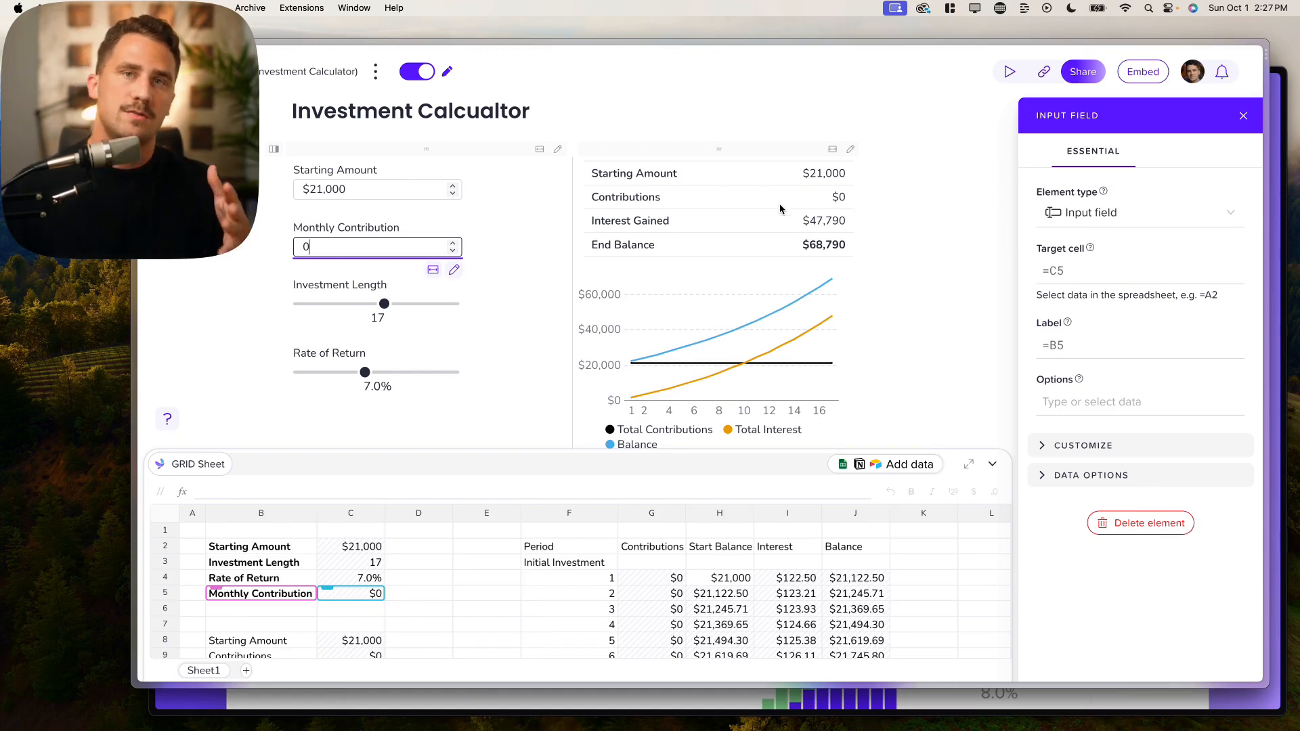
Step: Change Monthly Contribution to 1000, updating contributions to $204,000 and the end balance to $461,192
key("BackSpace")
type("1000")
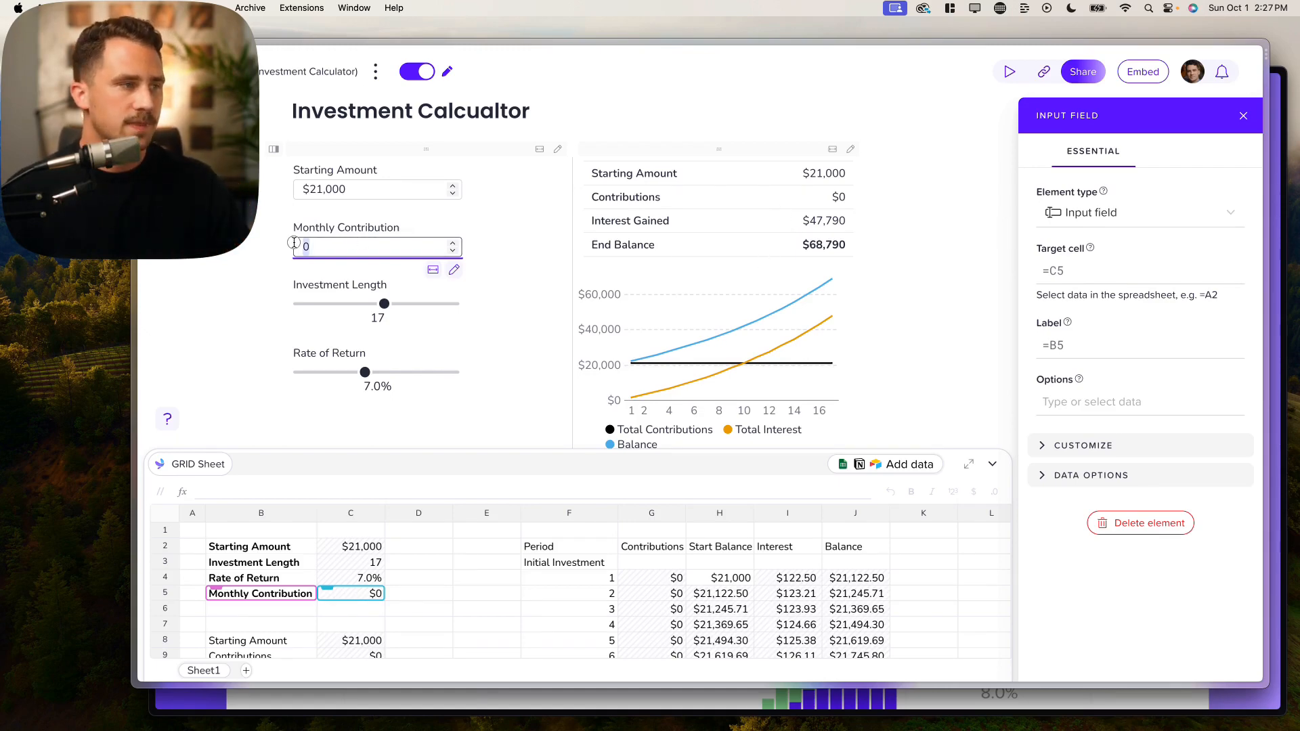
left_click(180, 285)
left_click(542, 561)
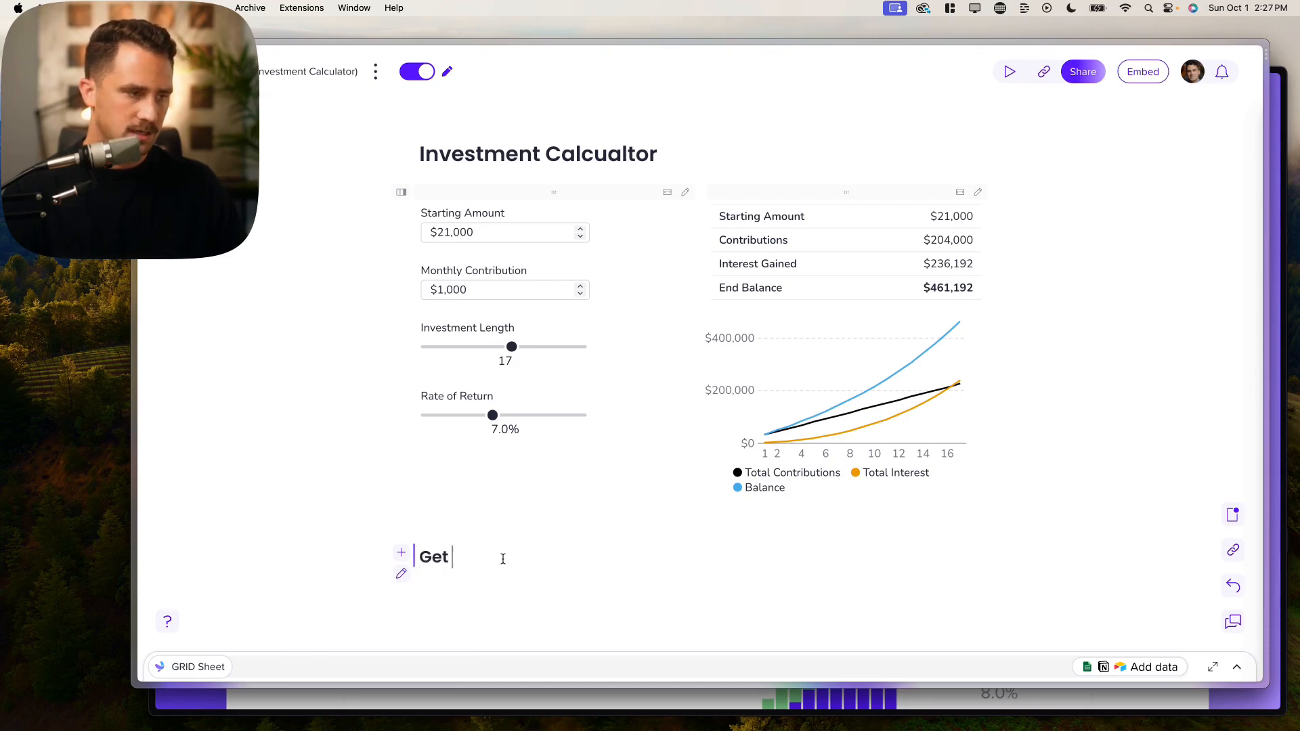
Step: Add the heading 'Get a custom investment plan!' and a sentence beginning 'Enter your email to…' below it
type("Get a custom investmen")
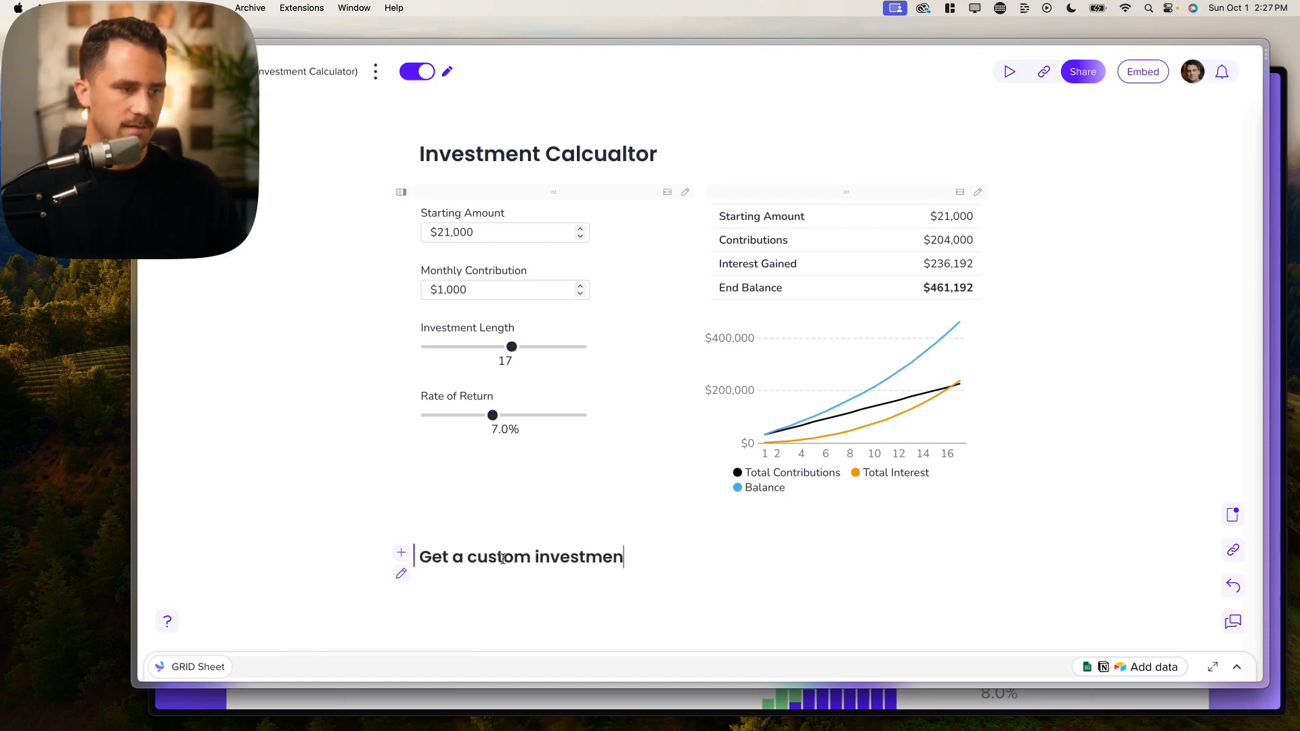
type("t plan!")
key("Return")
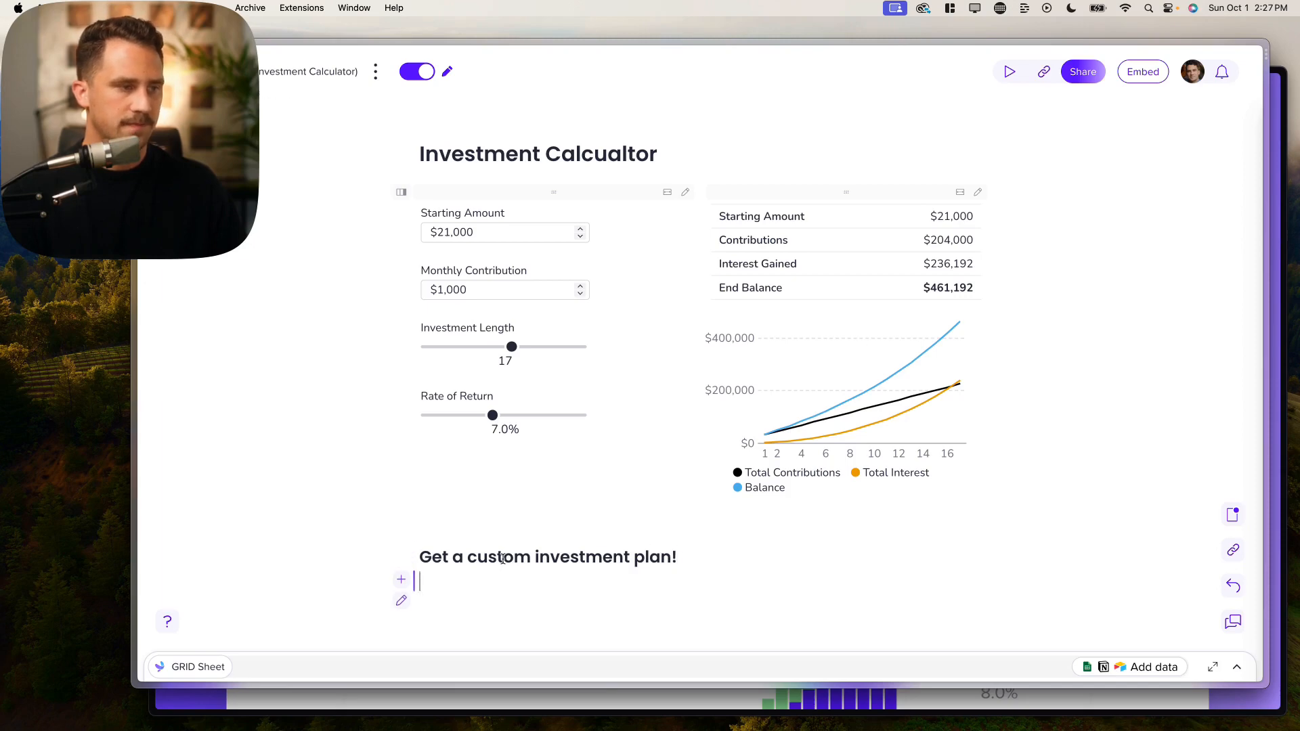
type("Enter")
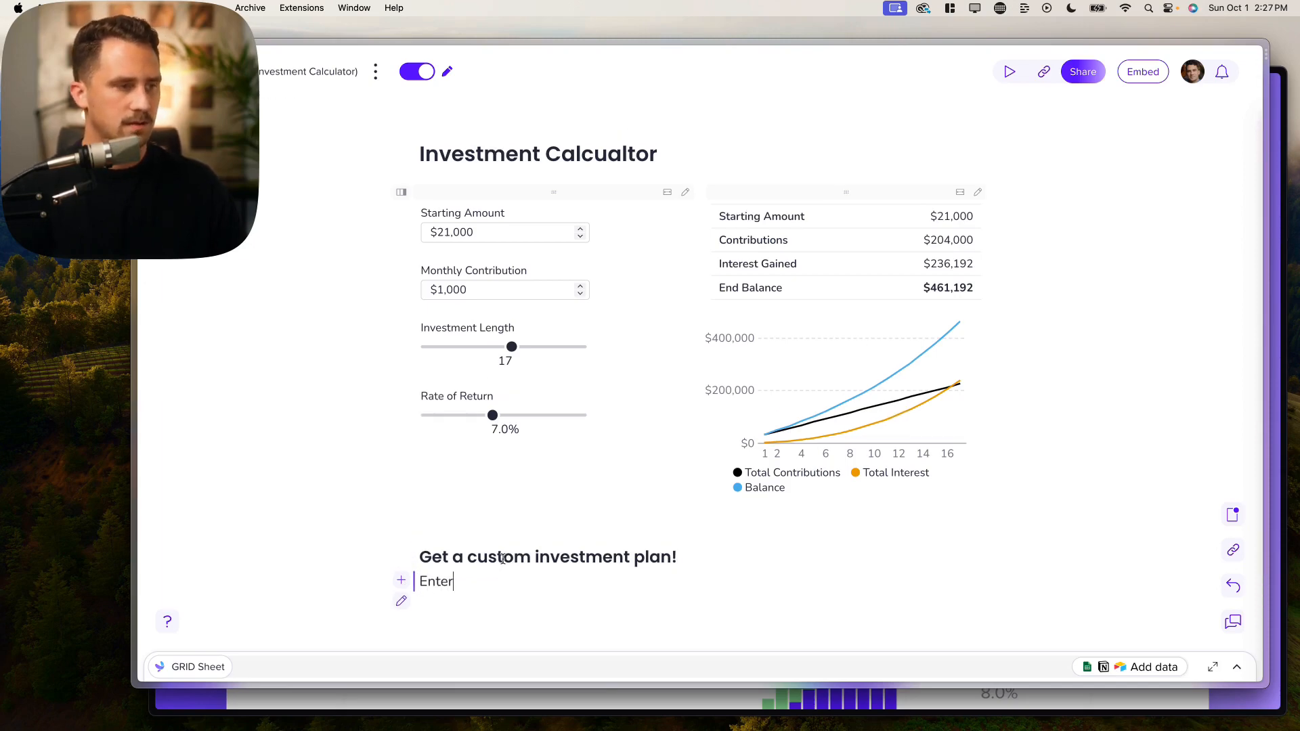
type(" your email")
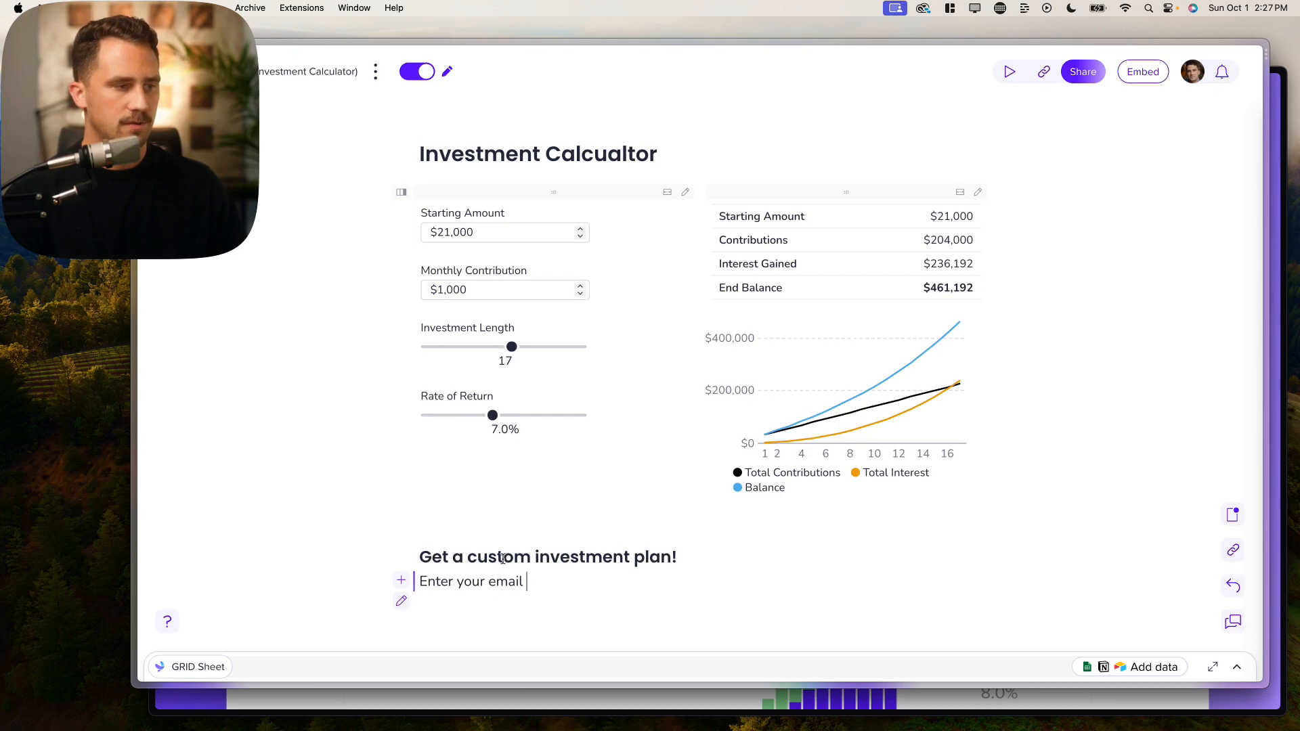
type(" to")
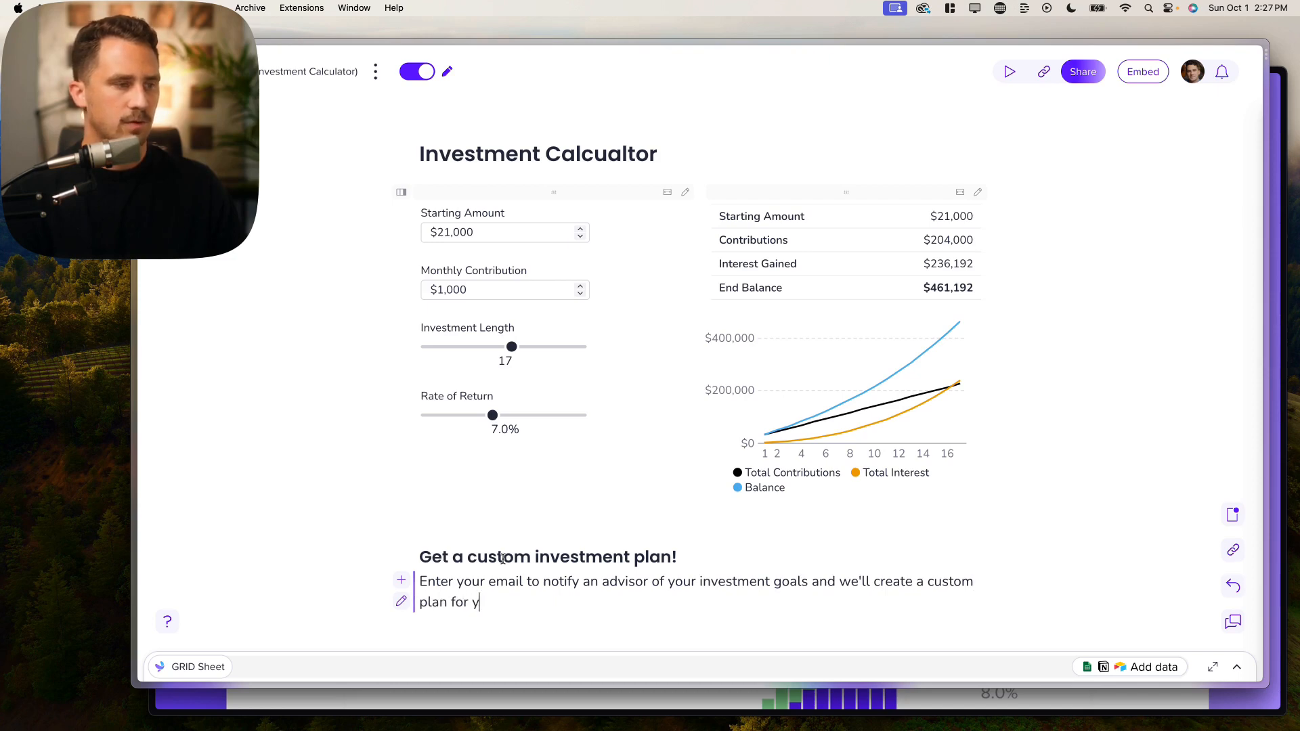
type(".")
key("Return")
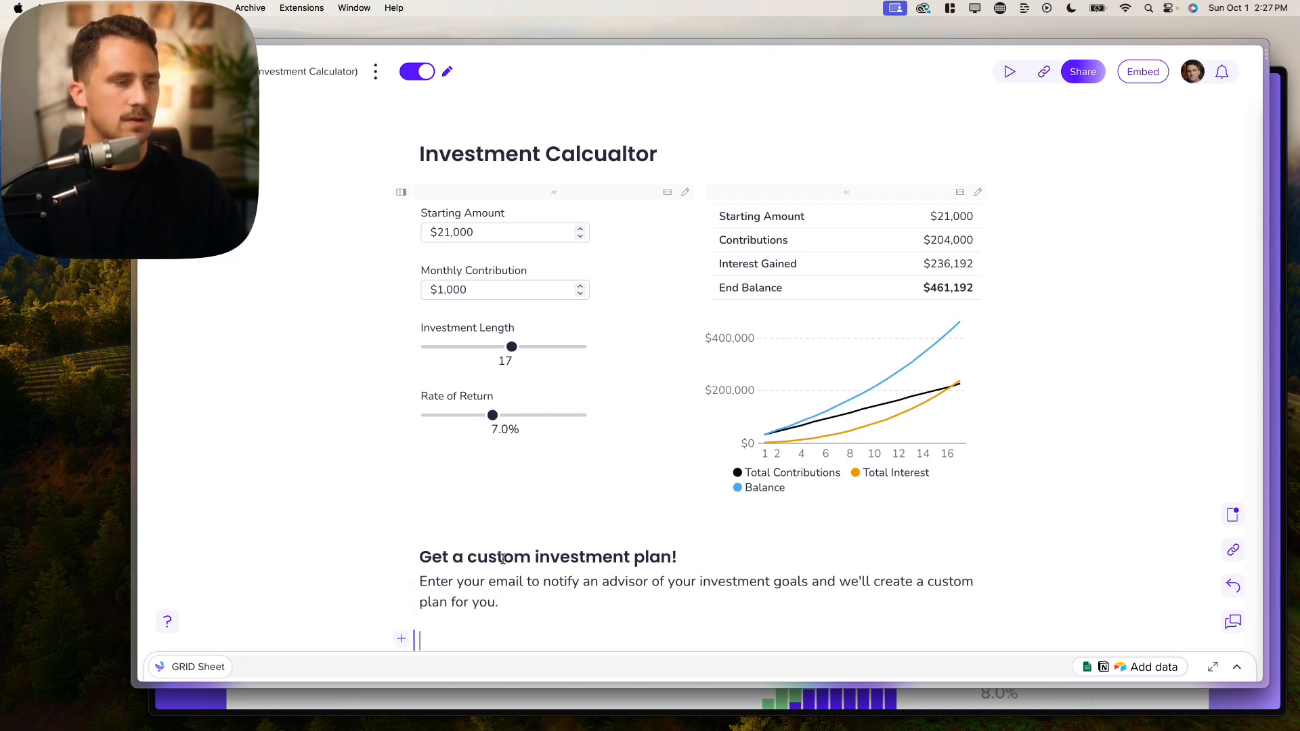
scroll(467, 552, "down", 2)
Step: Insert an input field below the invitation text, linked to cell C13
type("/")
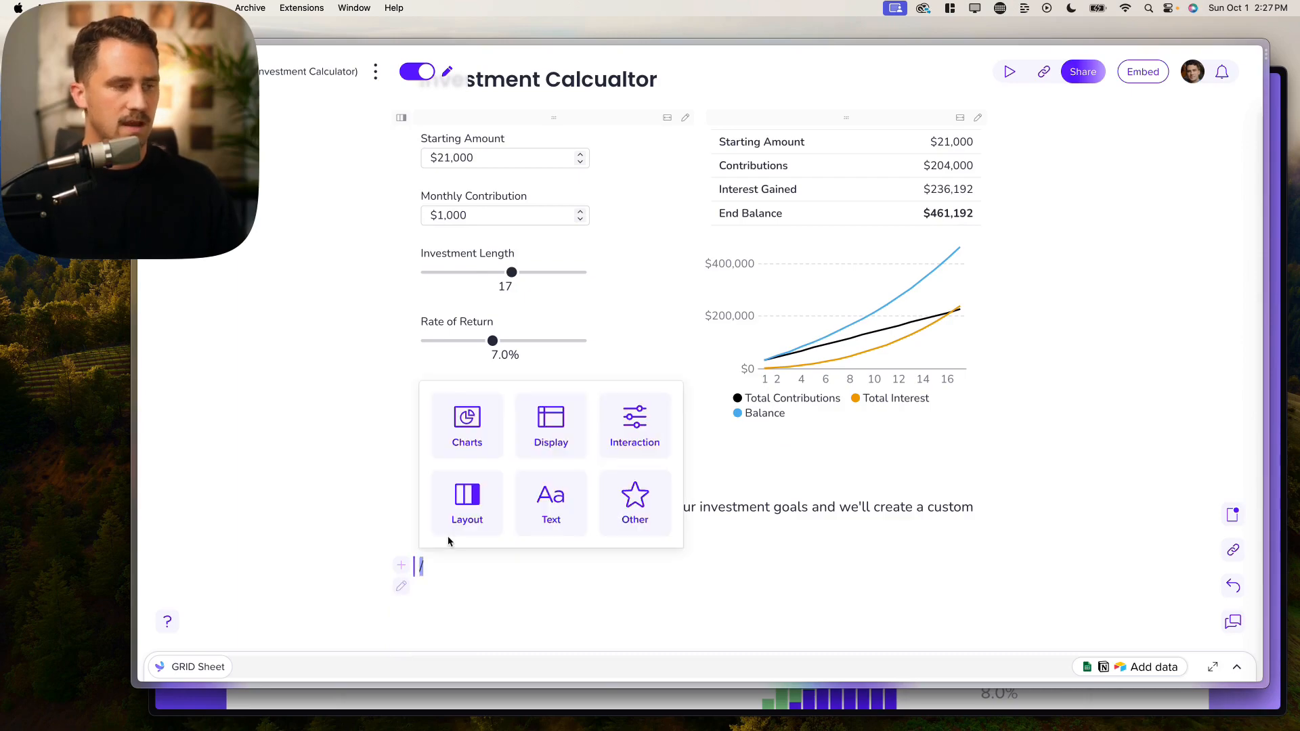
type("inp")
key("Return")
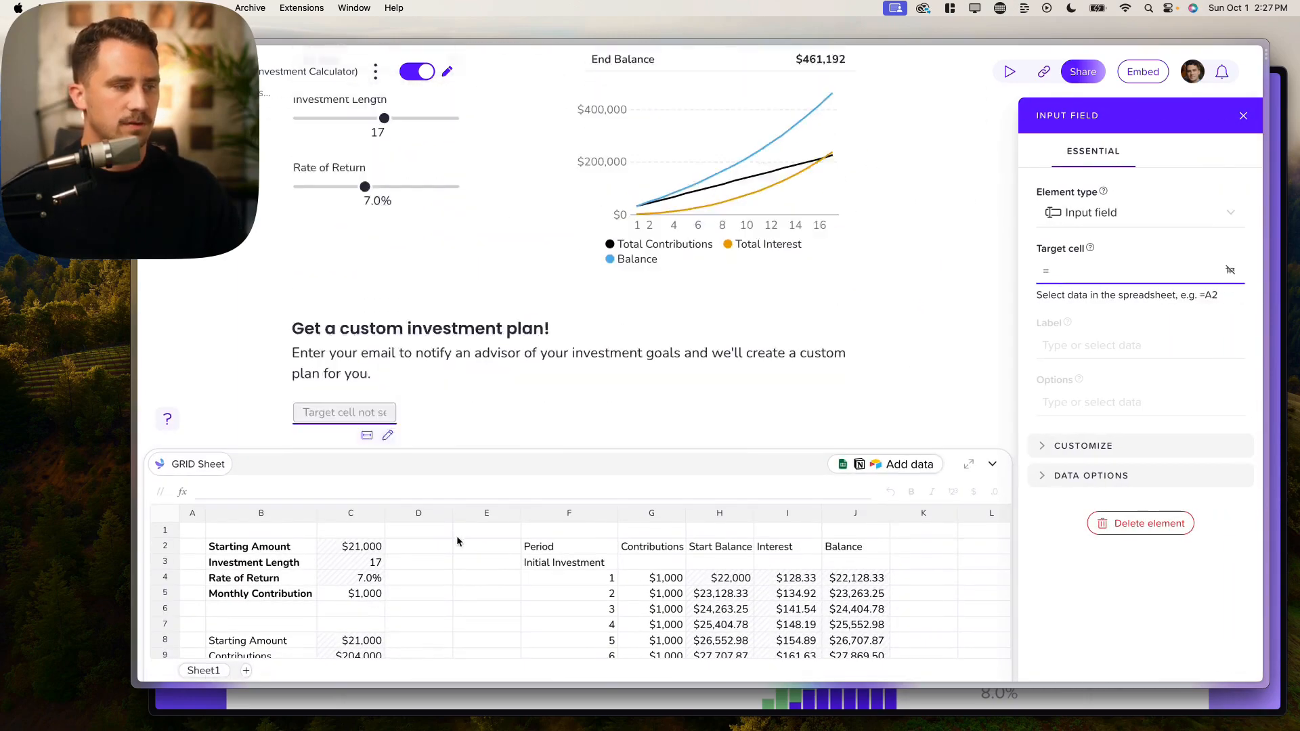
scroll(417, 639, "down", 5)
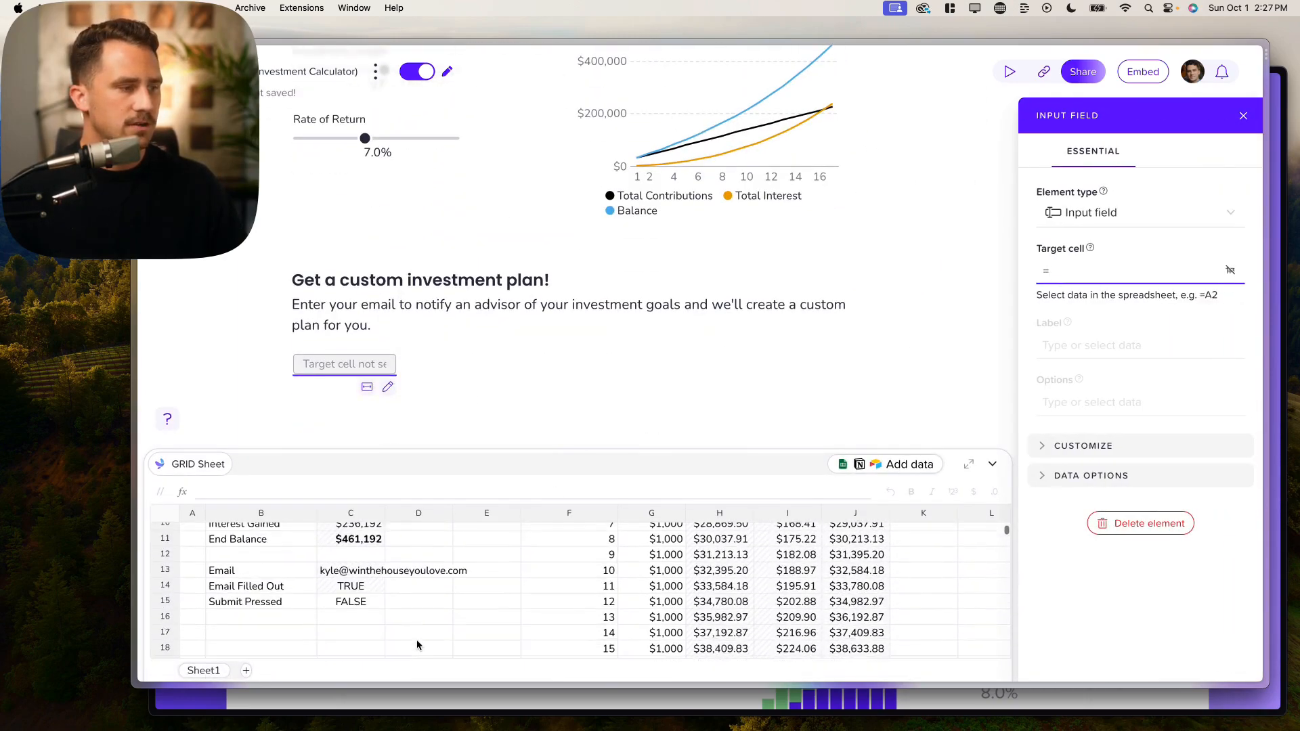
left_click(354, 574)
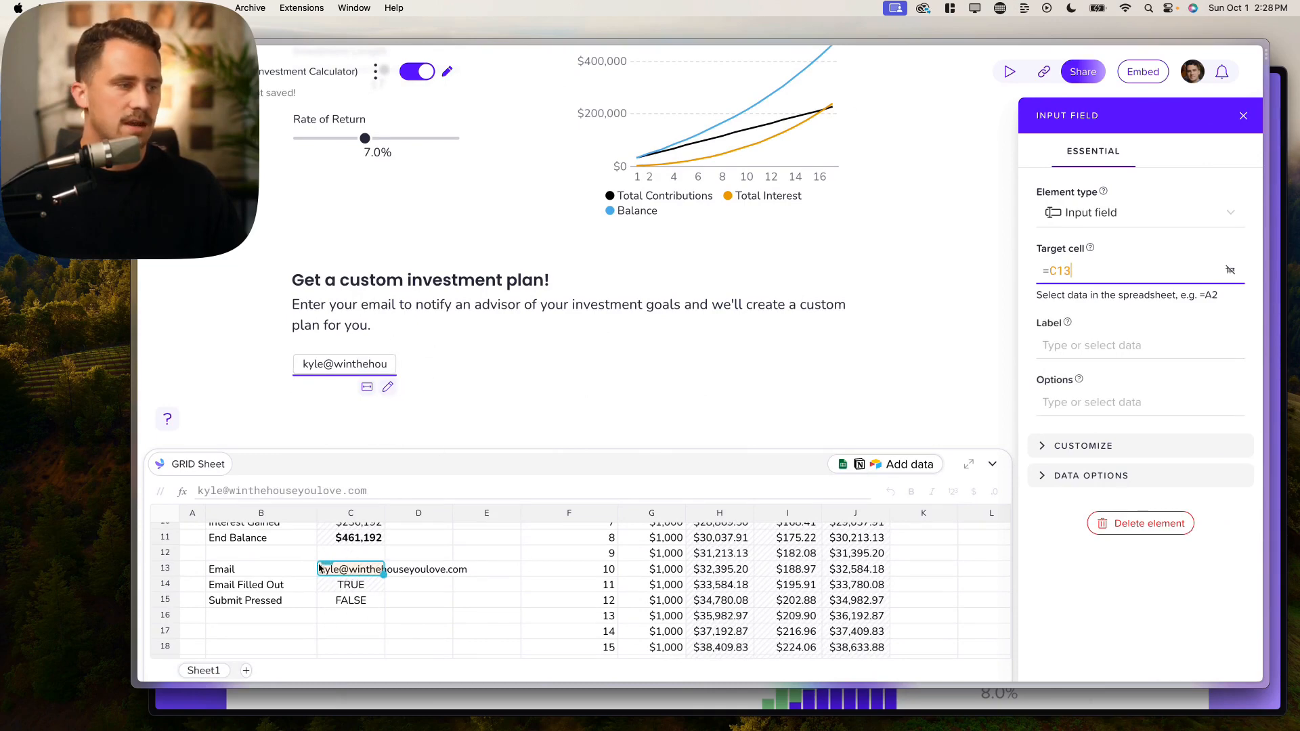
Step: Label the input 'Enter your email' and set its width to X-large
left_click(1101, 352)
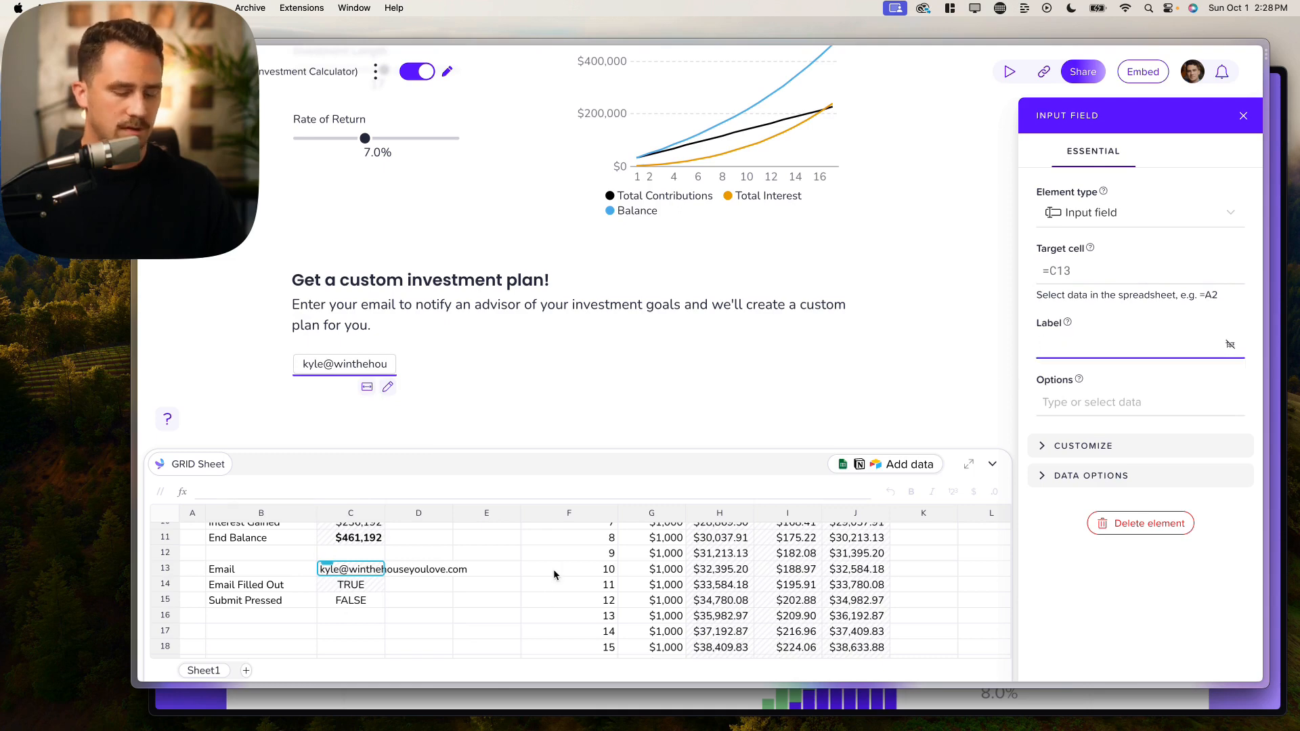
type("Enter your email")
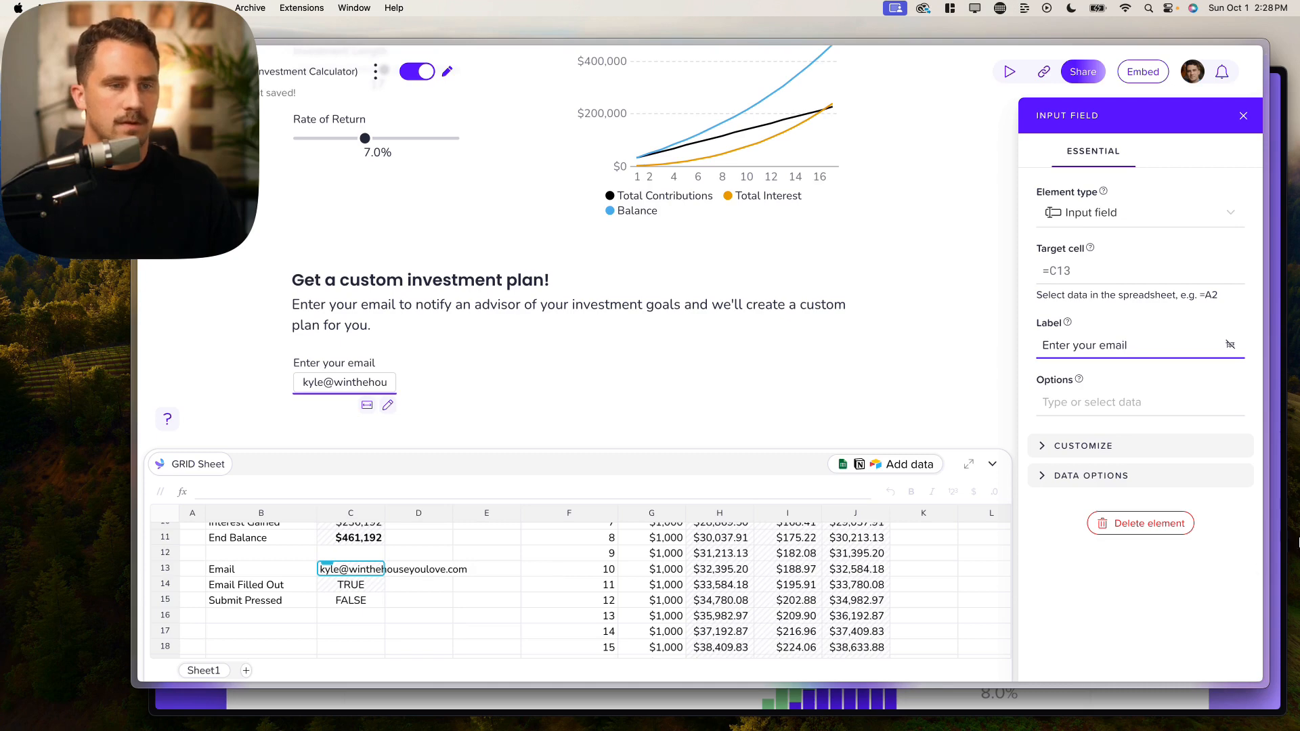
left_click(1121, 455)
scroll(1117, 474, "down", 1)
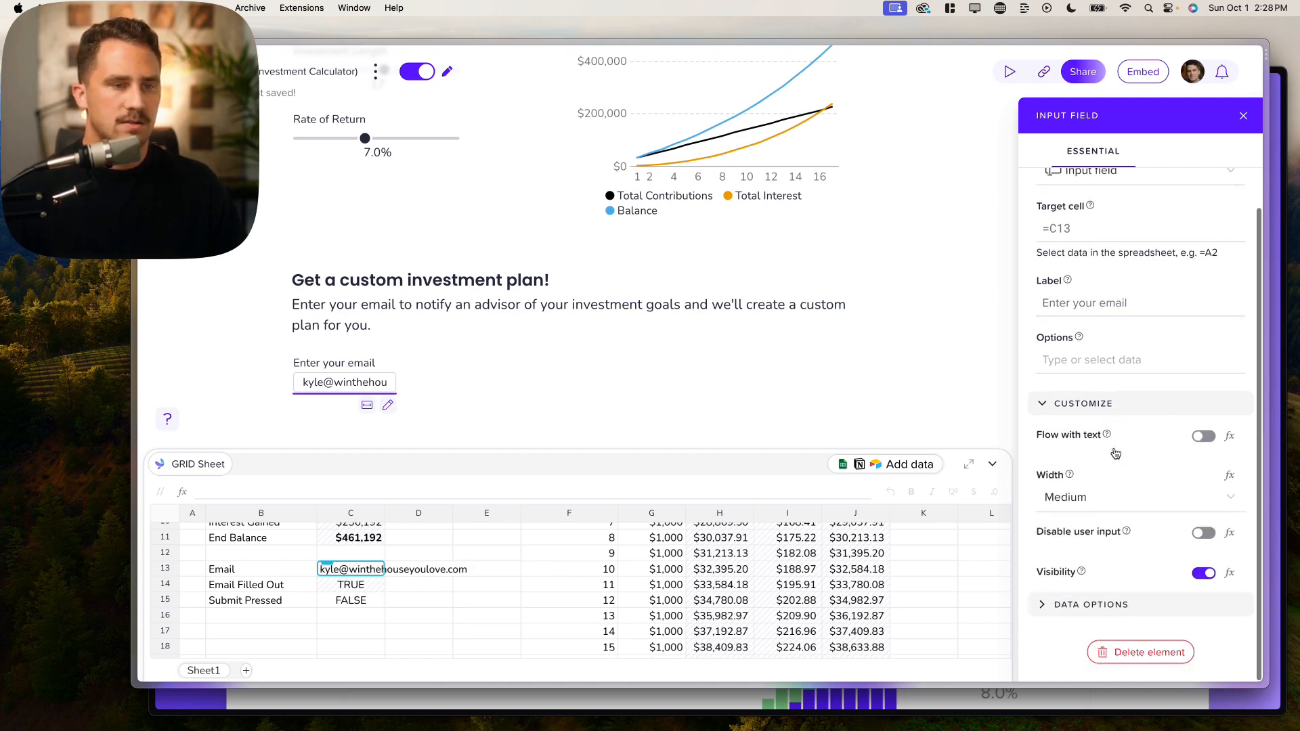
left_click(1102, 496)
left_click(1080, 433)
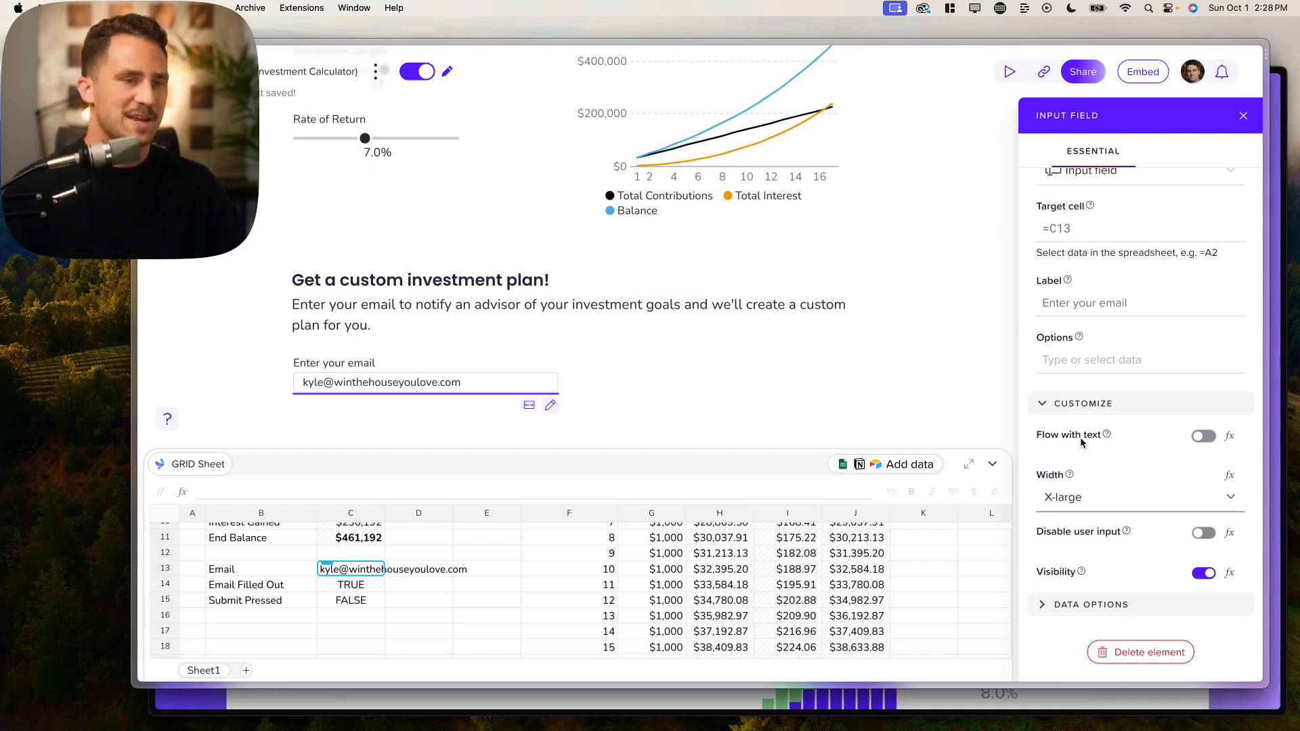
left_click(410, 408)
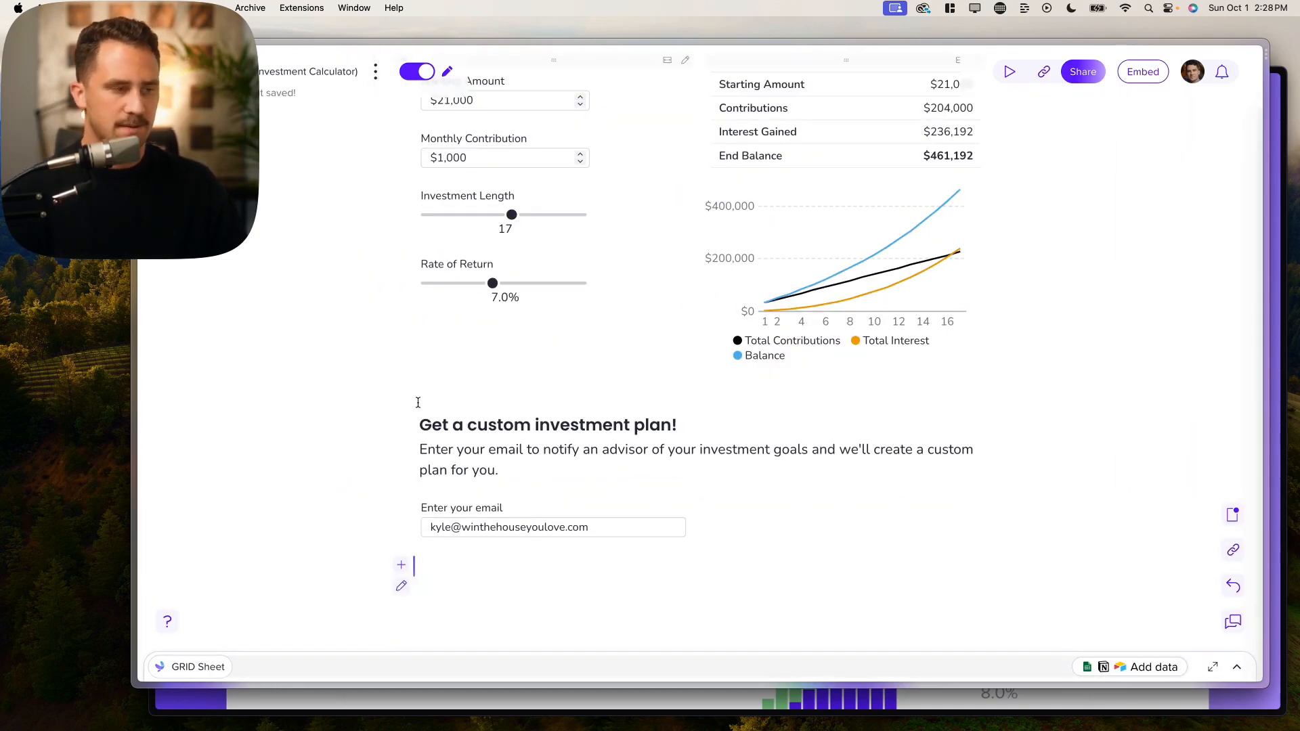
Step: Insert a submit button under the email field with the Send email action
type("/")
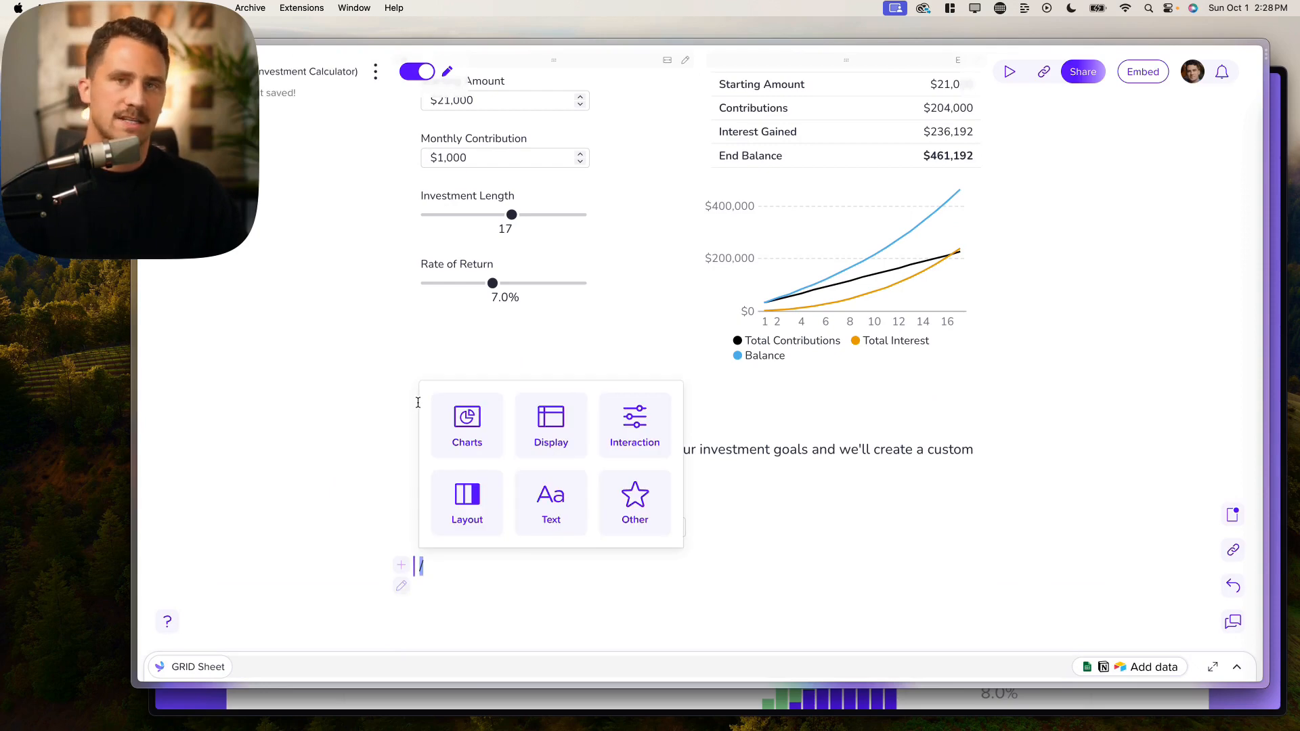
type("su")
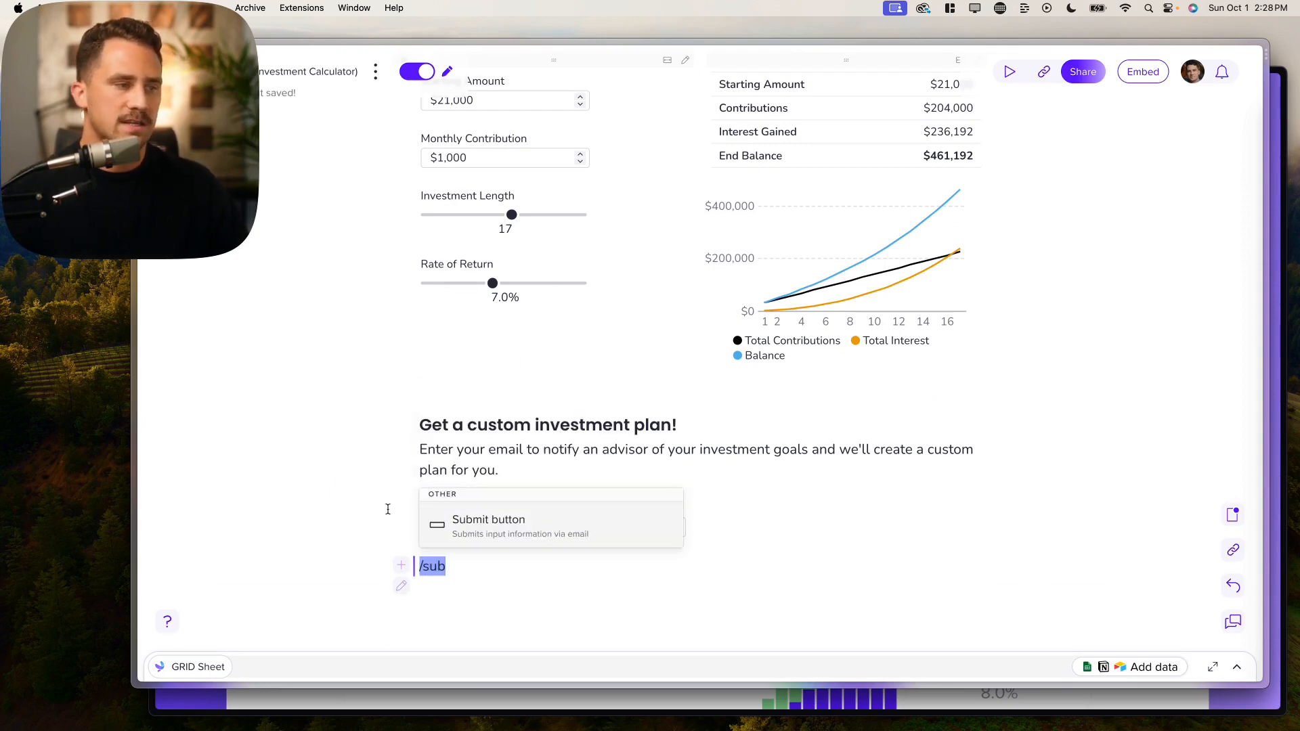
type("b")
left_click(488, 532)
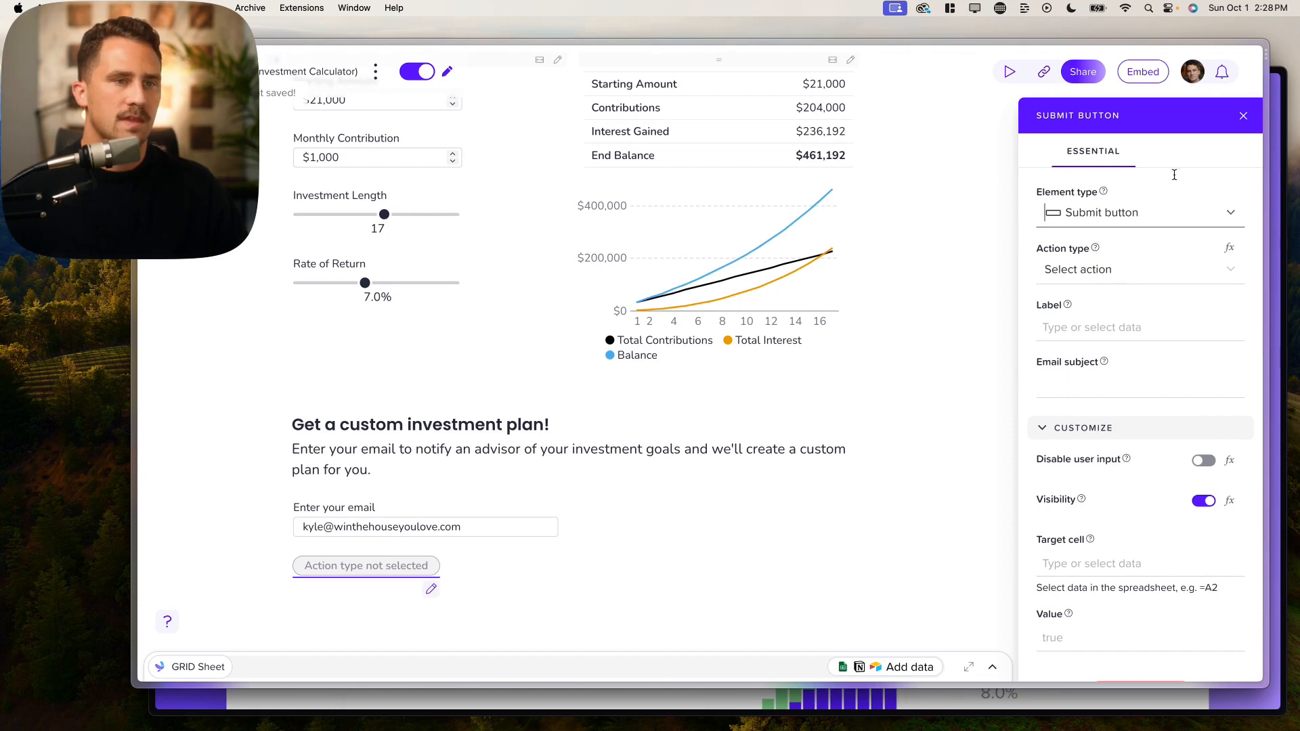
left_click(1111, 272)
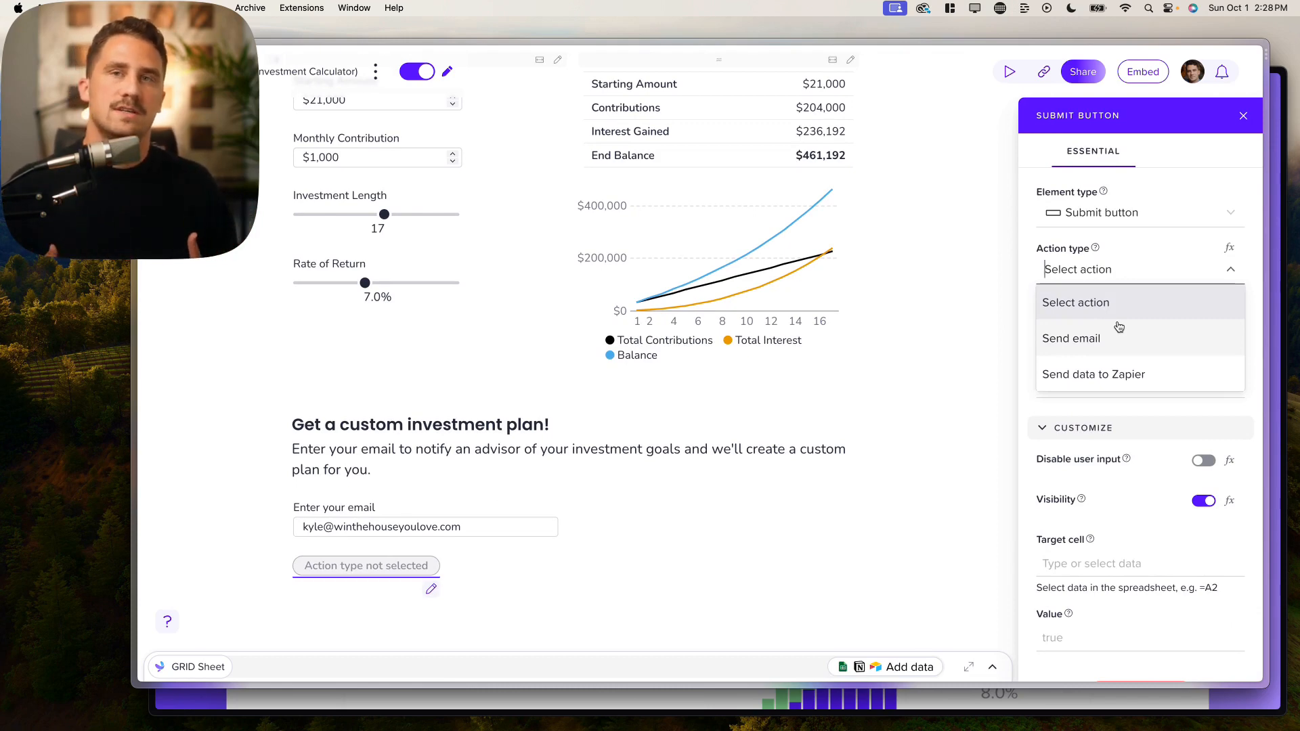
left_click(1137, 338)
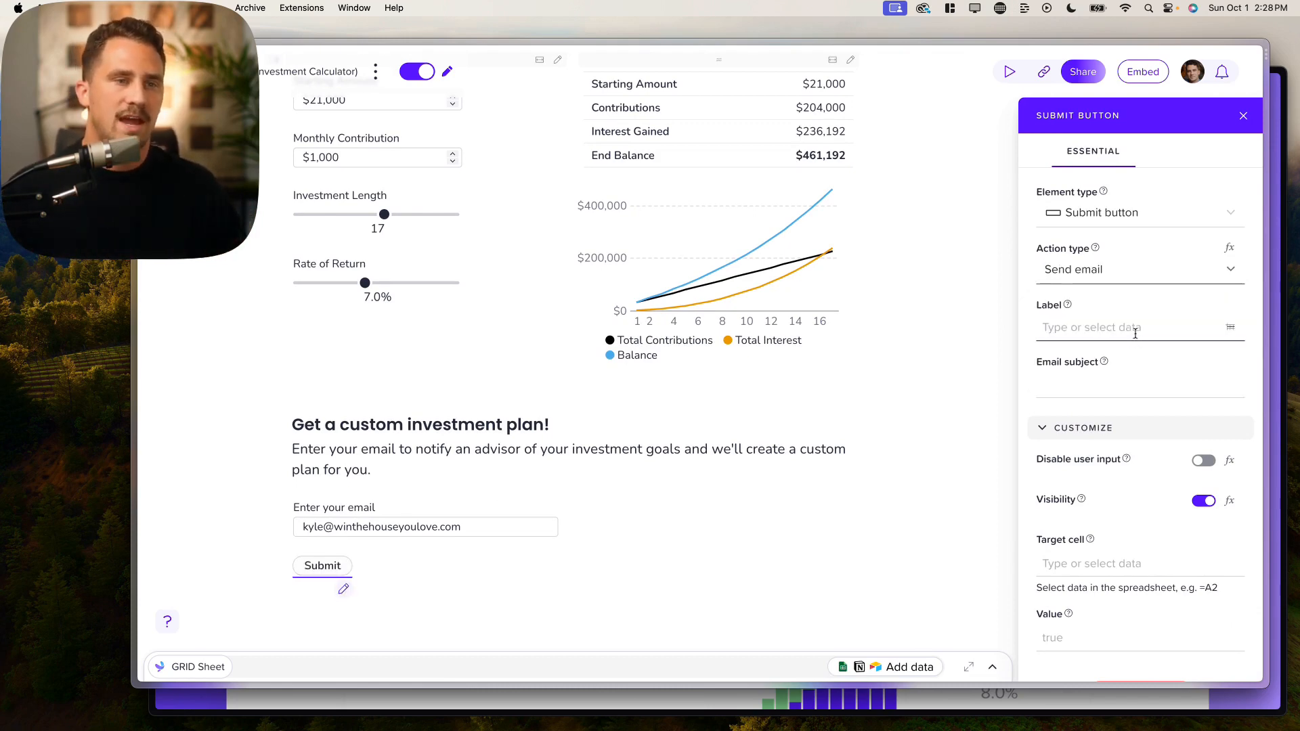
scroll(1110, 325, "down", 1)
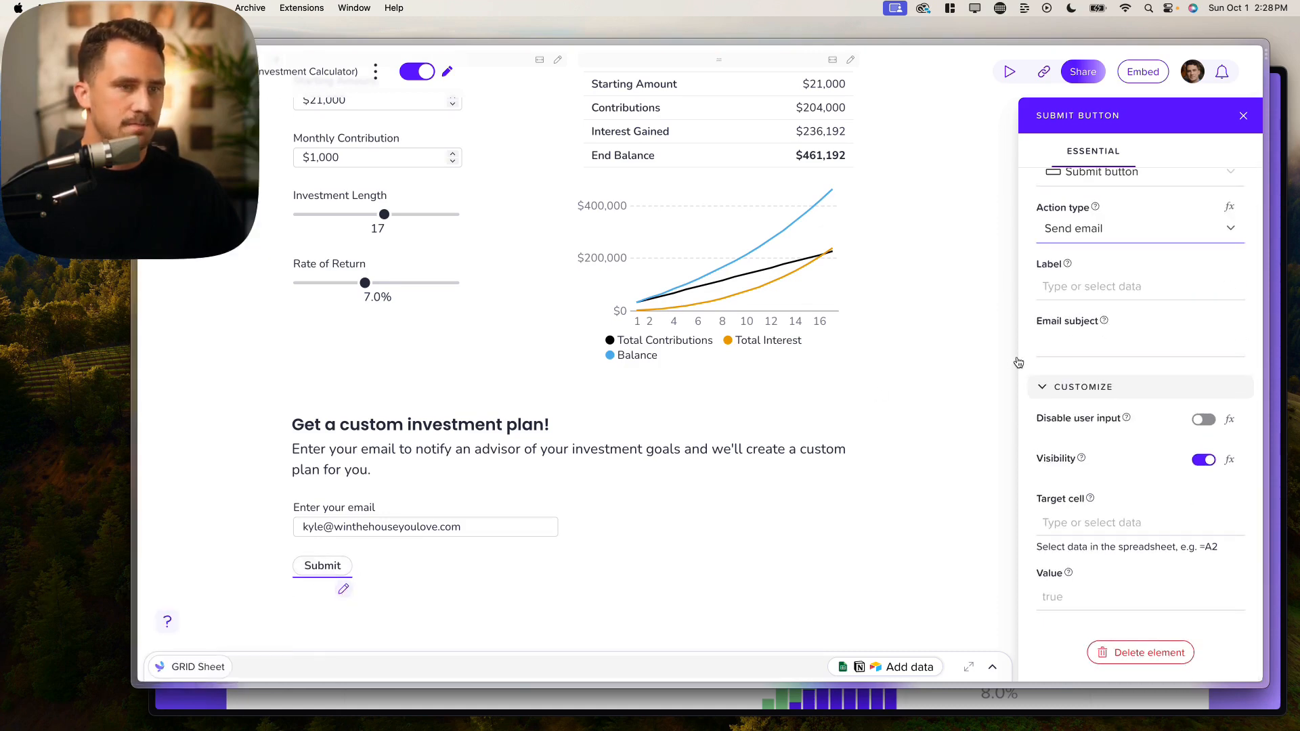
Step: Label the button 'Submit and get your investment plan!'
left_click(1097, 229)
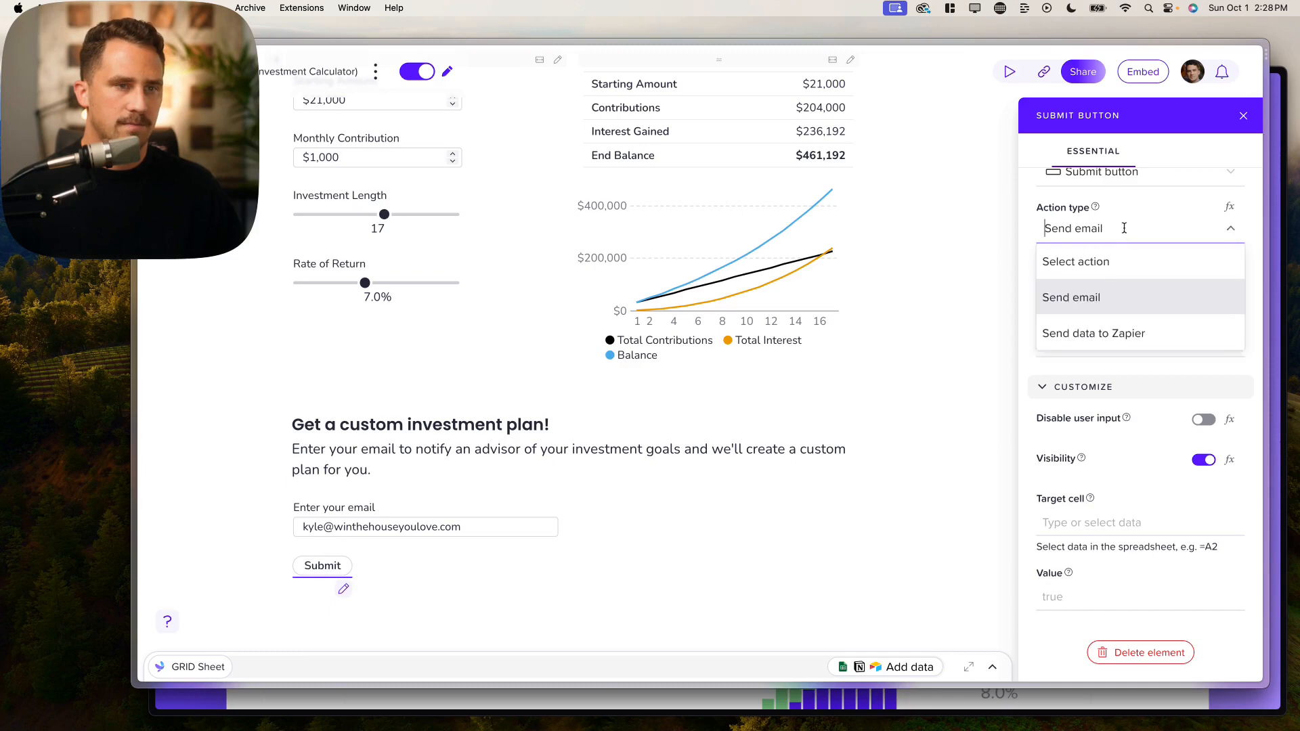
left_click(1081, 283)
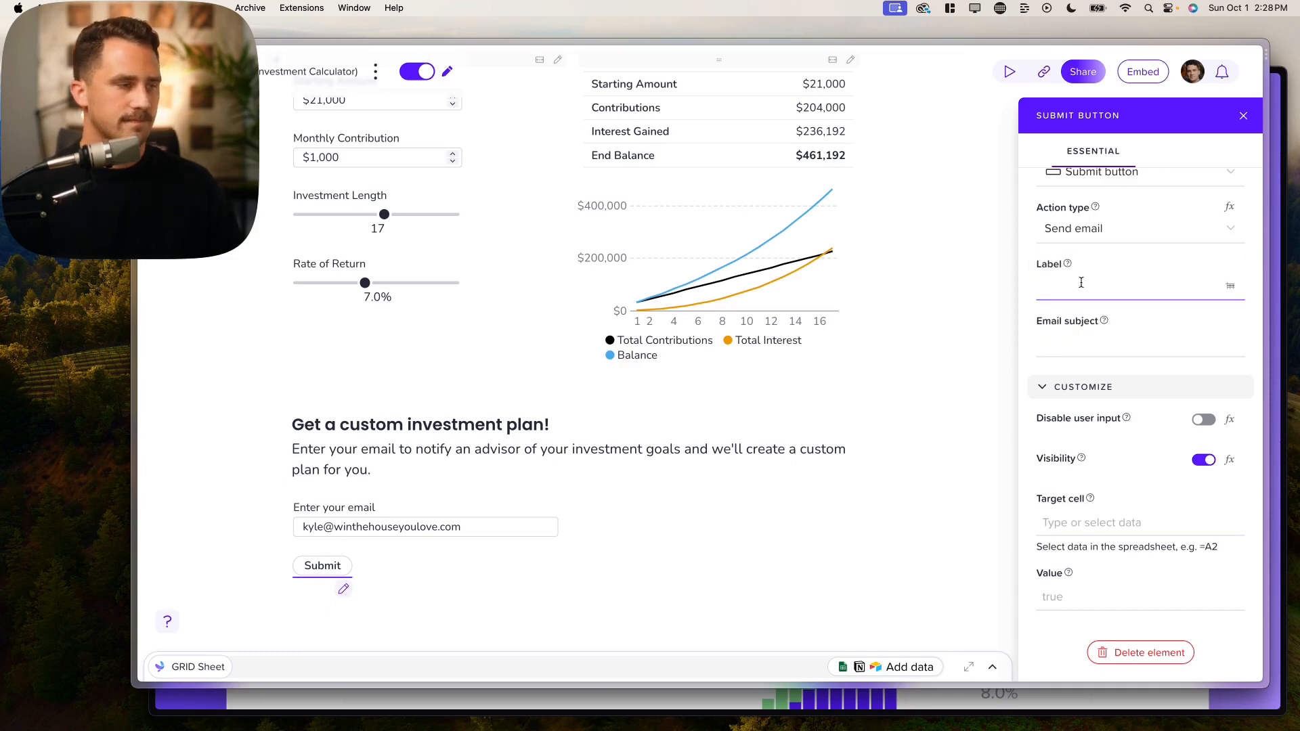
type("Submit and ")
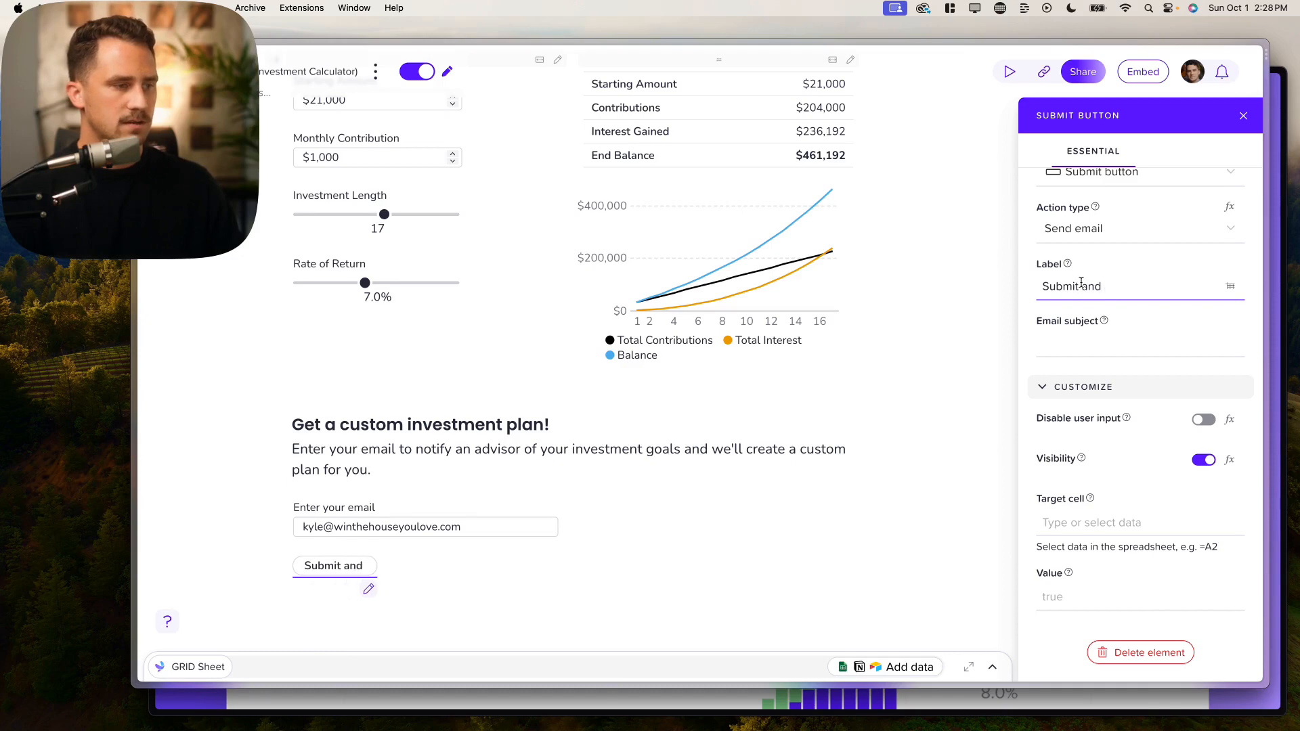
type("get your invest")
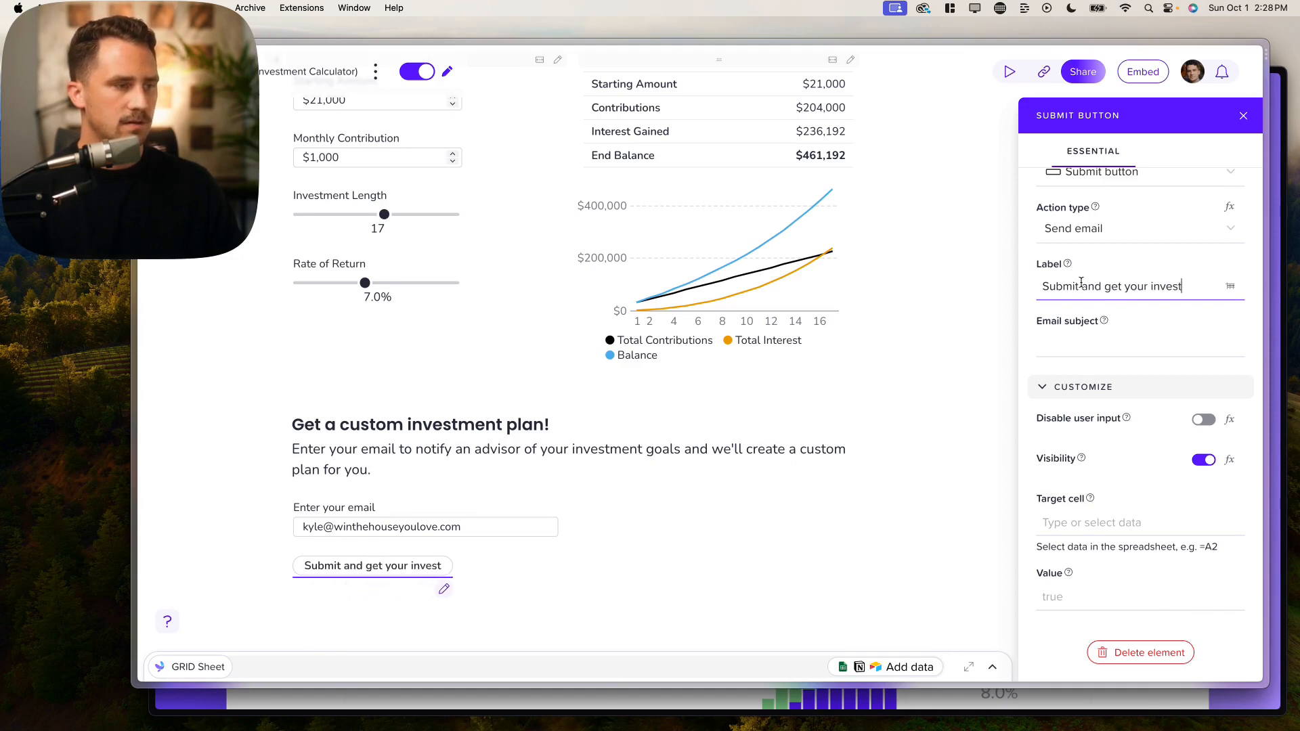
type("ment plan!")
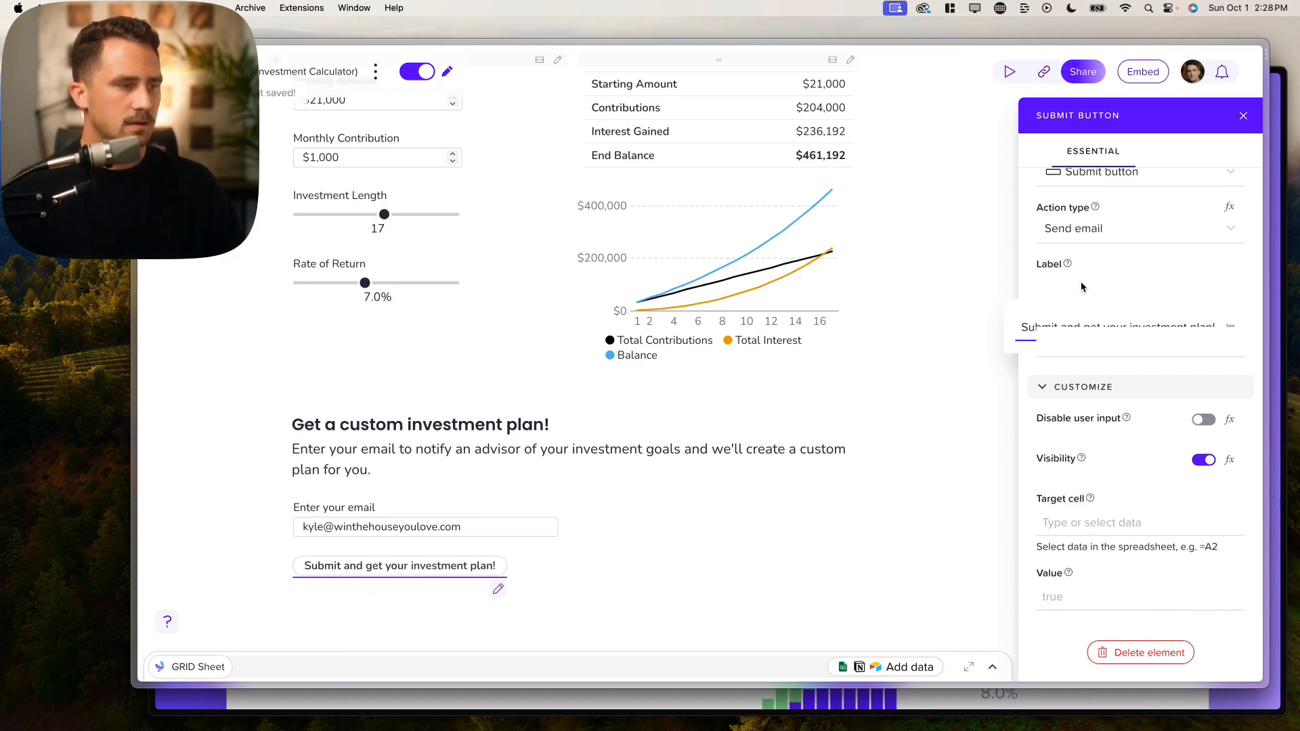
left_click(750, 500)
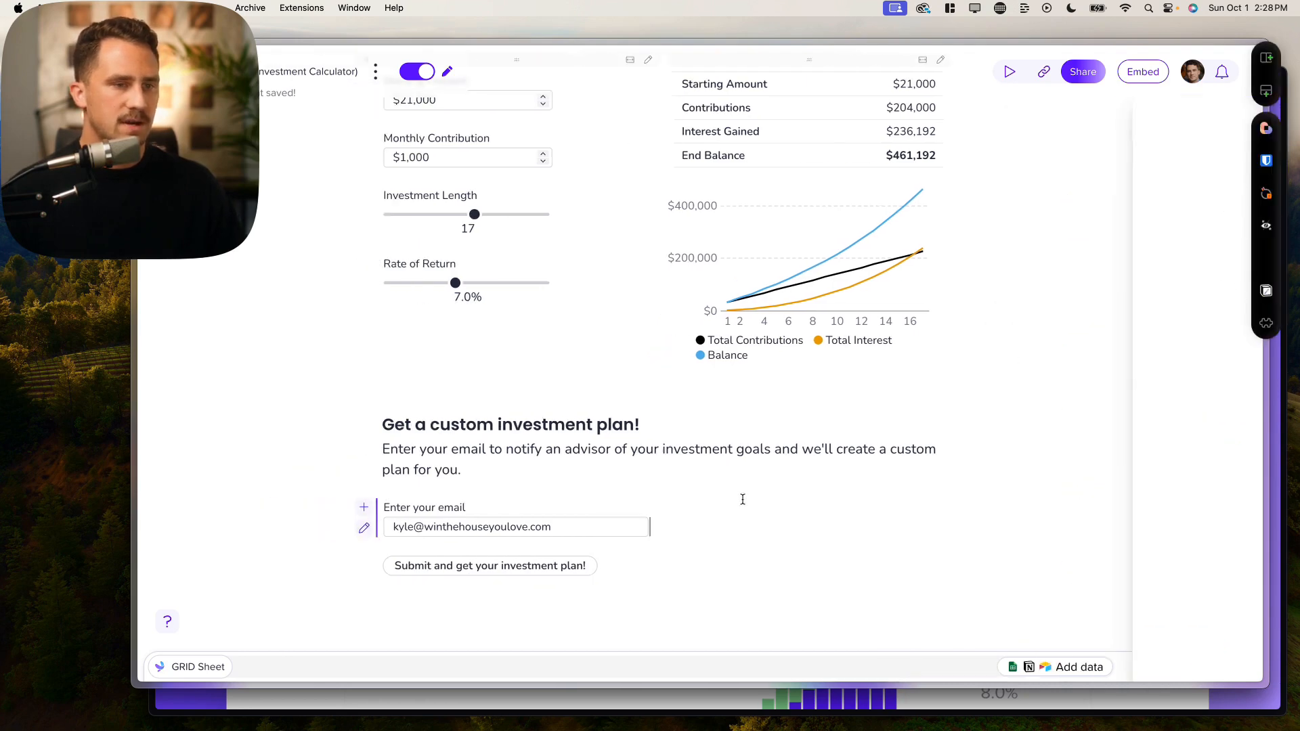
left_click(576, 566)
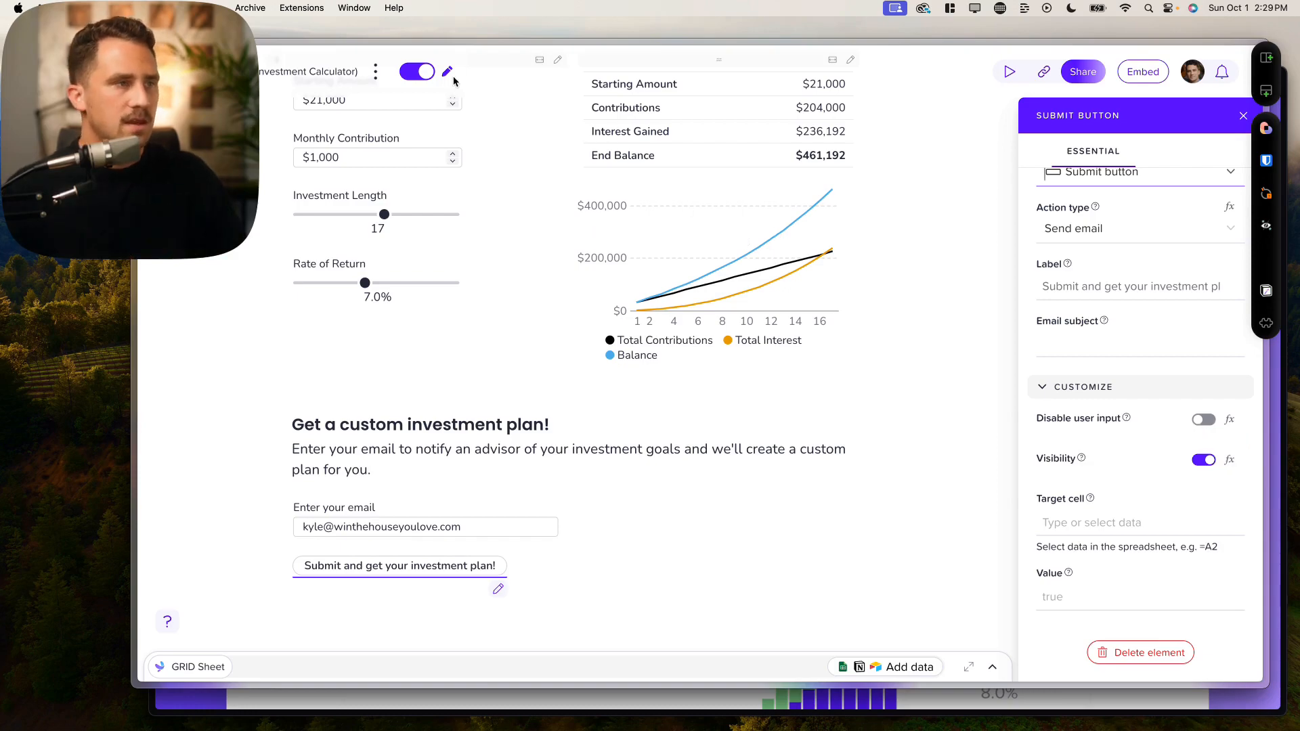
Step: In preview, clear the test address from the email field, then return to edit mode
left_click(417, 71)
scroll(528, 379, "down", 3)
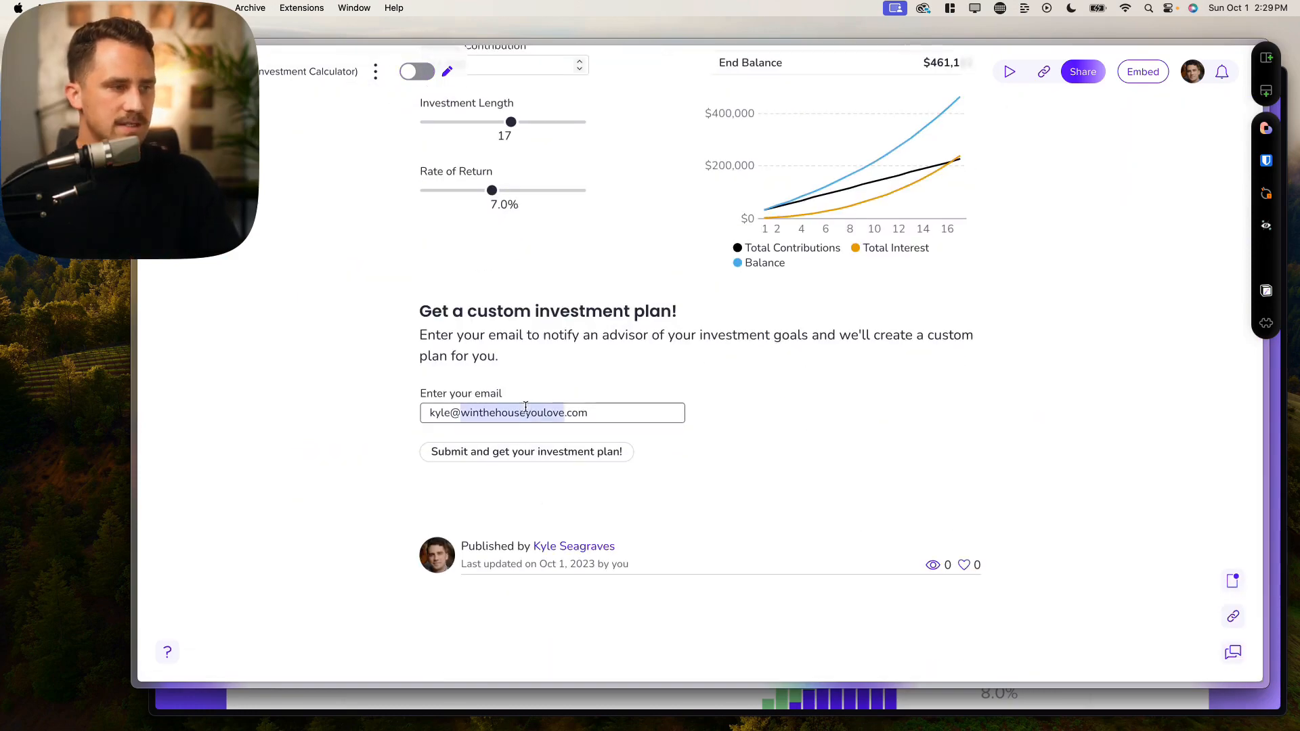
triple_click(526, 407)
key("BackSpace")
left_click(786, 420)
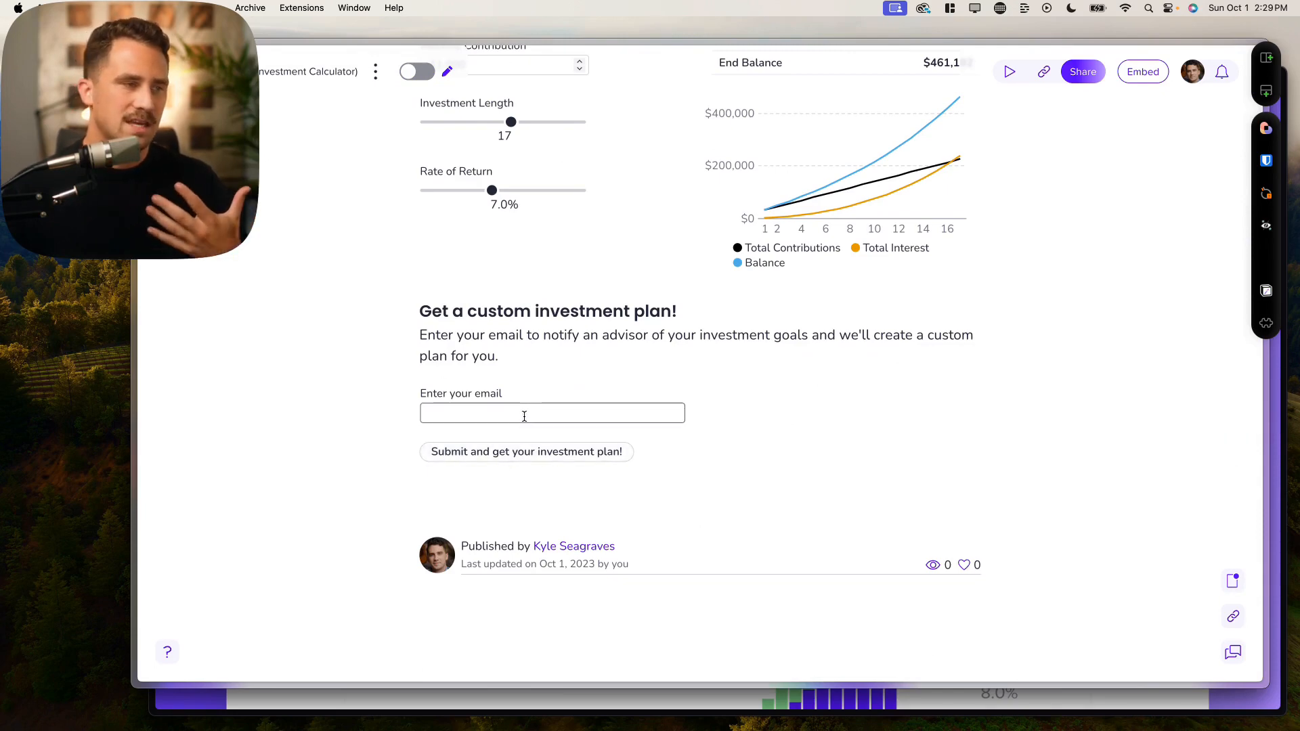
left_click(414, 72)
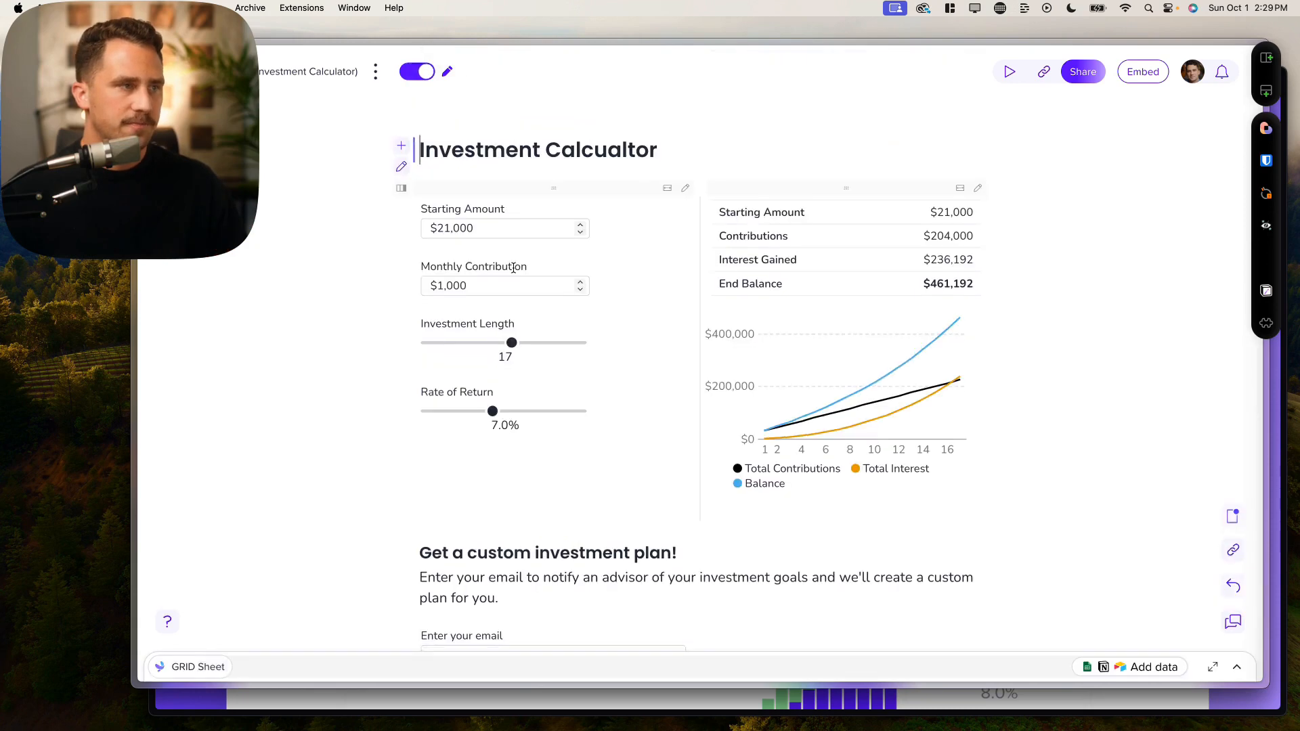
Step: Make the submit button's visibility follow cell C14
left_click(501, 526)
left_click(440, 566)
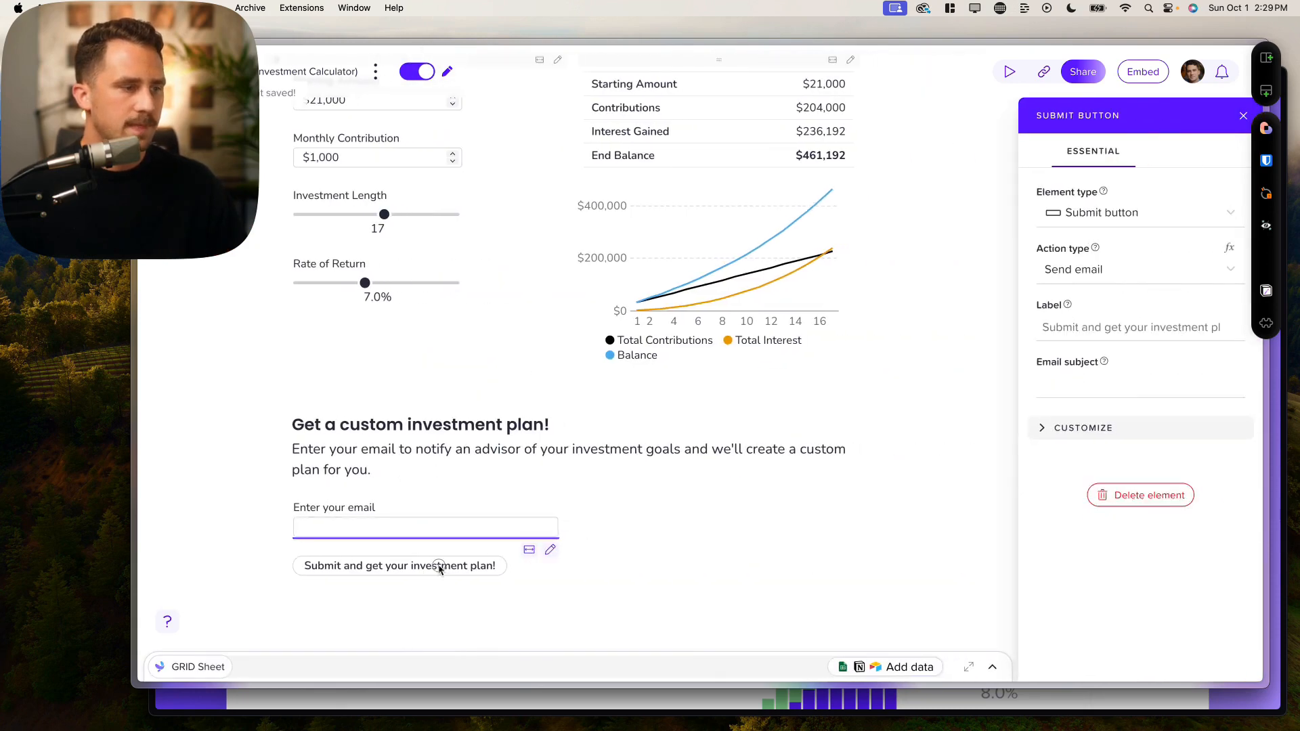
left_click(1097, 428)
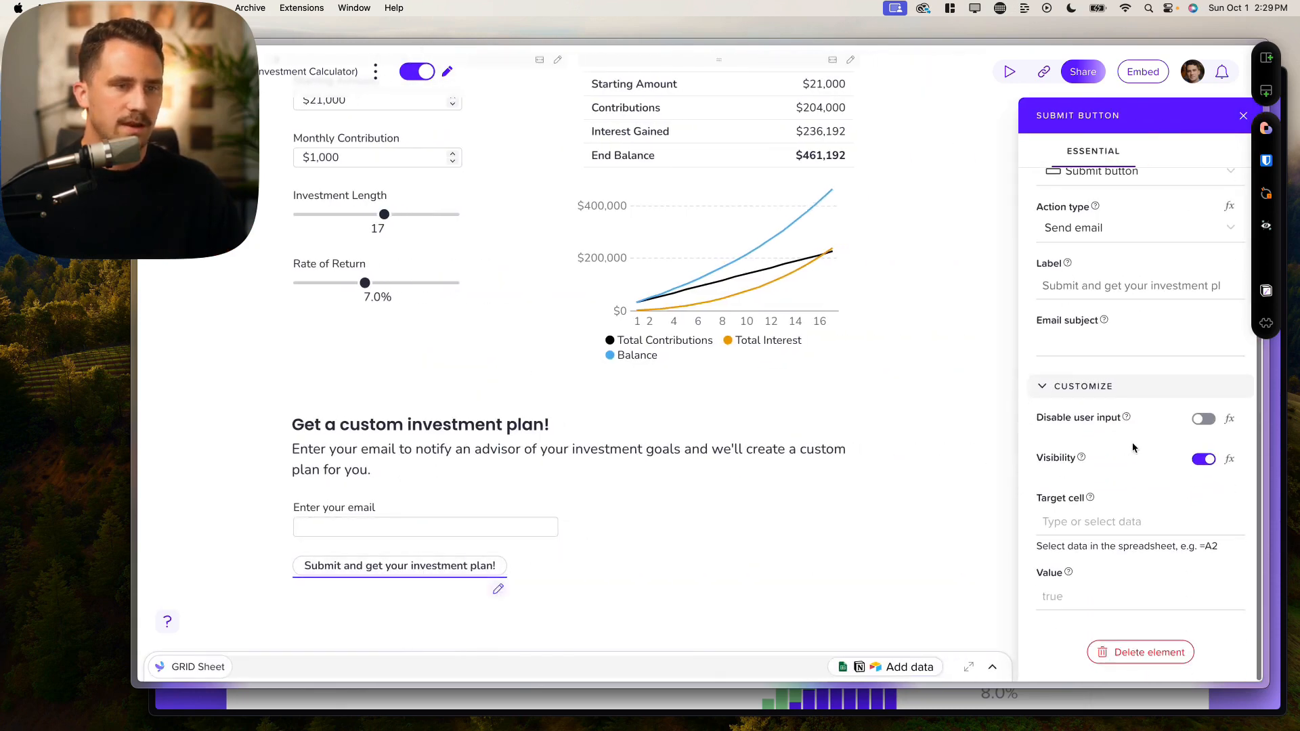
left_click(1229, 461)
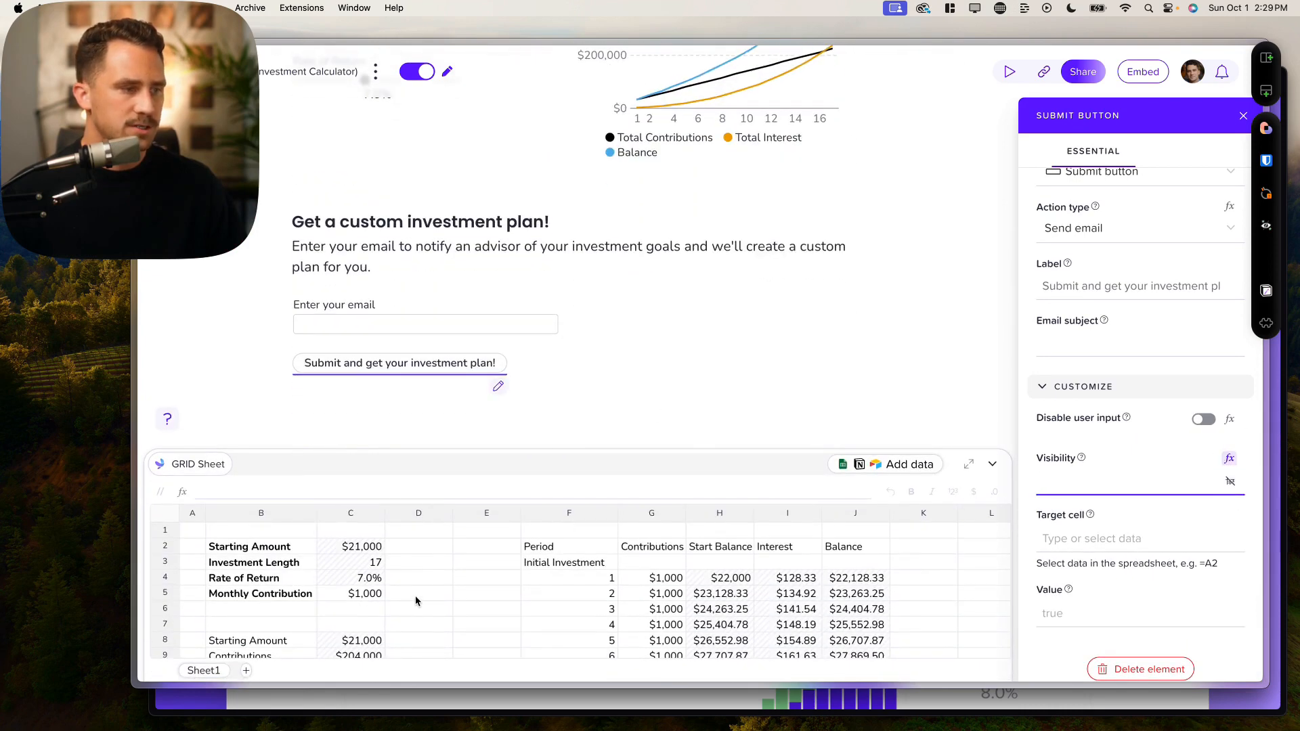
scroll(416, 600, "down", 5)
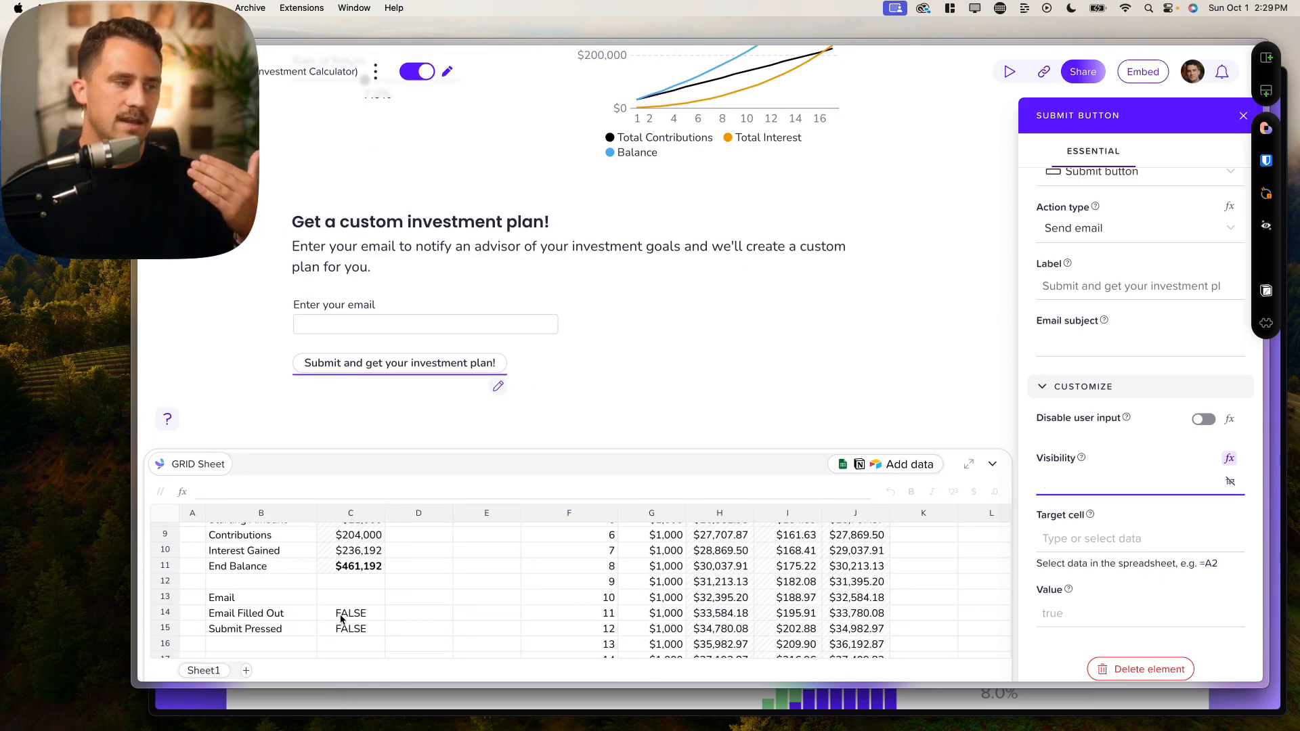
left_click(341, 613)
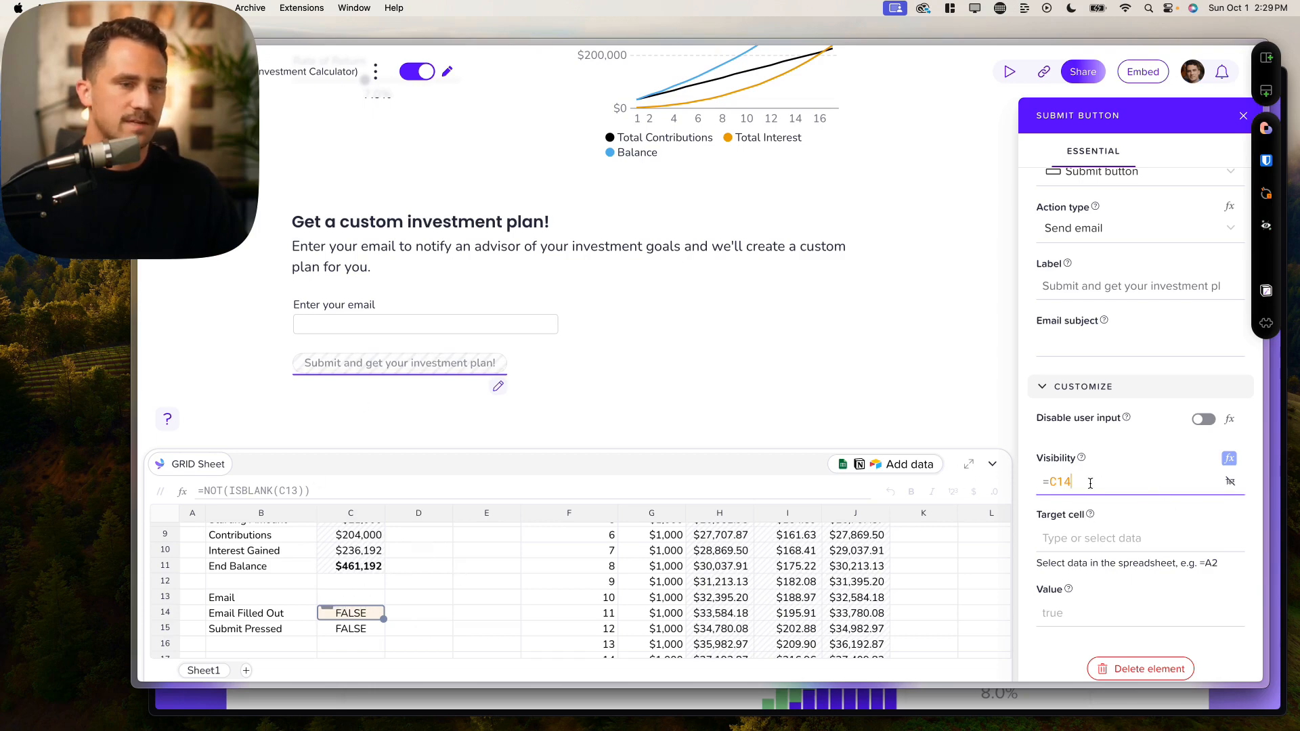
Step: Enter a test email address, then in preview delete and retype it to check the button appears
left_click(424, 327)
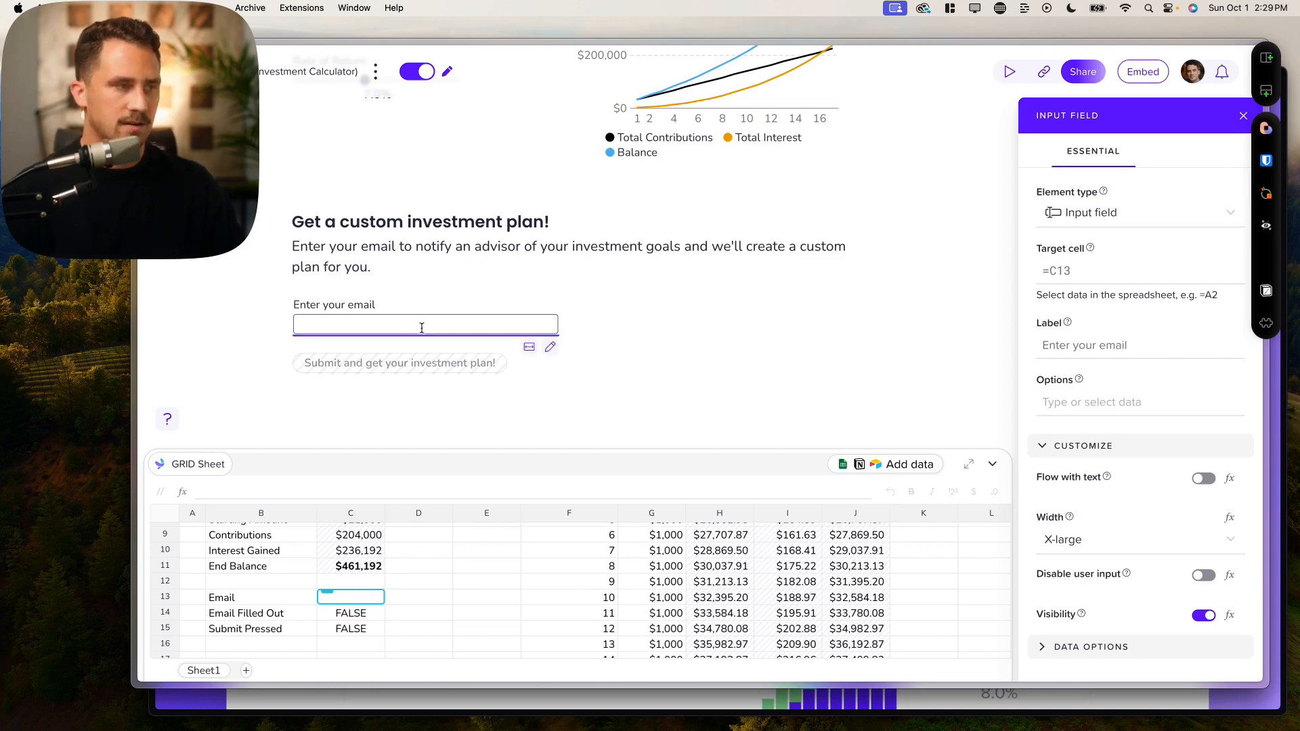
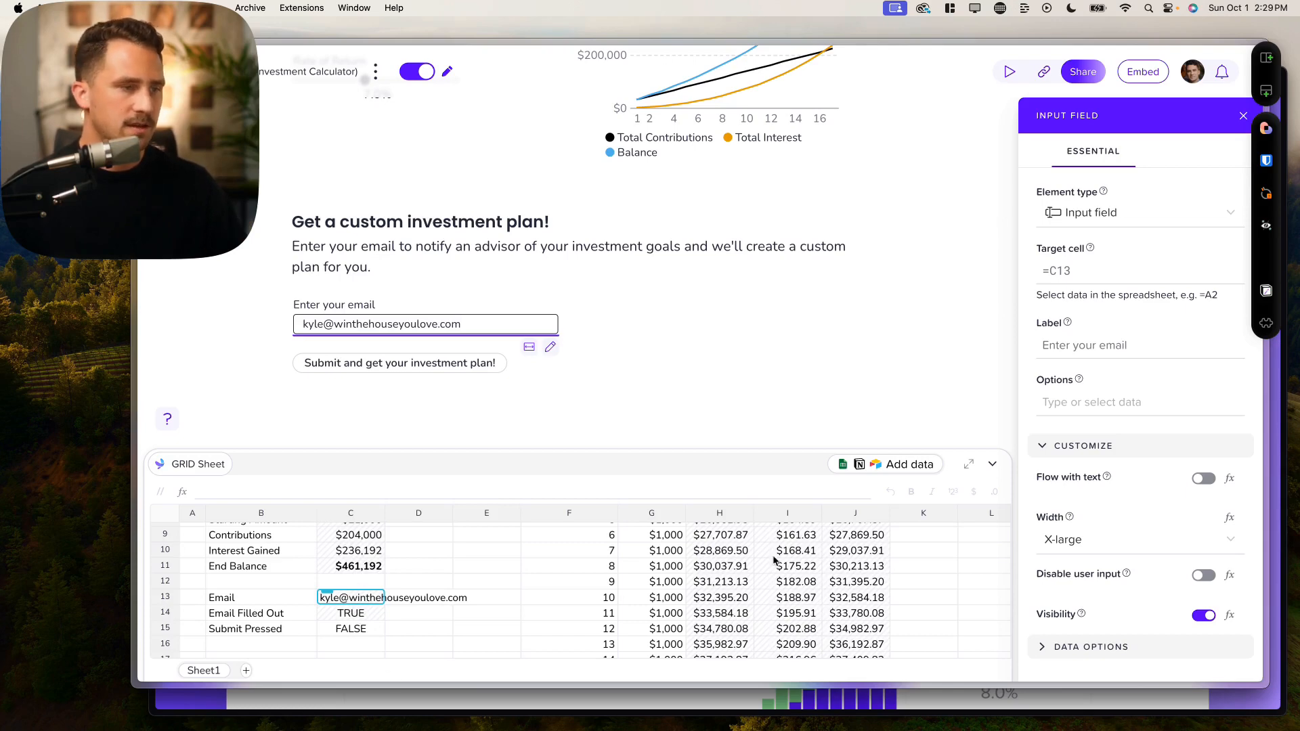
left_click(417, 71)
scroll(542, 406, "down", 3)
triple_click(541, 411)
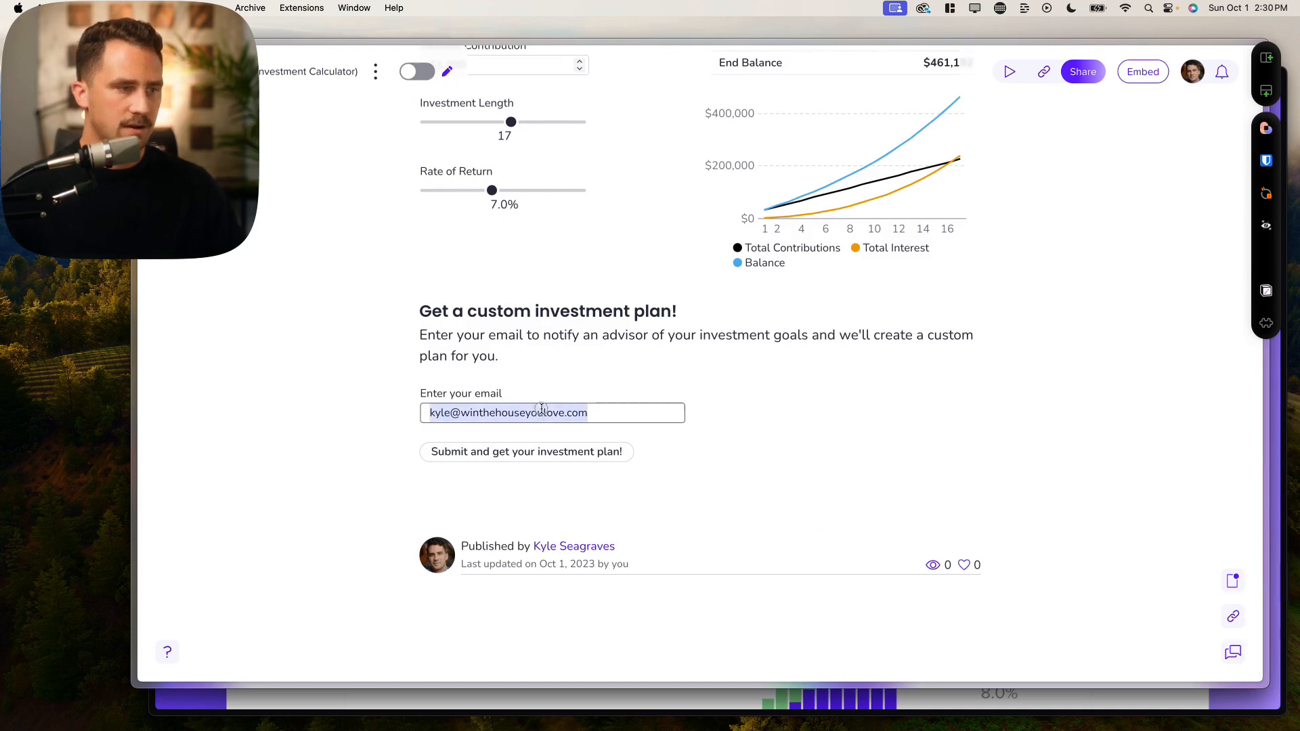
key("BackSpace")
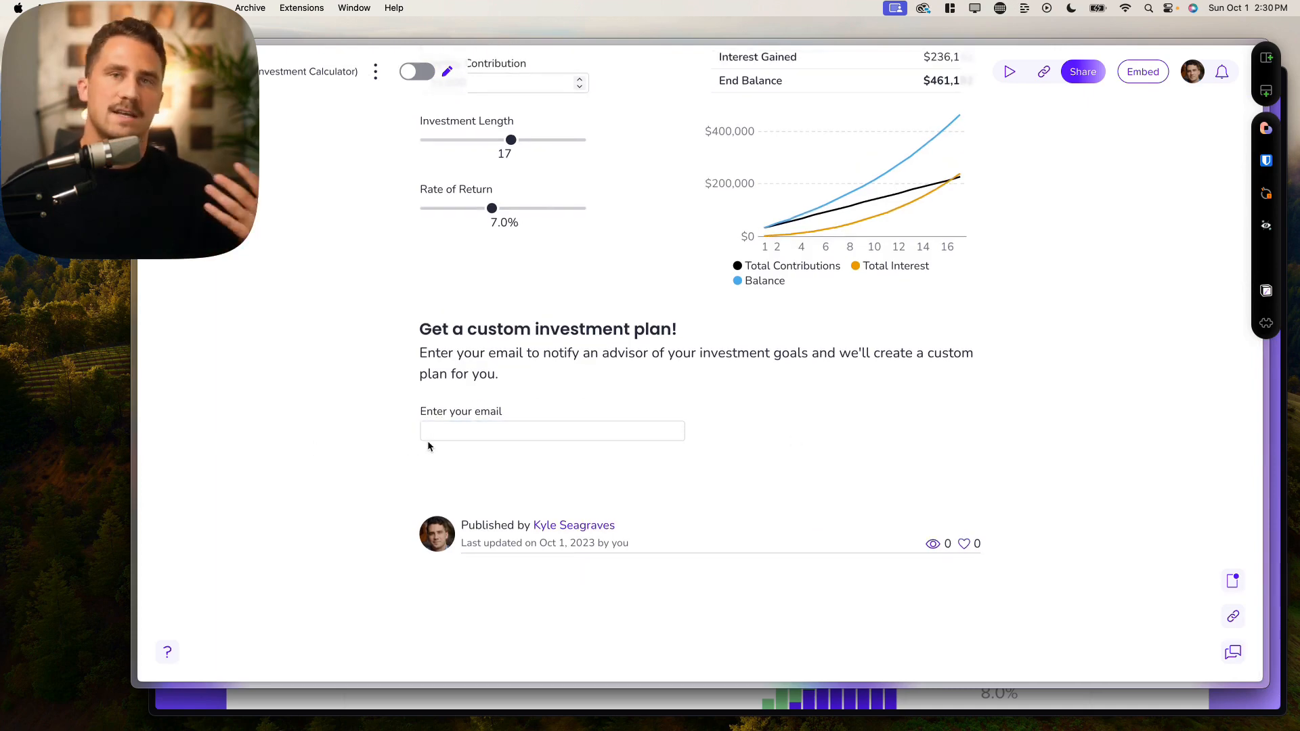
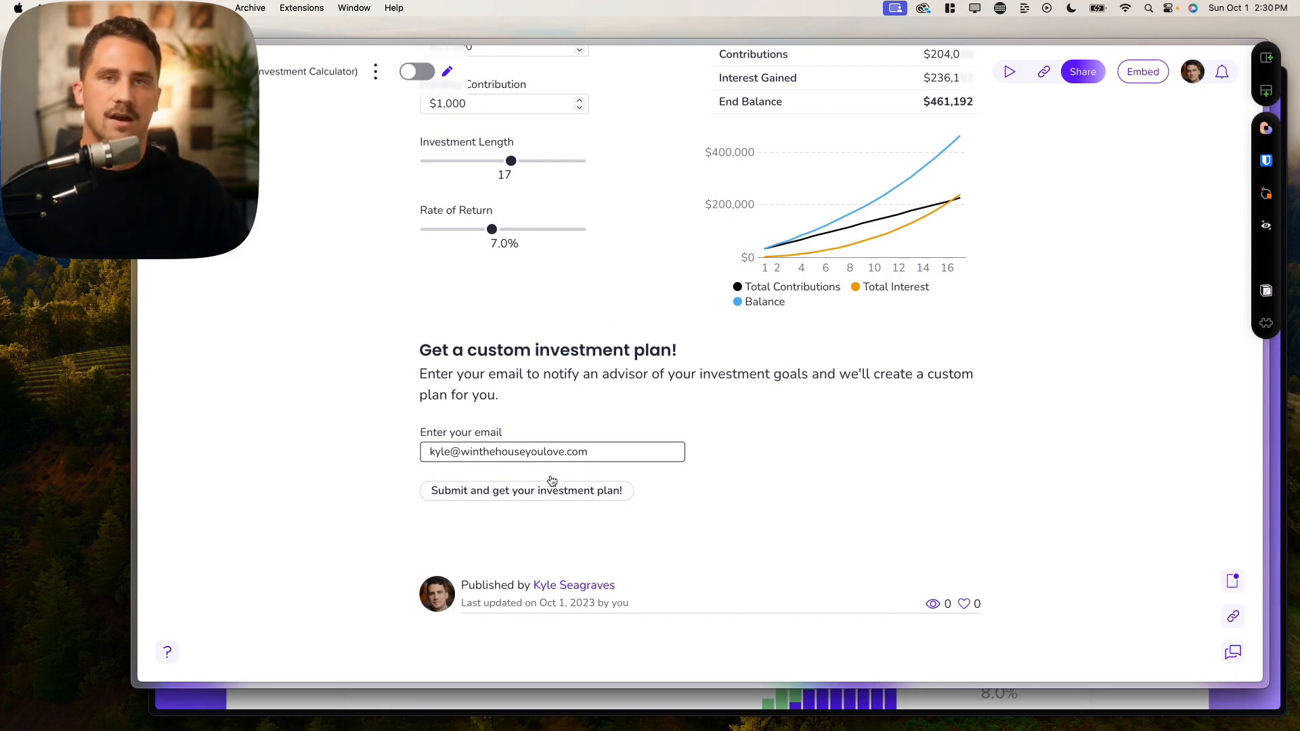
Step: Add a line under the submit button reading '✅ Submitted! We'll reach out asap'
left_click(416, 72)
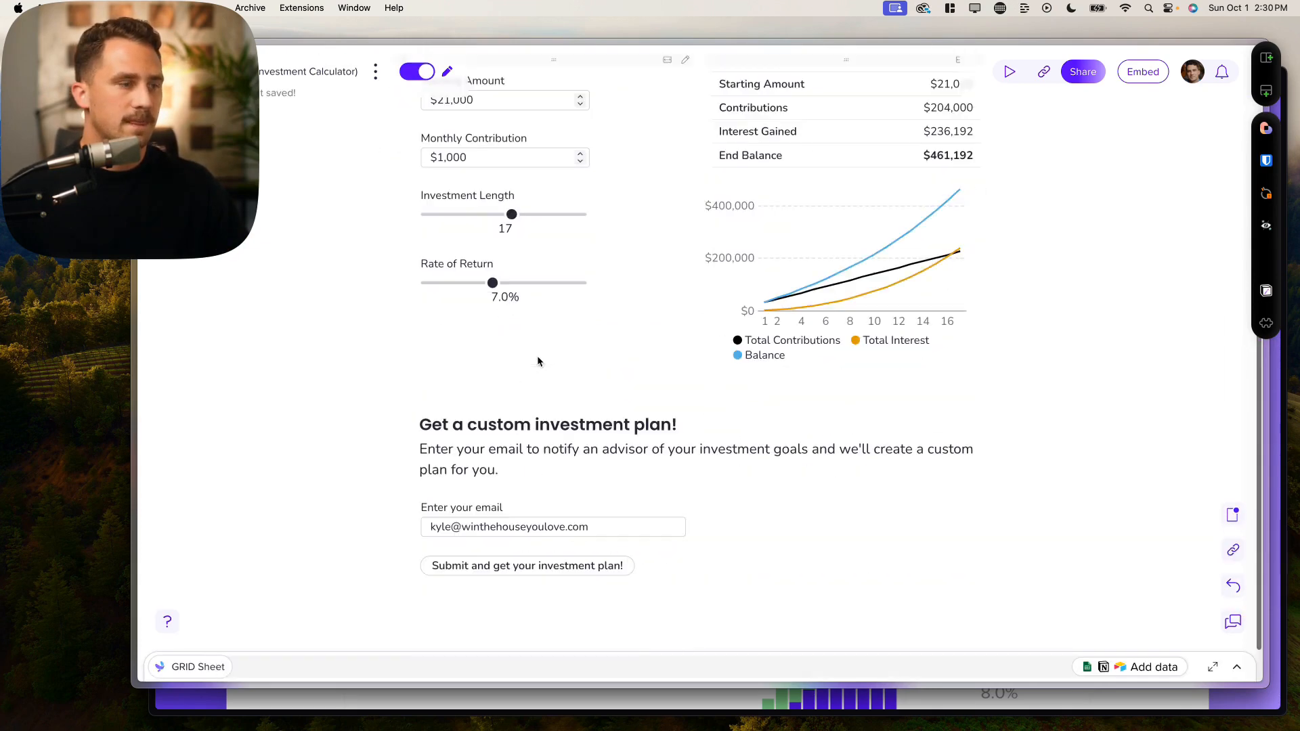
left_click(564, 565)
left_click(560, 559)
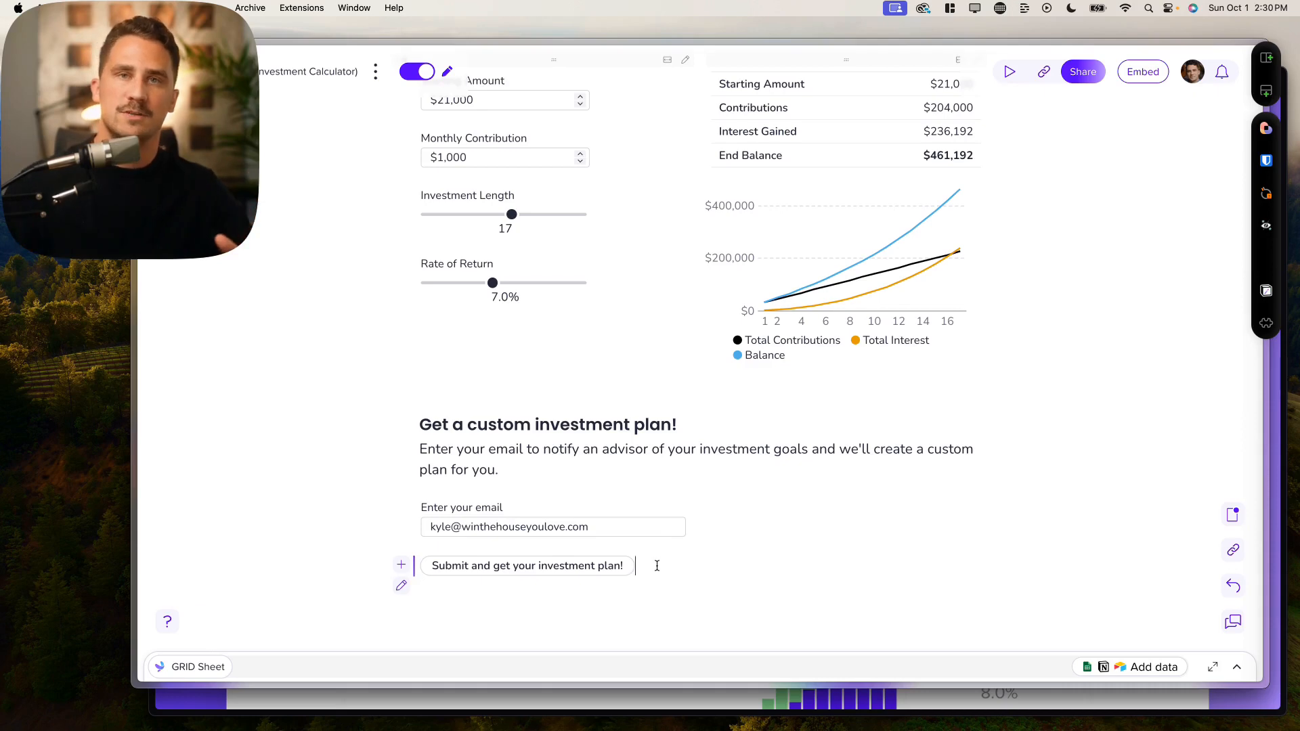
key("Return")
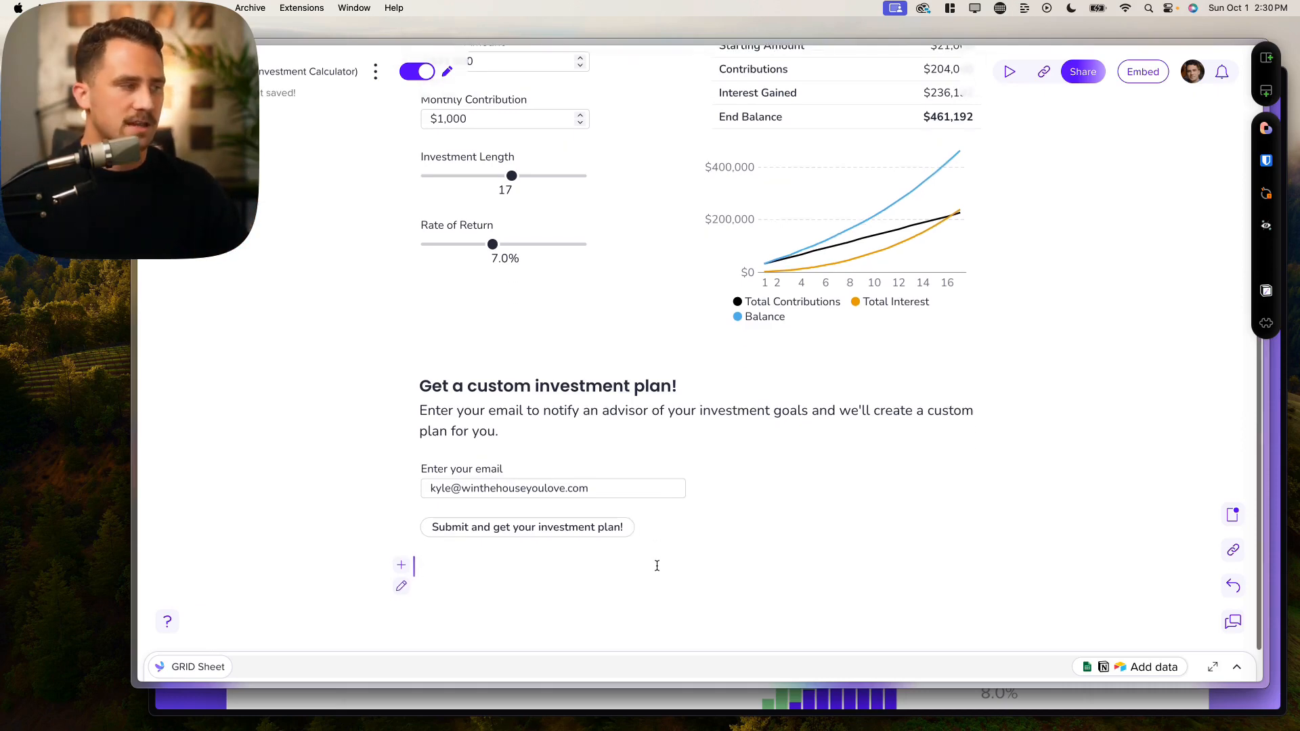
key("ctrl+super+space")
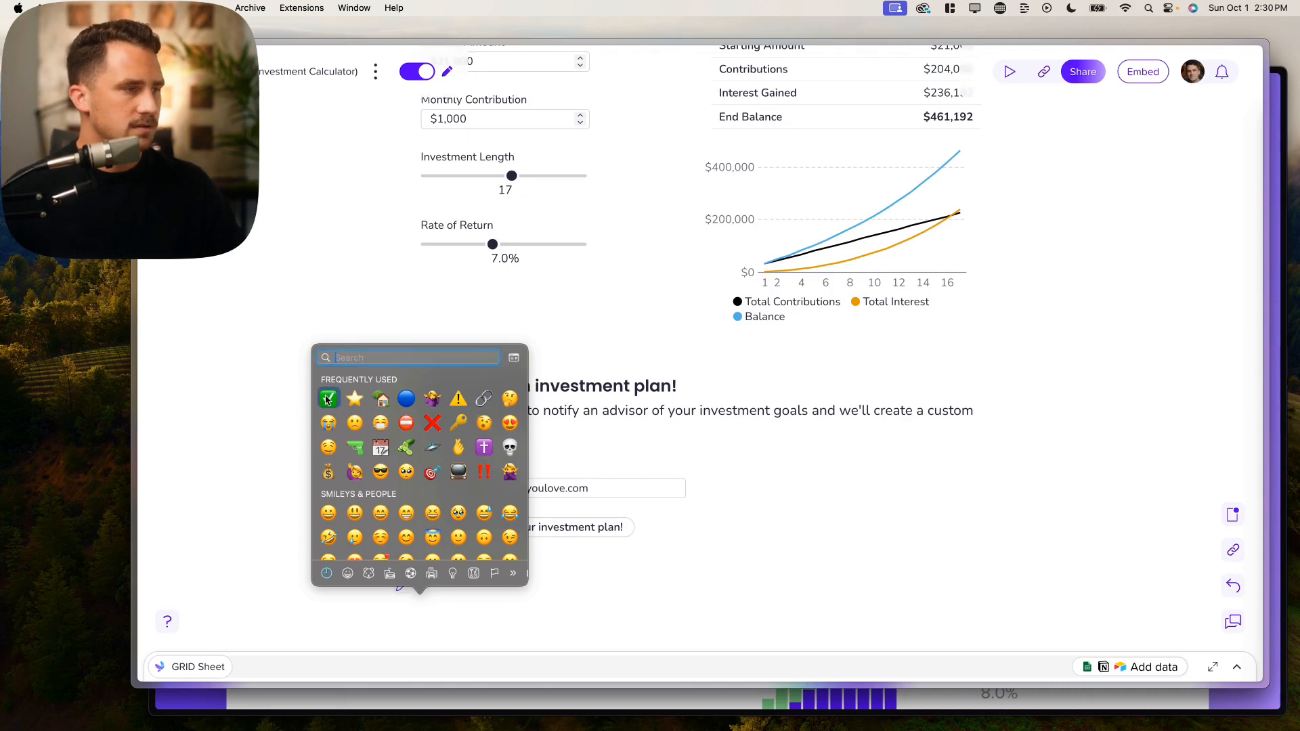
key("Return")
type("Submitted! We'")
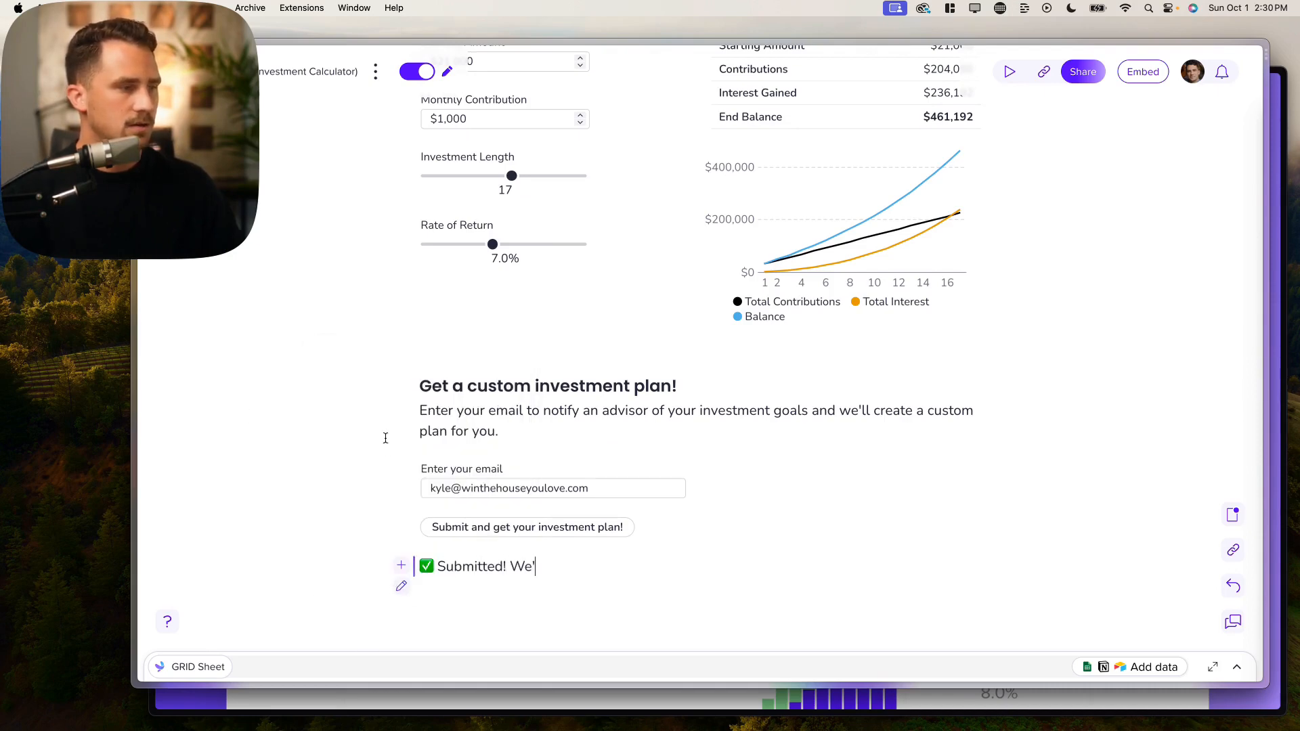
type("ll reach out asap")
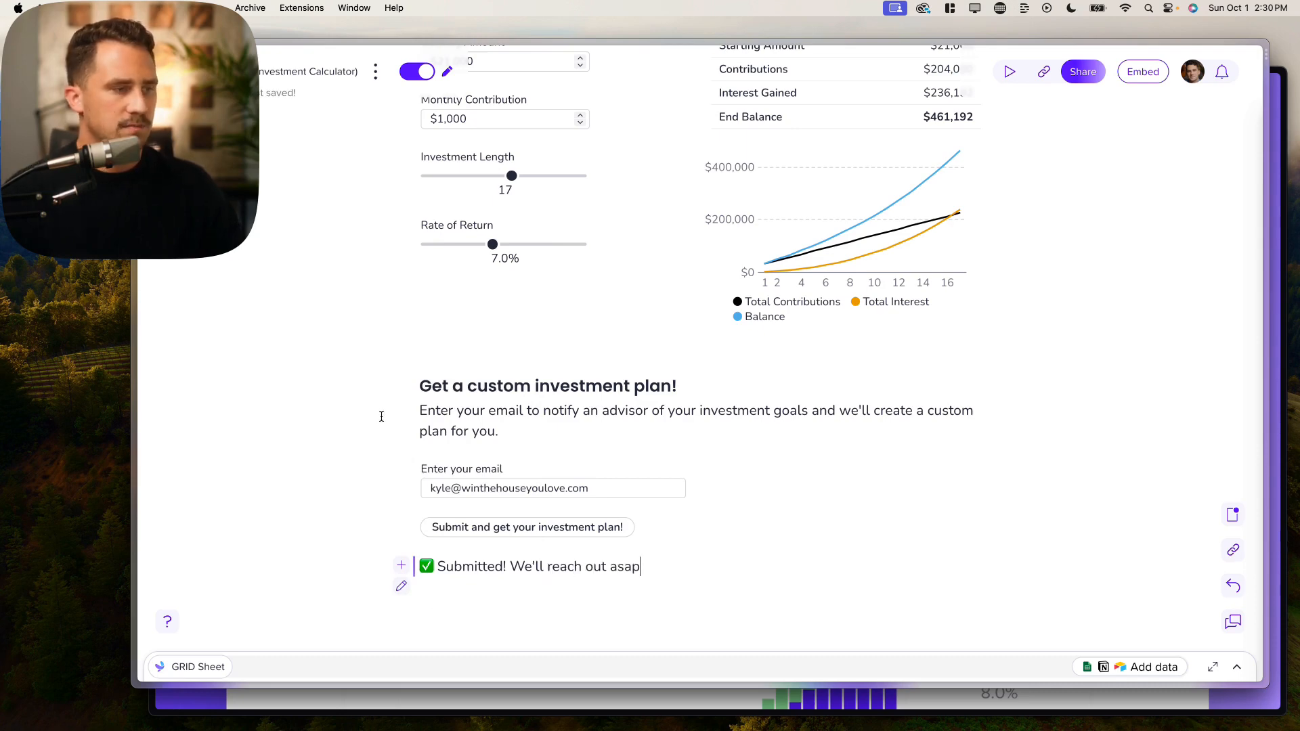
left_click(403, 586)
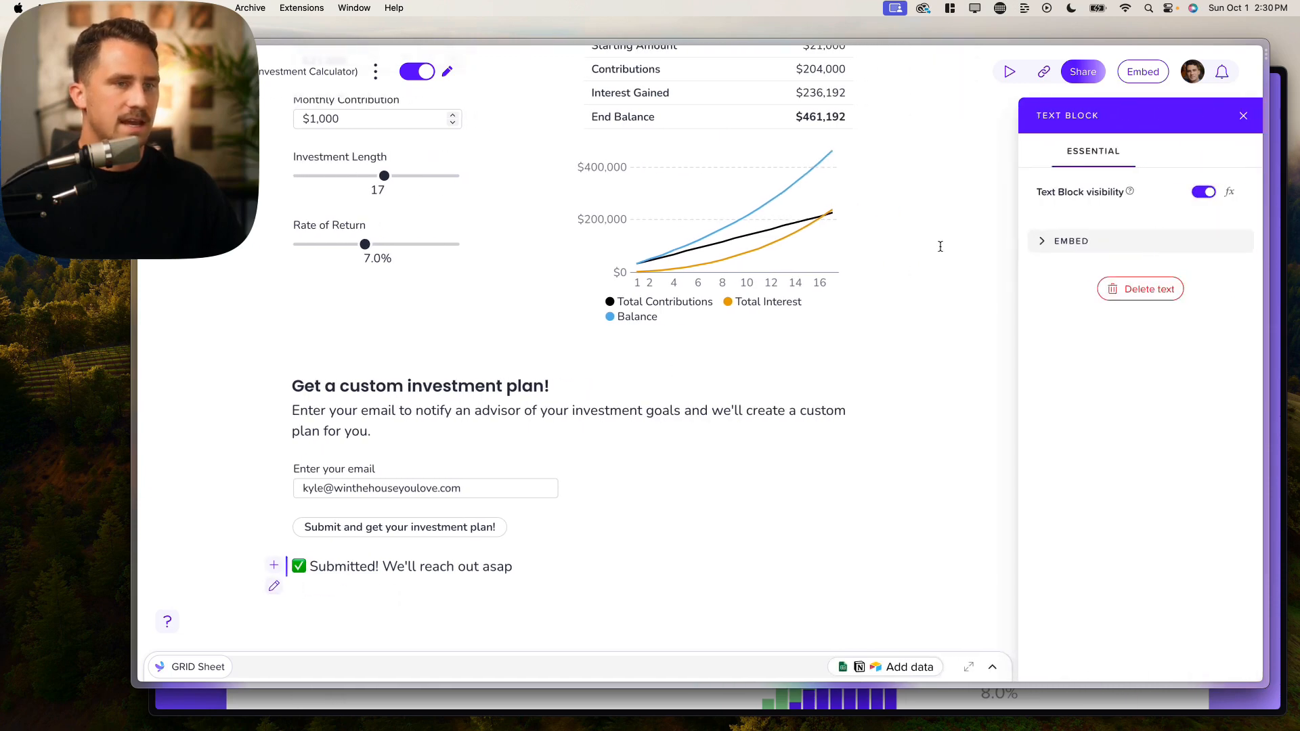
Step: Switch the confirmation text's visibility to a formula and bring up the spreadsheet
left_click(1226, 192)
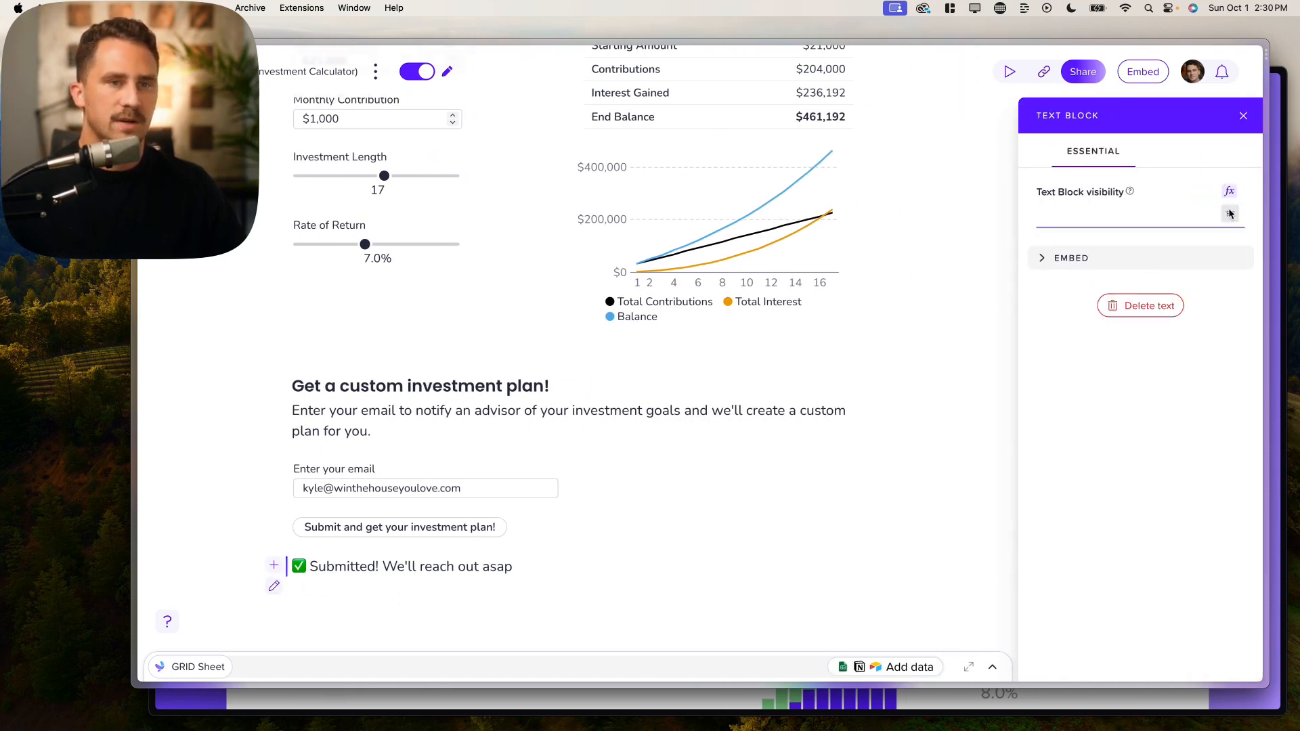
left_click(1230, 214)
scroll(466, 609, "down", 6)
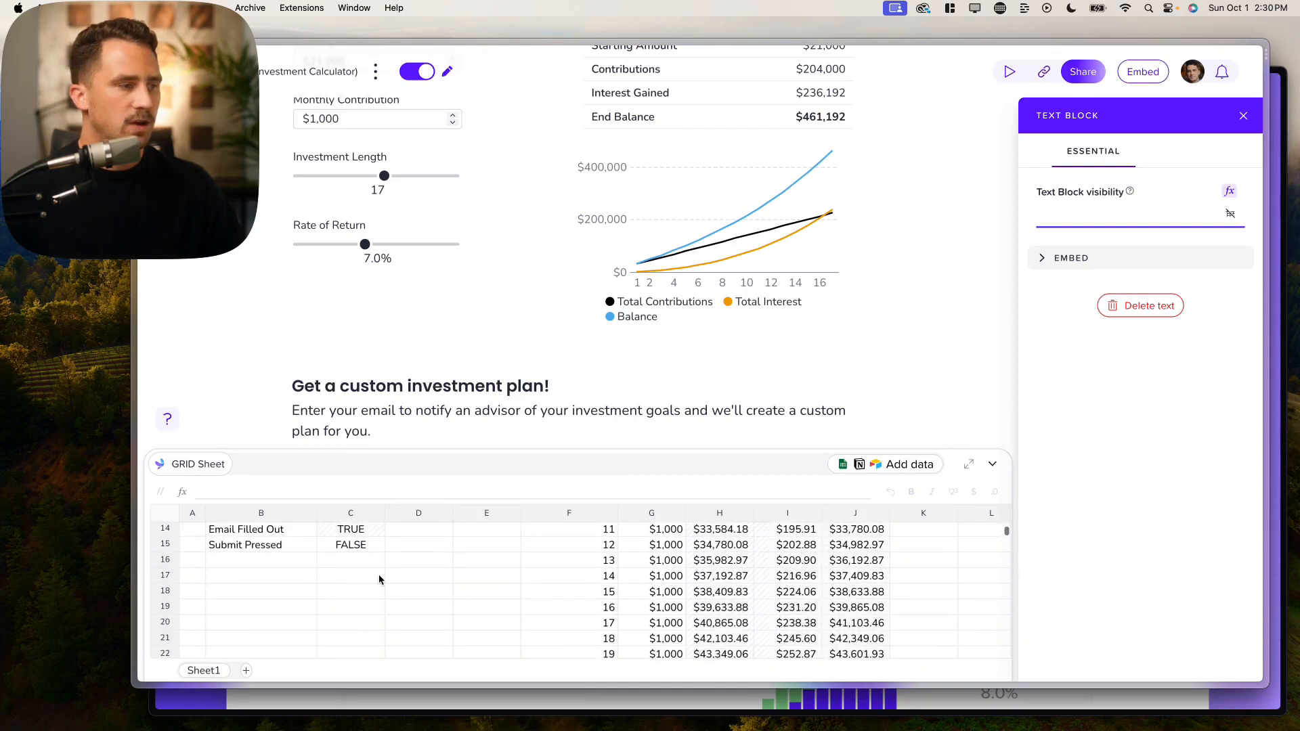
scroll(377, 574, "up", 2)
scroll(404, 327, "down", 3)
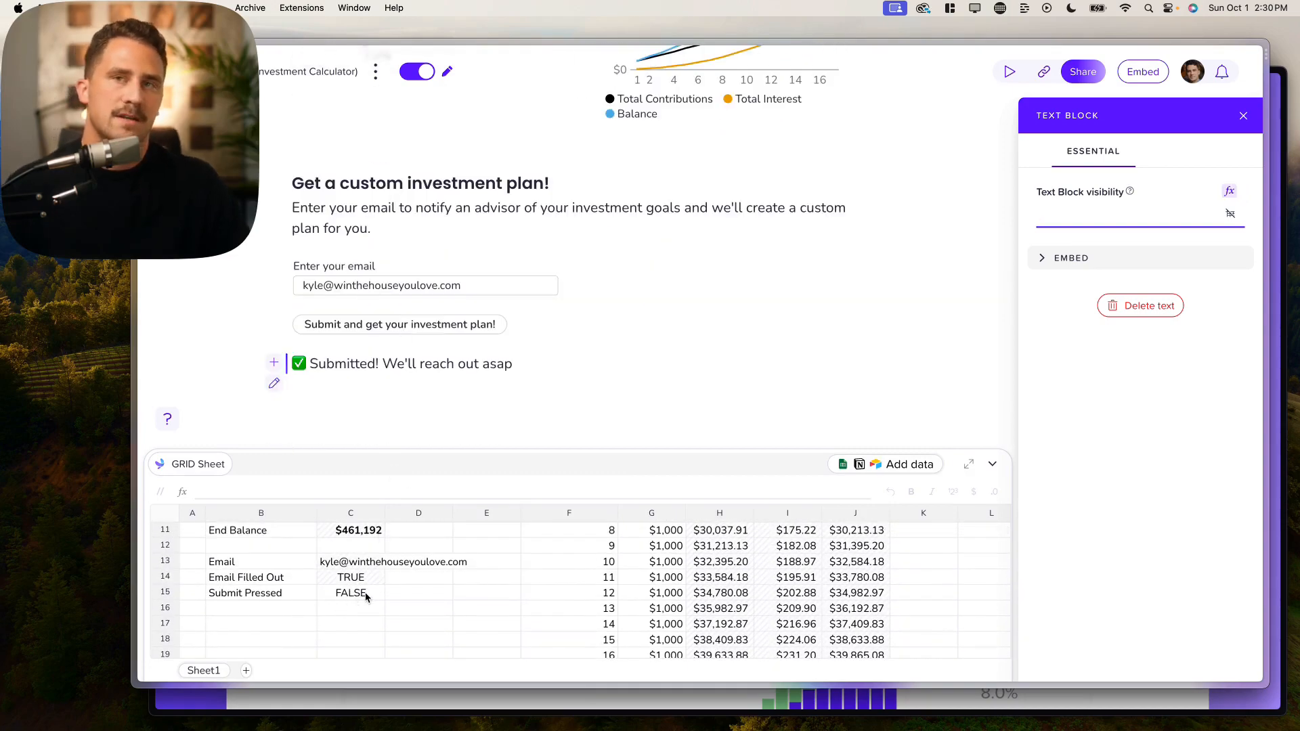
Step: Set the submit button's target cell to C15 with the value true
left_click(414, 330)
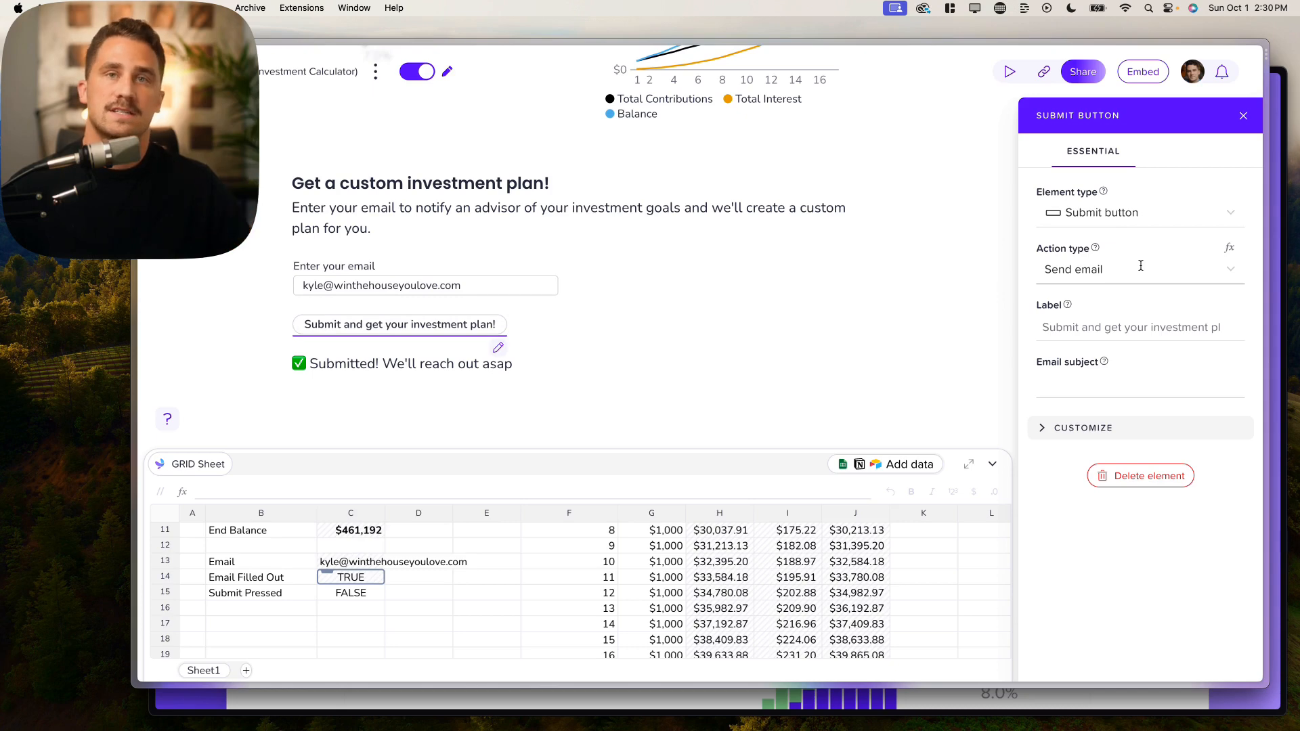
left_click(1090, 428)
scroll(1086, 436, "down", 1)
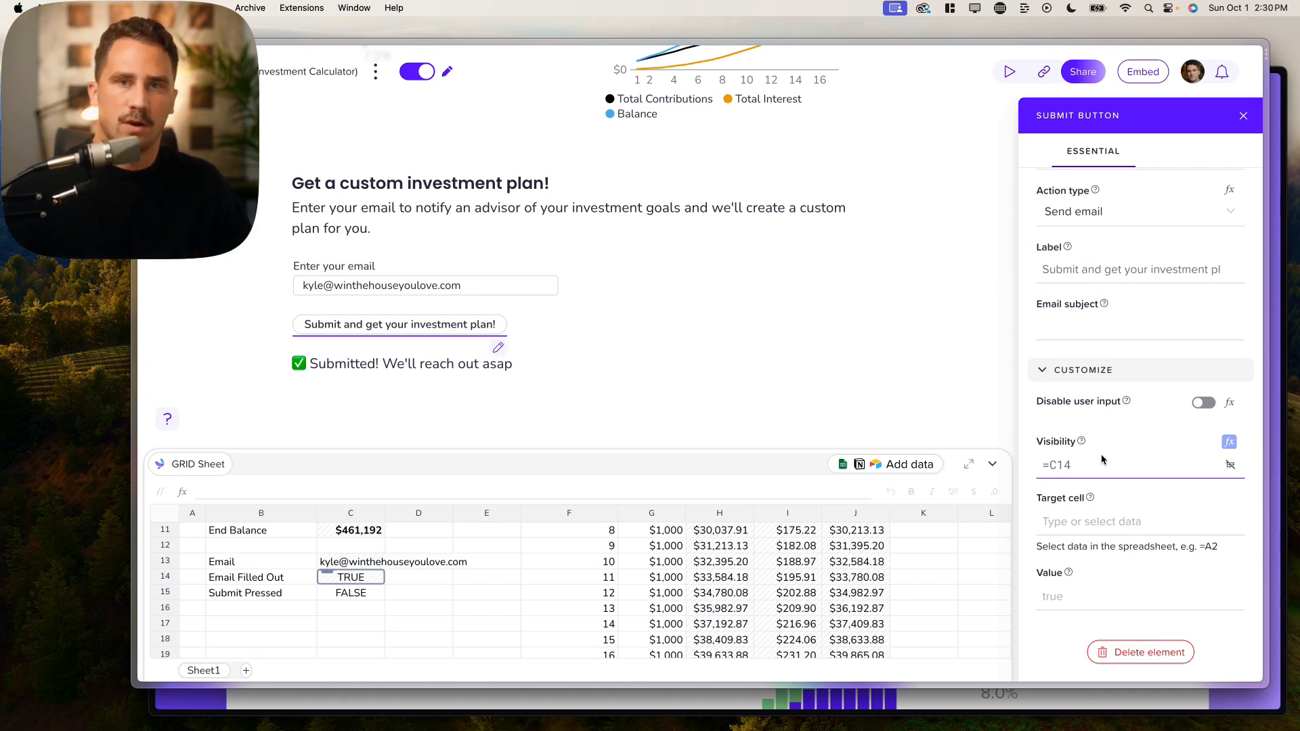
left_click(1089, 520)
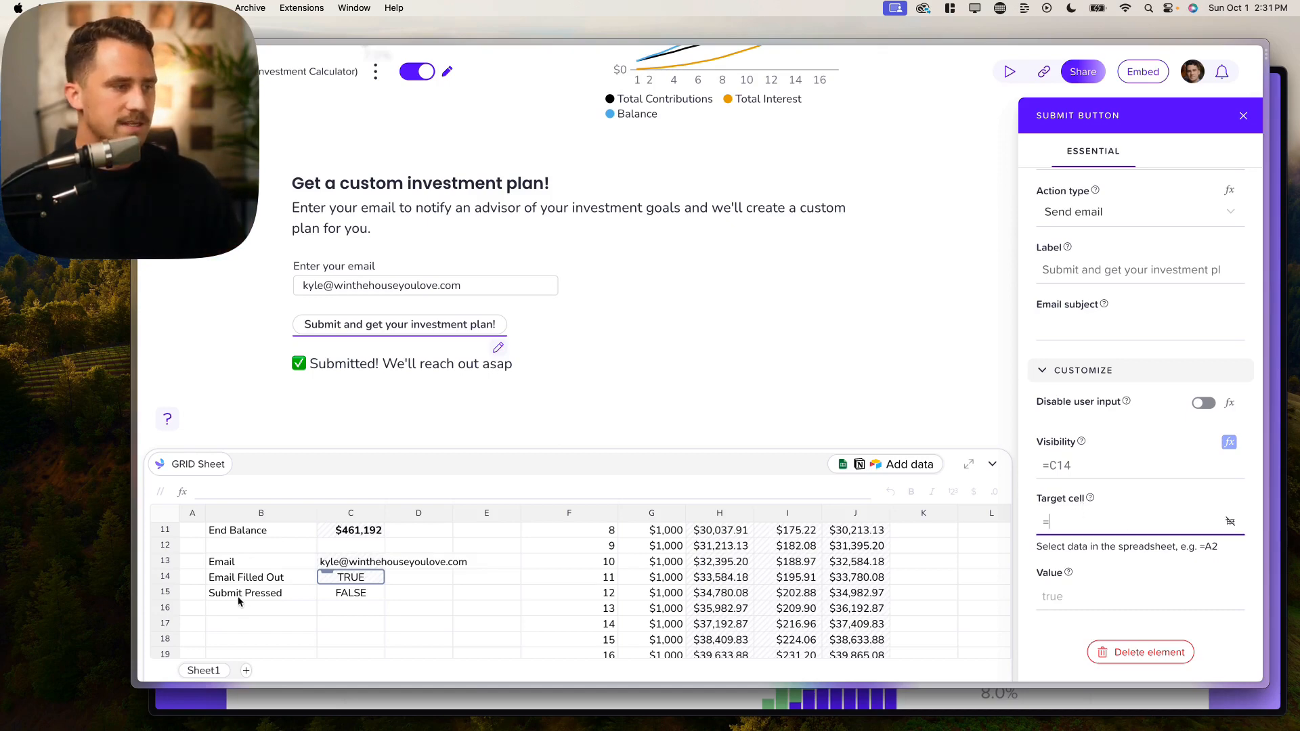
left_click(350, 598)
left_click(1061, 594)
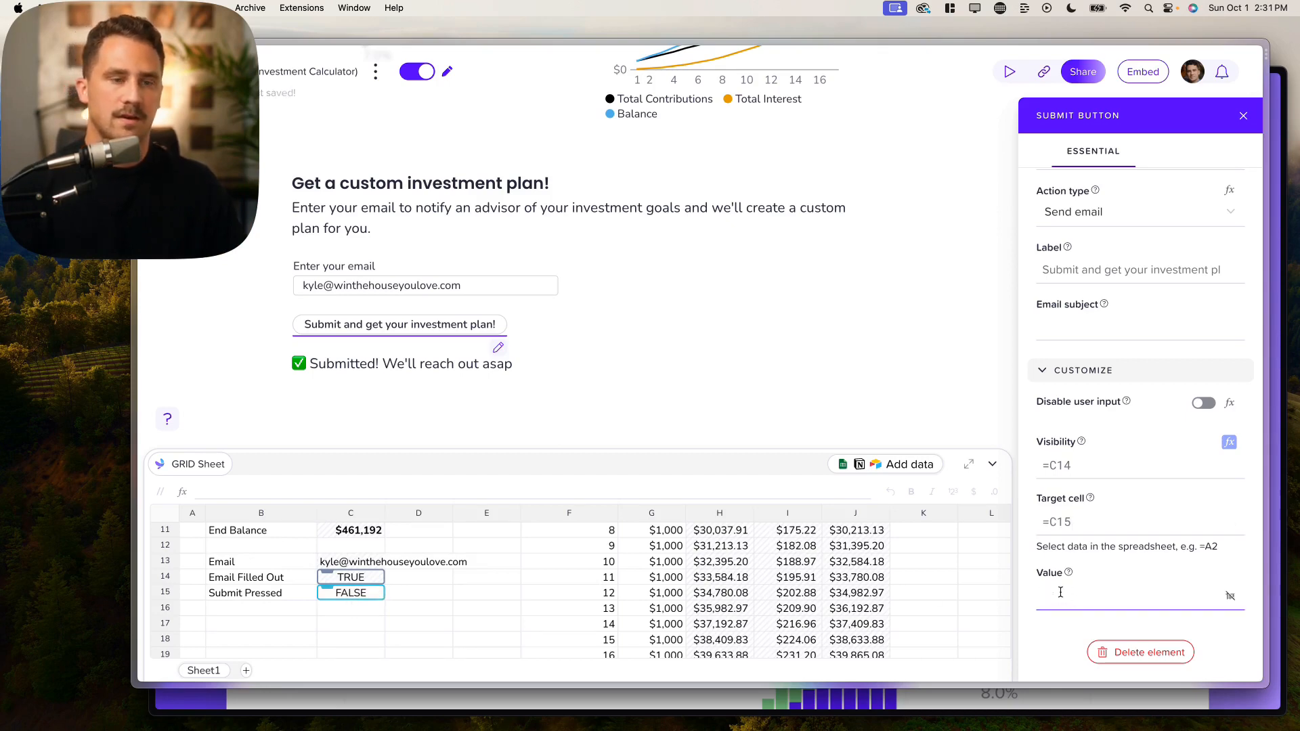
type("true")
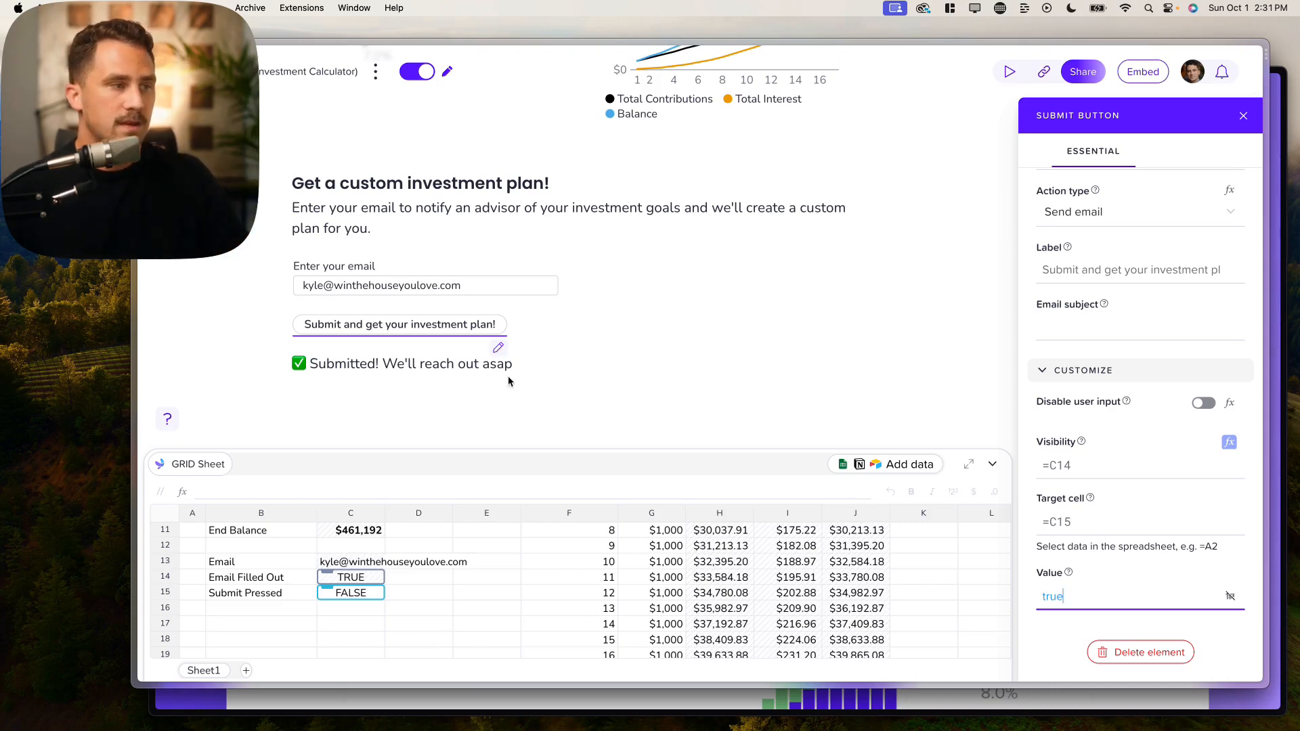
left_click(453, 366)
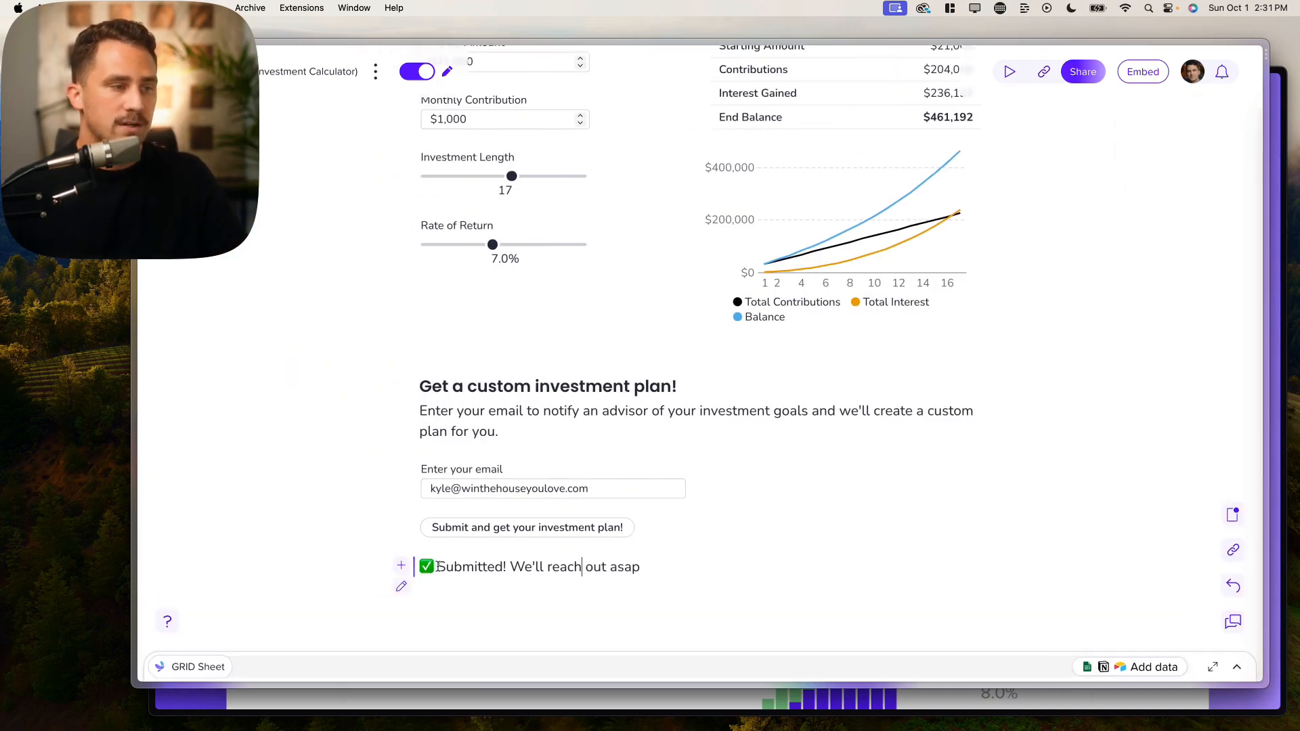
Step: Set the Submitted! text's visibility formula to =C15 and switch the document to preview
left_click(401, 586)
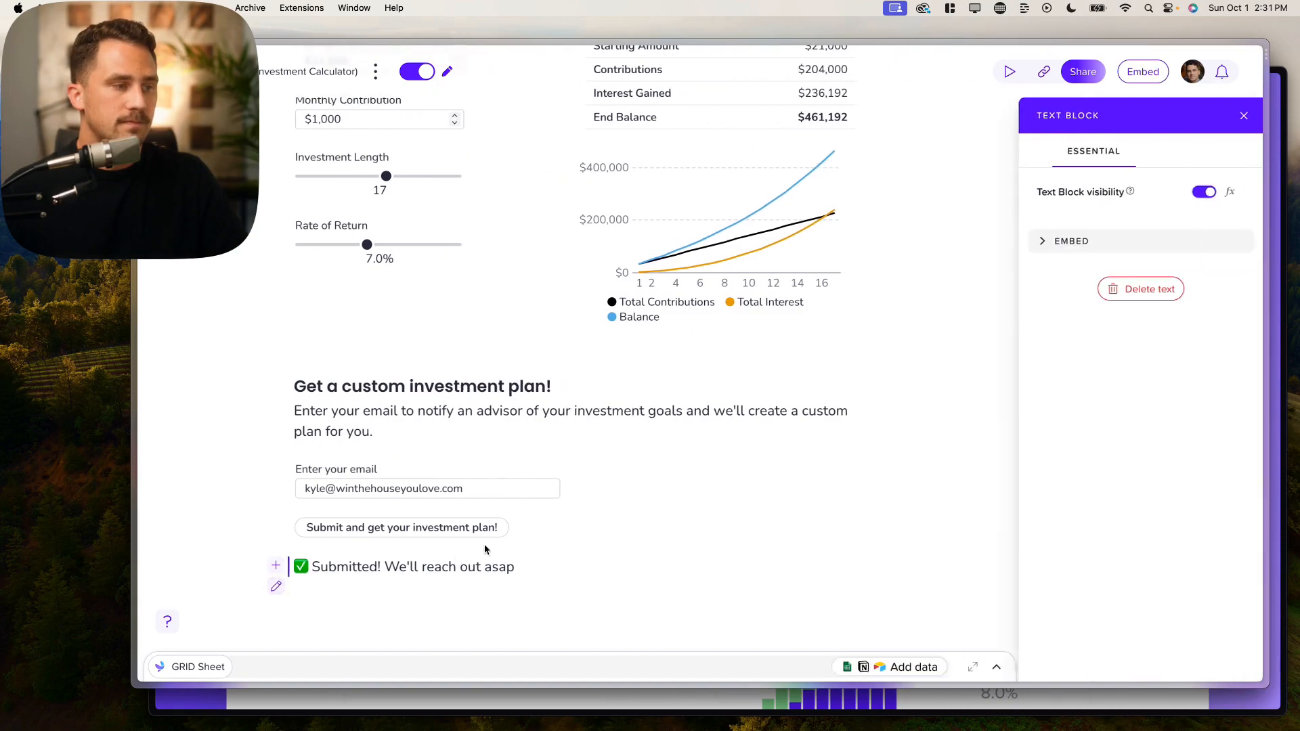
left_click(1229, 193)
scroll(393, 614, "down", 5)
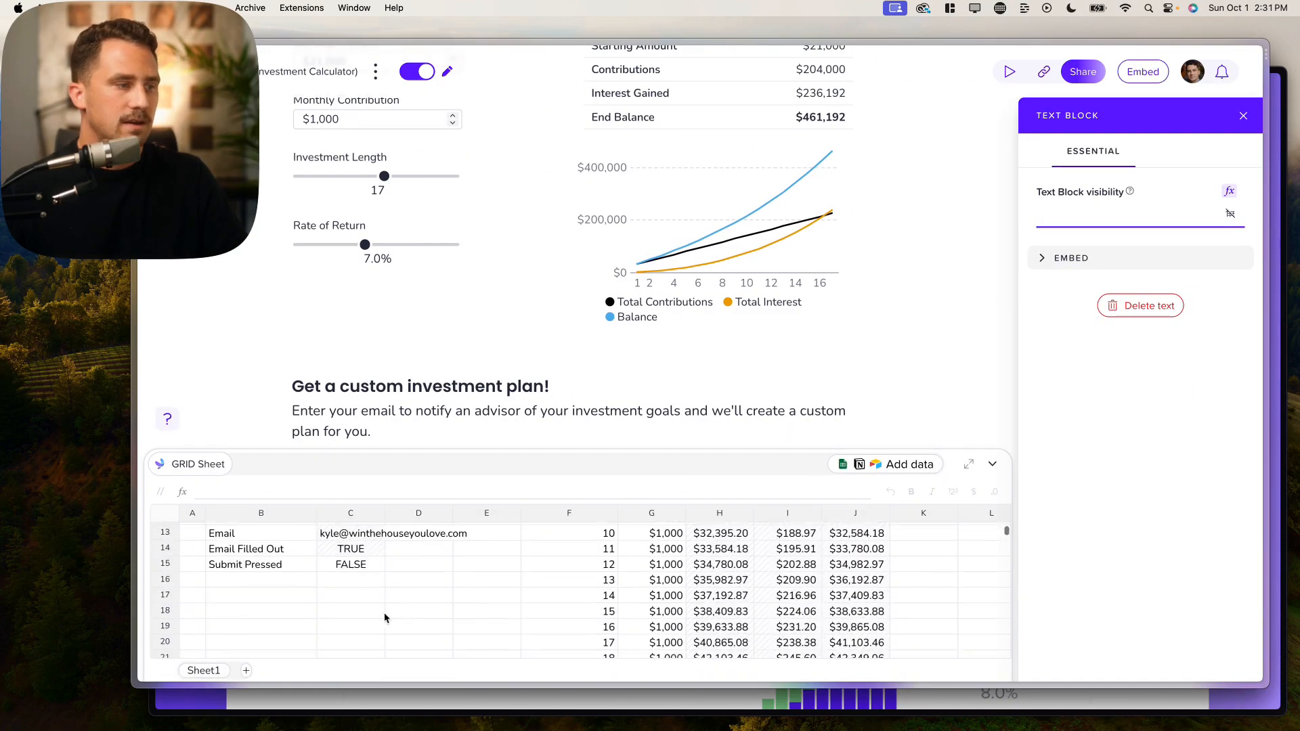
scroll(464, 293, "down", 3)
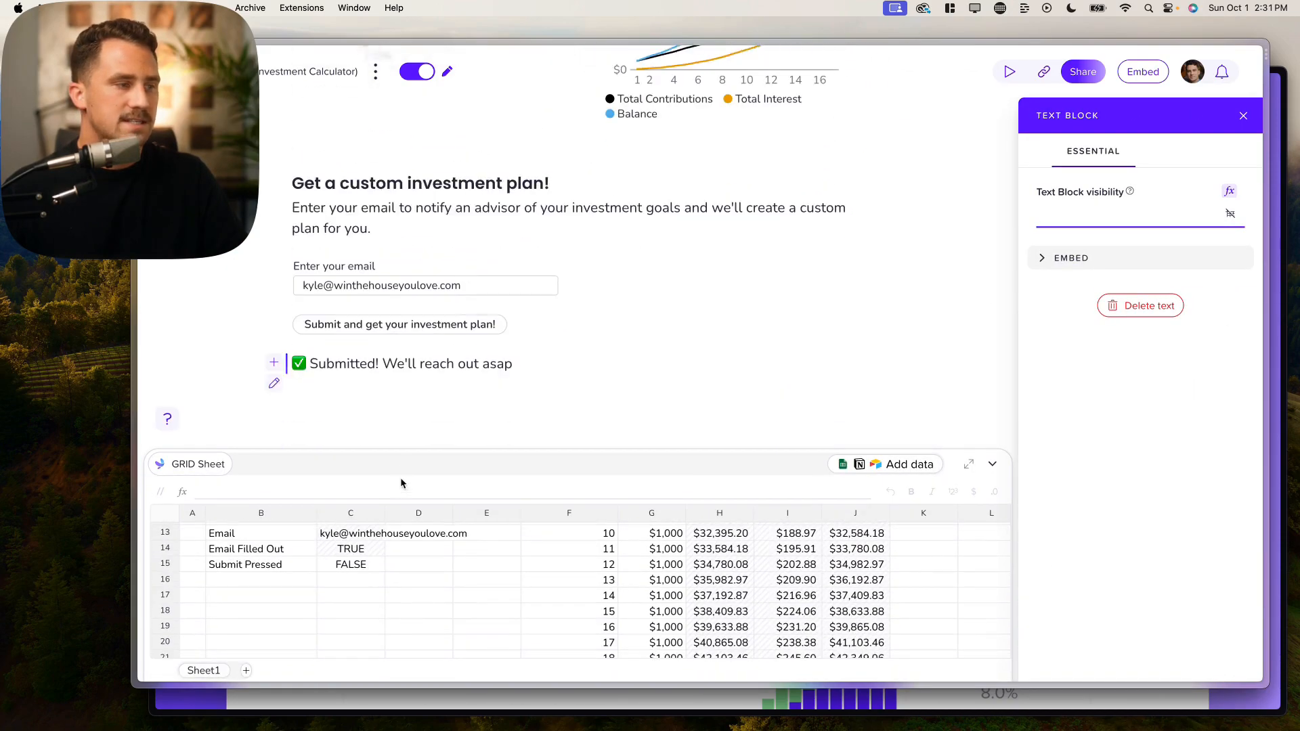
left_click(357, 566)
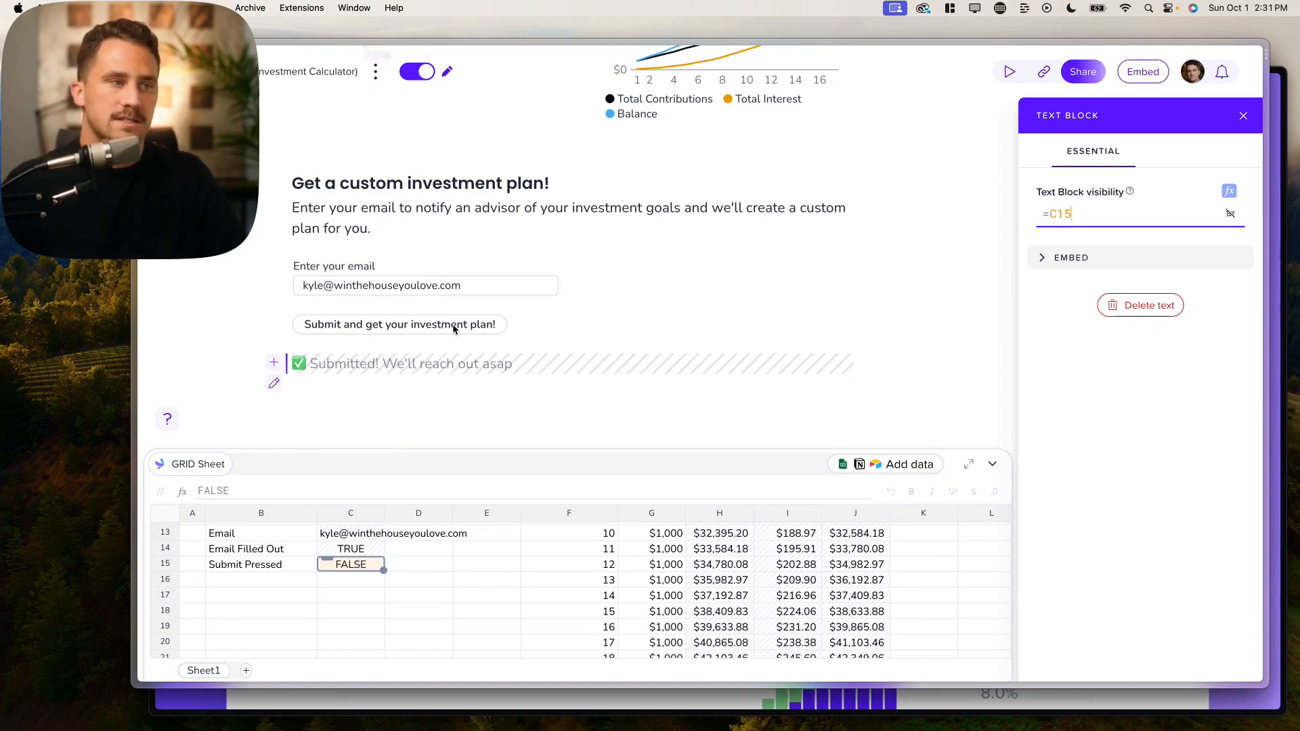
left_click(425, 72)
scroll(514, 339, "down", 3)
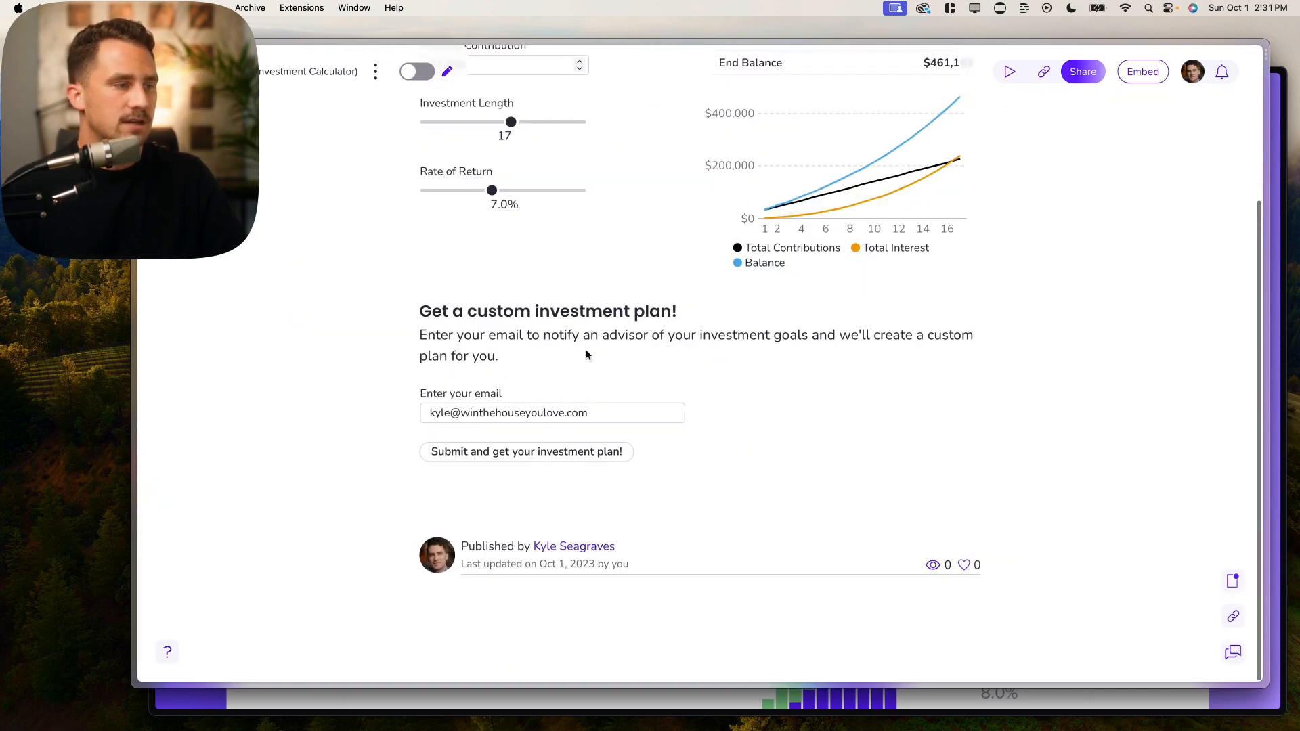
Step: Clear the email field and set Starting Amount to $100,000 and Monthly Contribution to $2,000
triple_click(522, 413)
key("BackSpace")
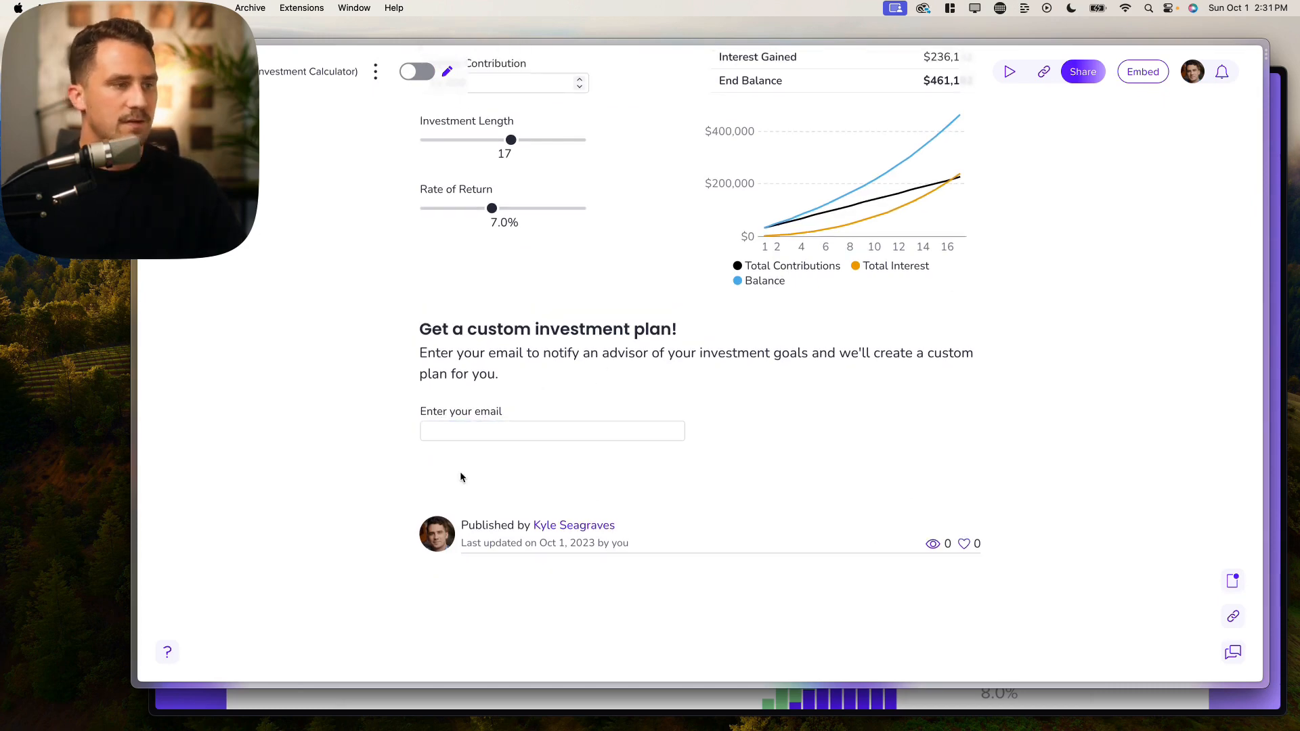
scroll(505, 344, "up", 5)
scroll(541, 366, "down", 2)
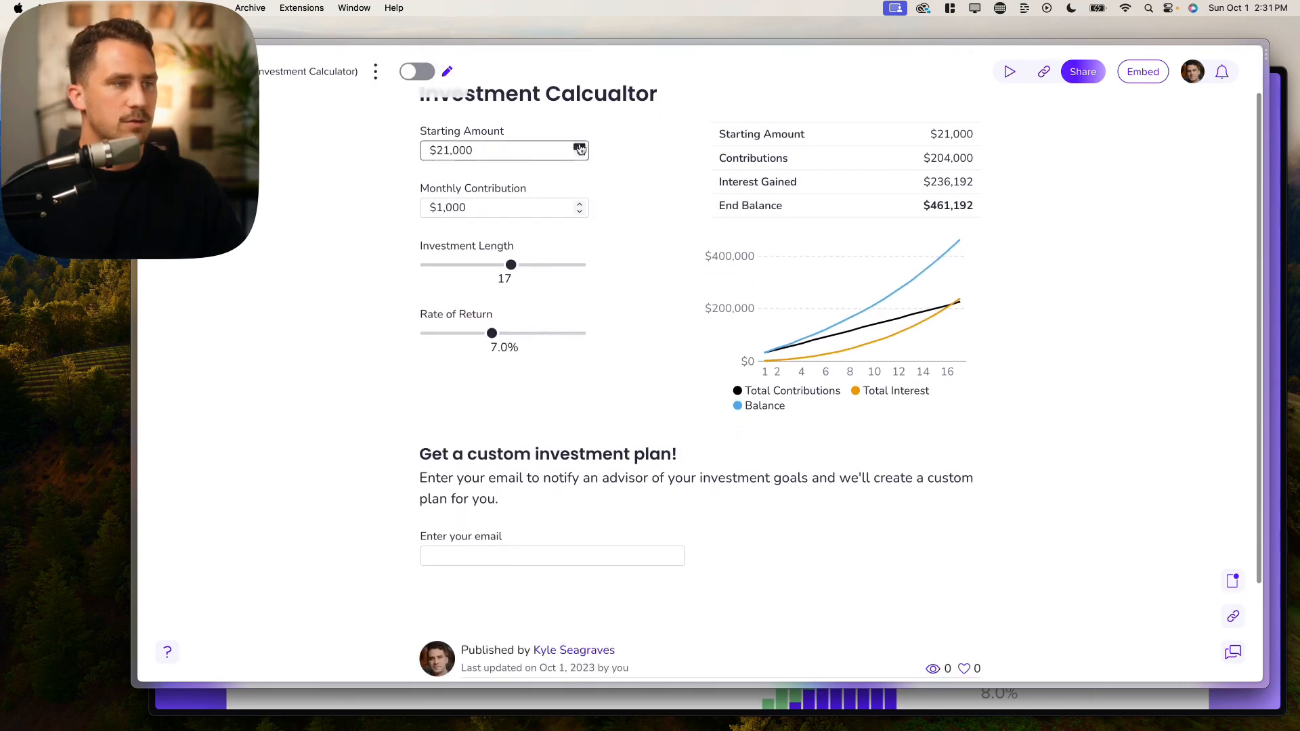
double_click(502, 152)
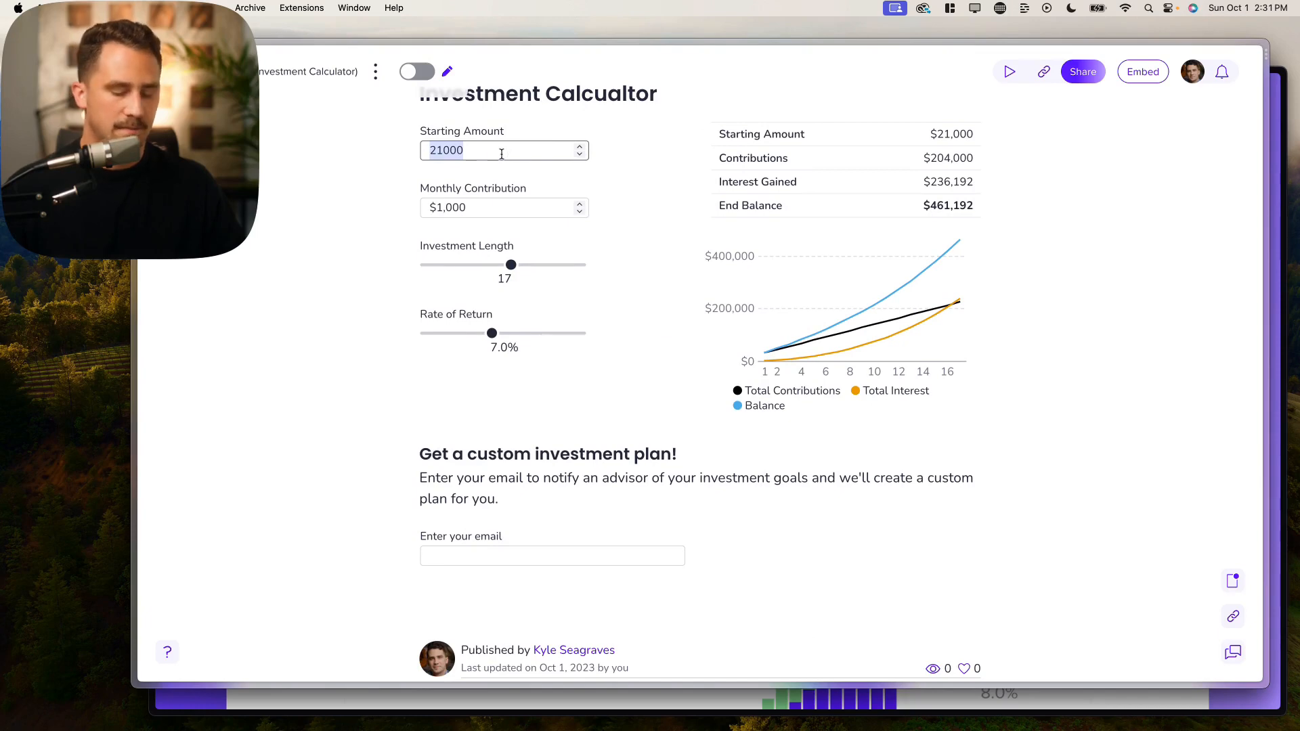
type("100,")
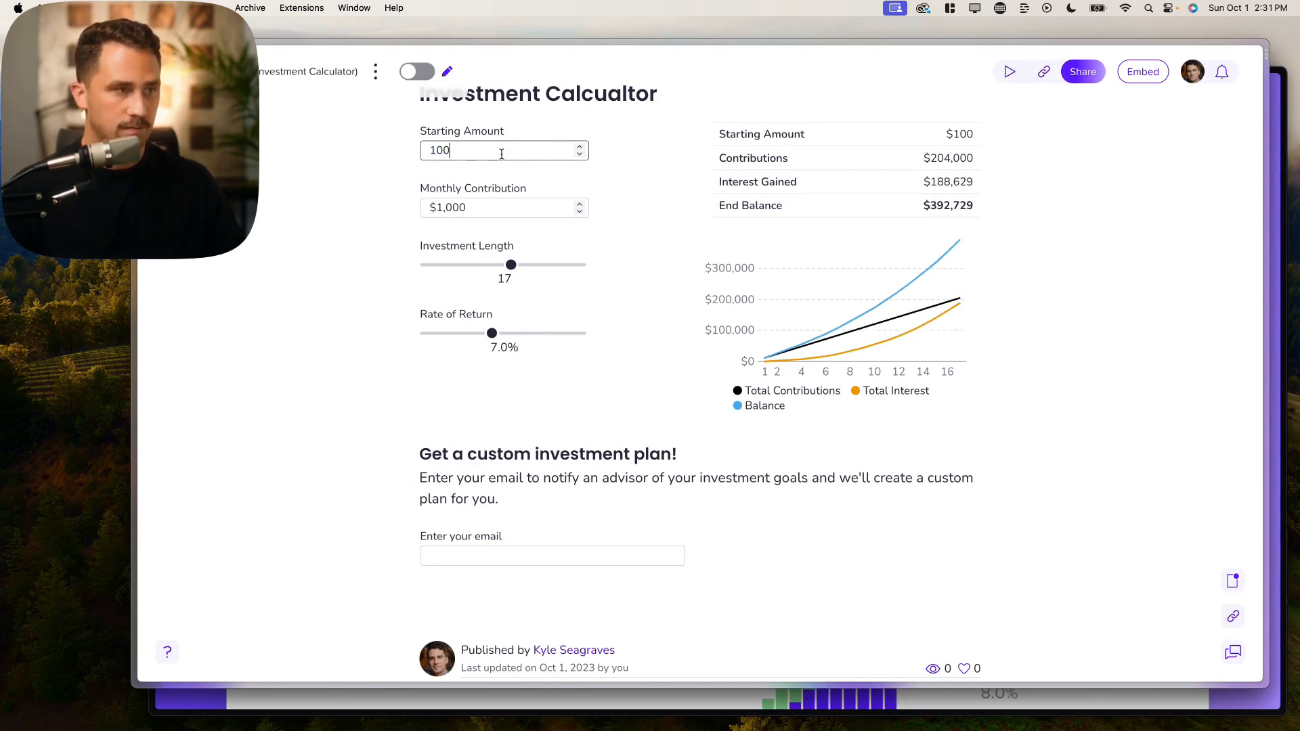
type("000")
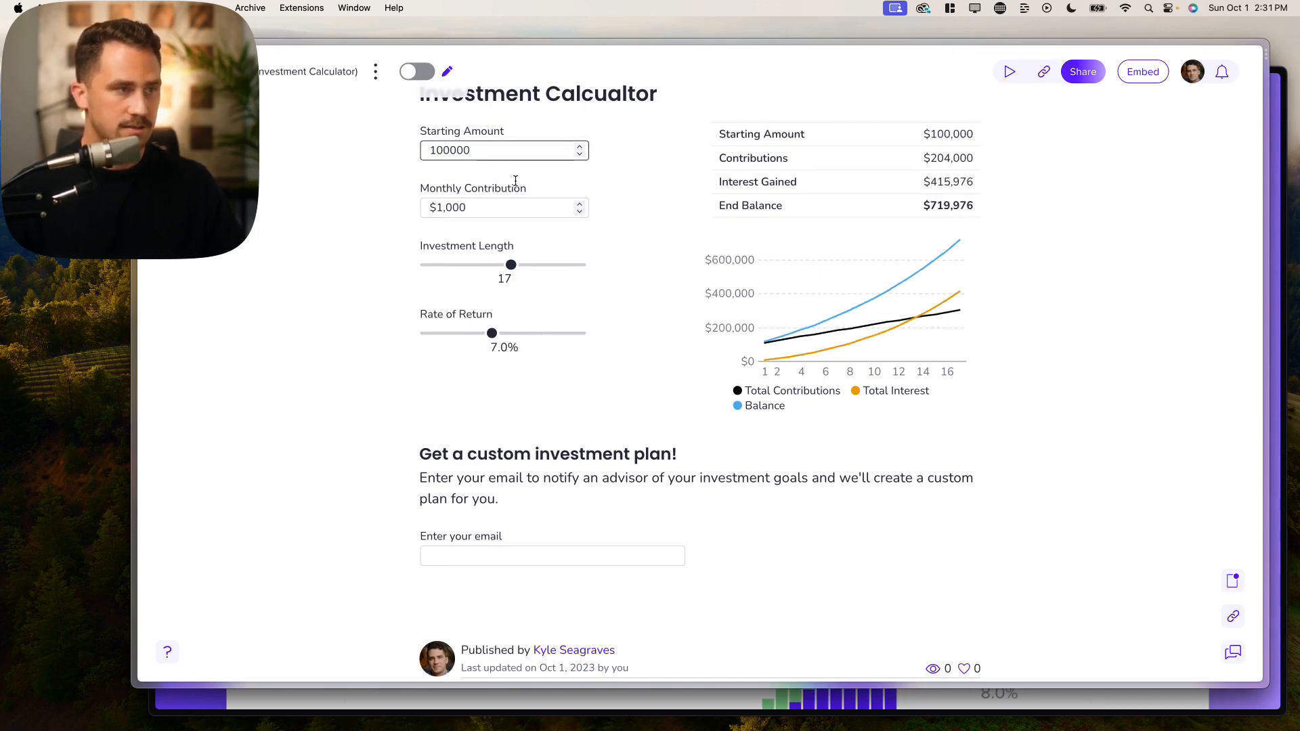
left_click(517, 203)
left_click(516, 201)
double_click(508, 207)
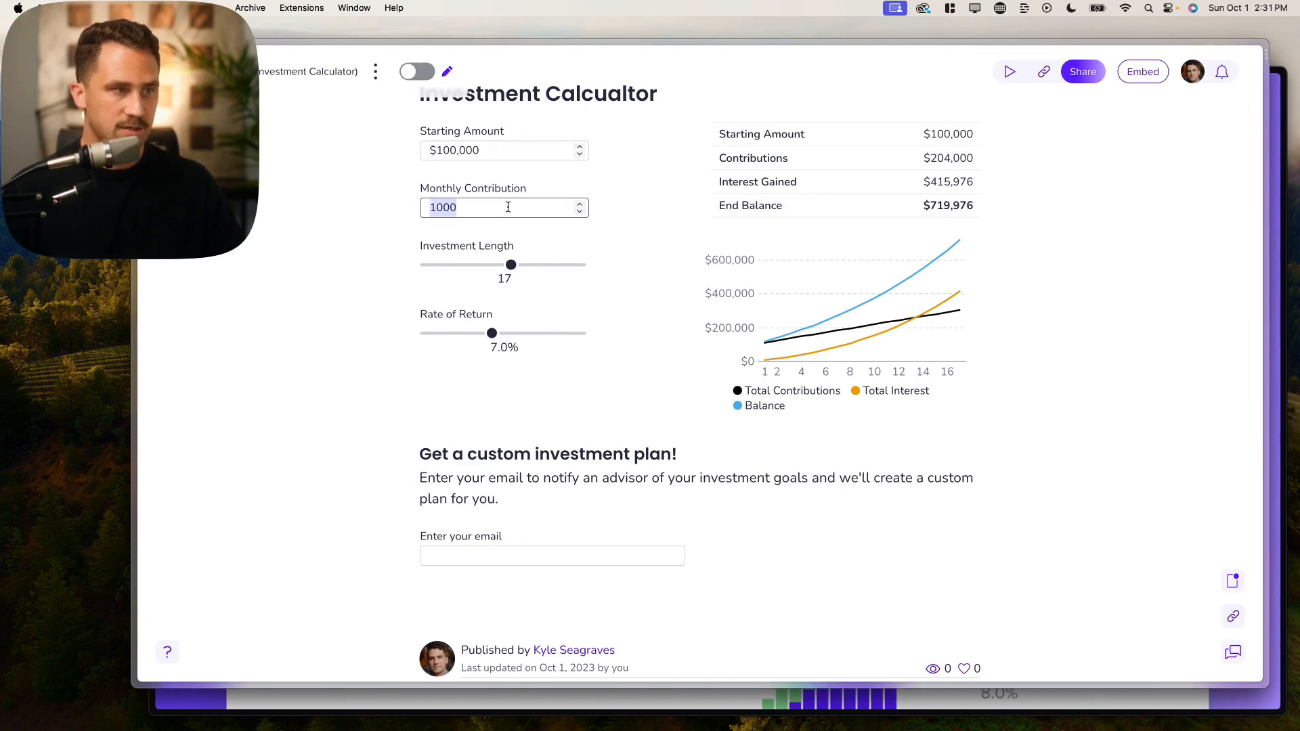
type("2000")
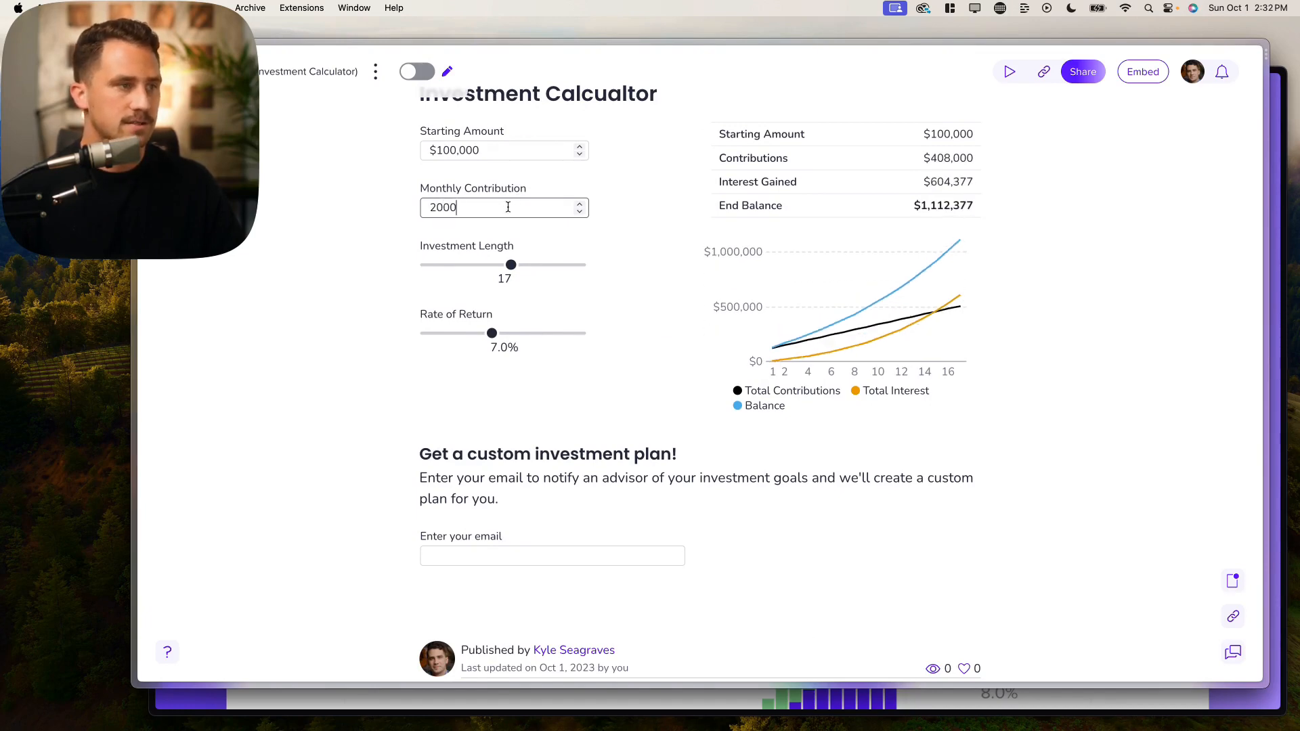
Step: Drag Investment Length to 15 years and Rate of Return to 6.0%
left_click_drag(511, 265, 502, 269)
left_click_drag(490, 333, 479, 333)
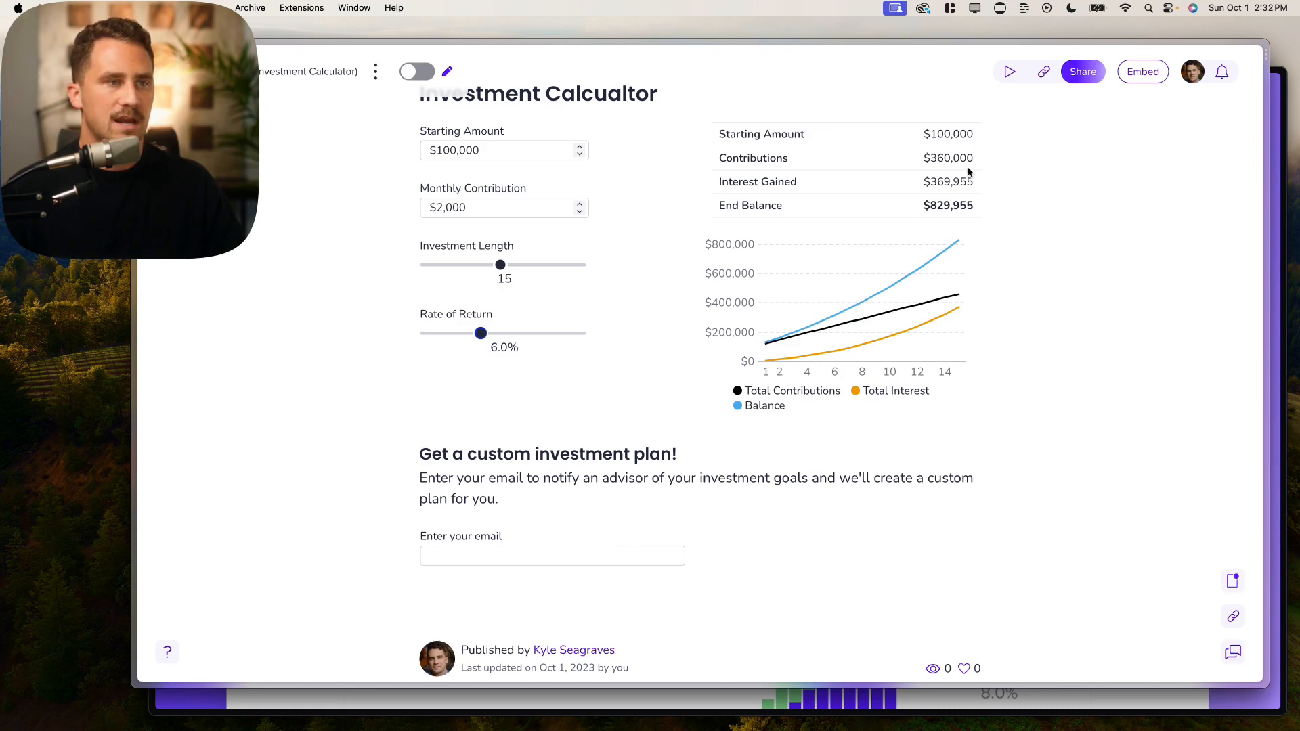
mouse_move(509, 270)
left_mouse_down()
mouse_move(568, 271)
mouse_move(501, 271)
left_mouse_up()
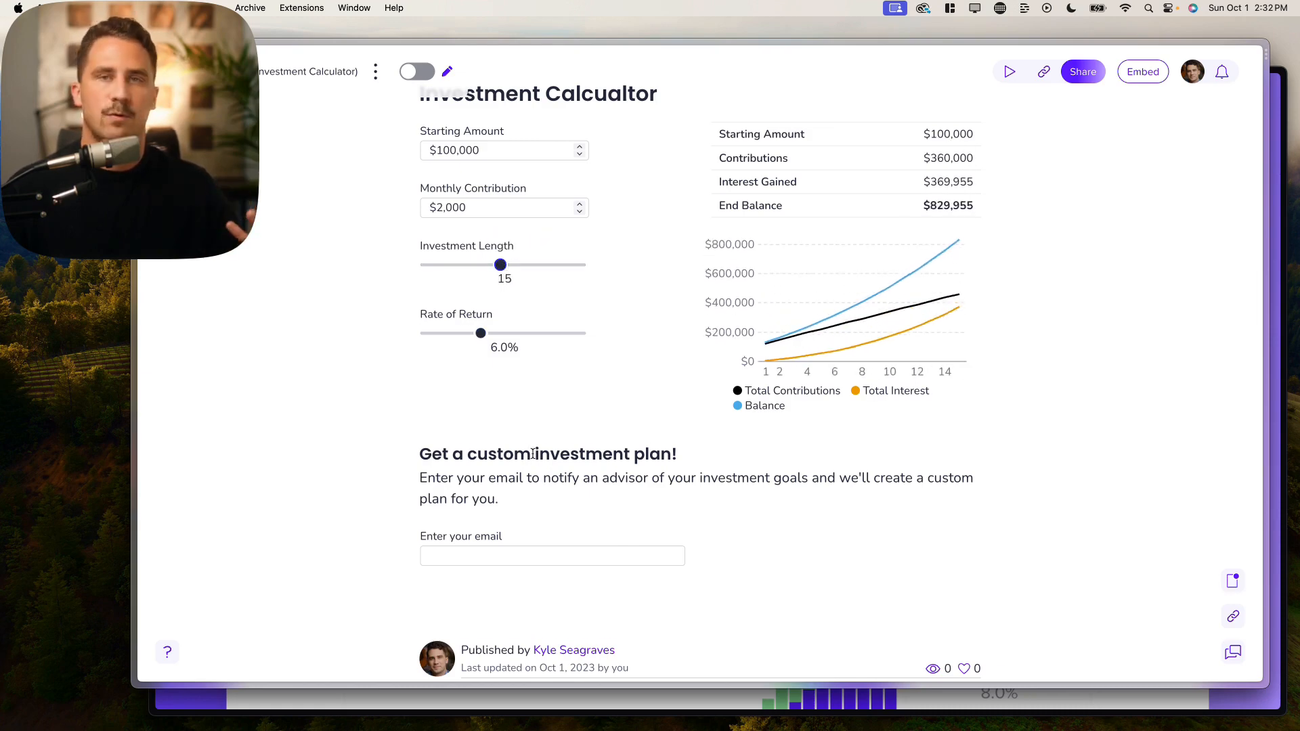
scroll(533, 453, "down", 1)
Step: Enter an email address and submit it, bringing up the ✅ Submitted! confirmation
left_click(492, 554)
type(";e")
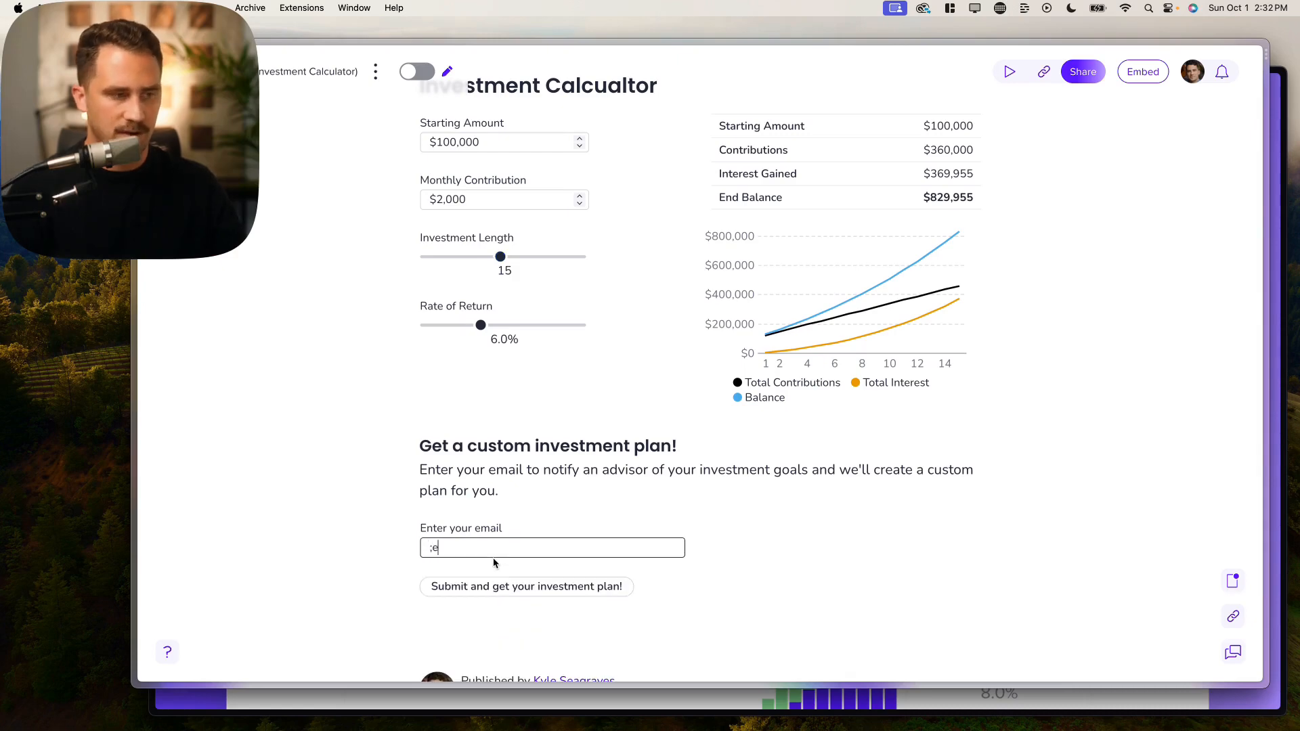
type("mail")
scroll(440, 470, "down", 2)
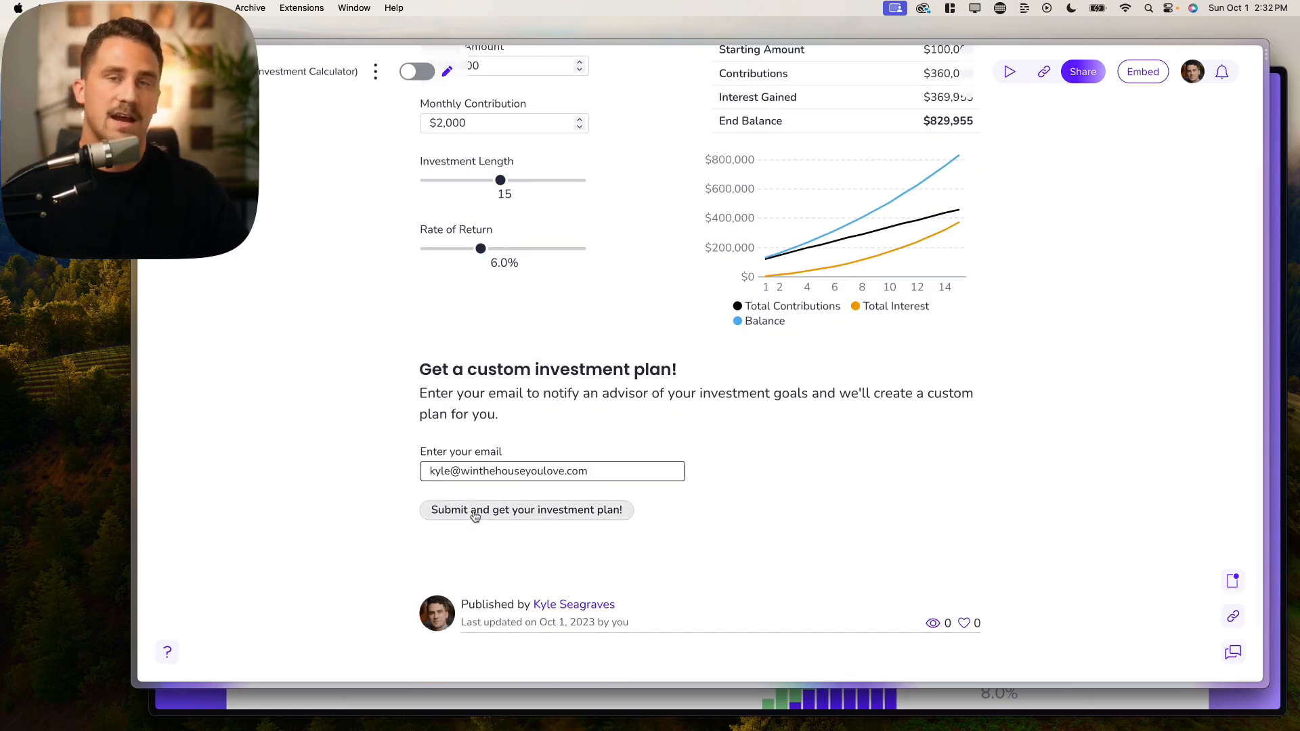
left_click(479, 516)
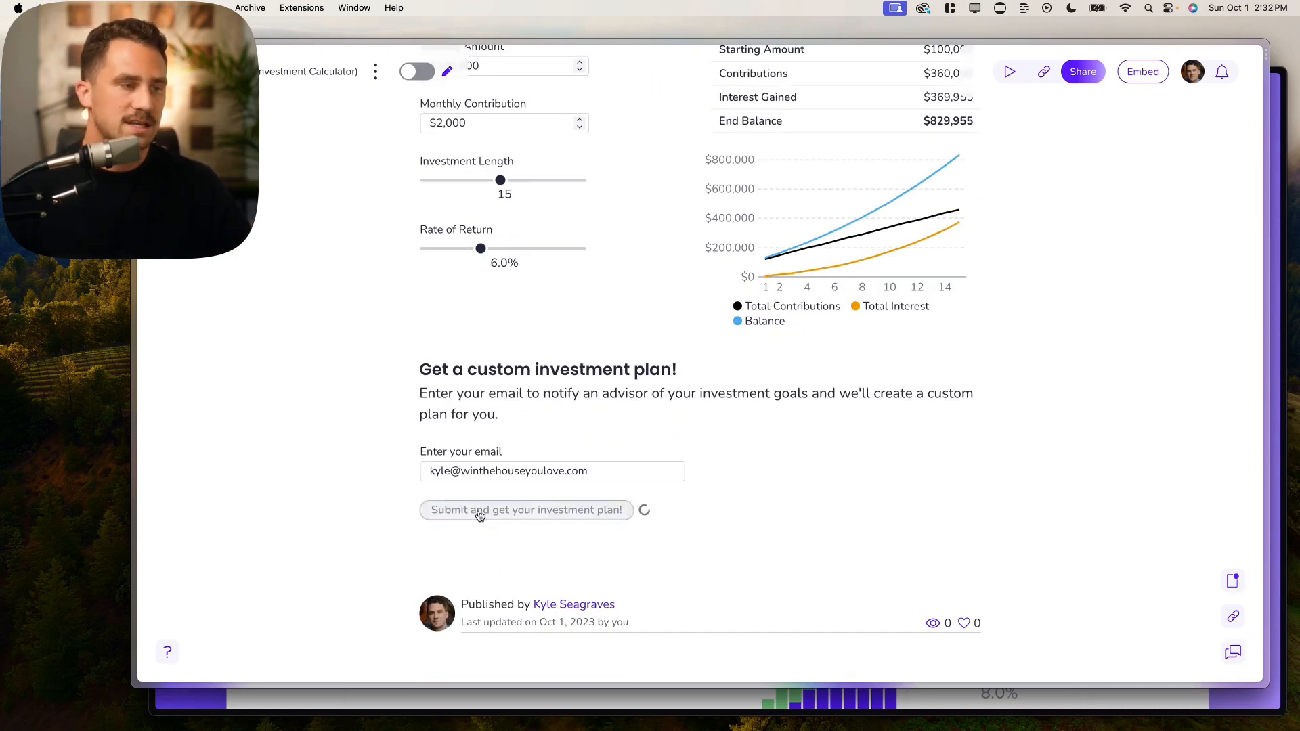
scroll(479, 514, "down", 3)
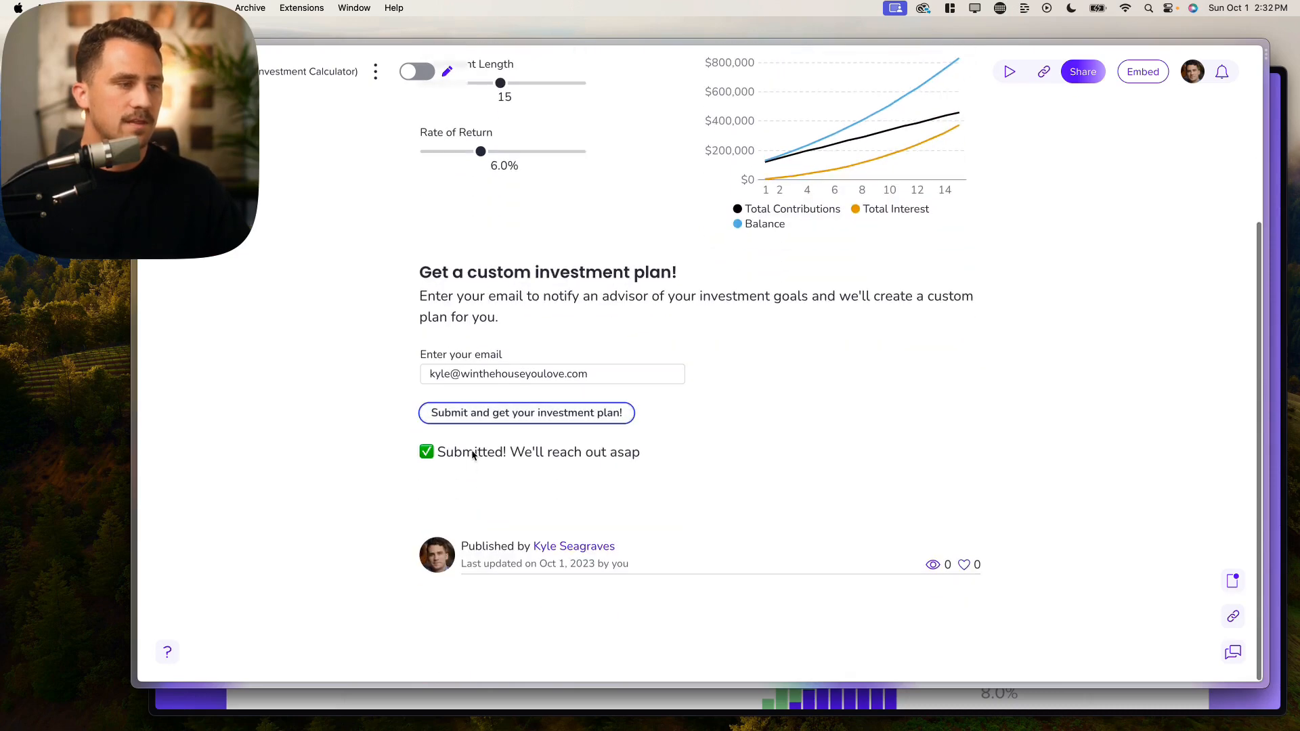
left_click_drag(437, 452, 646, 459)
left_click(646, 459)
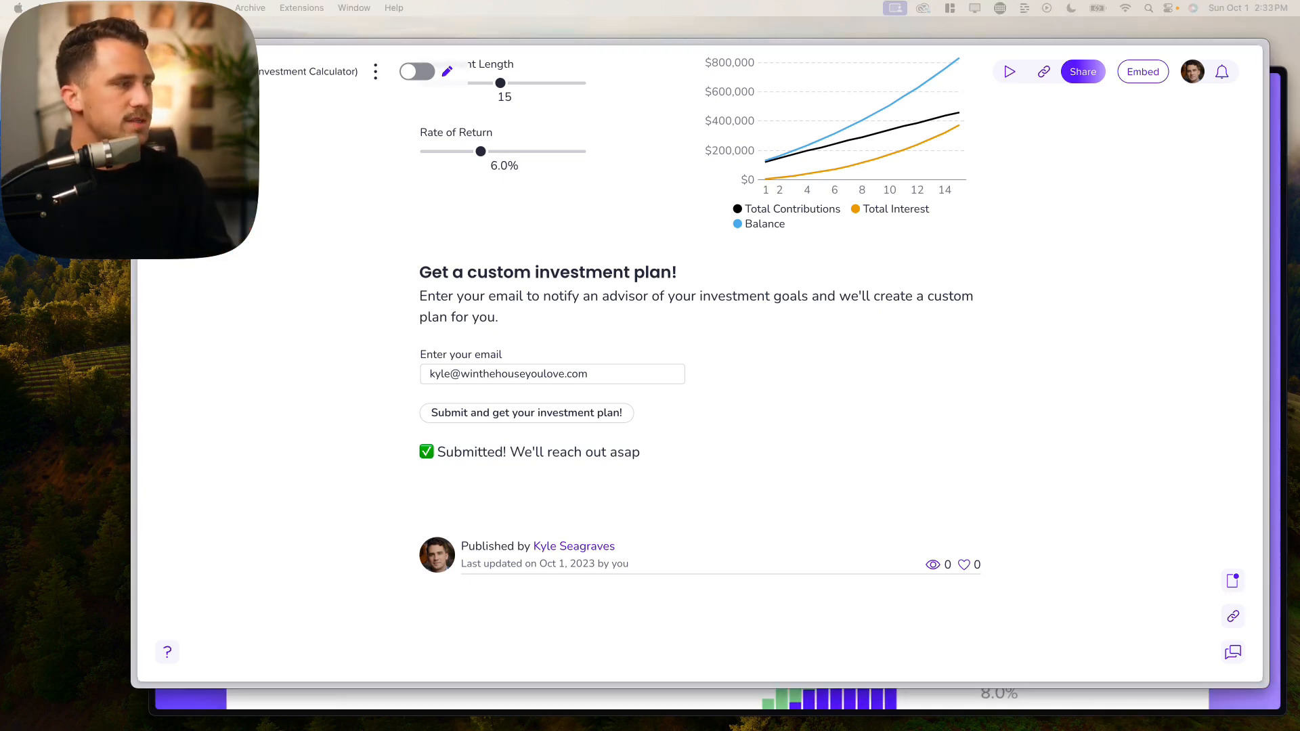
left_click_drag(0, 418, 695, 73)
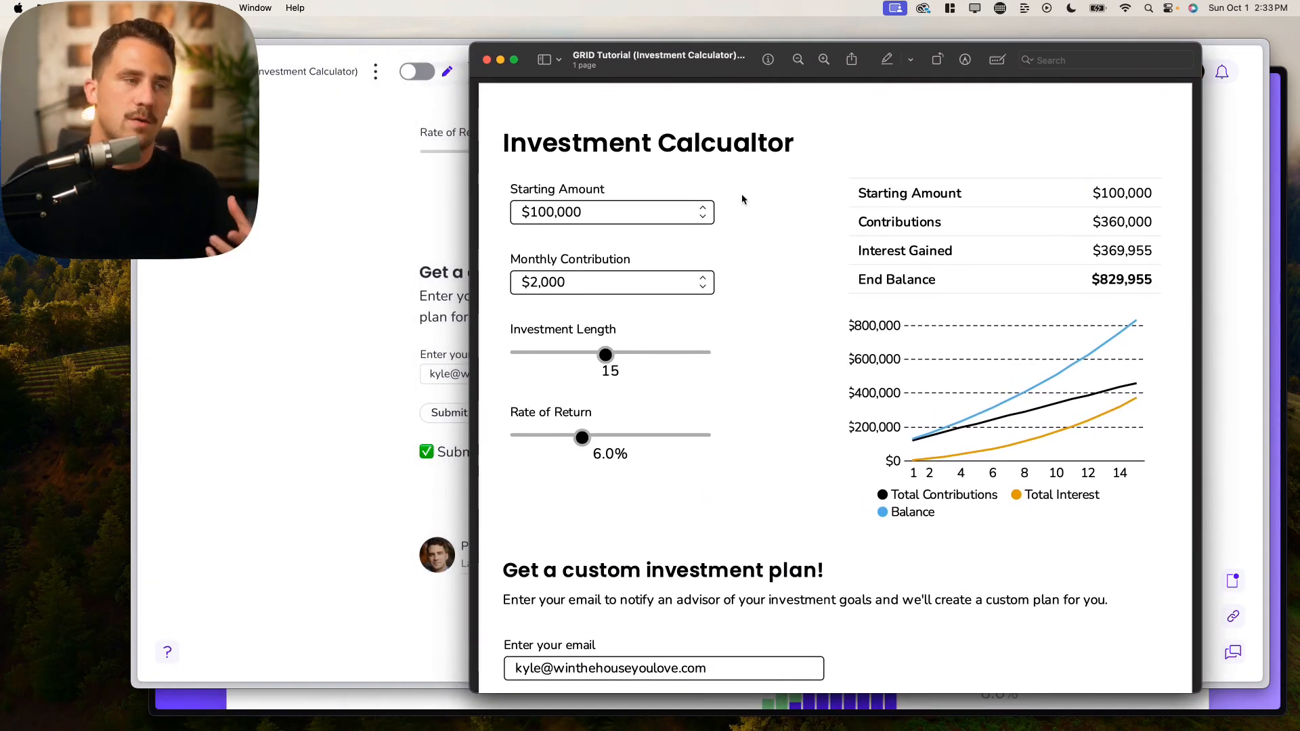
Step: Scroll through the investment calculator PDF in Preview to review its pages
scroll(698, 247, "down", 1)
scroll(698, 246, "down", 2)
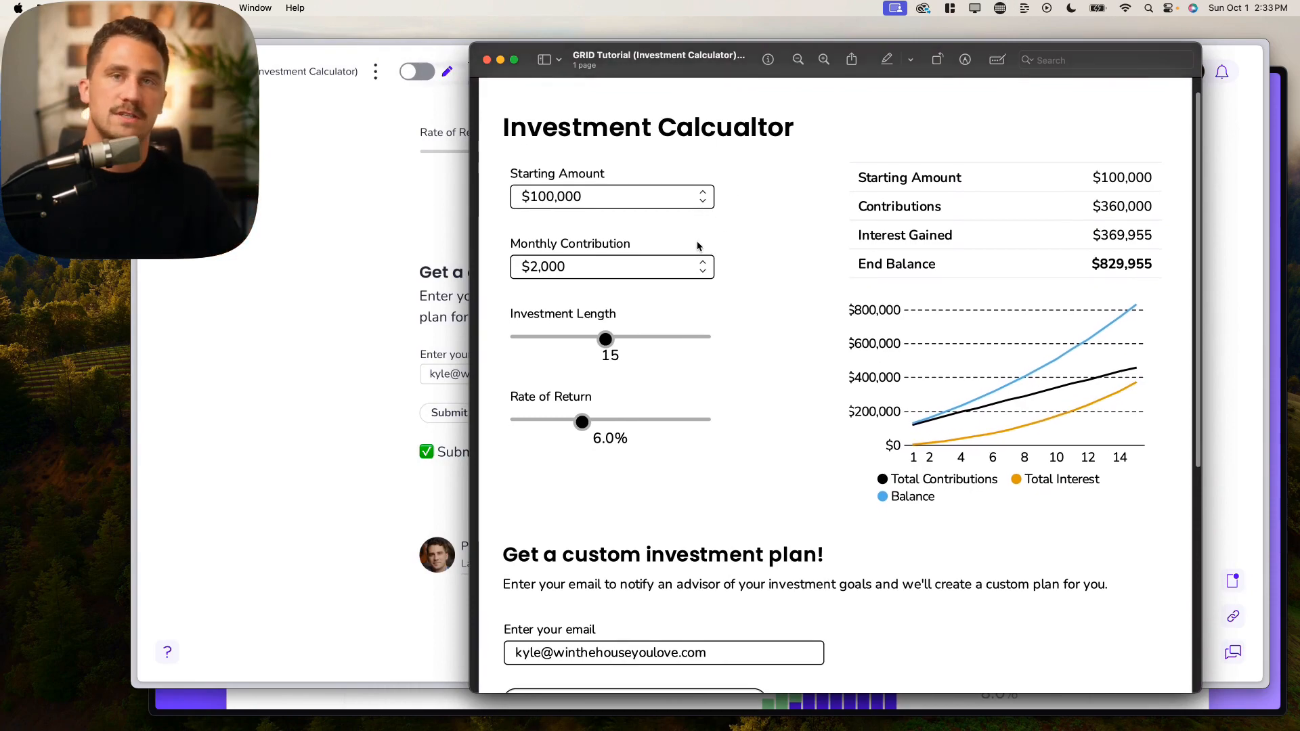
scroll(669, 283, "down", 10)
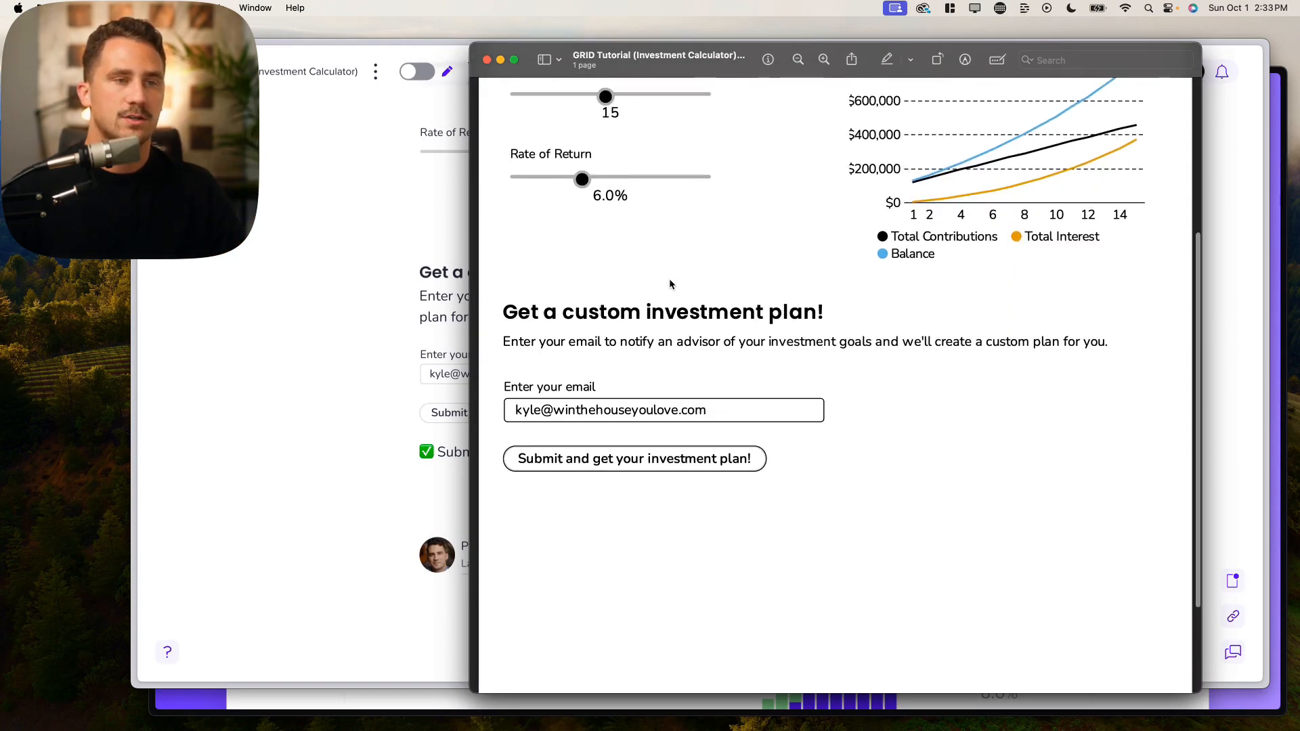
scroll(673, 283, "up", 10)
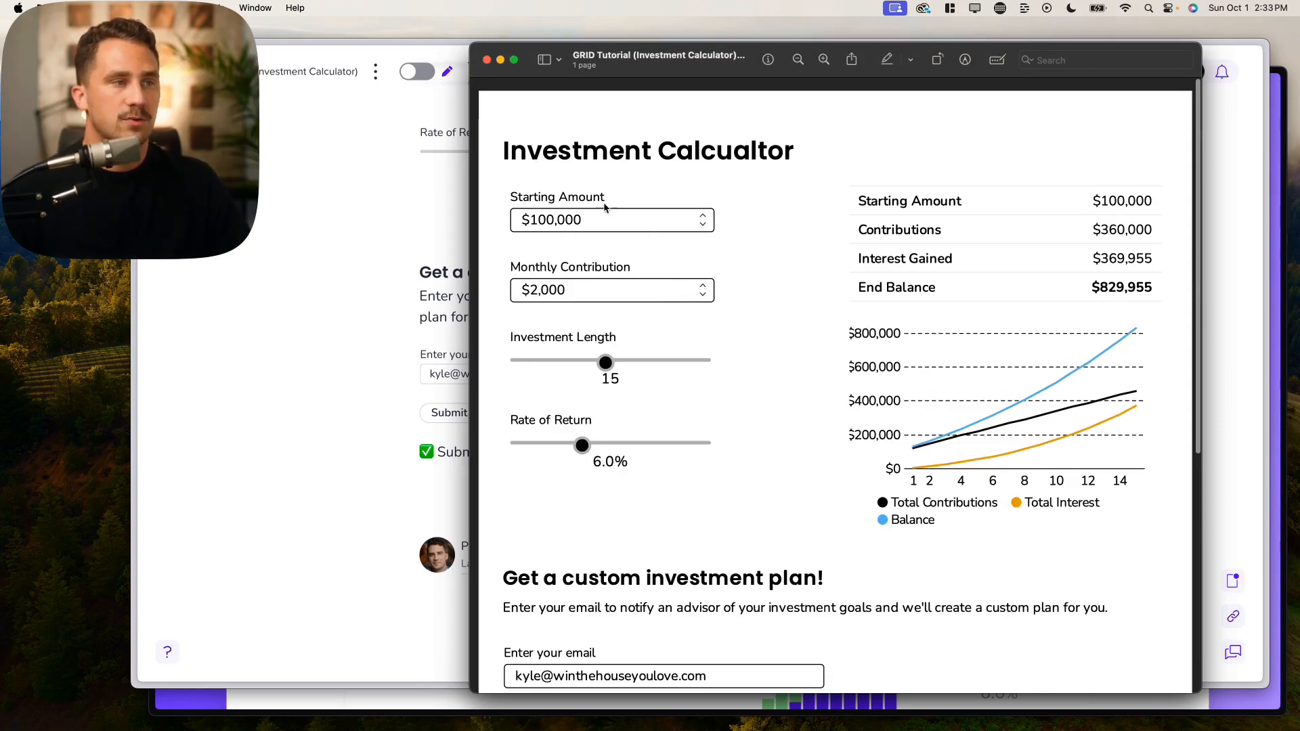
left_click_drag(656, 55, 765, 51)
scroll(521, 195, "up", 5)
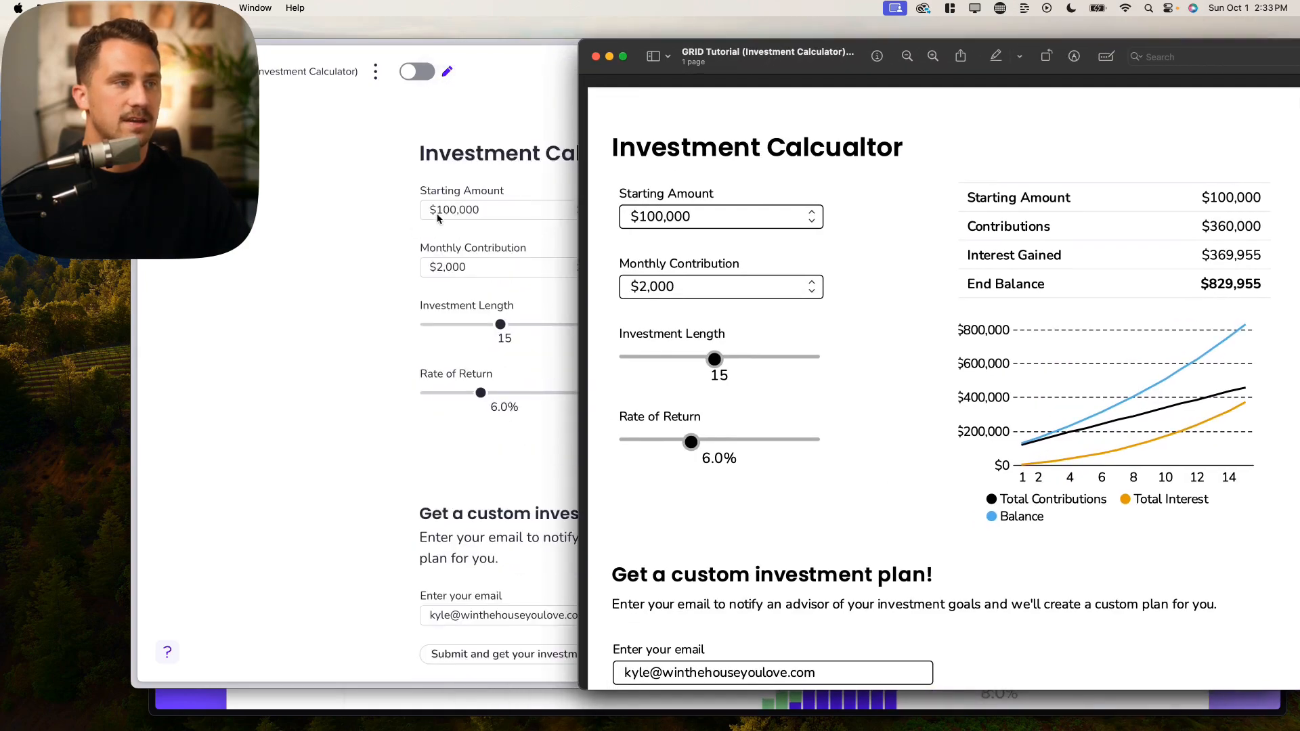
left_click_drag(758, 51, 673, 52)
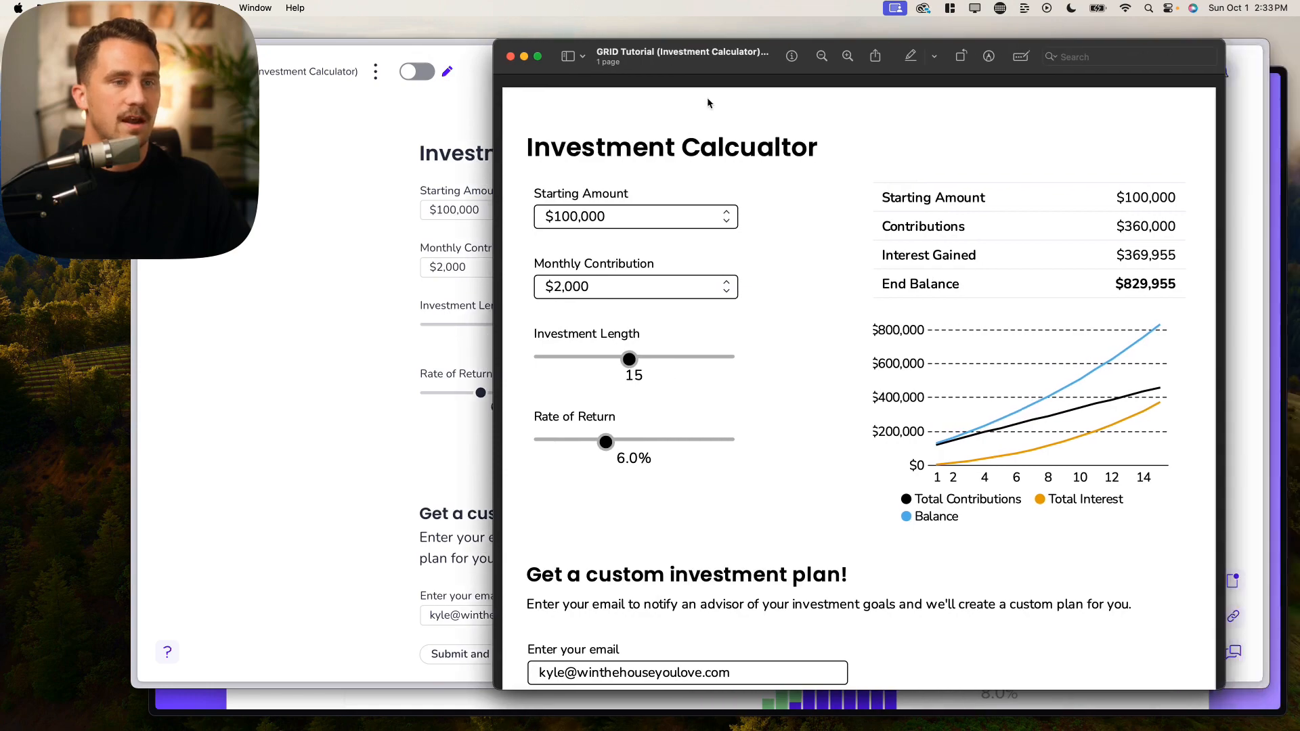
scroll(908, 372, "down", 10)
scroll(905, 379, "up", 10)
scroll(905, 383, "down", 3)
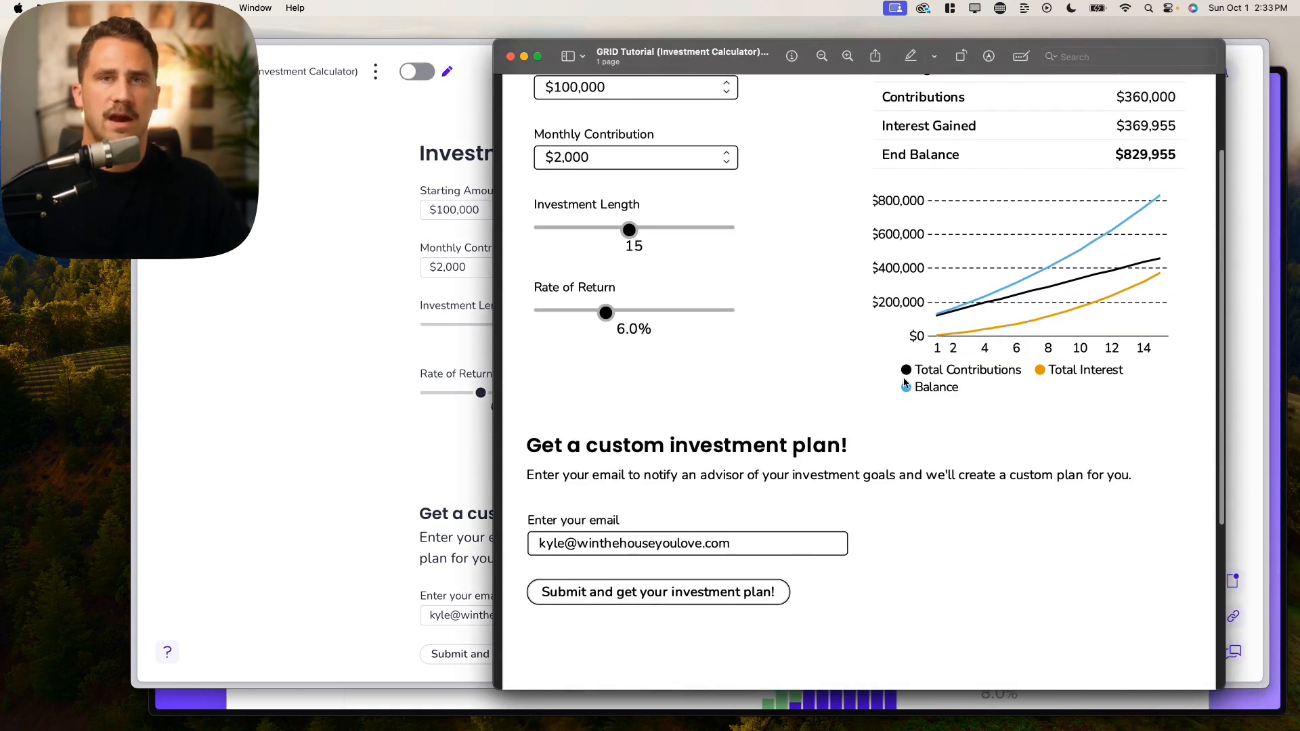
scroll(874, 390, "up", 2)
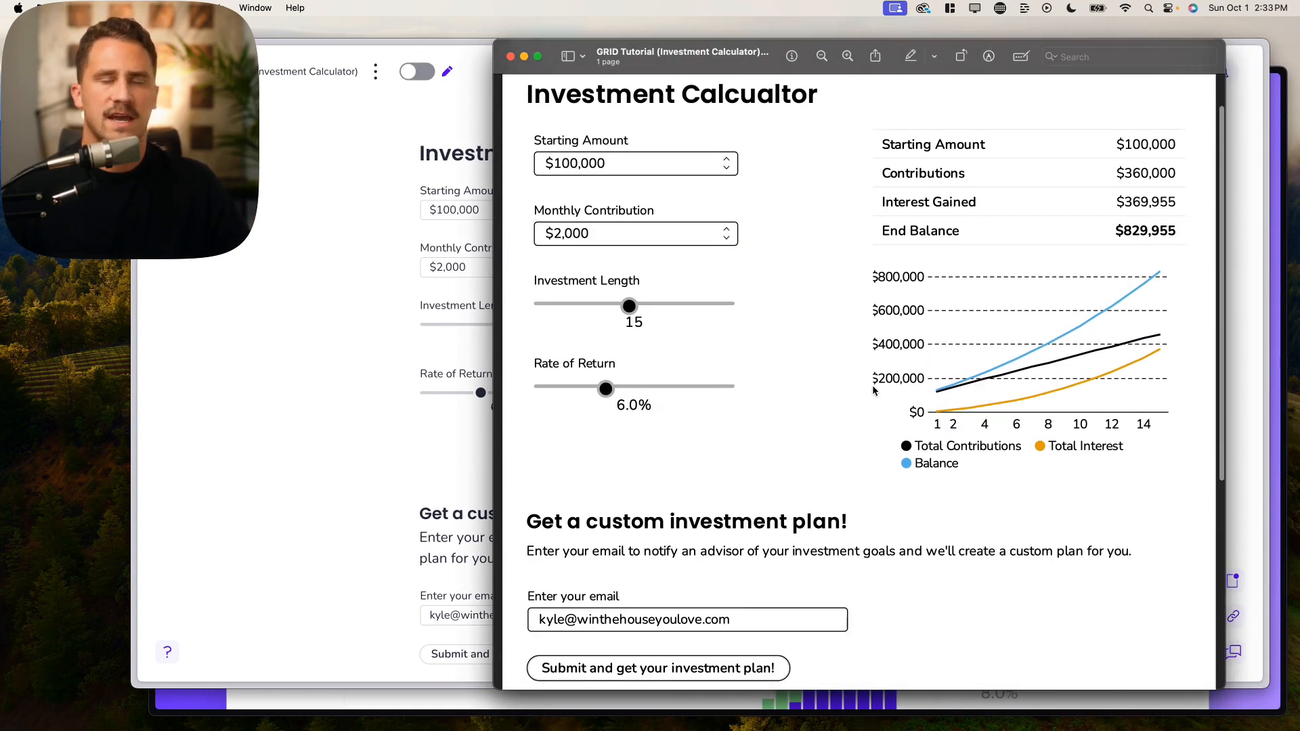
scroll(858, 379, "down", 3)
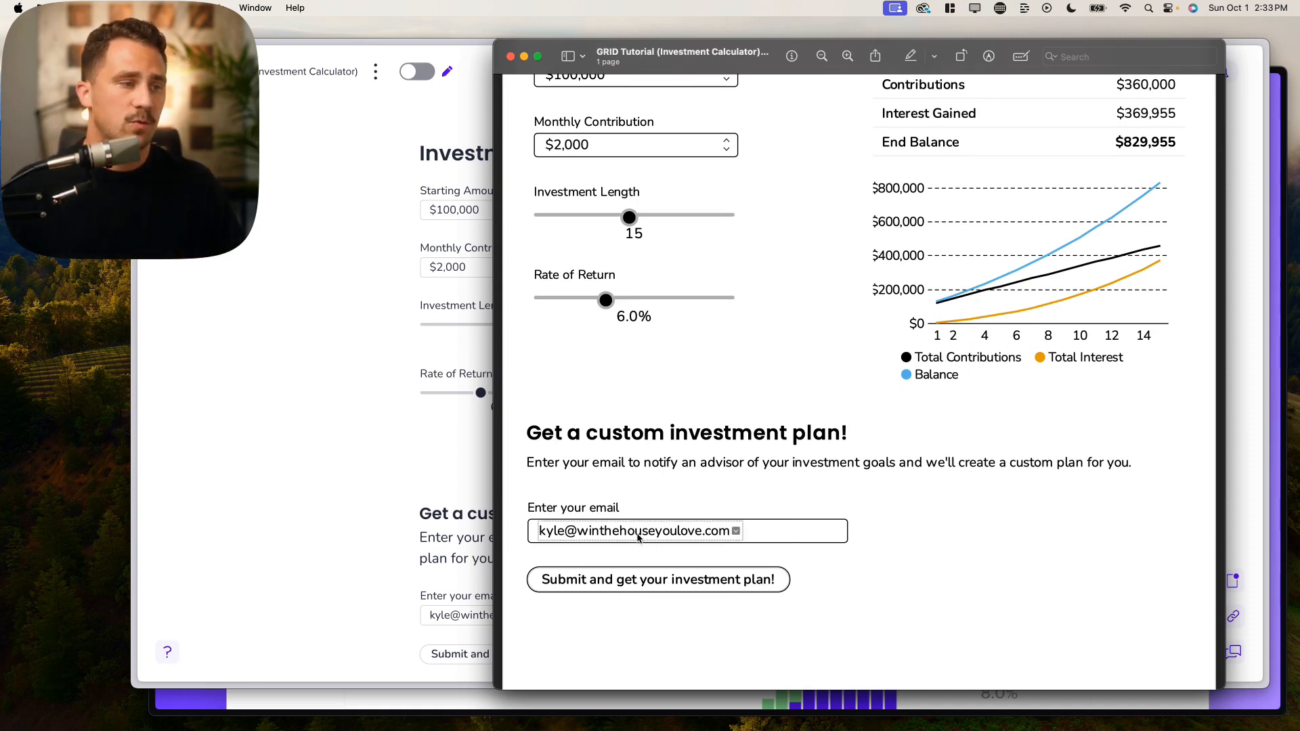
scroll(766, 560, "up", 2)
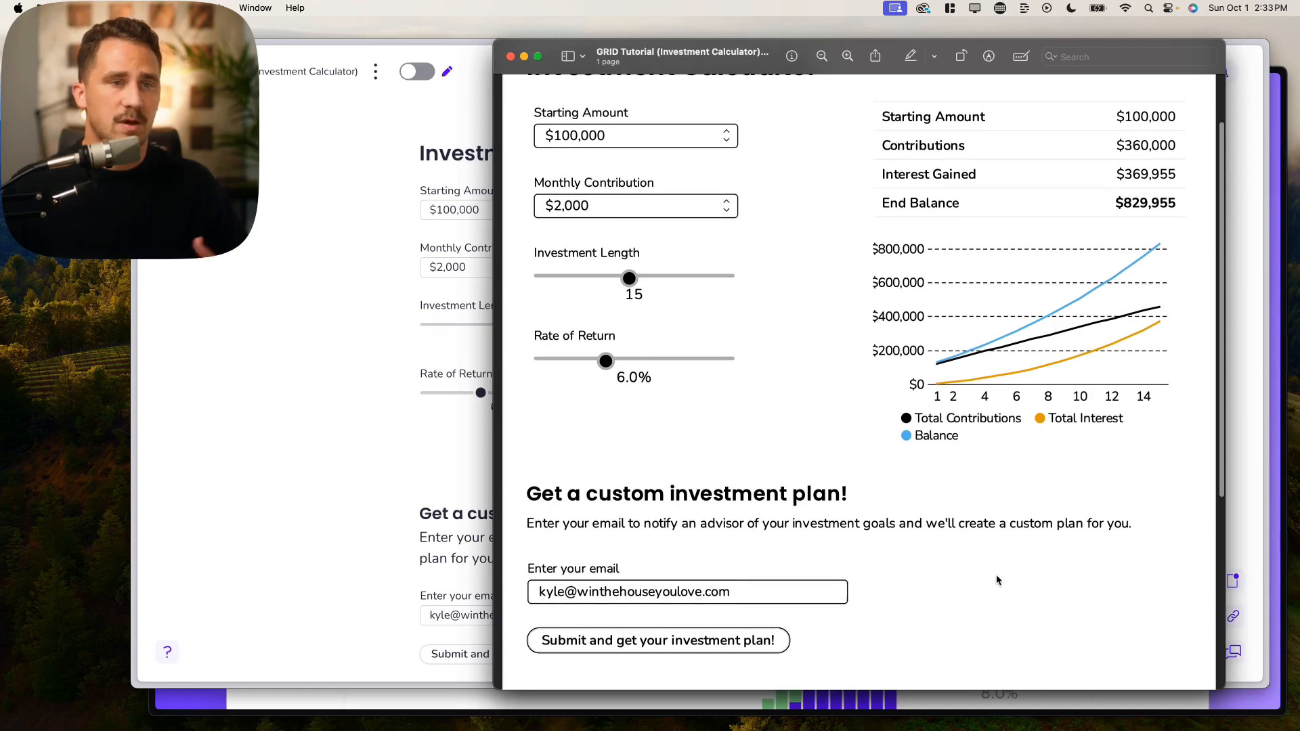
scroll(998, 580, "up", 2)
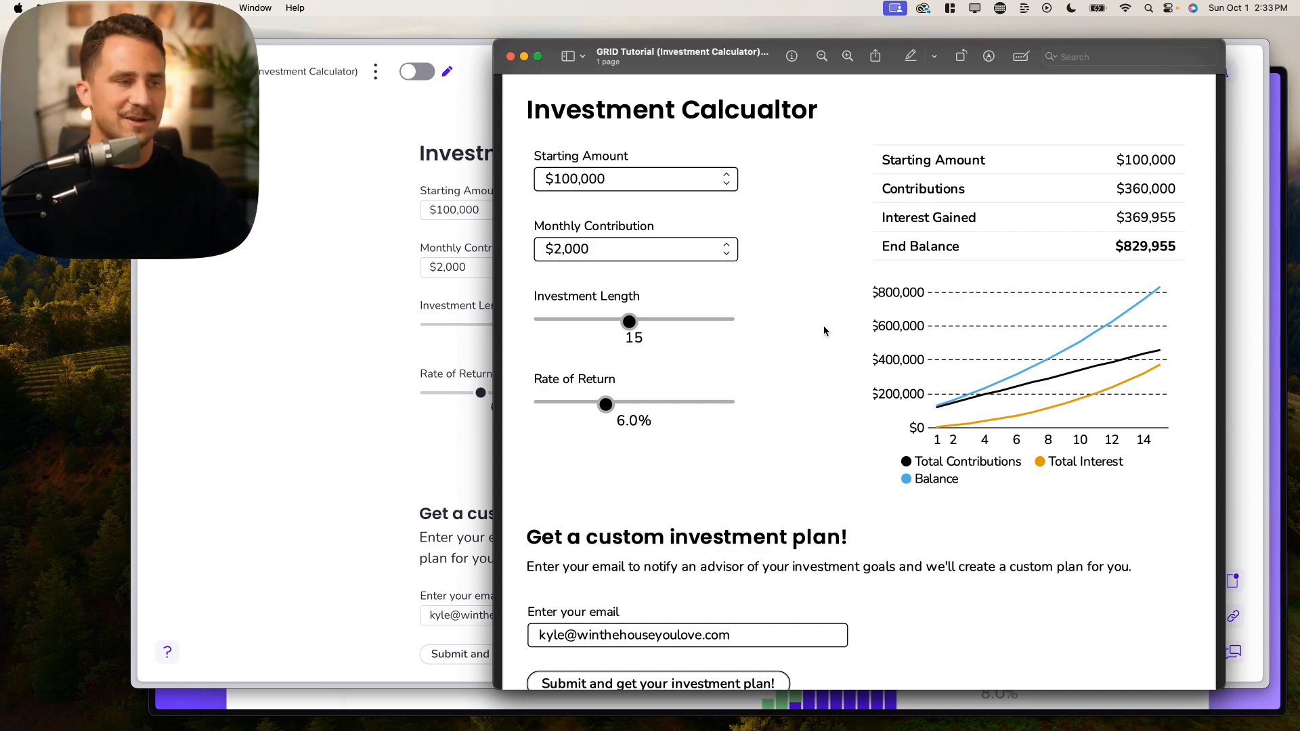
Step: Move the Preview PDF window off this display so the GRID page shows
mouse_move(722, 61)
left_mouse_down()
mouse_move(668, 62)
mouse_move(729, 76)
left_mouse_up()
scroll(842, 366, "down", 6)
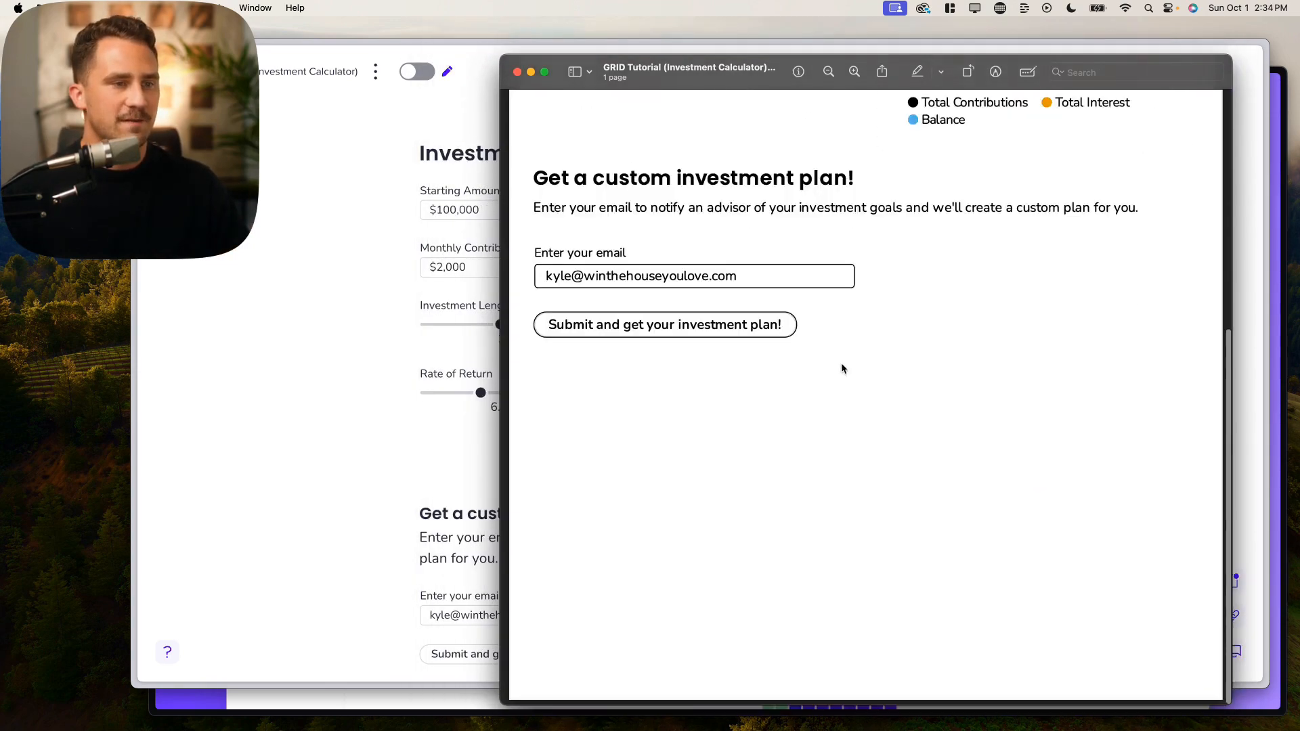
scroll(843, 366, "up", 7)
scroll(843, 366, "down", 2)
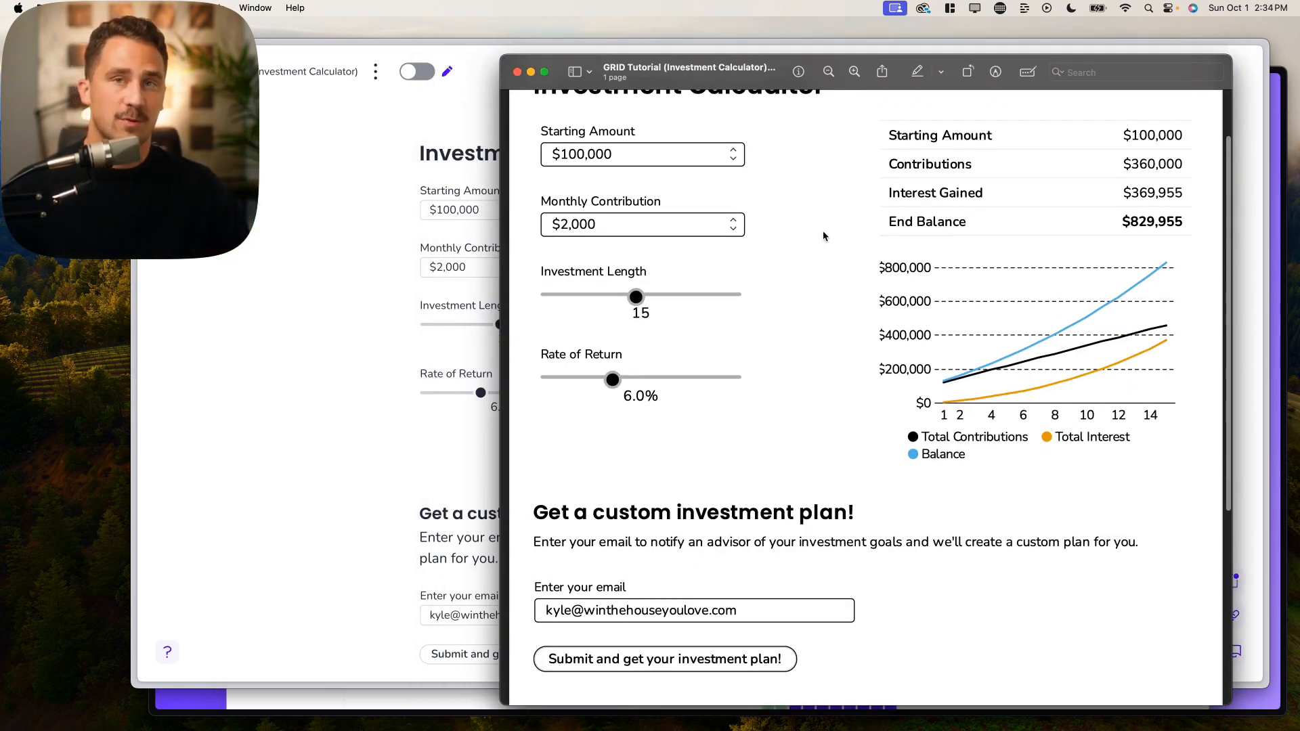
left_click_drag(738, 82, 0, 456)
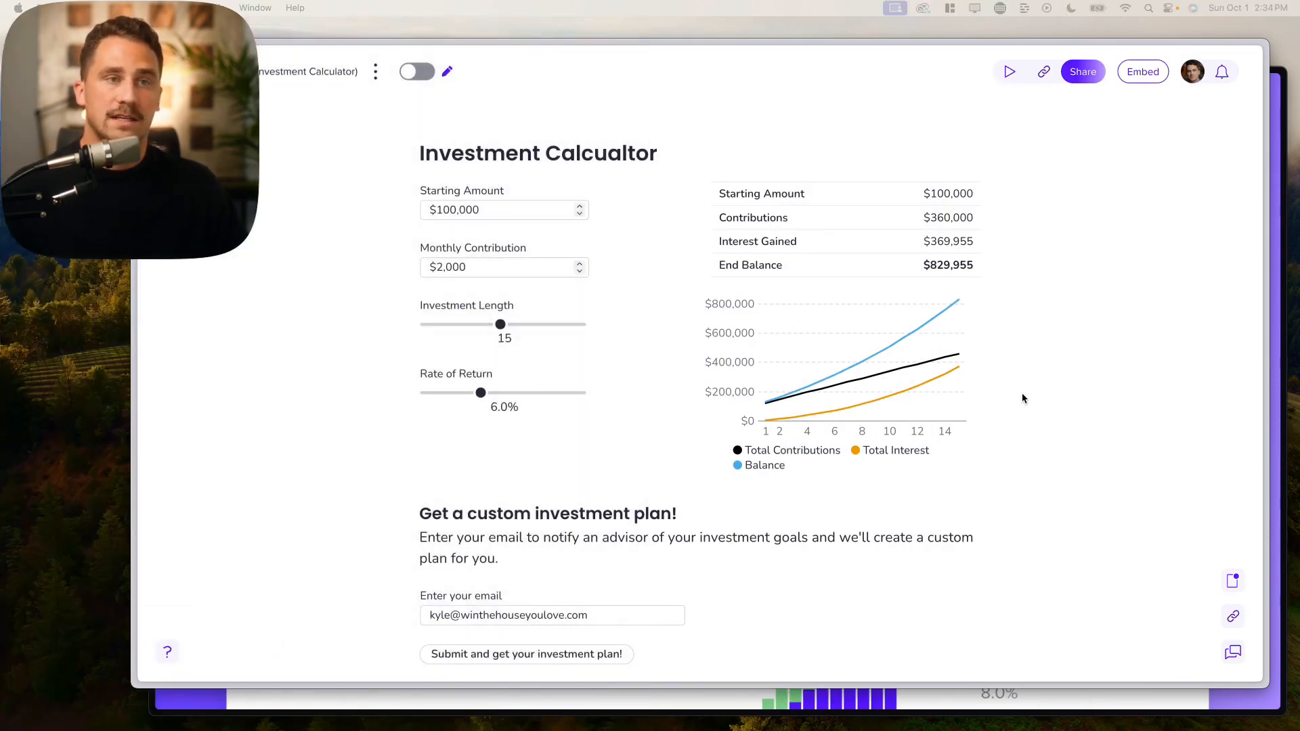
Step: Enable embedding for the Investment Calculator doc to bring up its Embed Options
left_click(575, 454)
scroll(595, 401, "down", 2)
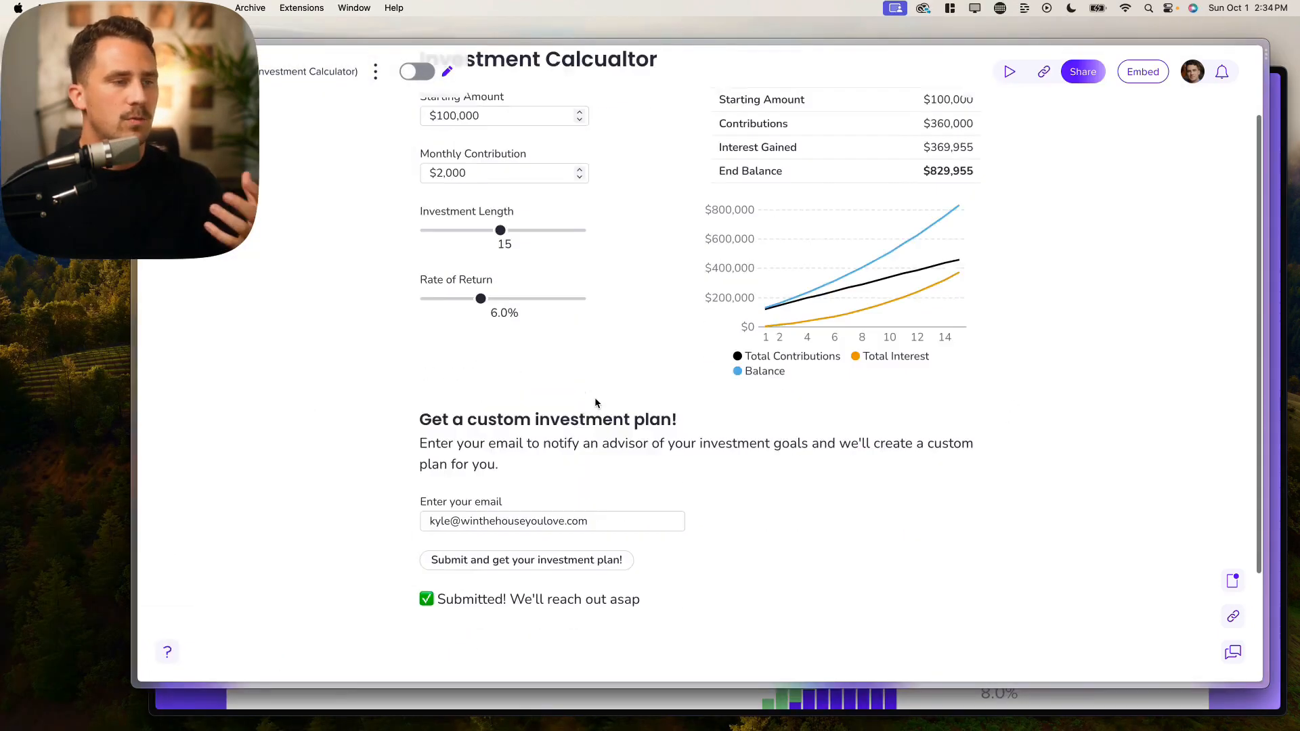
scroll(595, 399, "up", 1)
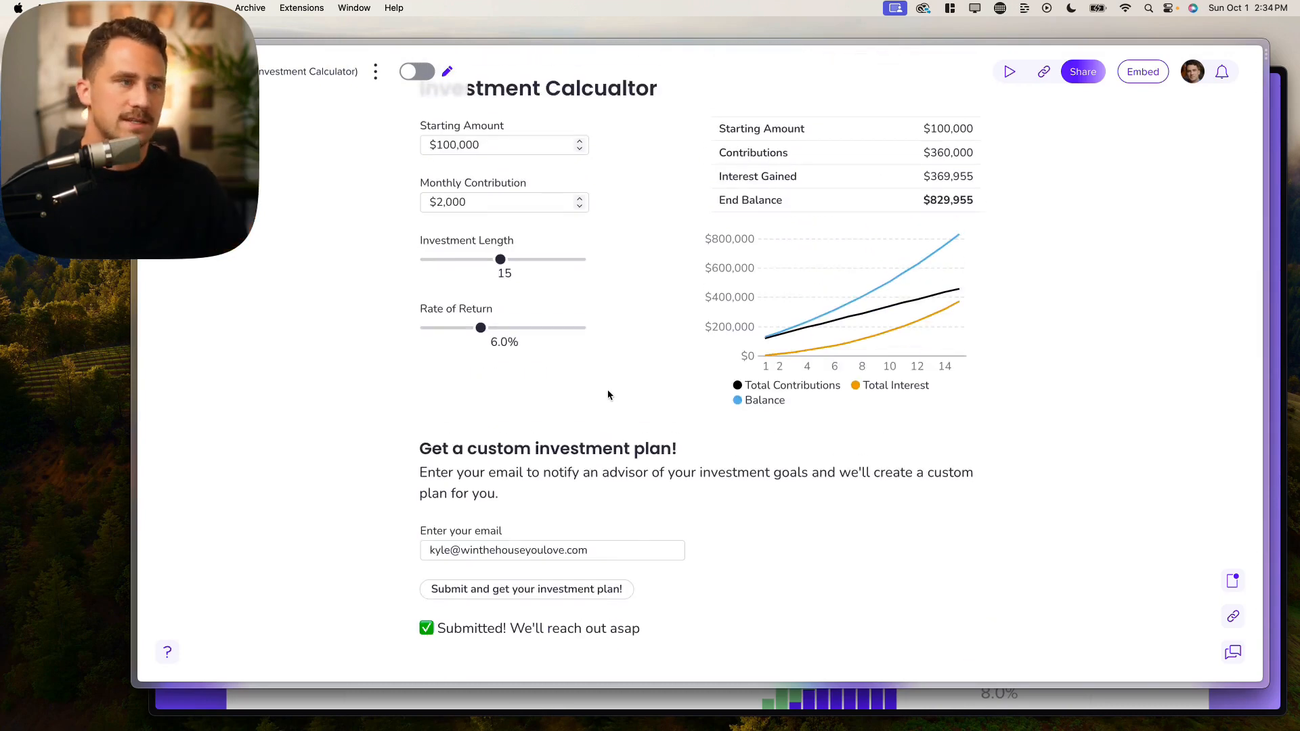
scroll(609, 392, "up", 2)
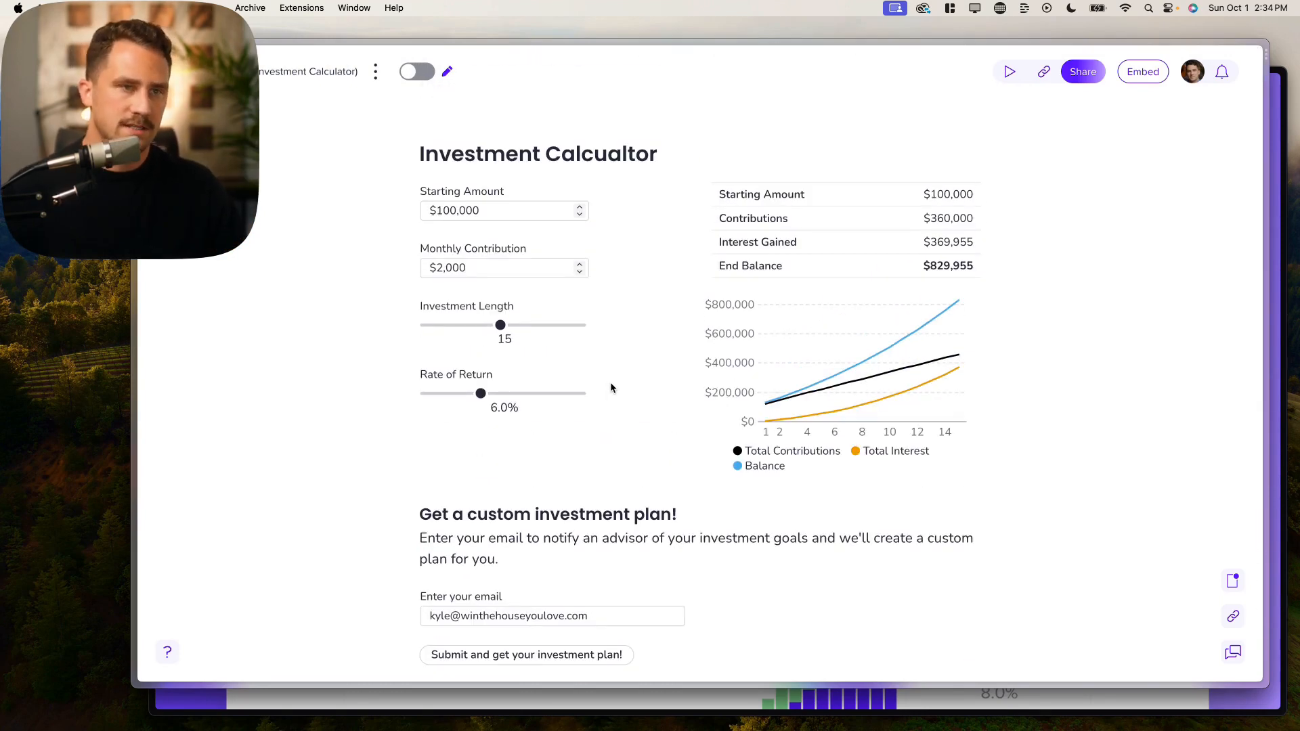
left_click(1141, 75)
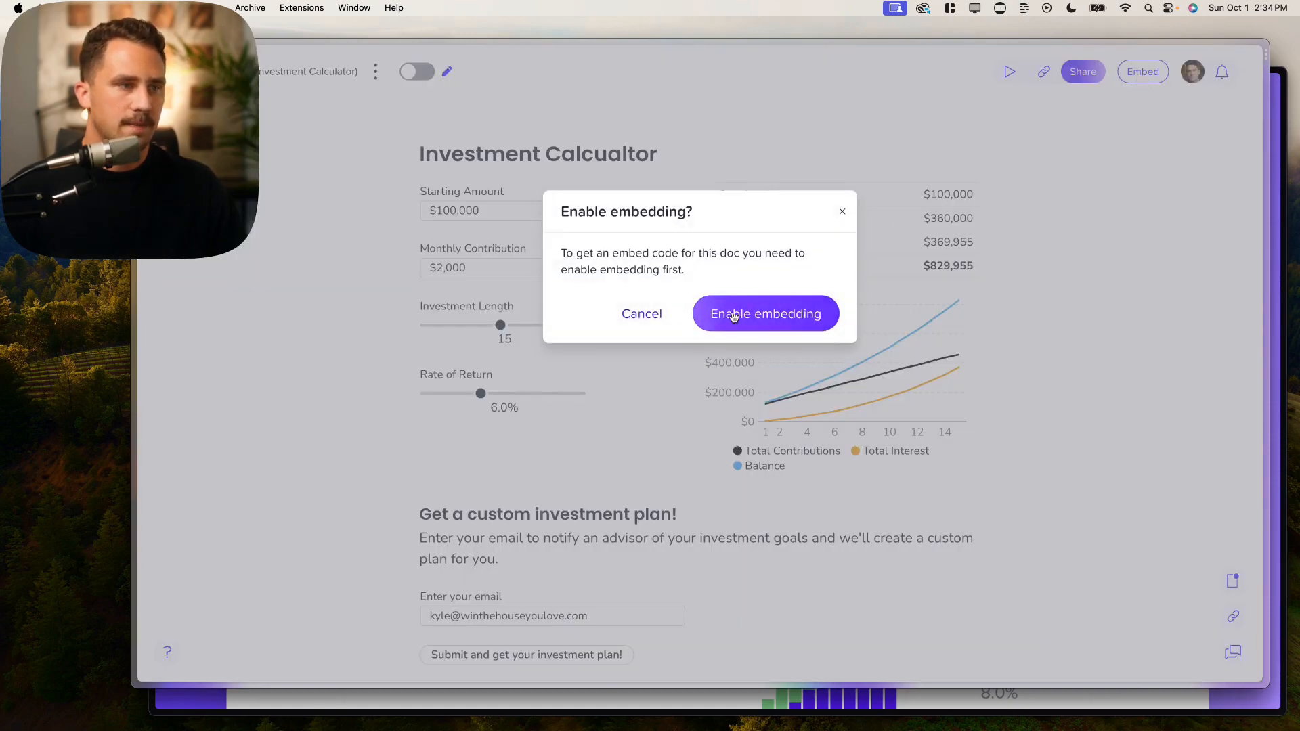
left_click(713, 328)
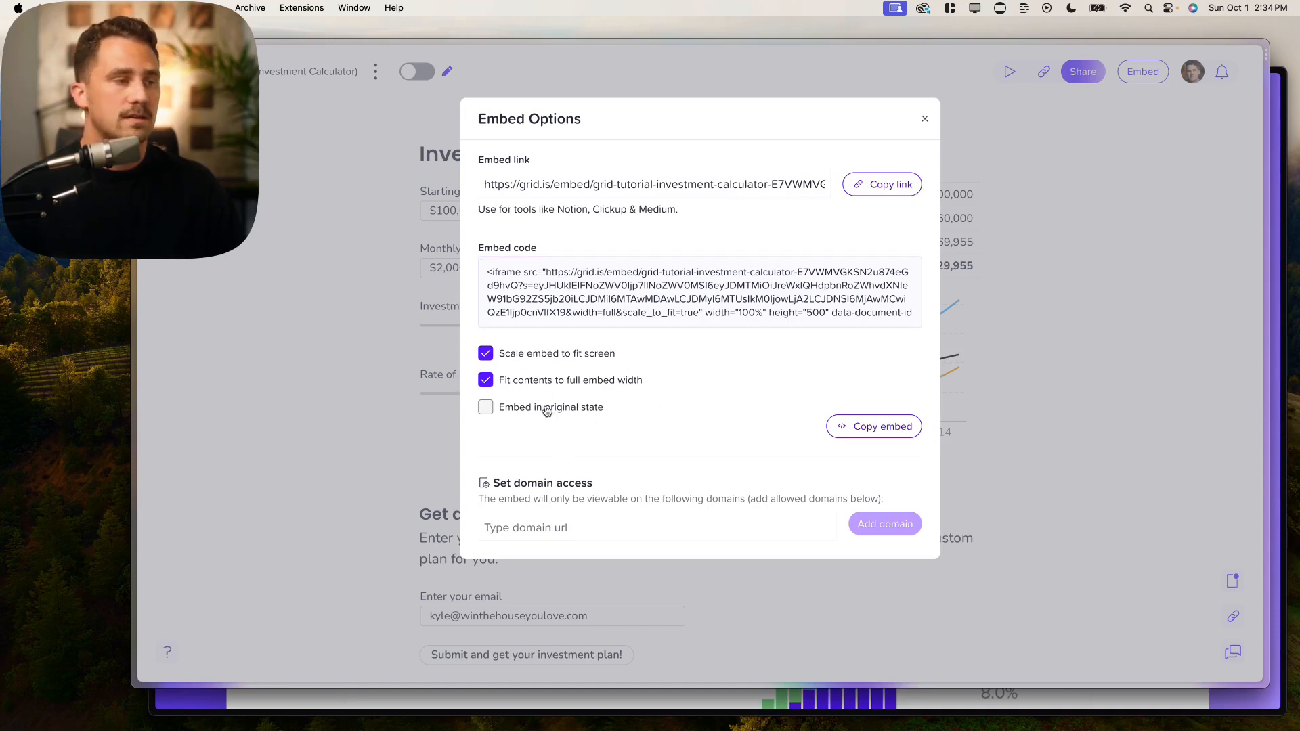
left_click(488, 409)
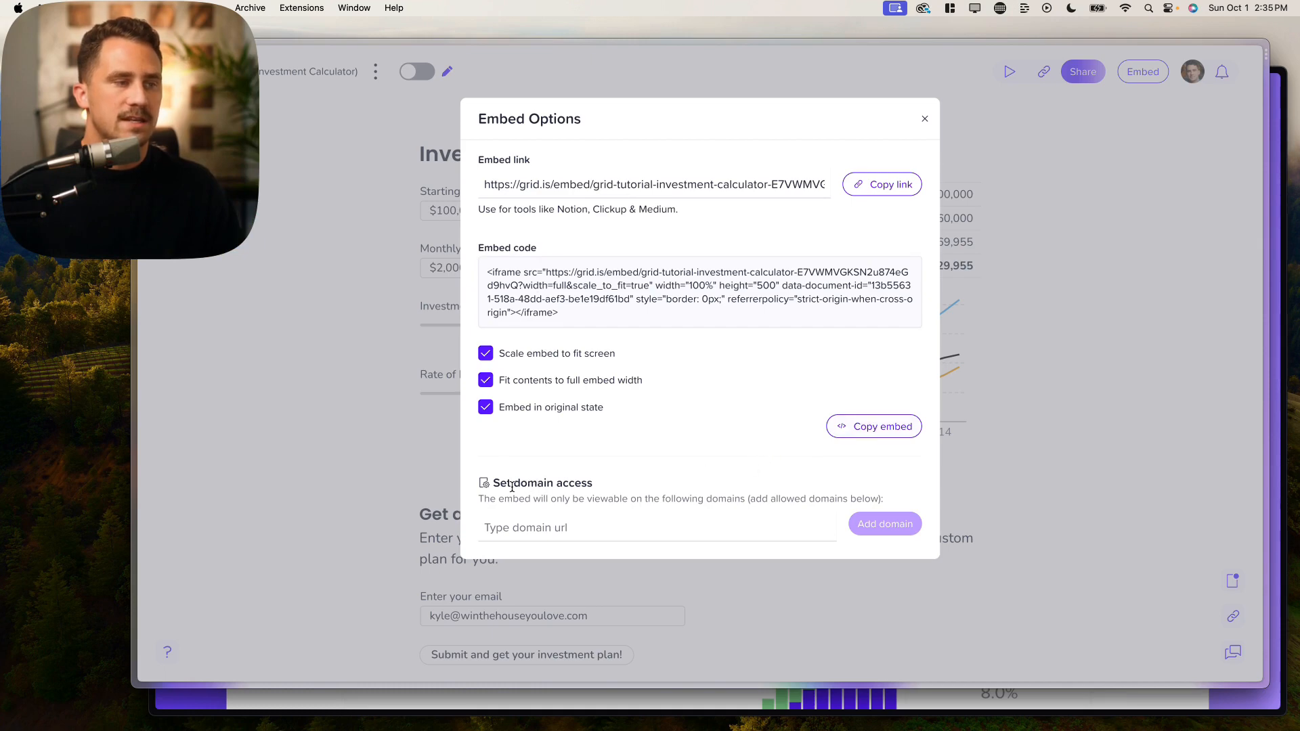
left_click_drag(511, 486, 607, 487)
left_click(608, 488)
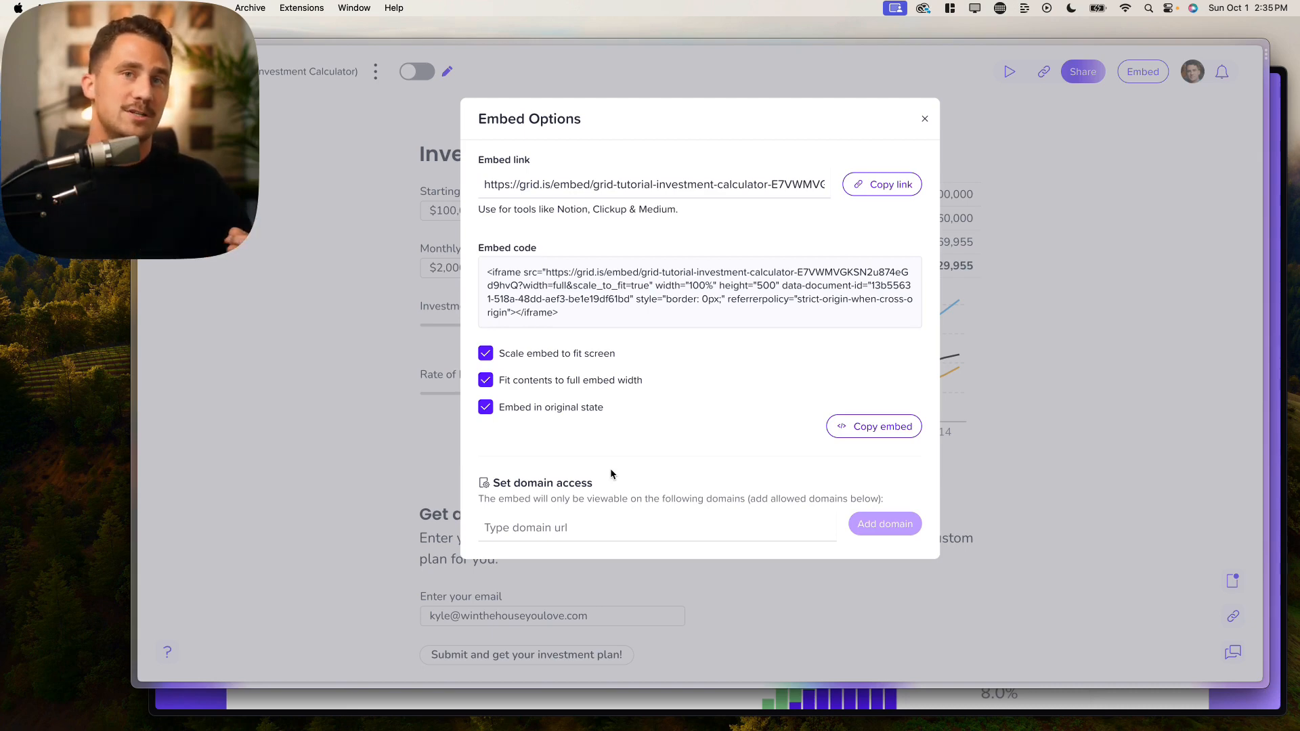
left_click(583, 532)
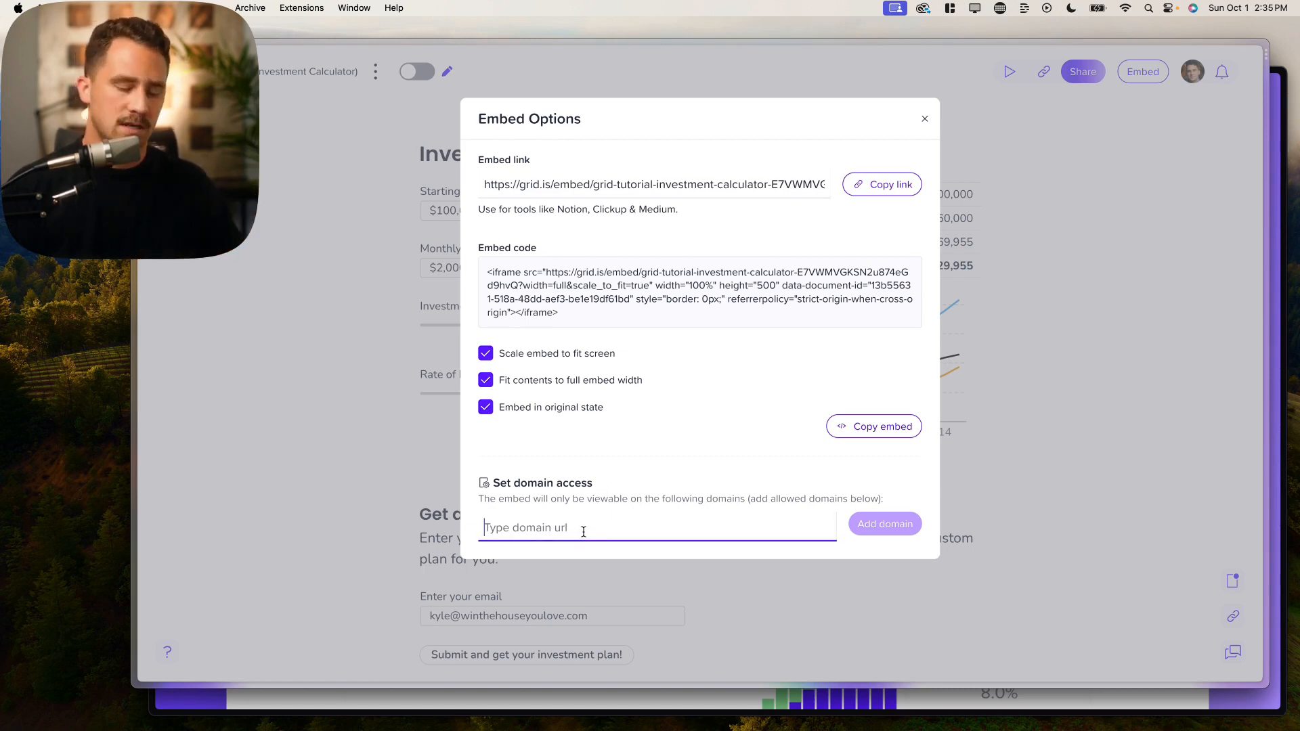
type("https://www.winthehouseyoulove.com/")
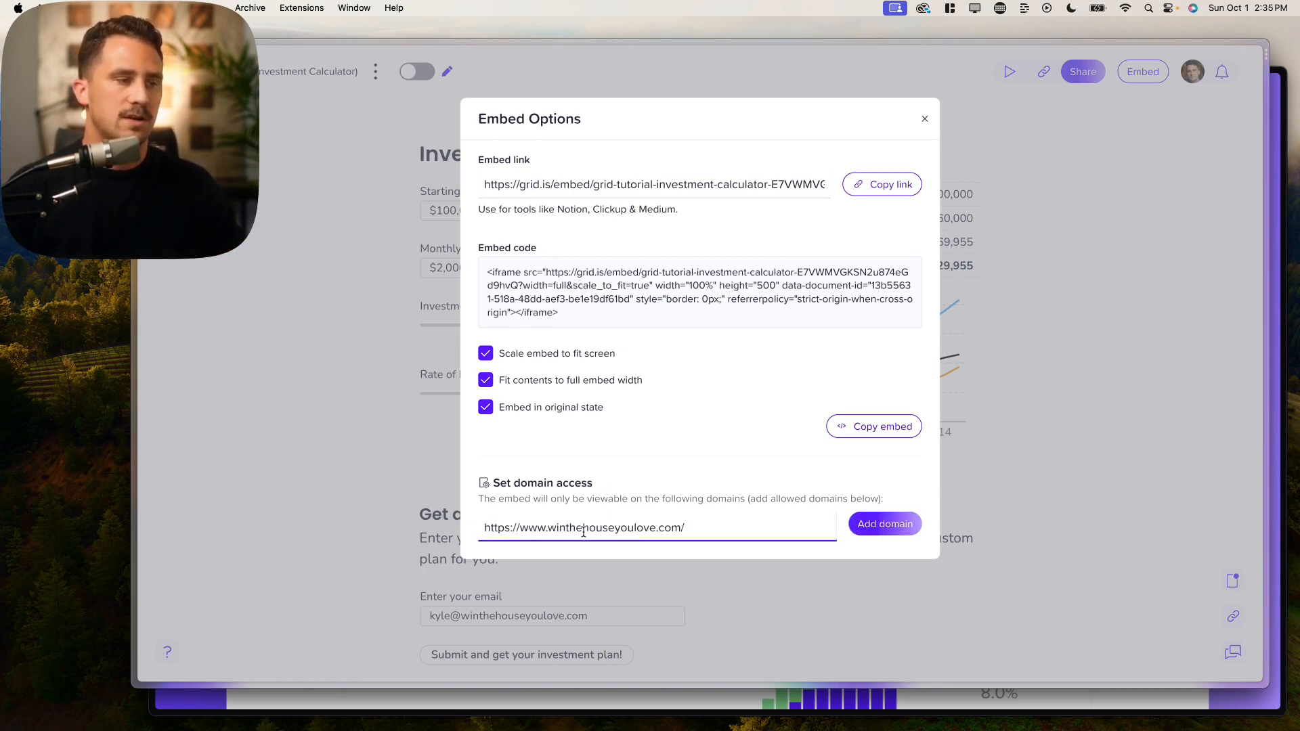
left_click(678, 499)
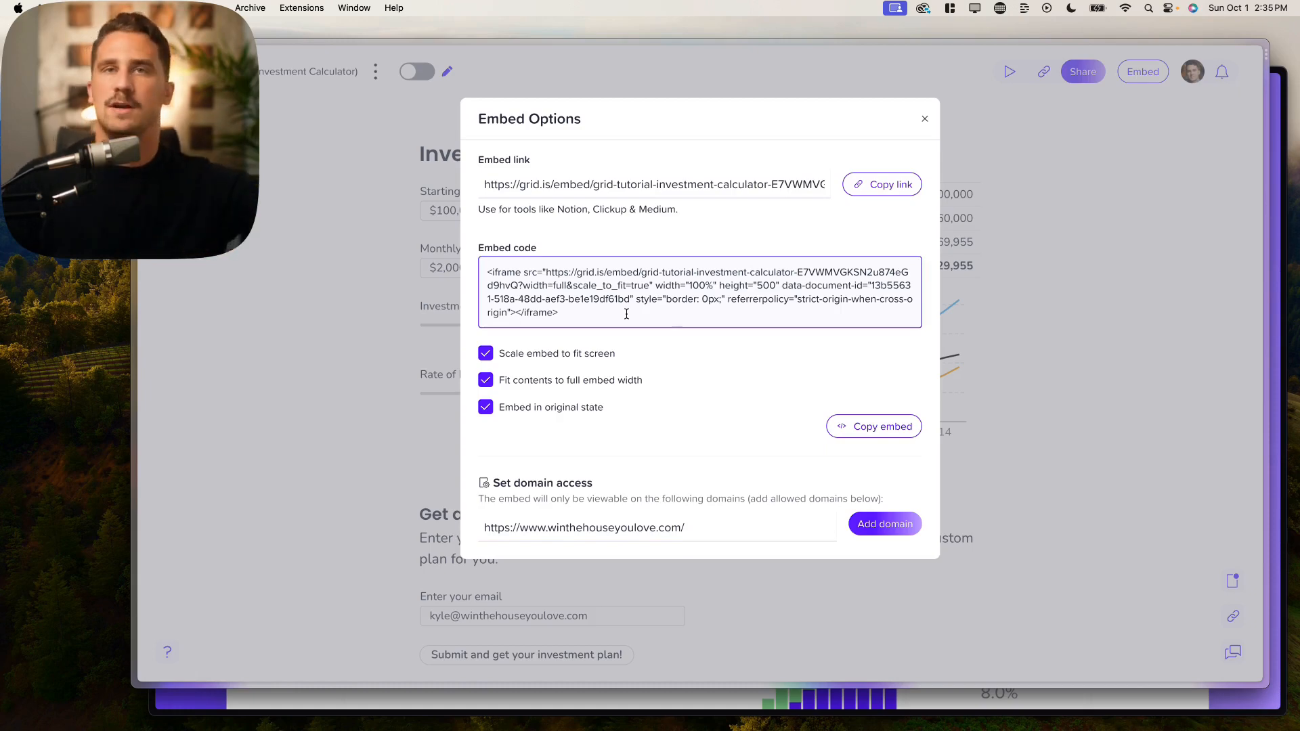
left_click(863, 523)
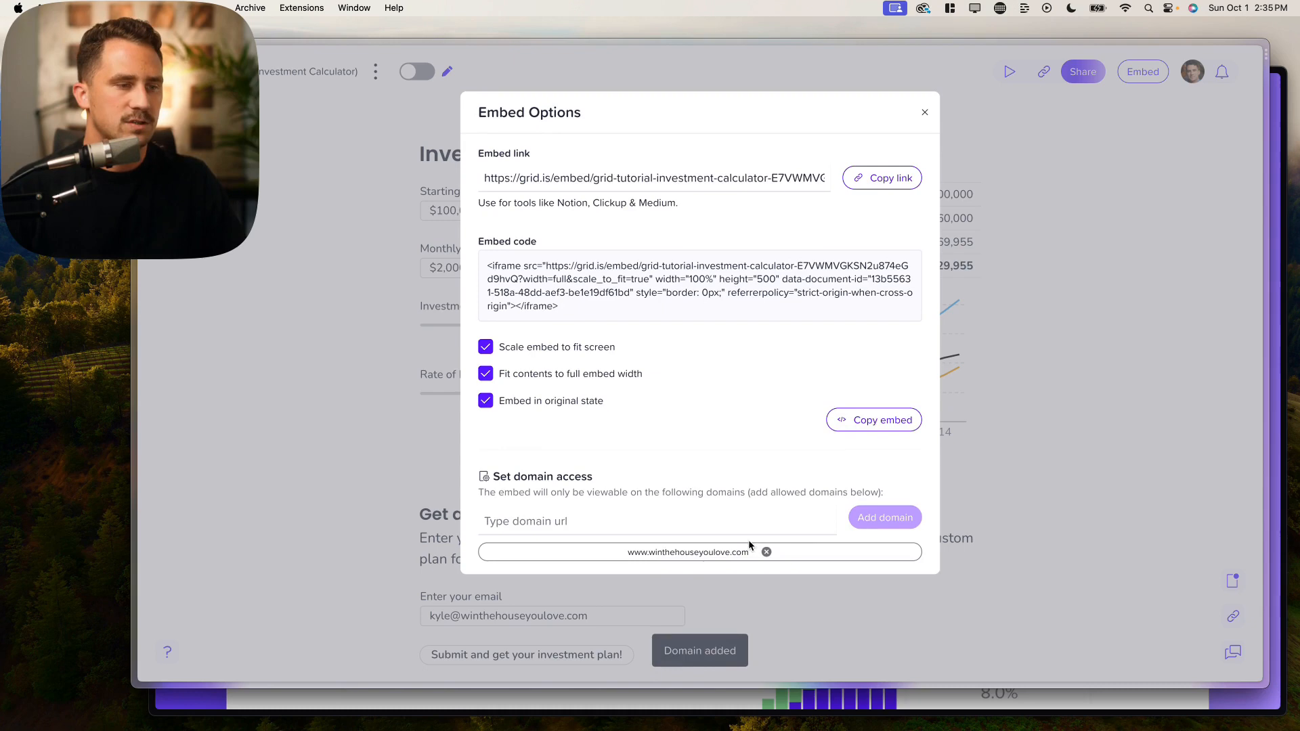
Step: Copy the GRID embed code and switch to the Webflow site designer
left_click(878, 418)
mouse_move(170, 276)
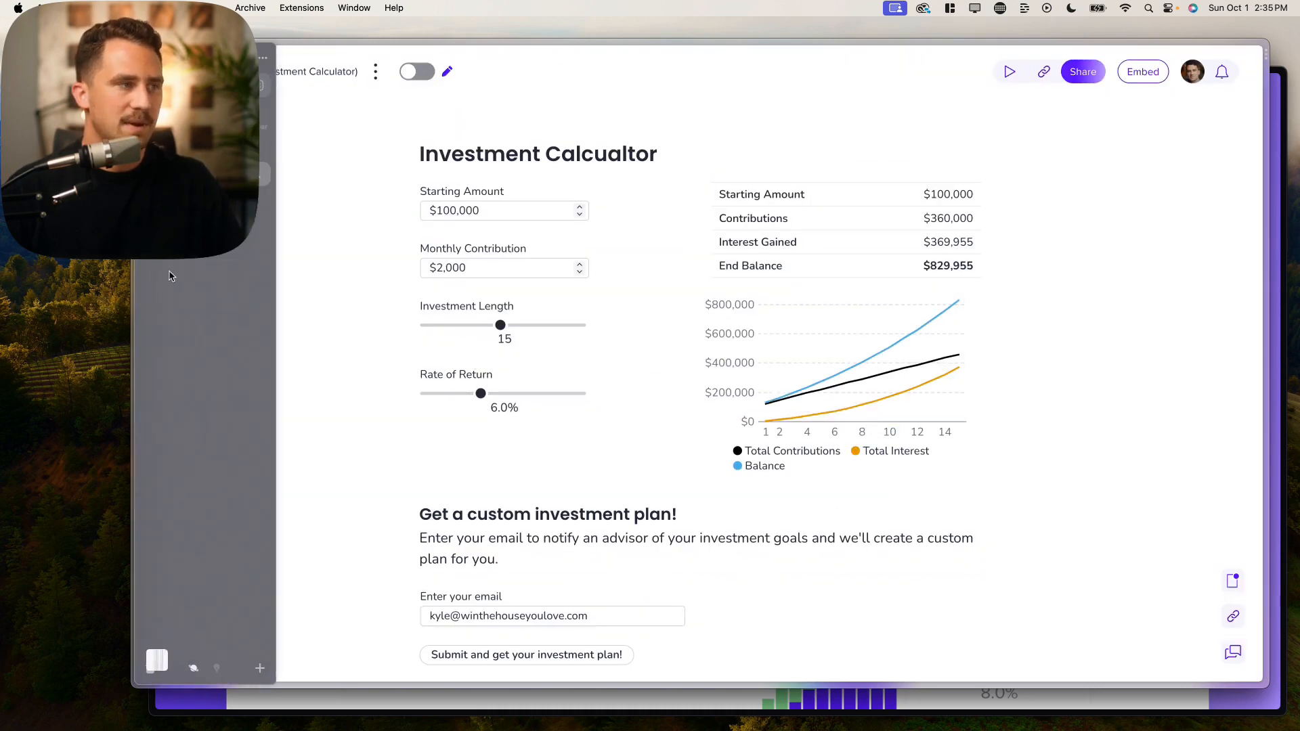
left_click(203, 201)
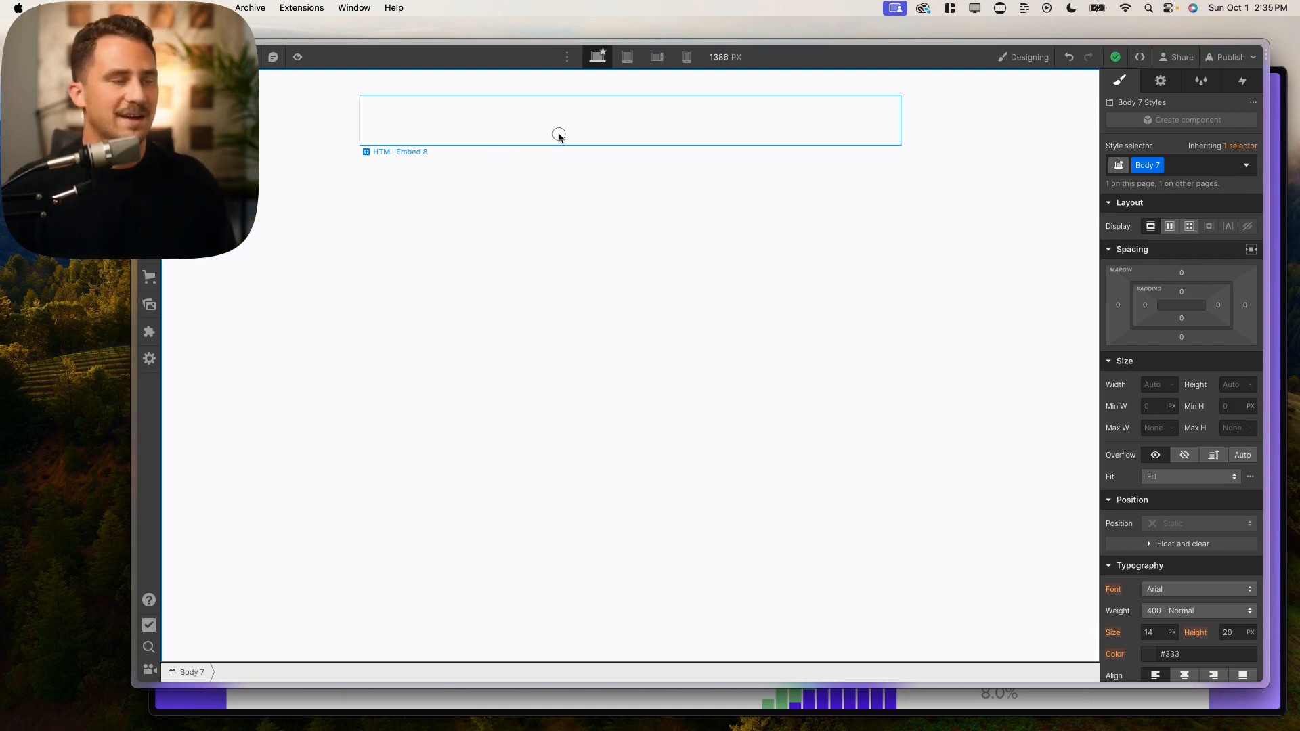
Step: Paste and save the GRID iframe and script code in HTML Embed 8, then open publish destinations
left_click(559, 136)
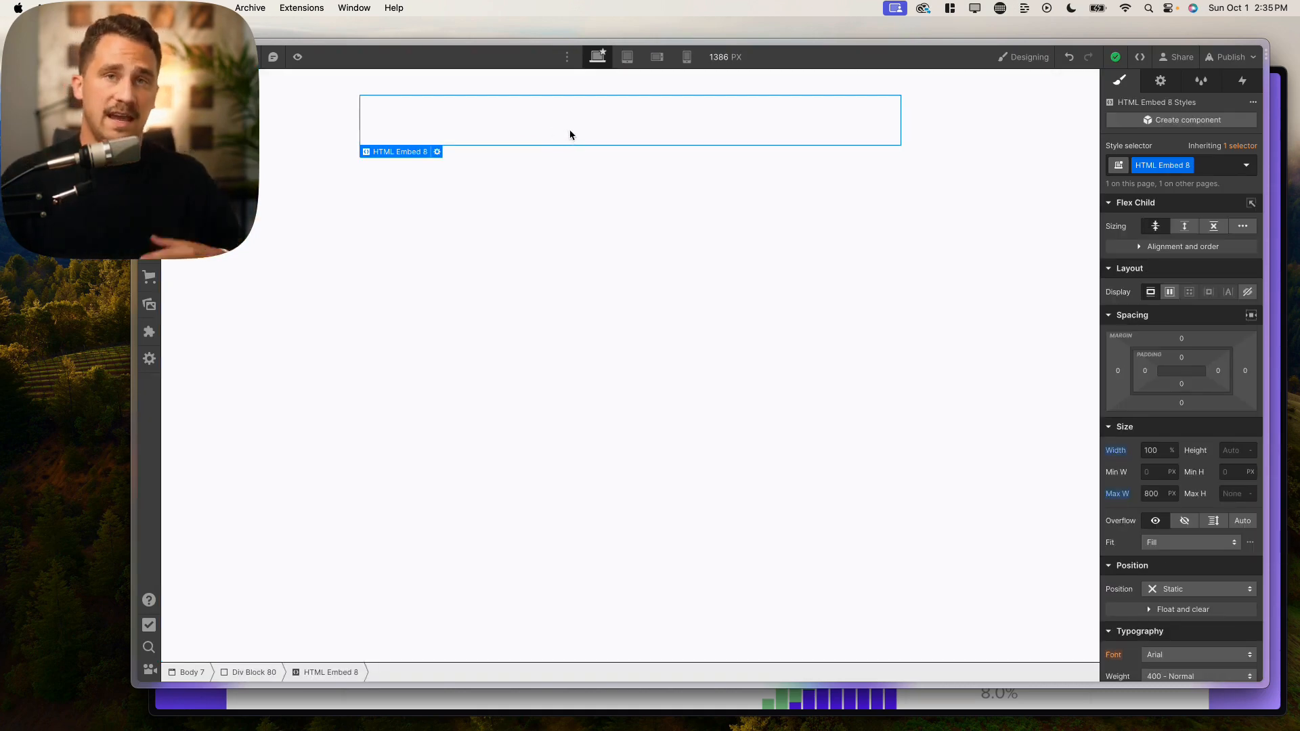
double_click(569, 134)
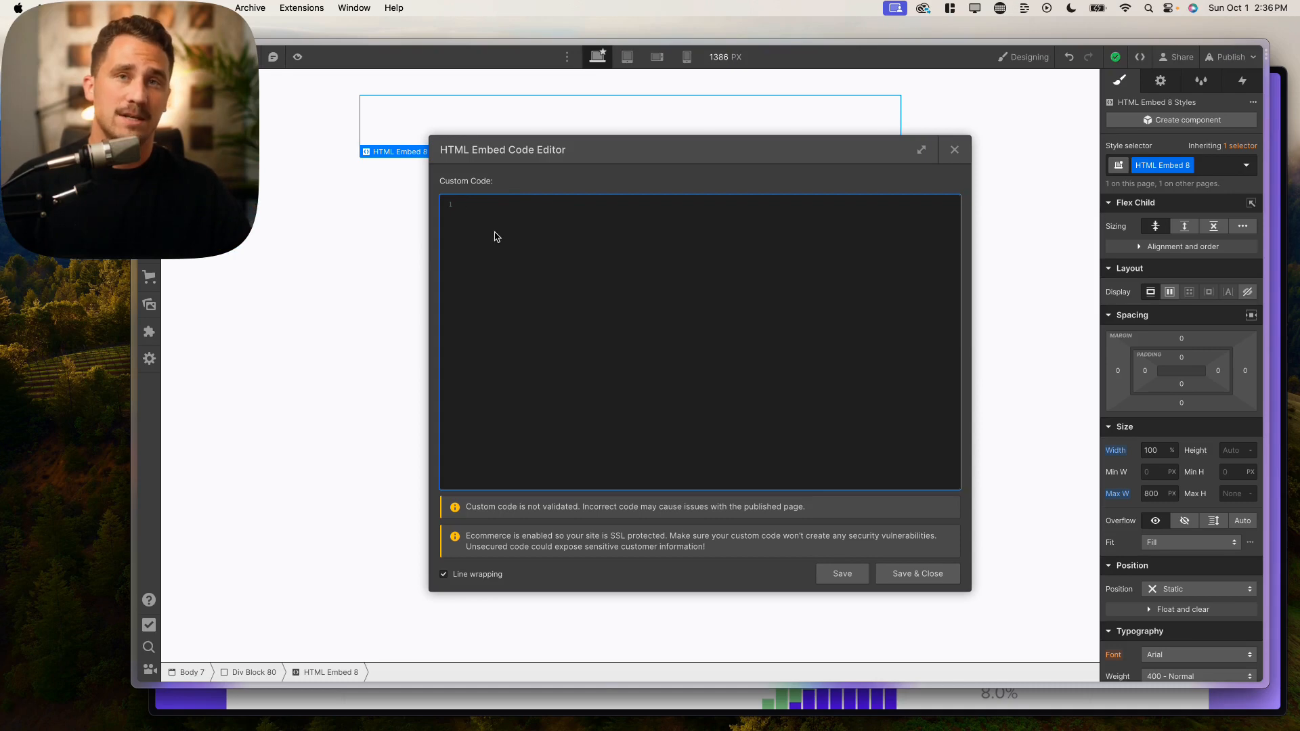
type("<iframe src=\"https://grid.is/embed/grid-tutorial-investment-calculator-E7VWMVGKSN2u874eGd9hvQ?width=full&scale_to_fit=true\" width=\"100%\" height=\"500\" data-document-id=\"13b55631-518a-48dd-aef3-be1e19df61bd\" style=\"border: 0px;\" referrerpolicy=\"strict-origin-when-cross-origin\"></iframe> <script type=\"text/javascript\" src=\"https://grid.is/static/embed/v1/script.js\"></script>")
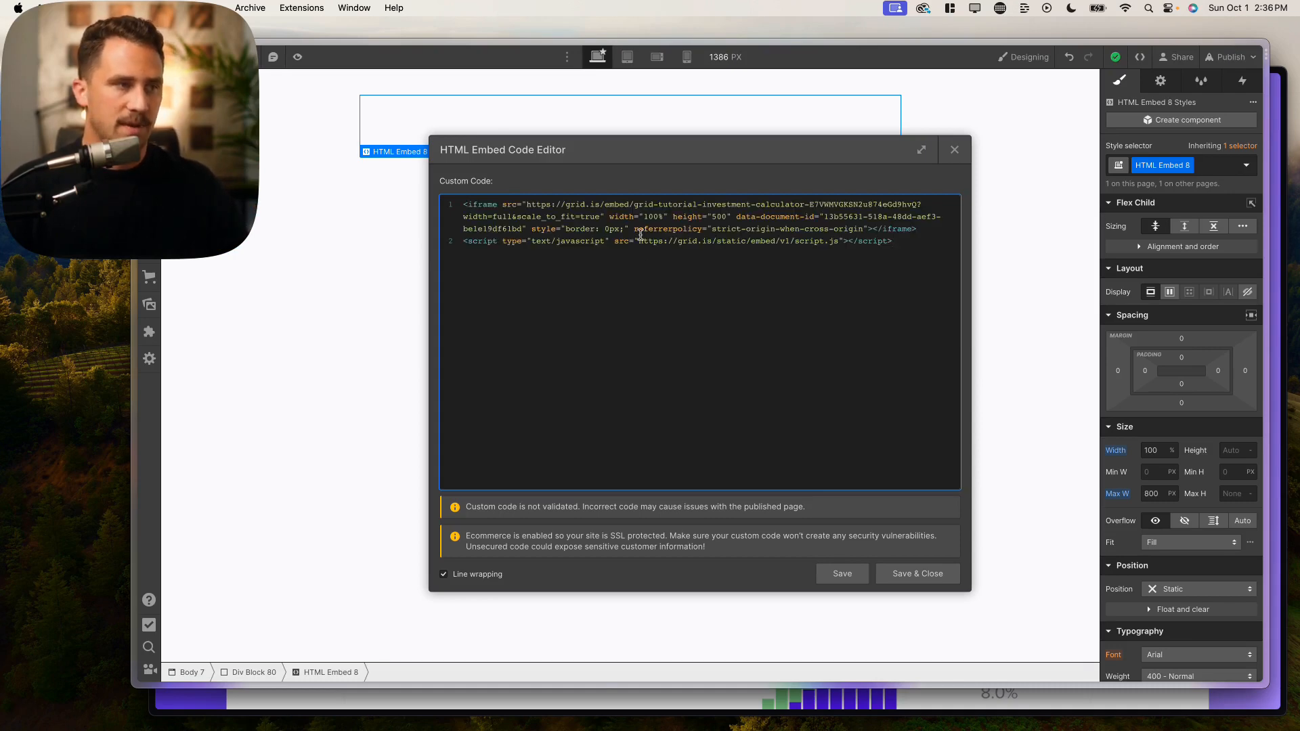
left_click(920, 574)
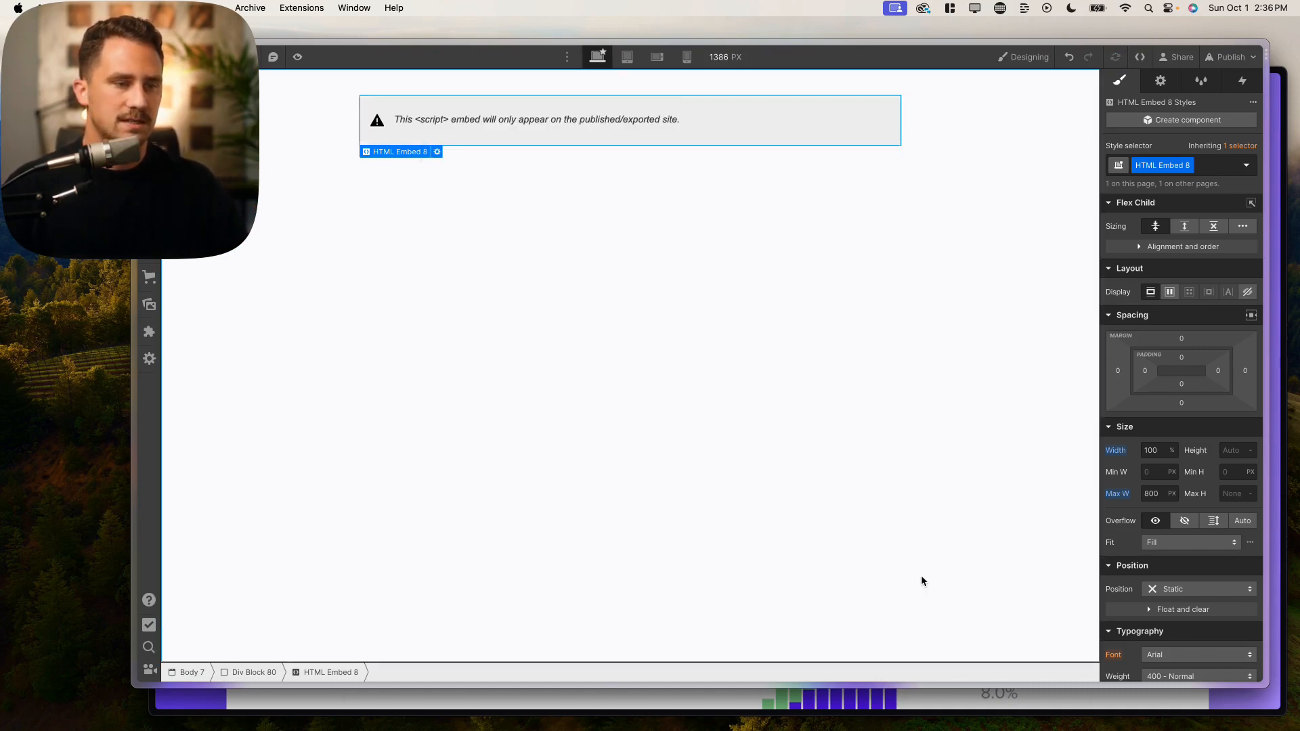
left_click(976, 142)
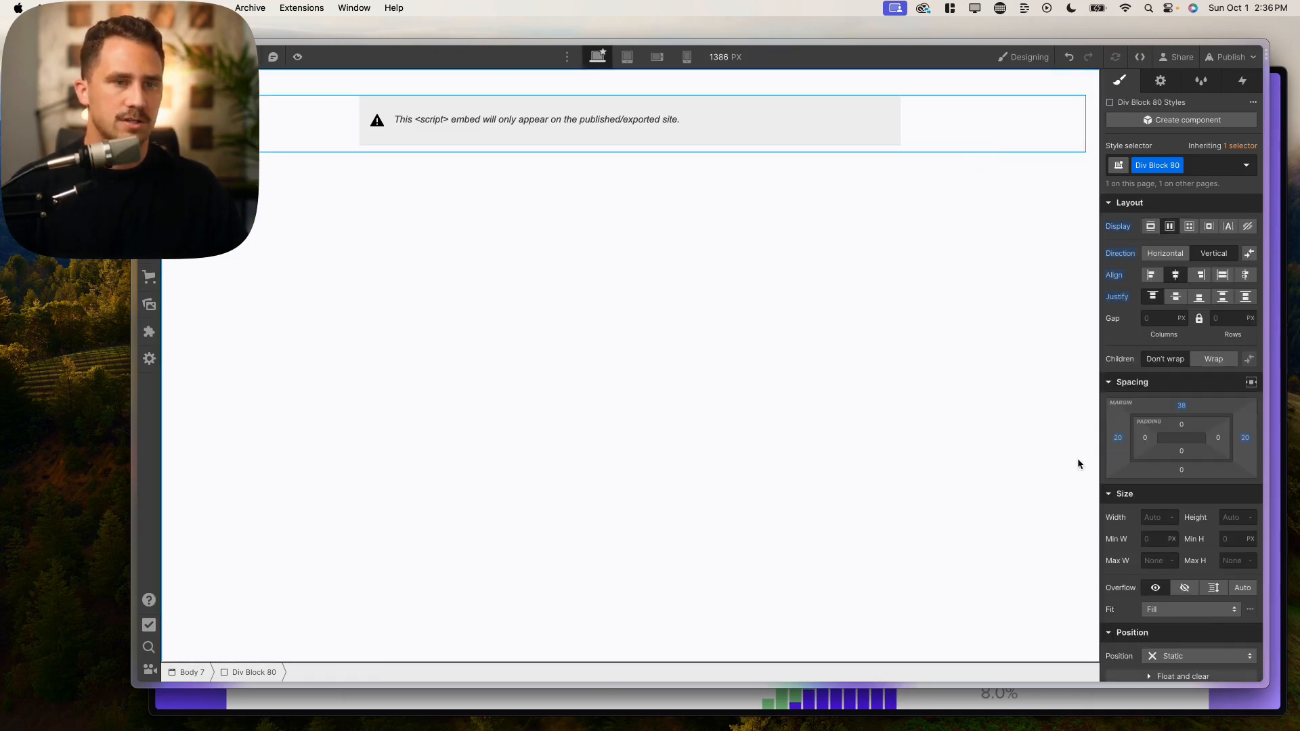
left_click(1202, 51)
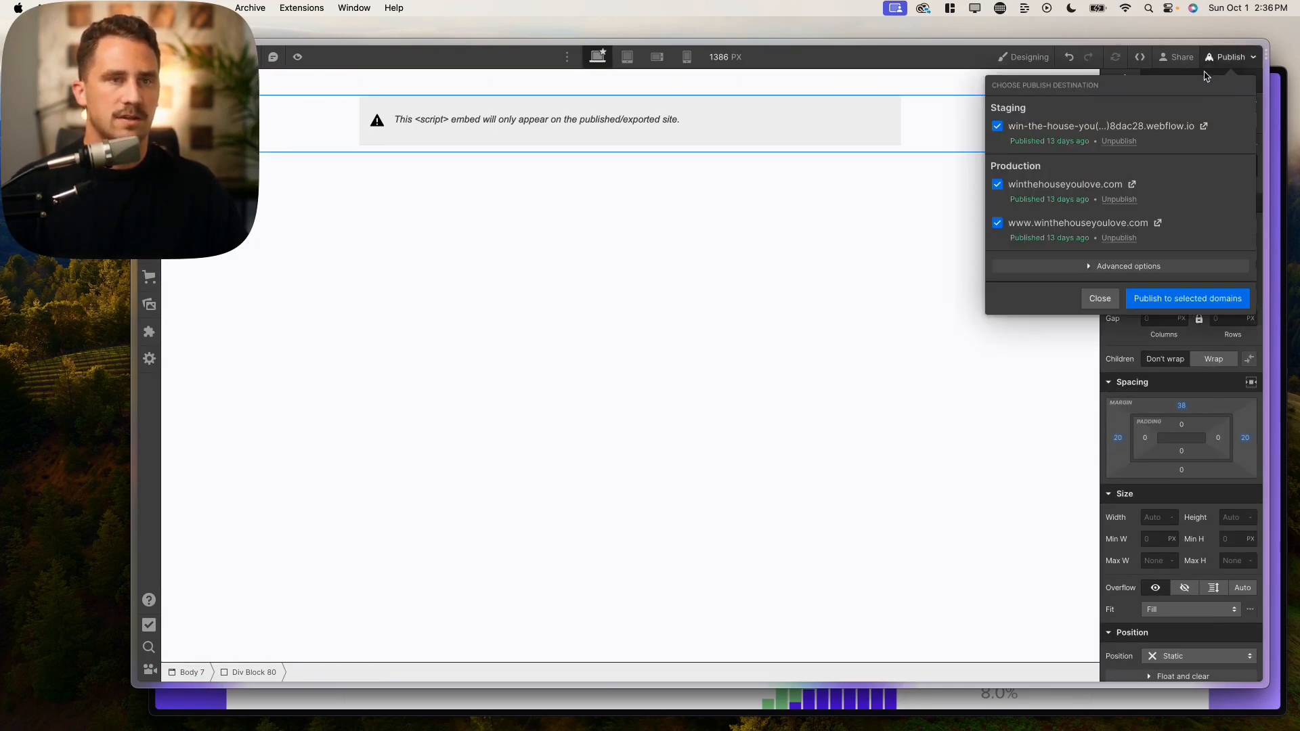
Step: Publish the site to the staging and both production domains
left_click(1187, 299)
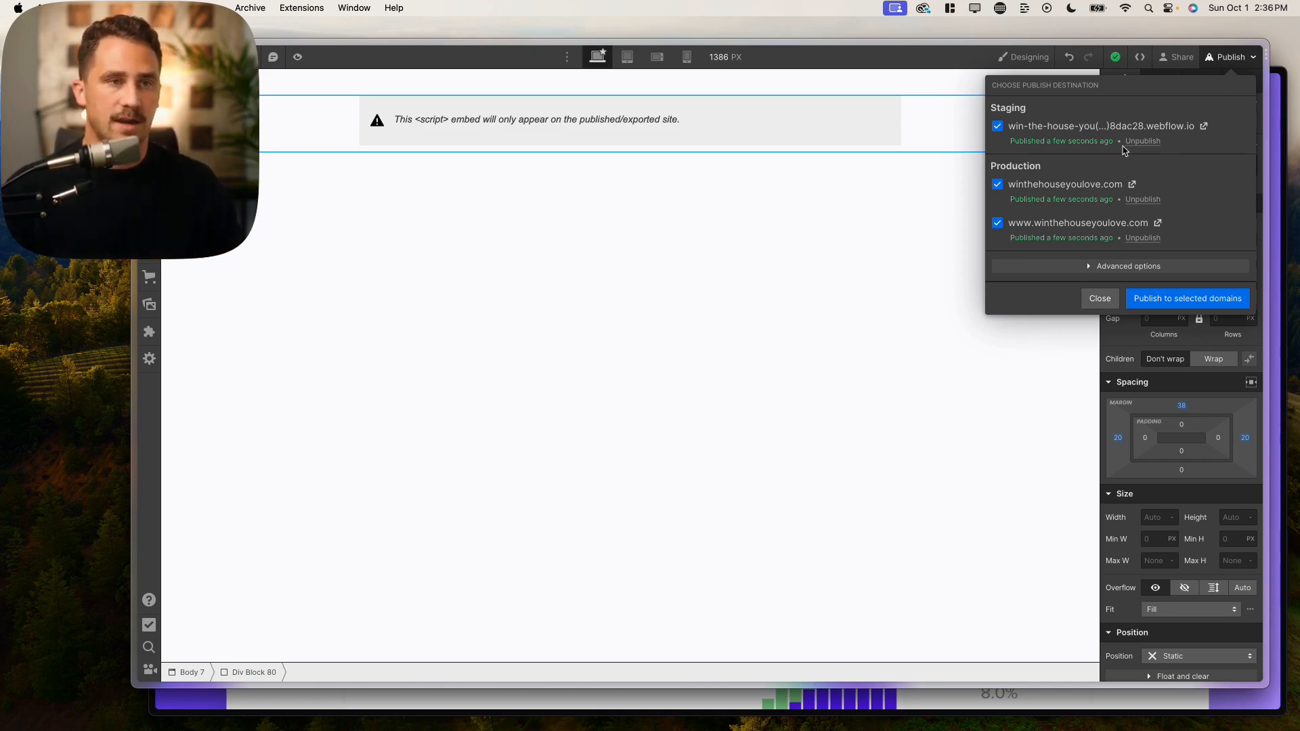
Step: Open the live winthehouseyoulove.com site
left_click(1131, 189)
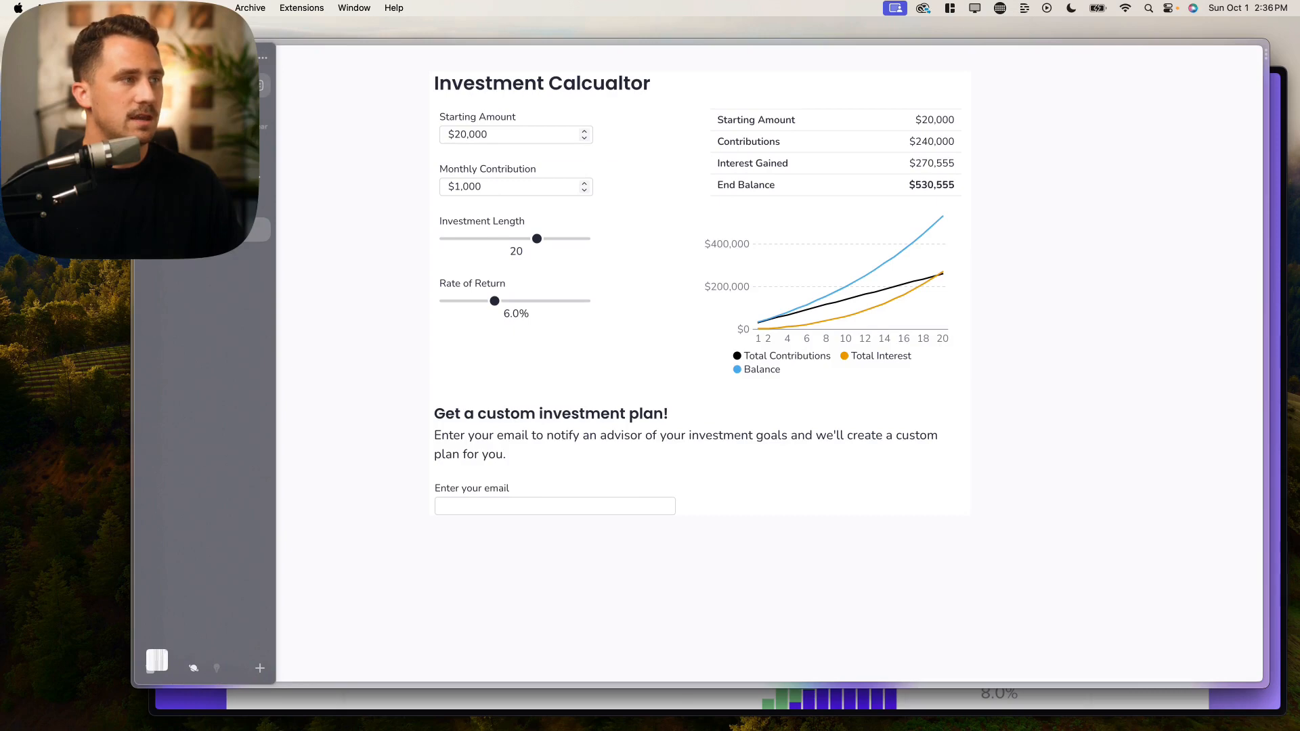
Step: Set the live calculator's Starting Amount to $13,000 and Investment Length to 13 years
key("super+l")
left_click(368, 355)
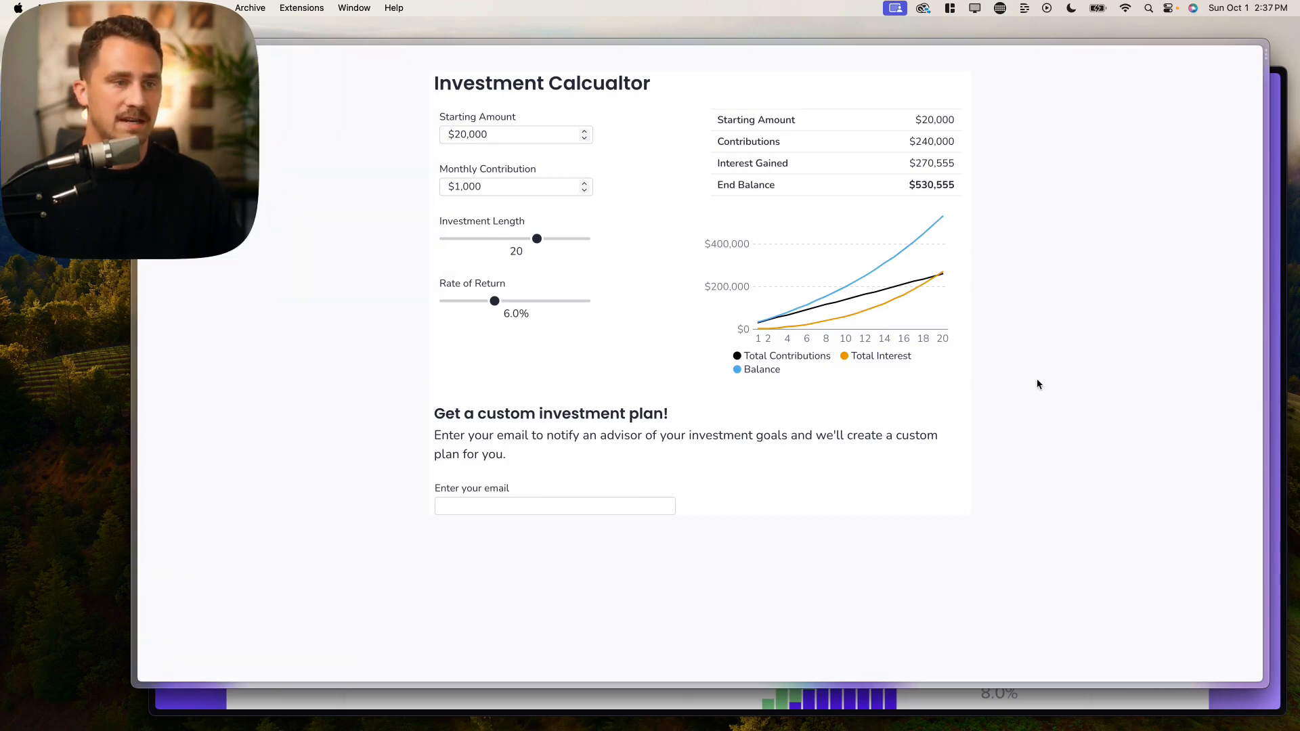
scroll(1037, 379, "down", 2)
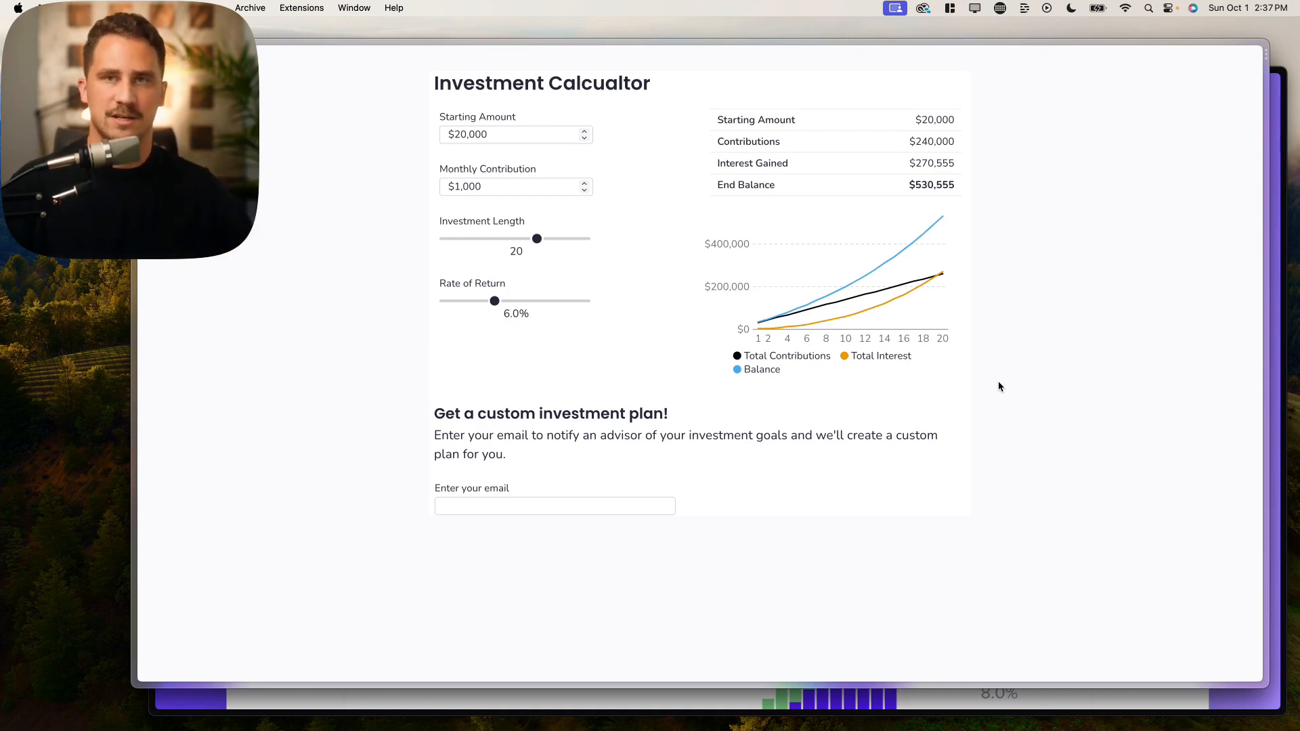
left_click_drag(554, 131, 417, 126)
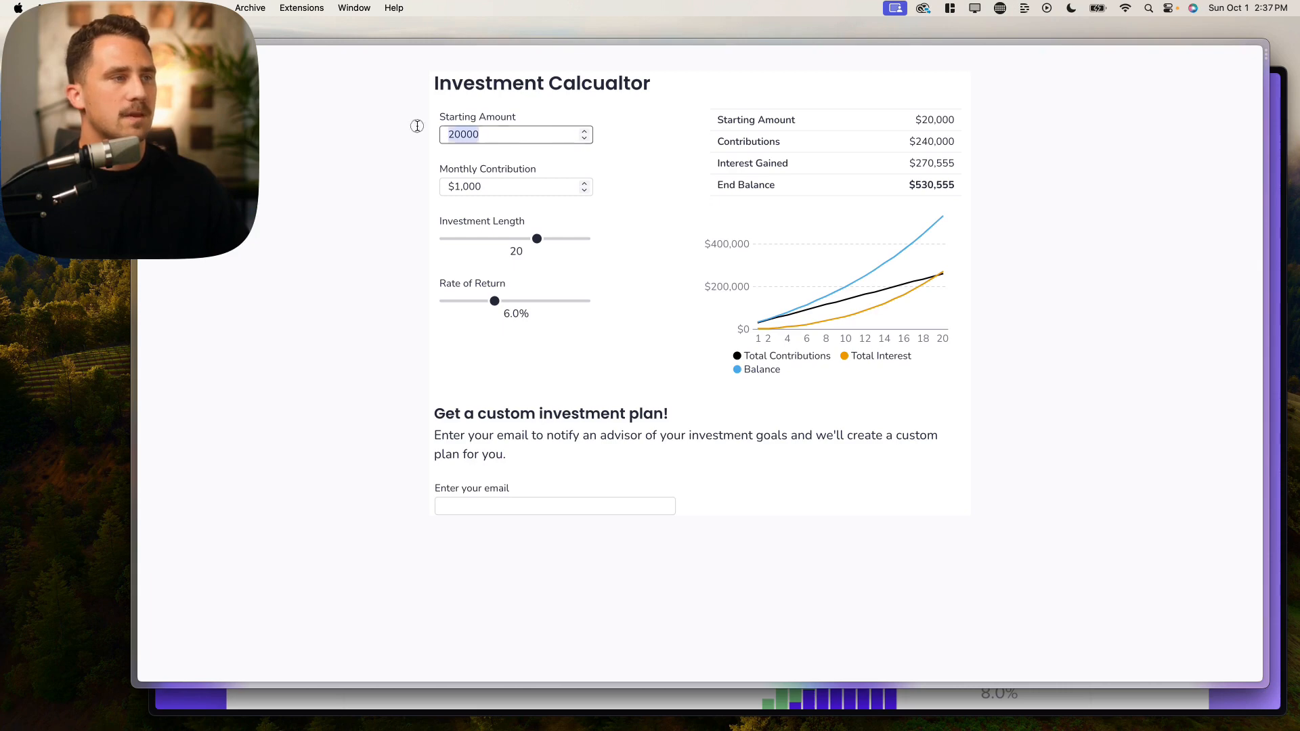
left_click(521, 128)
double_click(522, 132)
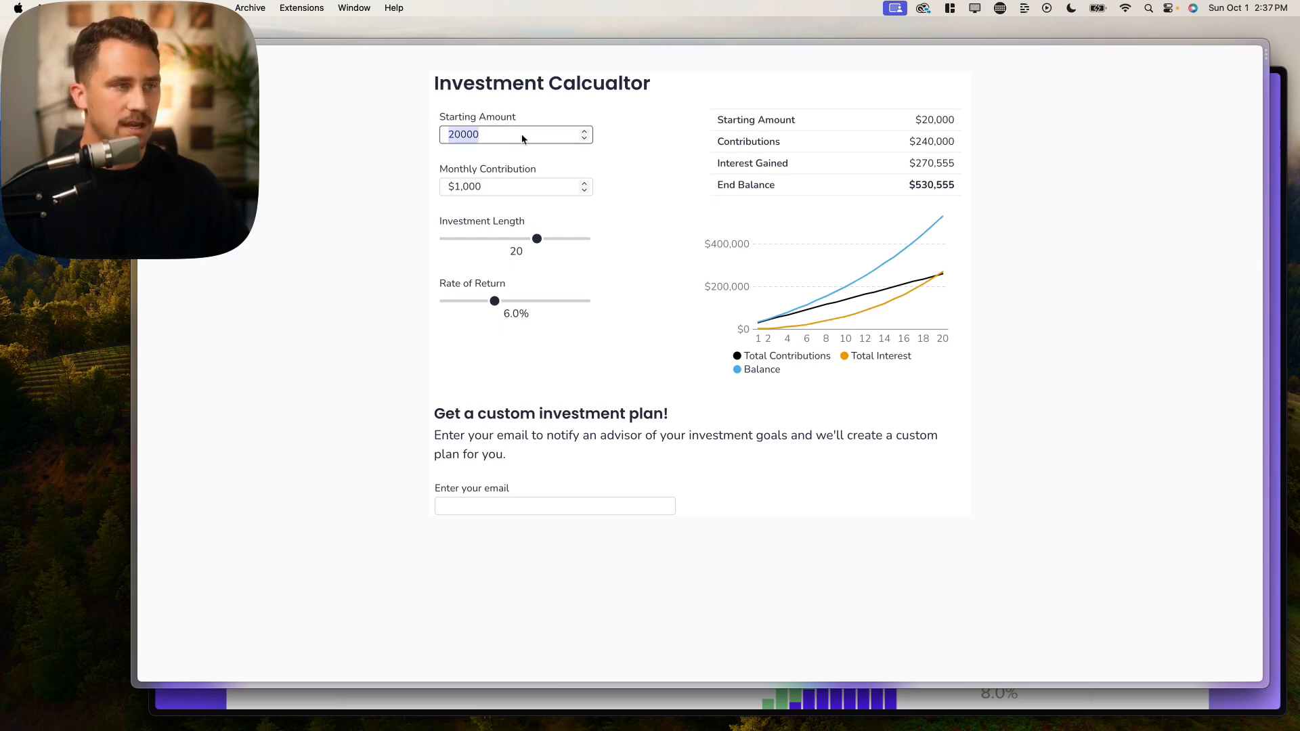
left_click(583, 138)
left_click(584, 139)
left_click(584, 138)
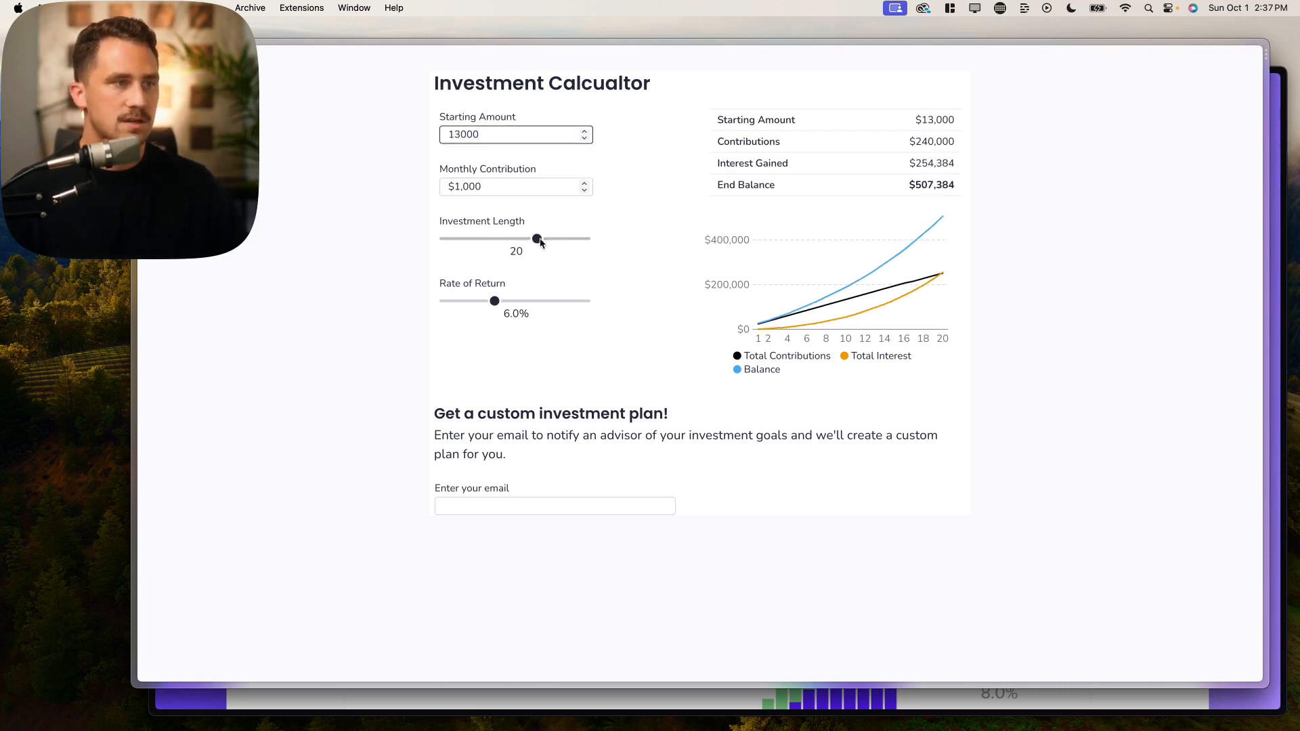
left_click_drag(537, 239, 502, 239)
Step: Enter an email address in the form and submit it for a custom plan
left_click(510, 507)
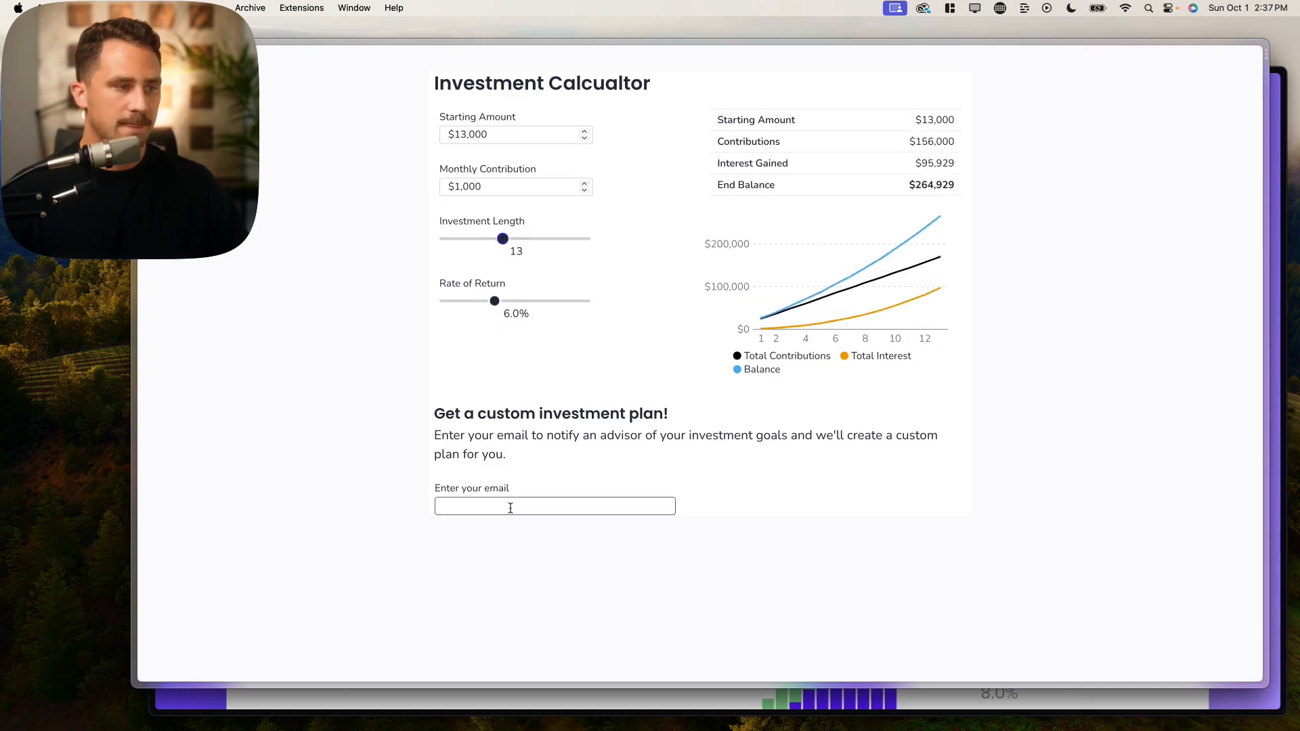
type(";emm")
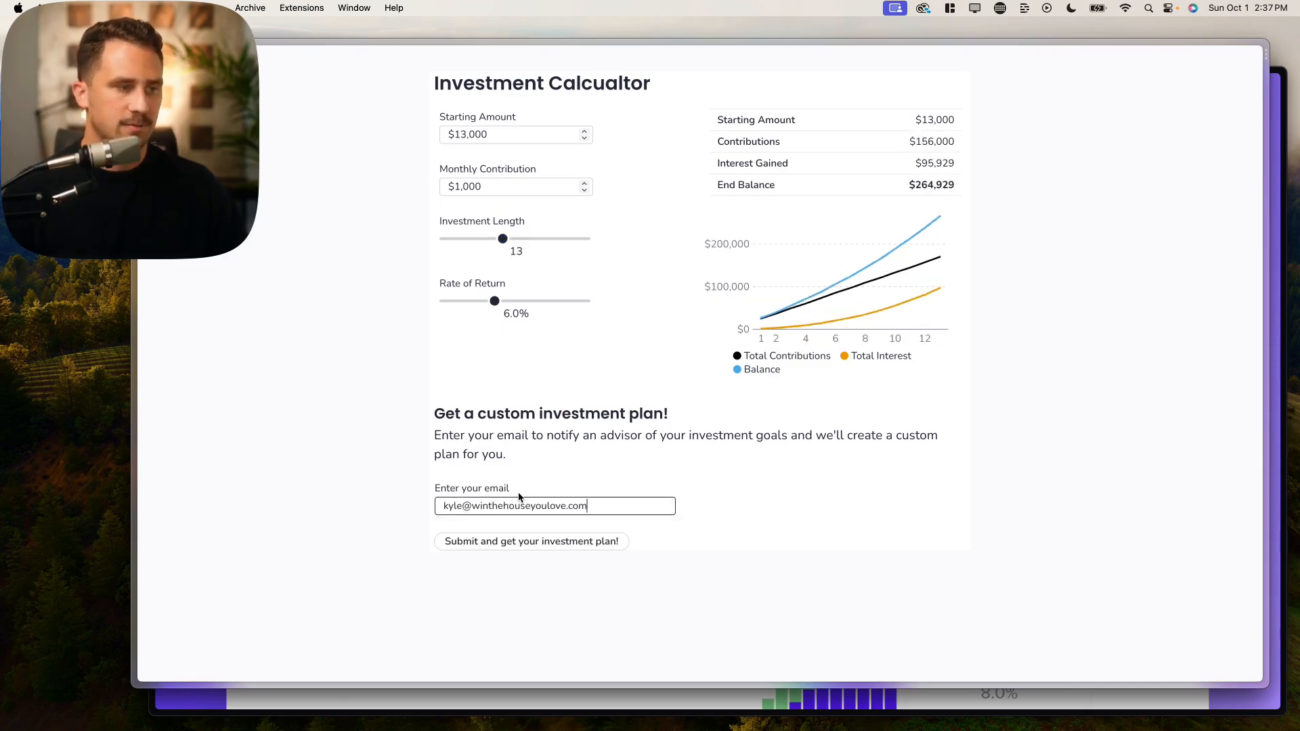
left_click(582, 542)
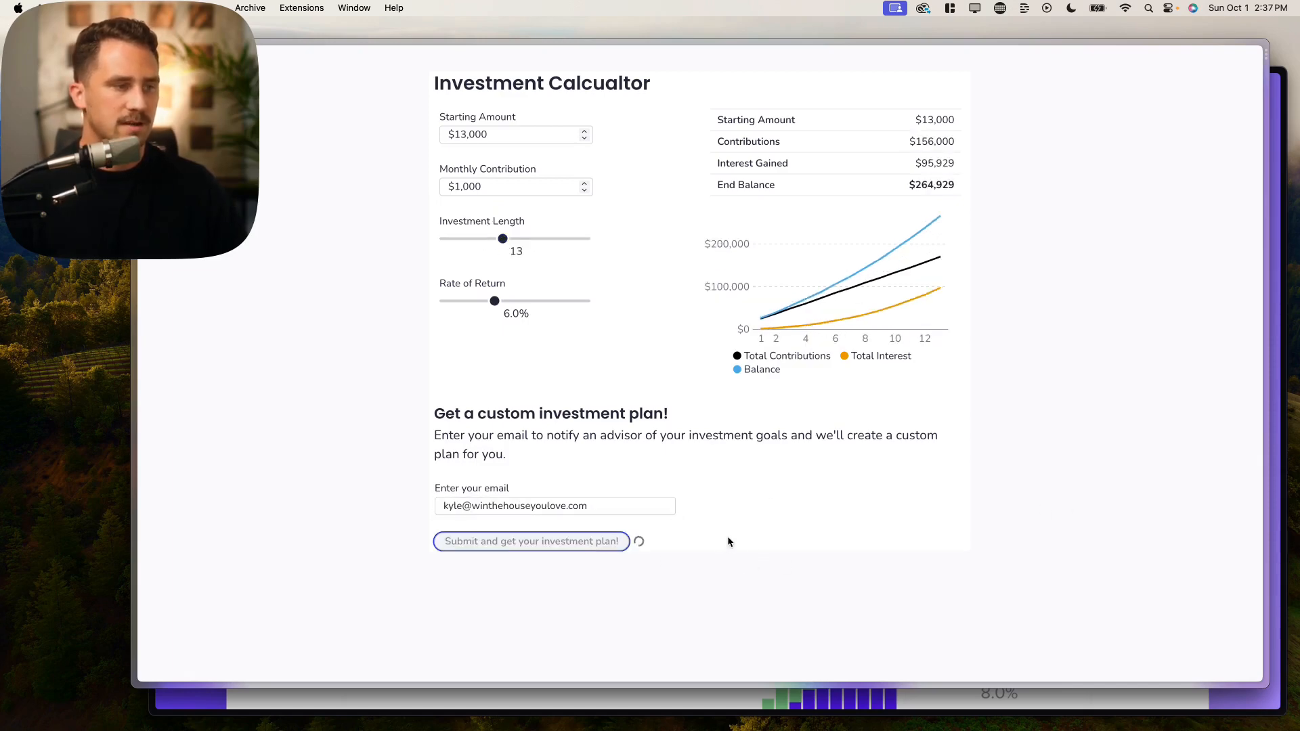